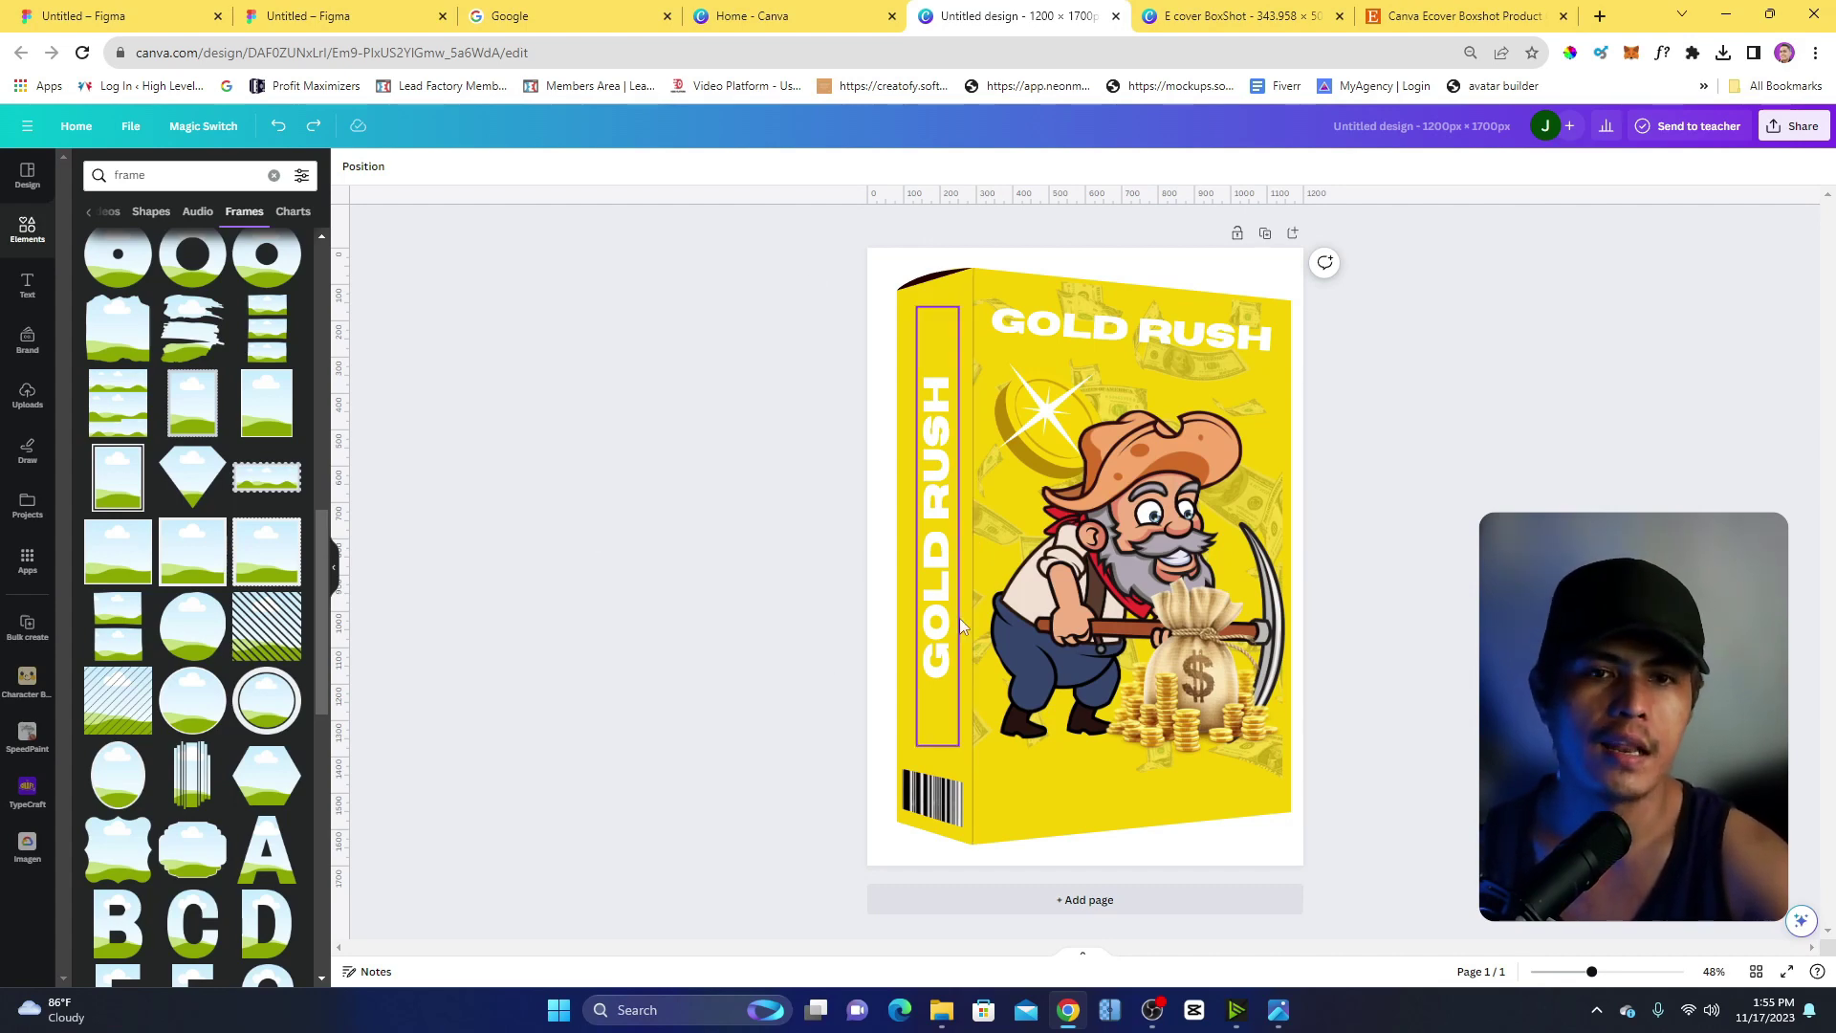
pyautogui.moveTo(1577, 294); pyautogui.dragTo(514, 758)
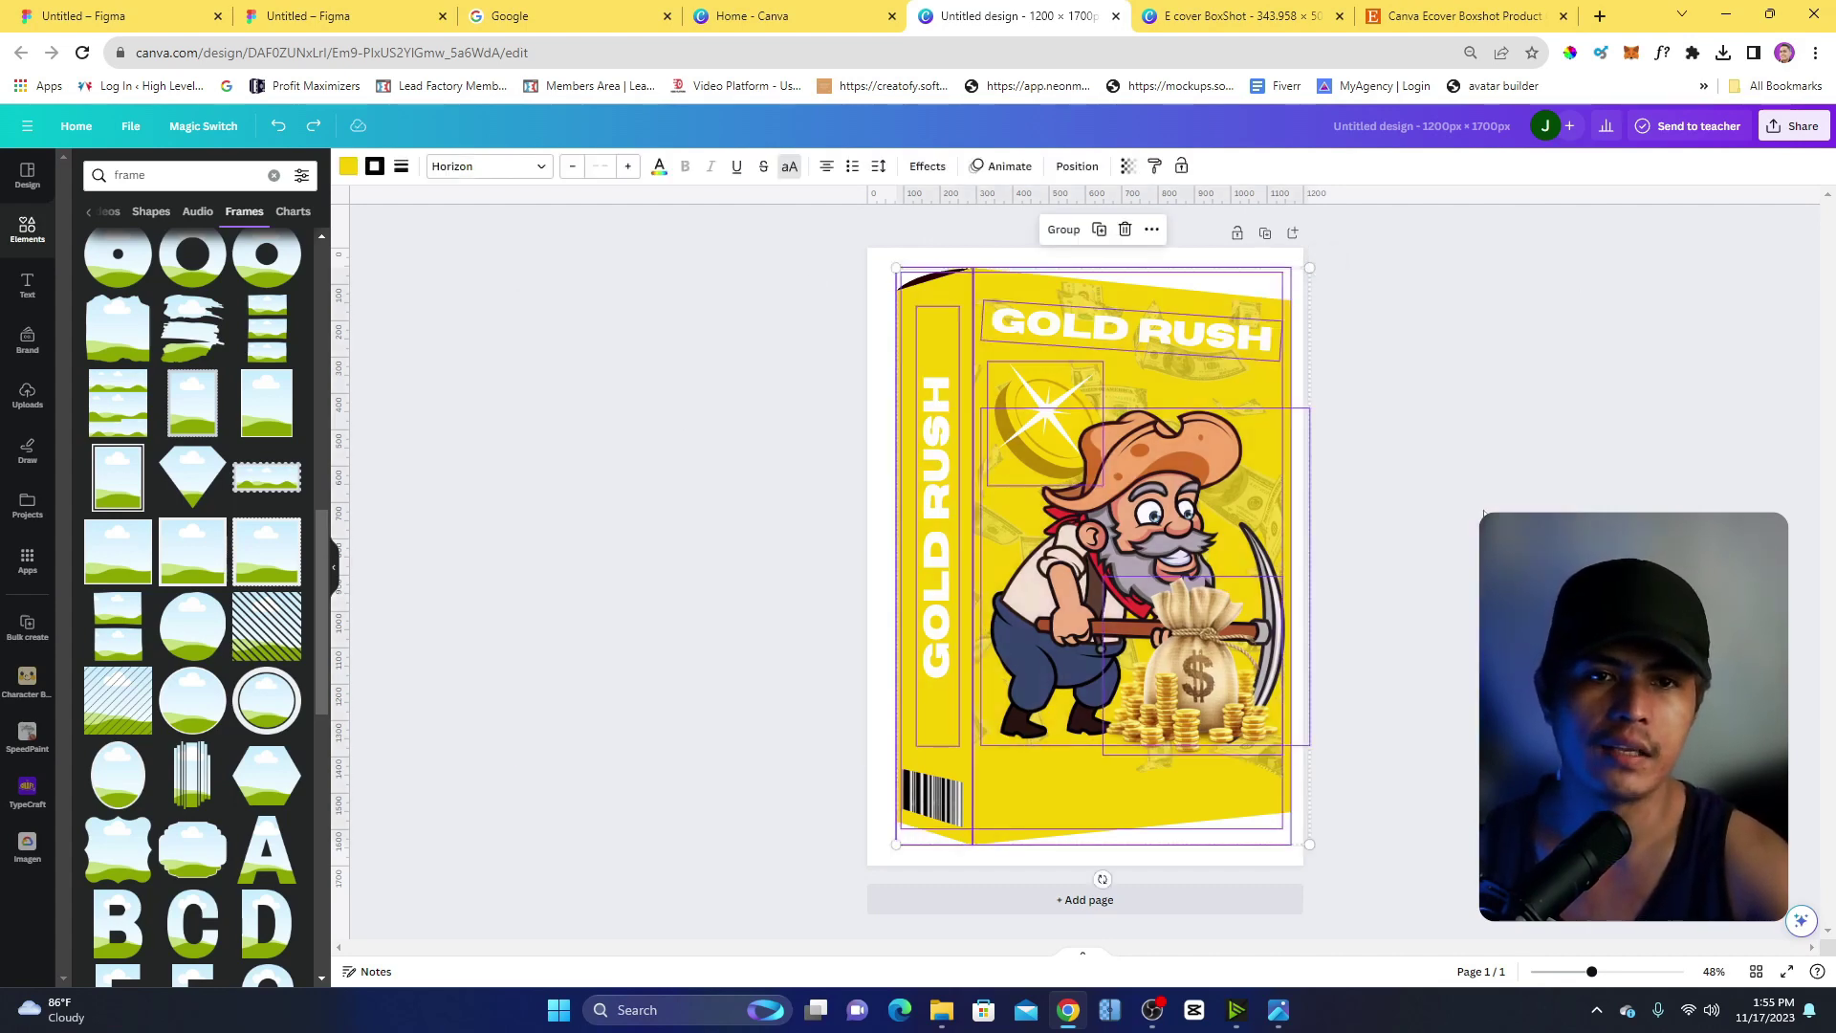
pyautogui.click(1480, 514)
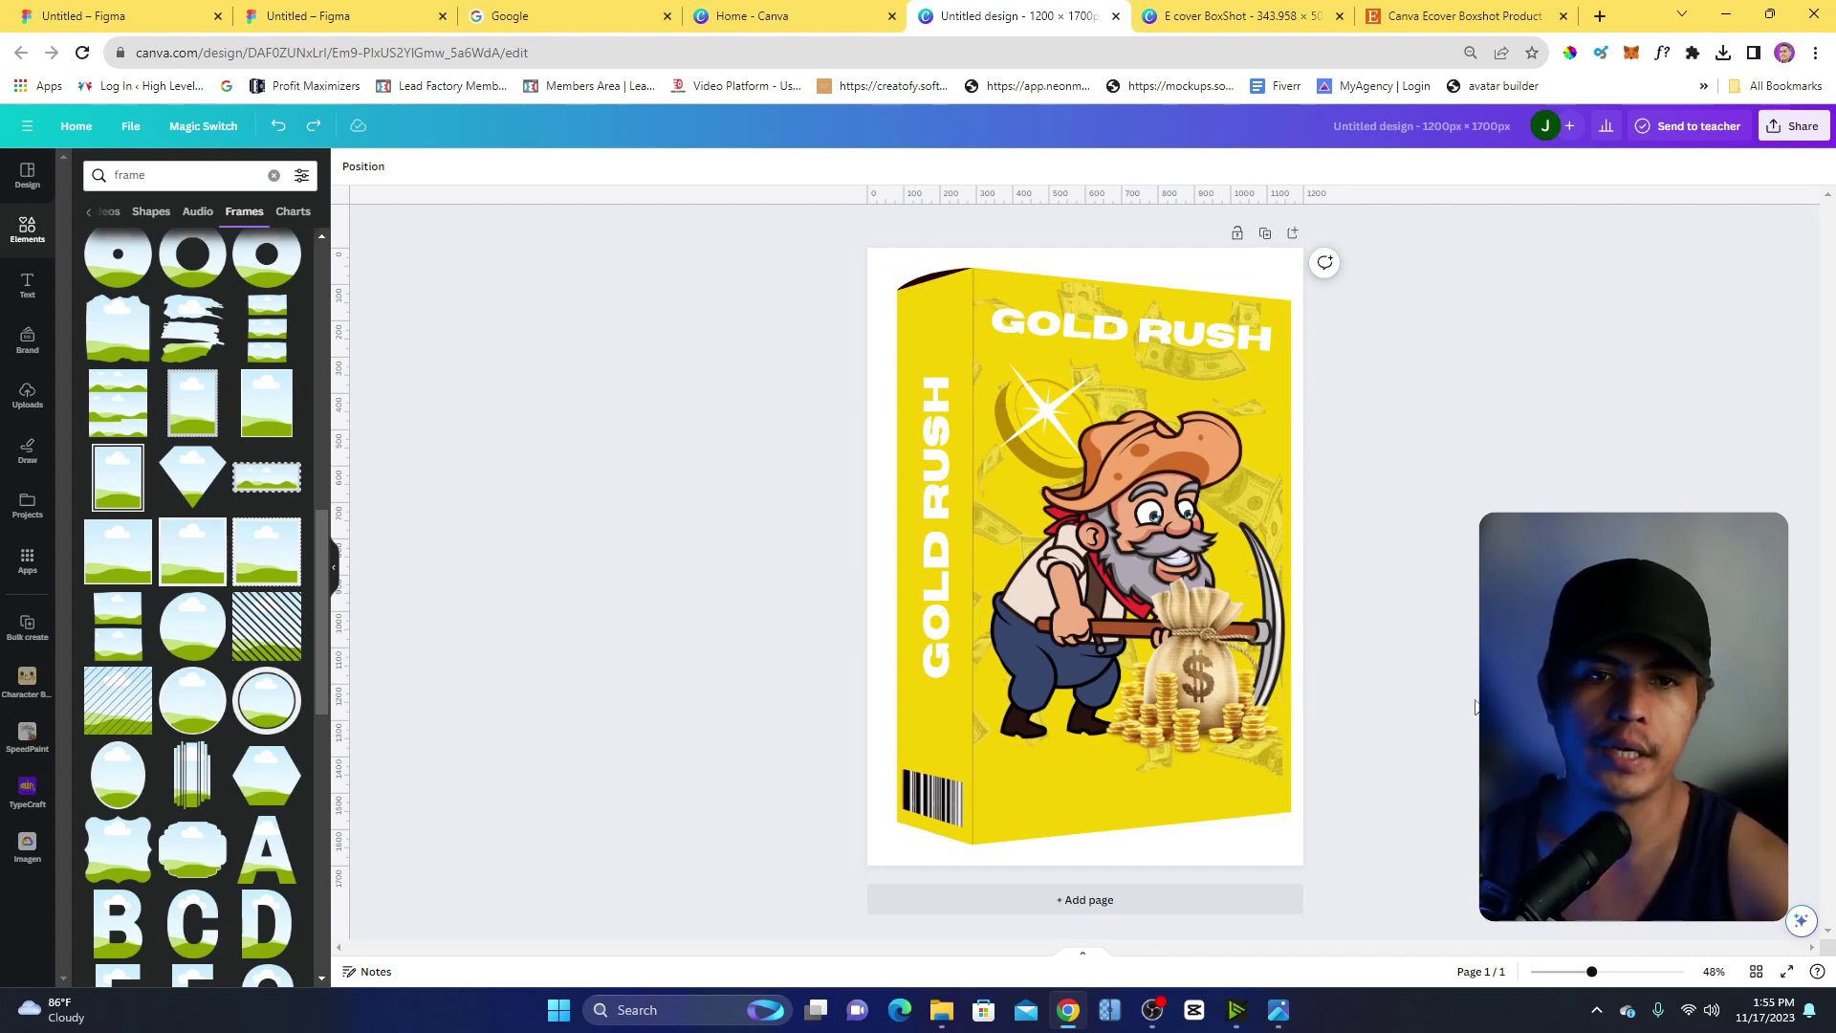
pyautogui.moveTo(1524, 328); pyautogui.dragTo(790, 729)
pyautogui.click(1492, 889)
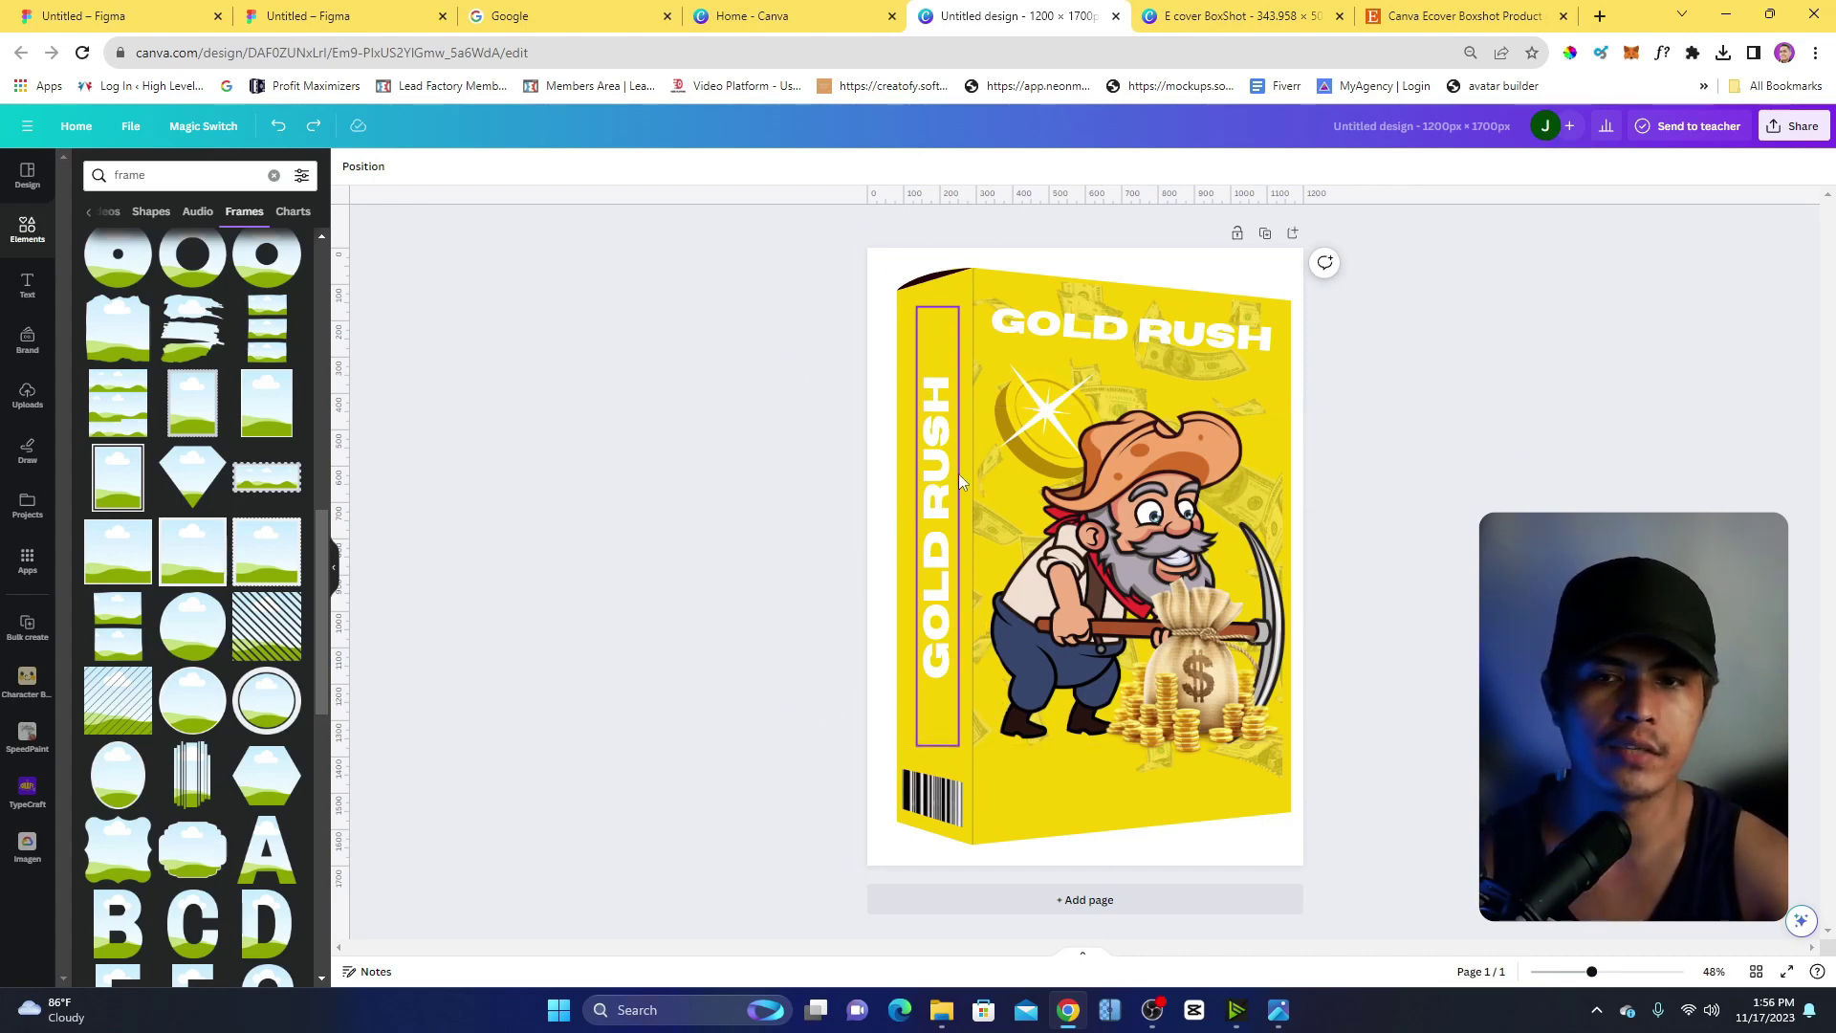
pyautogui.scroll(2, 323, 431)
pyautogui.scroll(5, 304, 293)
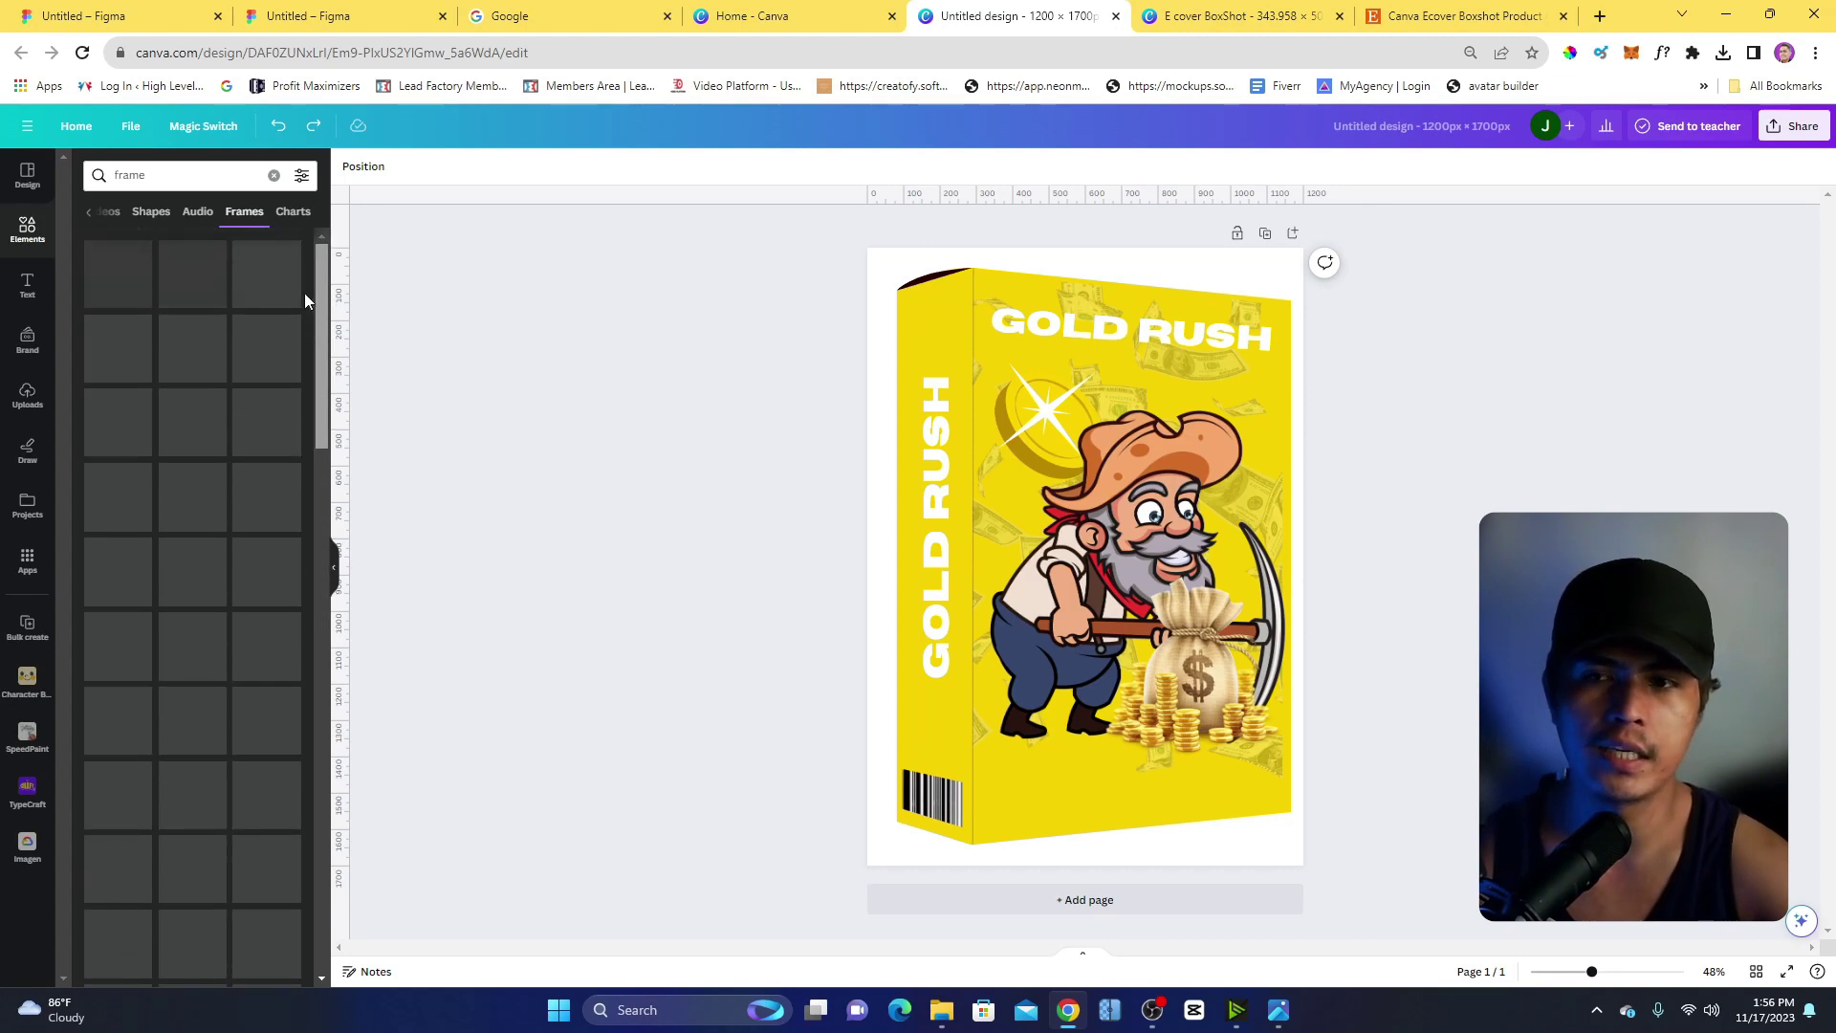
pyautogui.moveTo(318, 278); pyautogui.dragTo(325, 556)
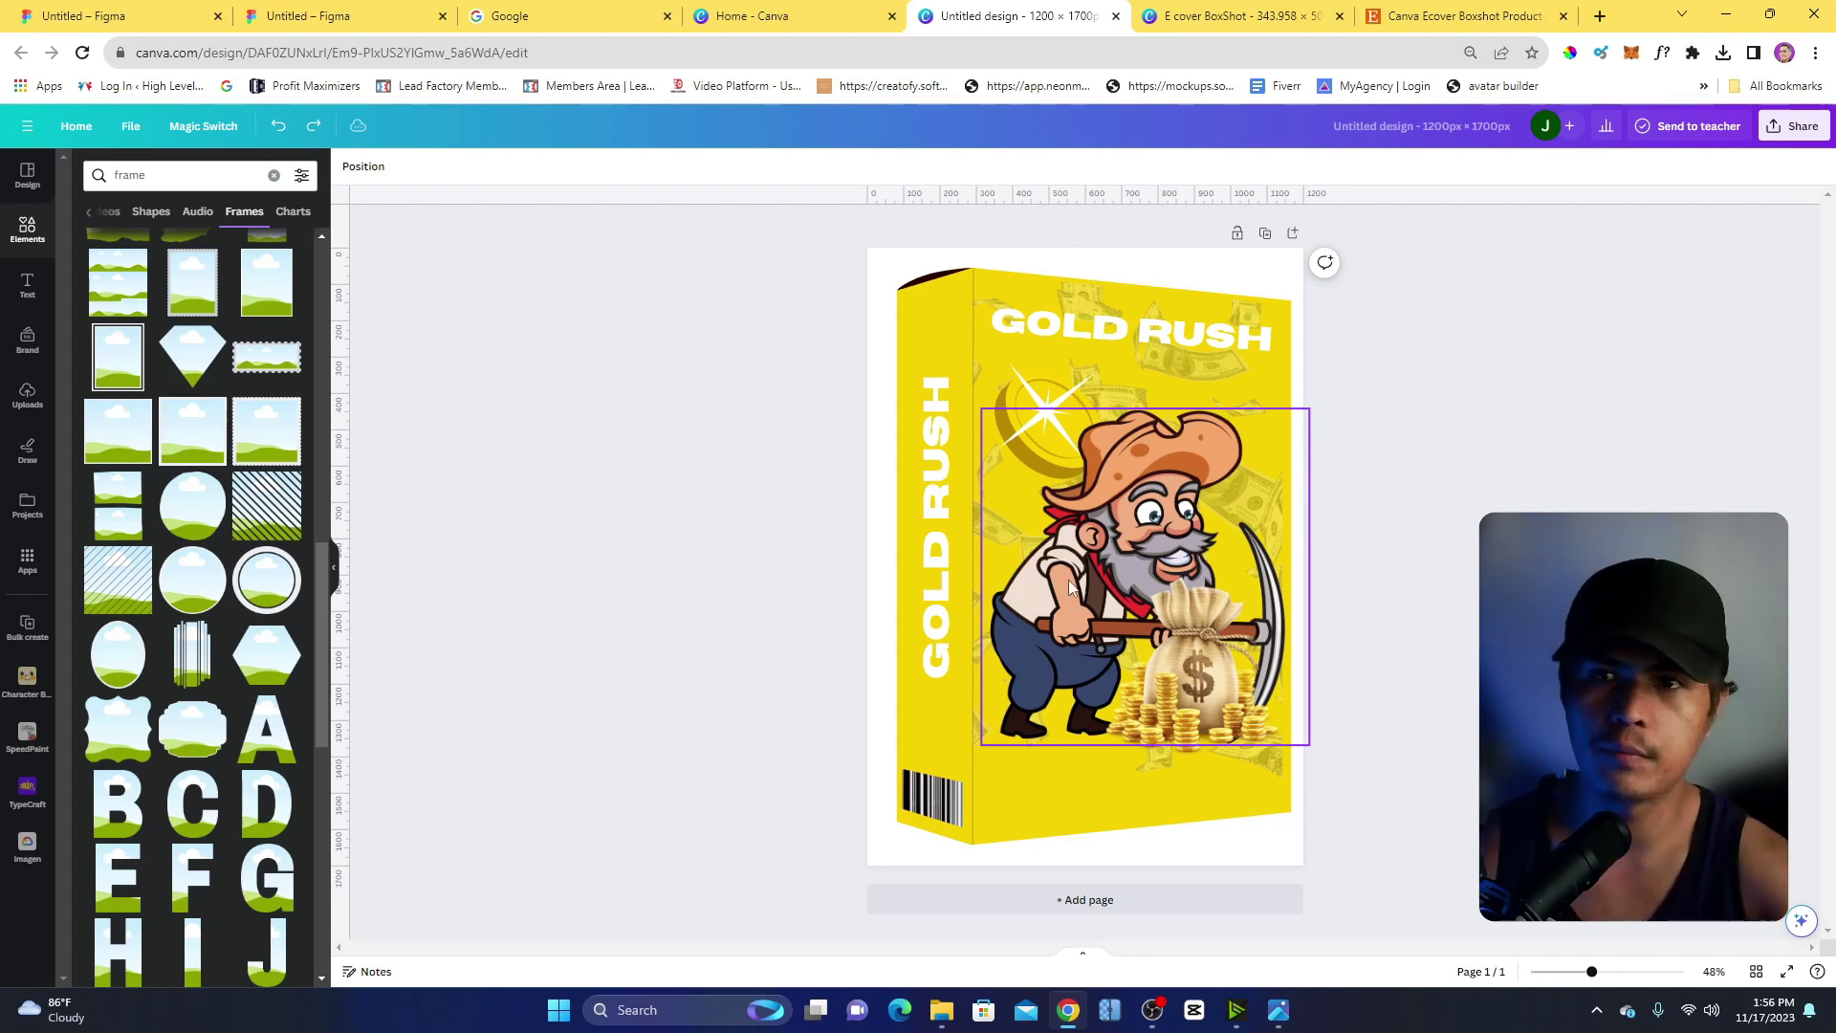
pyautogui.press('Escape')
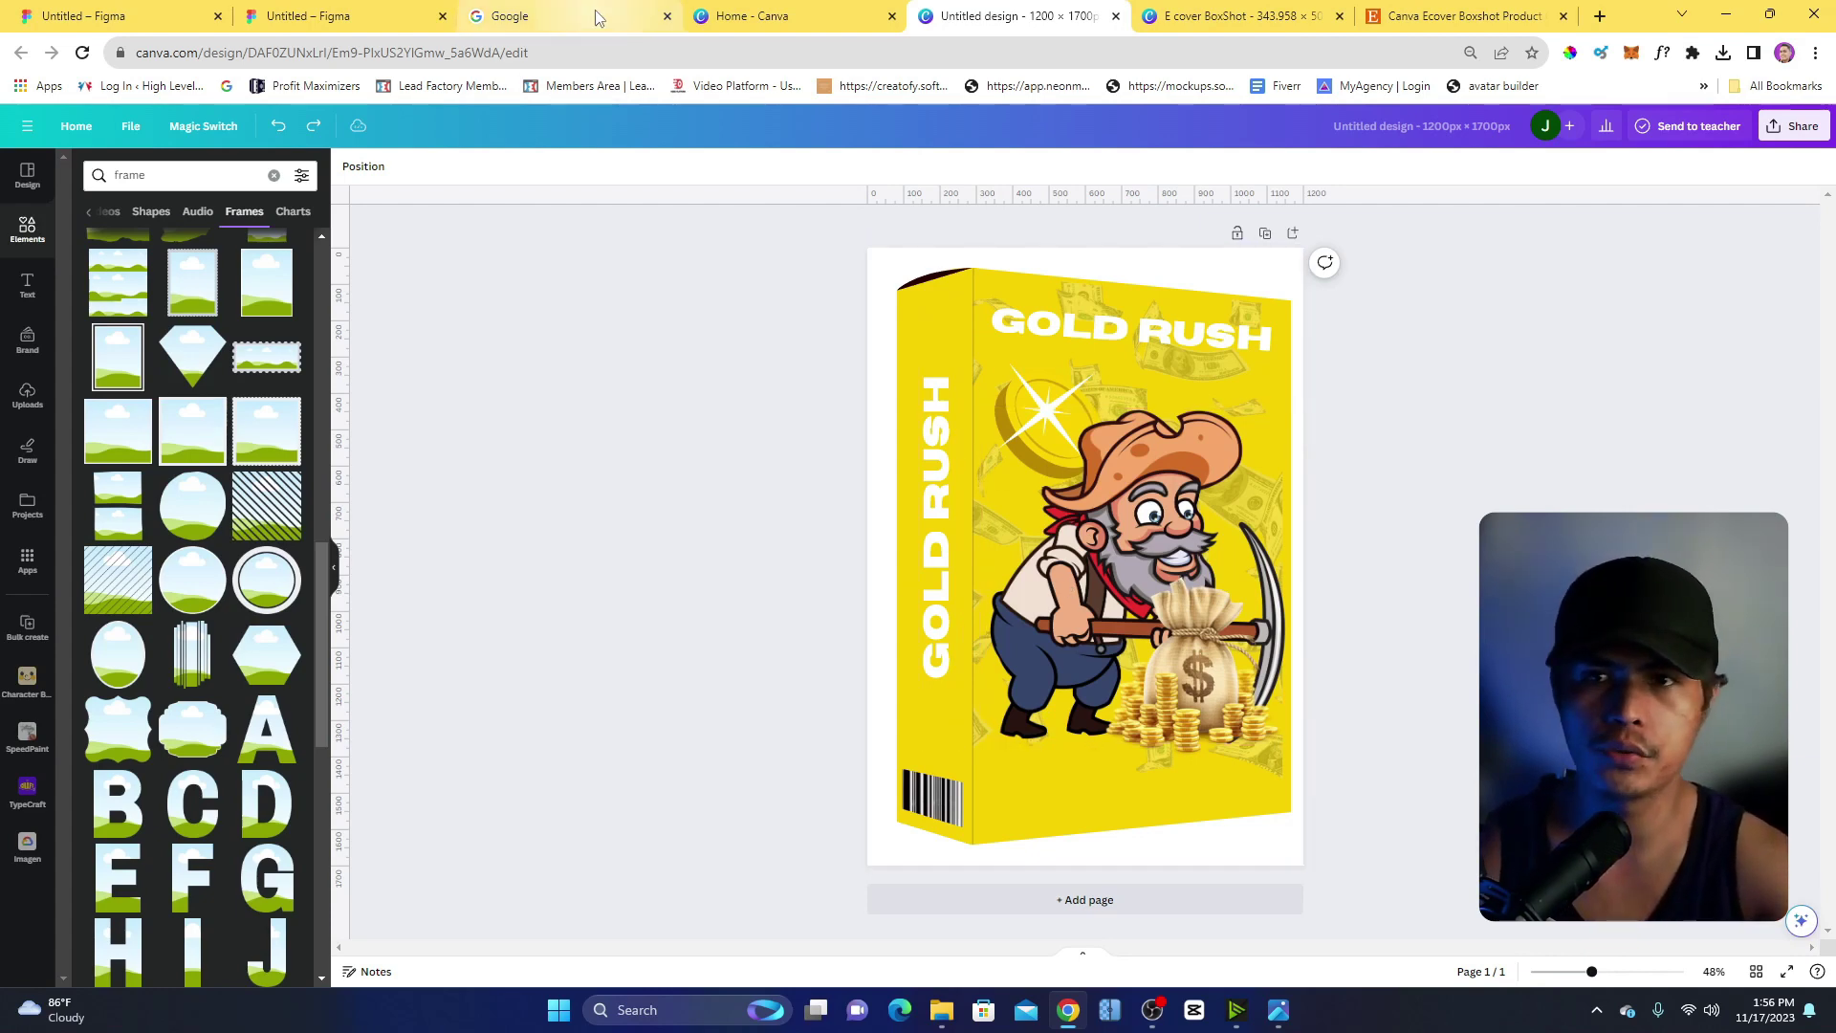
# Search Google Images for "boxshot" using the earlier search suggestion.
pyautogui.click(564, 15)
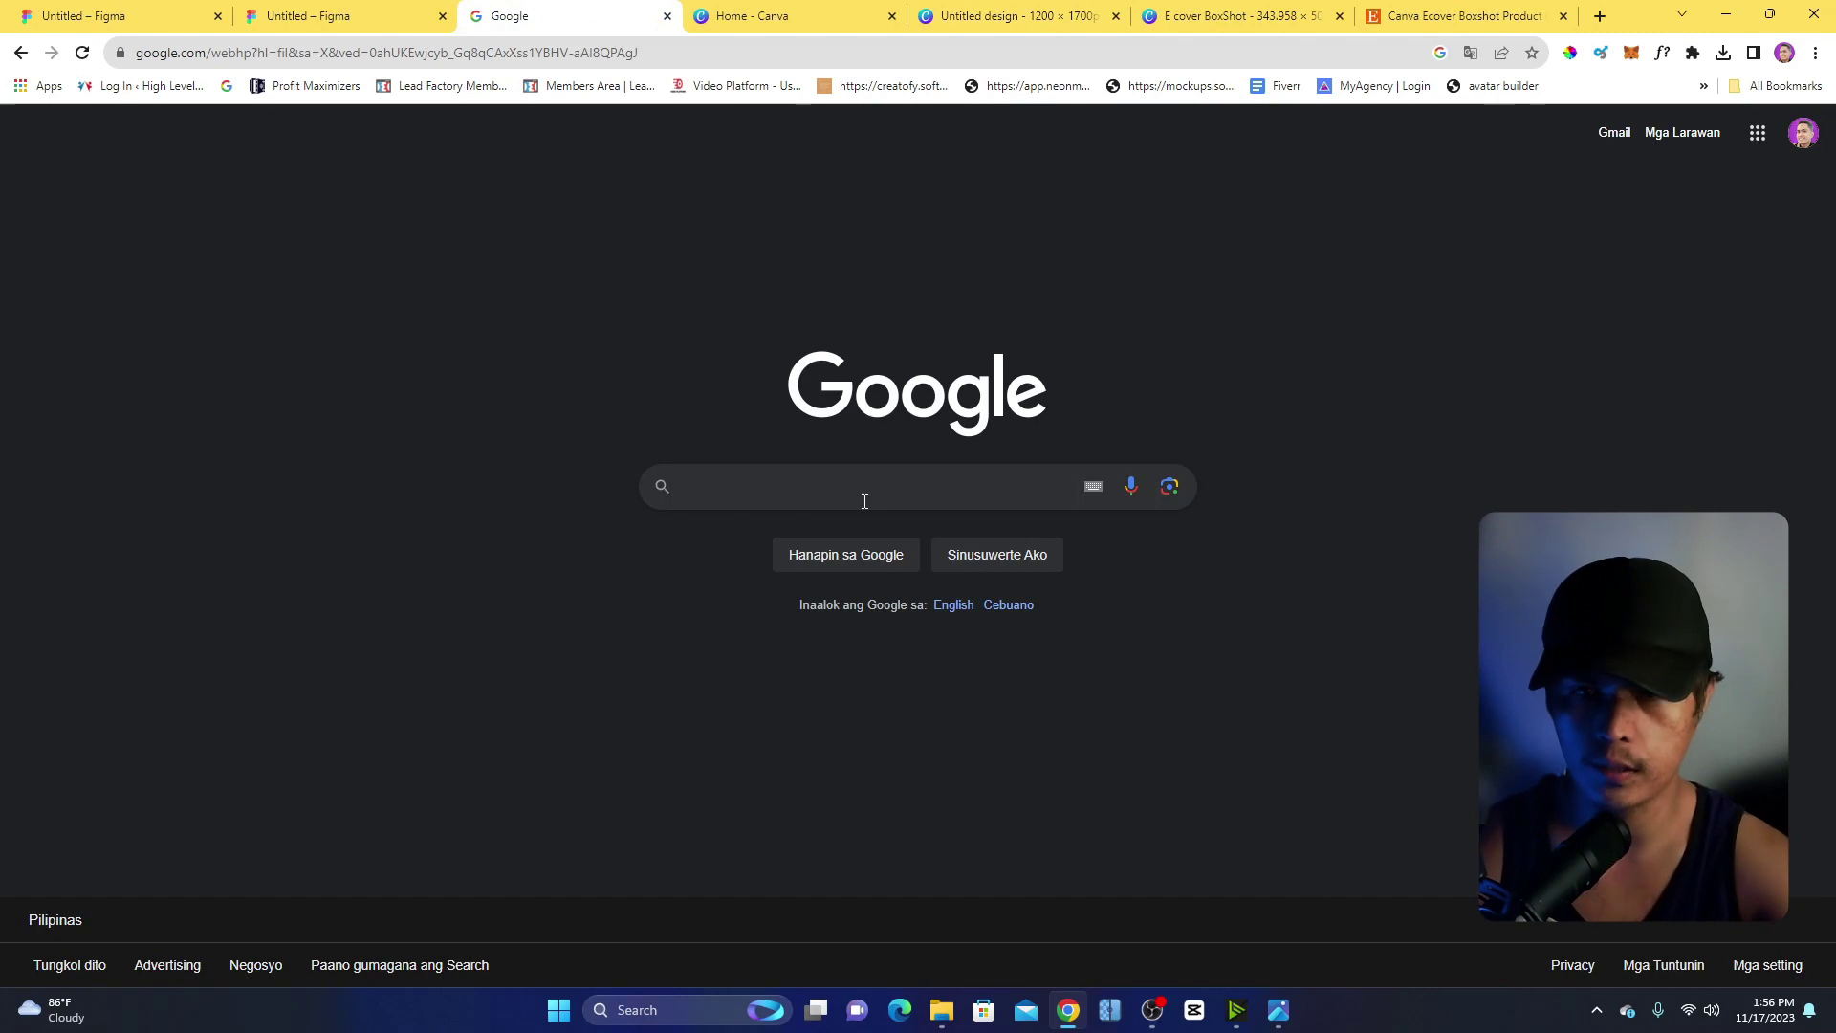
pyautogui.click(865, 488)
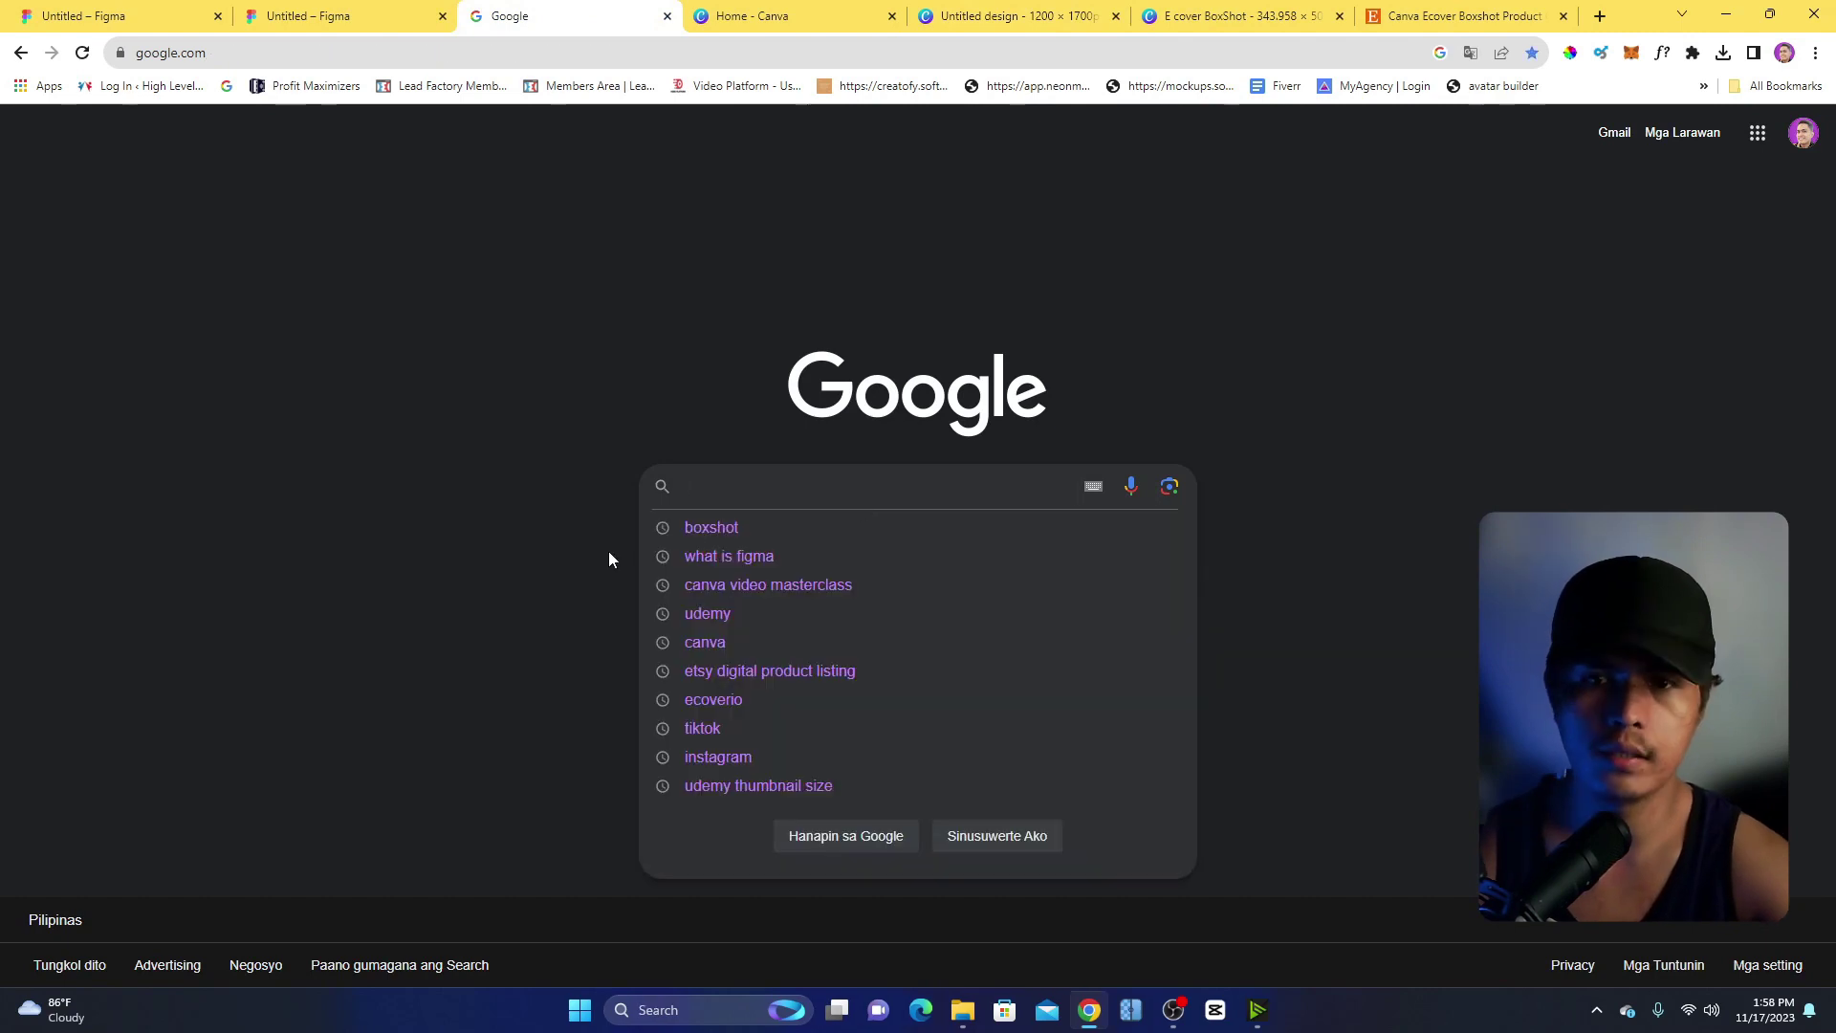
pyautogui.click(772, 531)
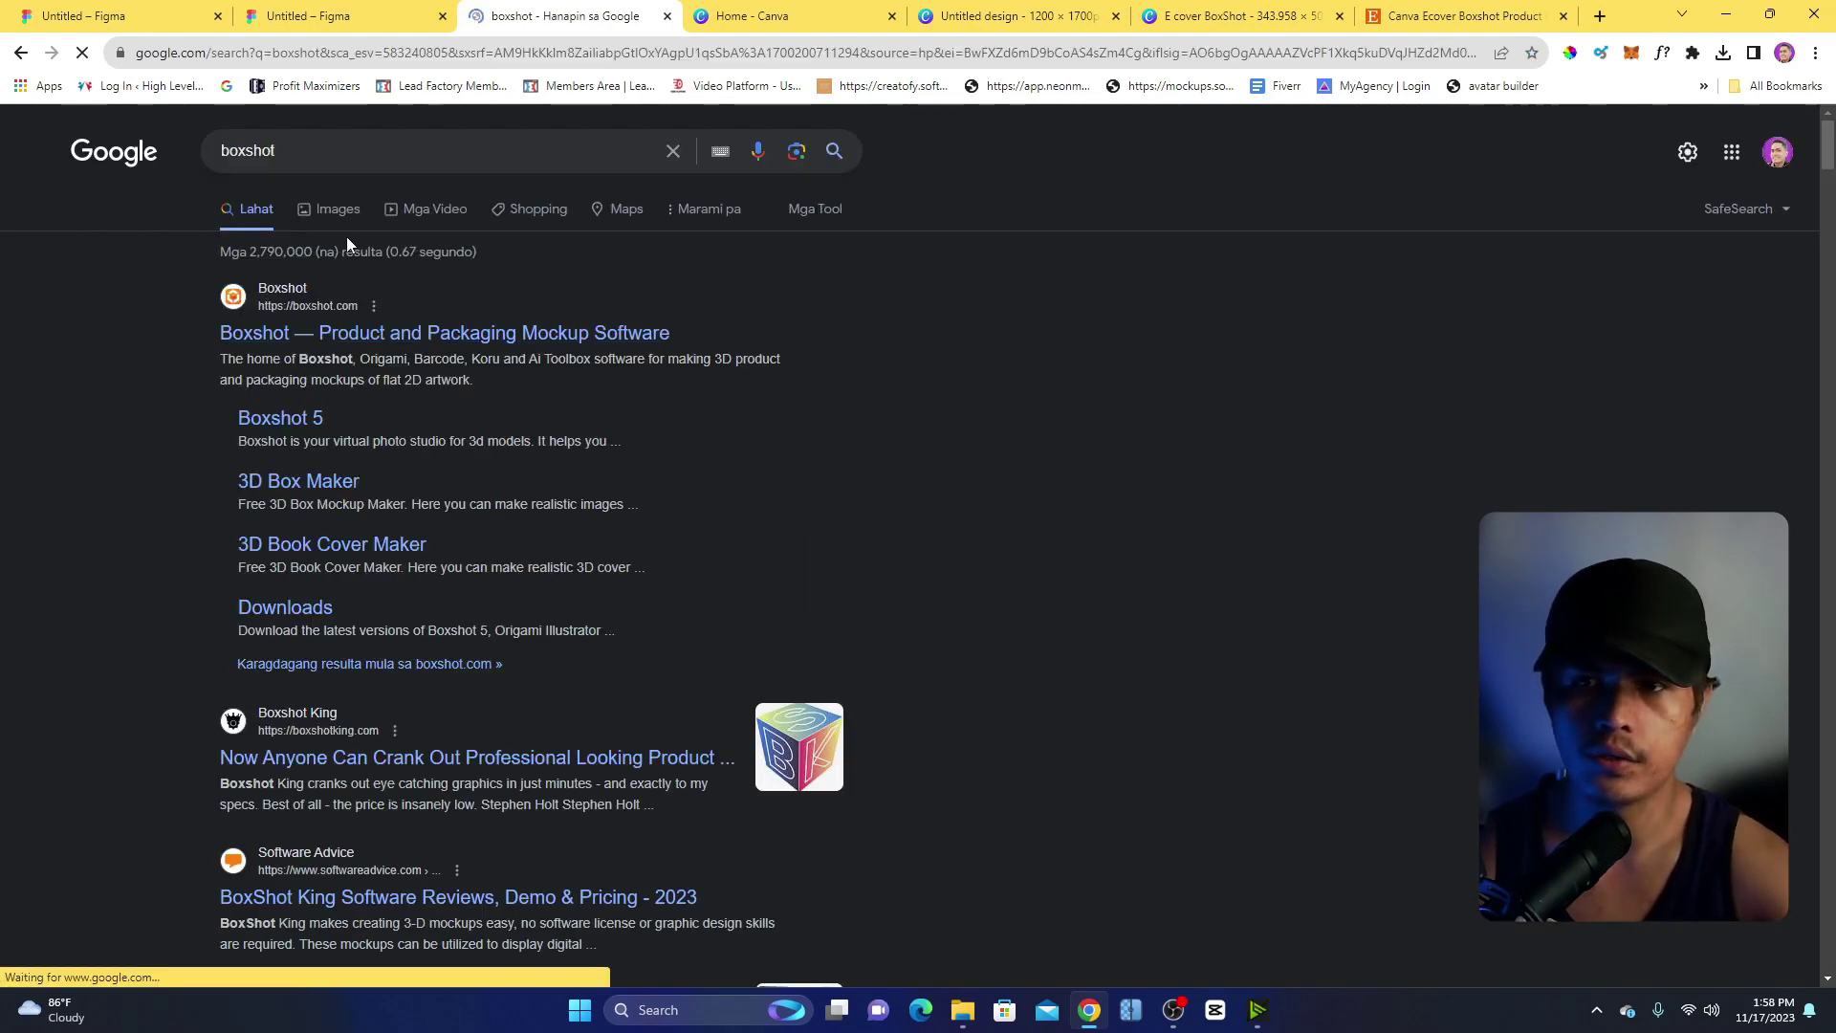
pyautogui.click(321, 212)
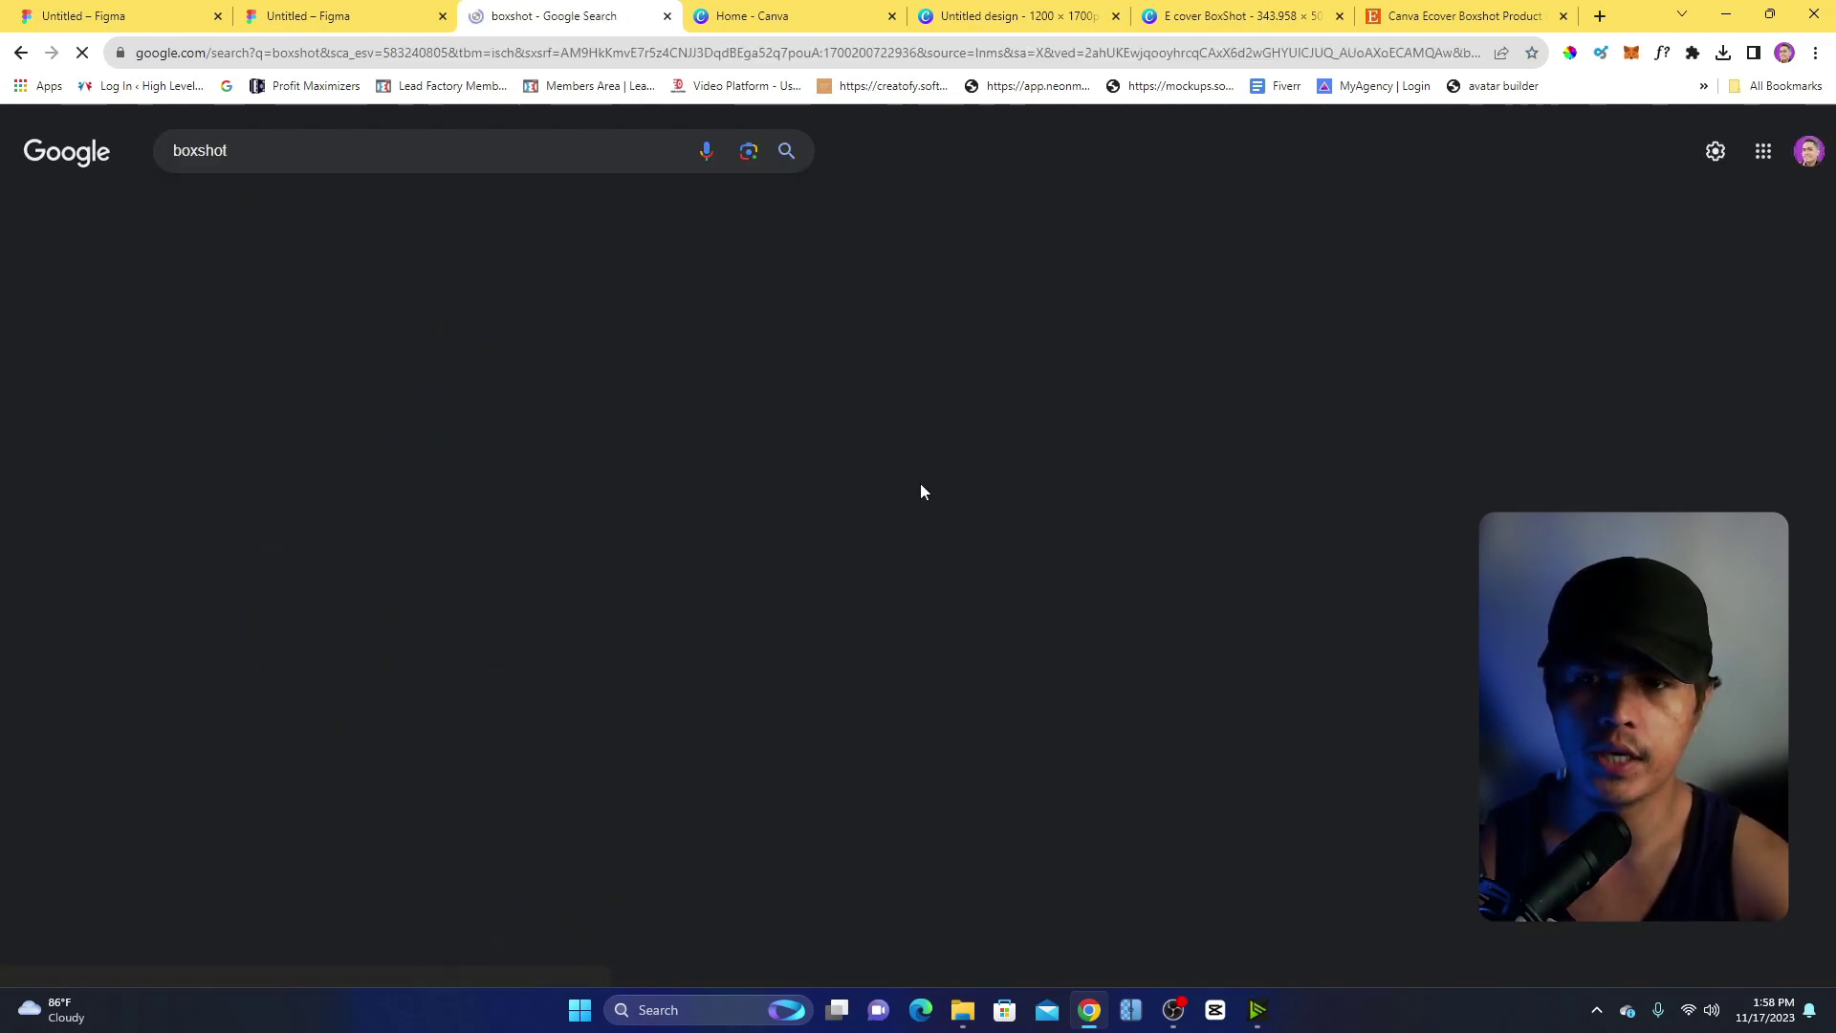
# Browse the boxshot image results for a product box suitable as a design reference.
pyautogui.scroll(-6, 918, 488)
pyautogui.scroll(-4, 918, 562)
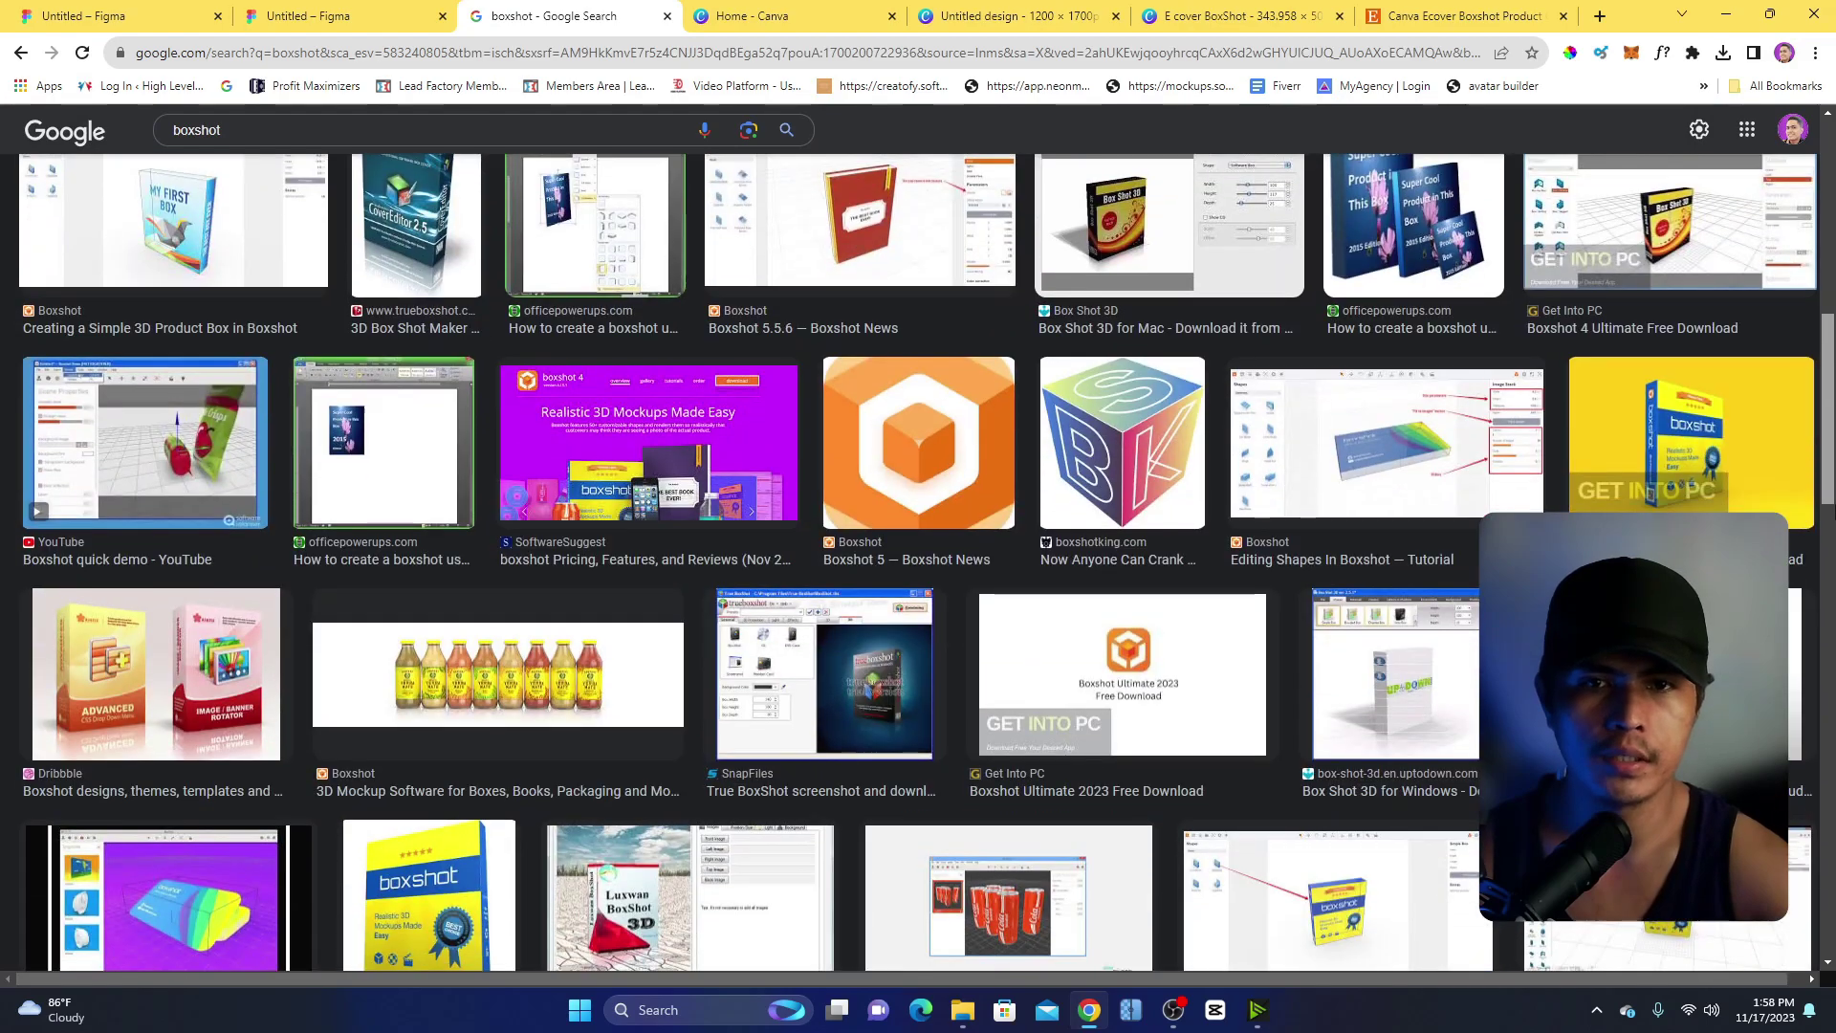
pyautogui.scroll(4, 918, 562)
pyautogui.scroll(-8, 918, 562)
pyautogui.scroll(5, 918, 563)
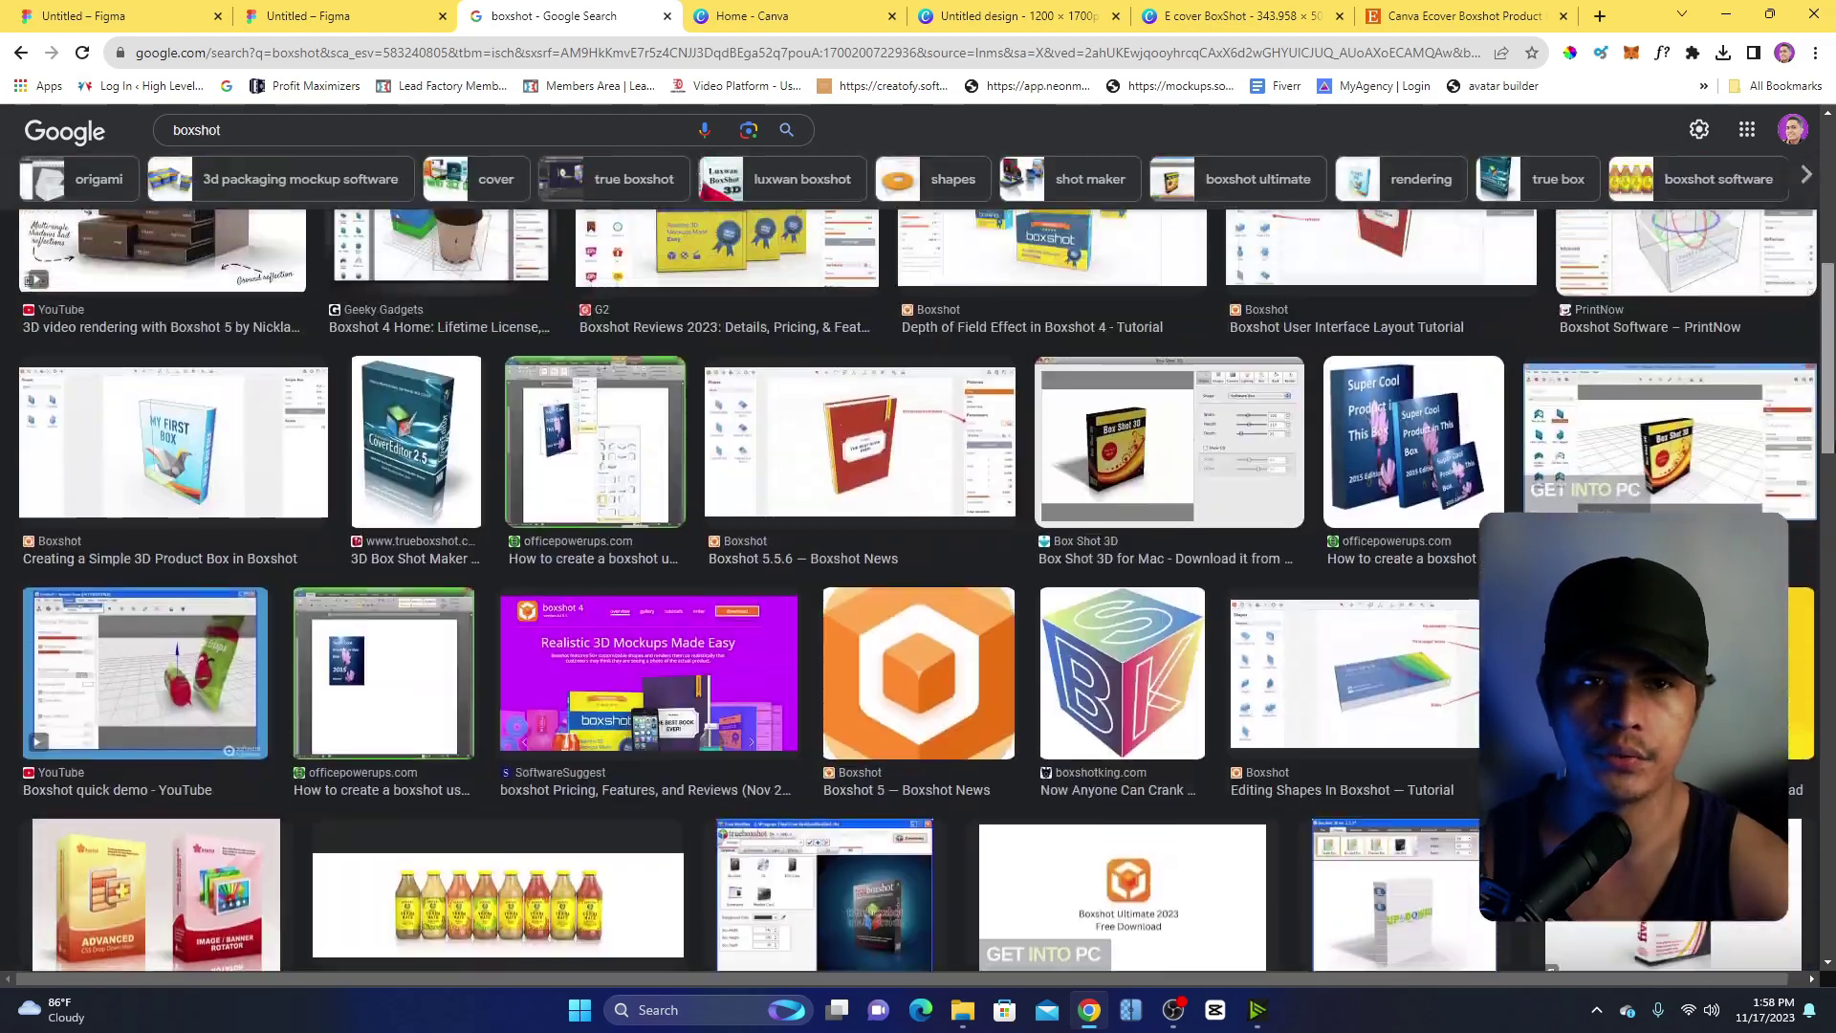
pyautogui.scroll(-10, 918, 562)
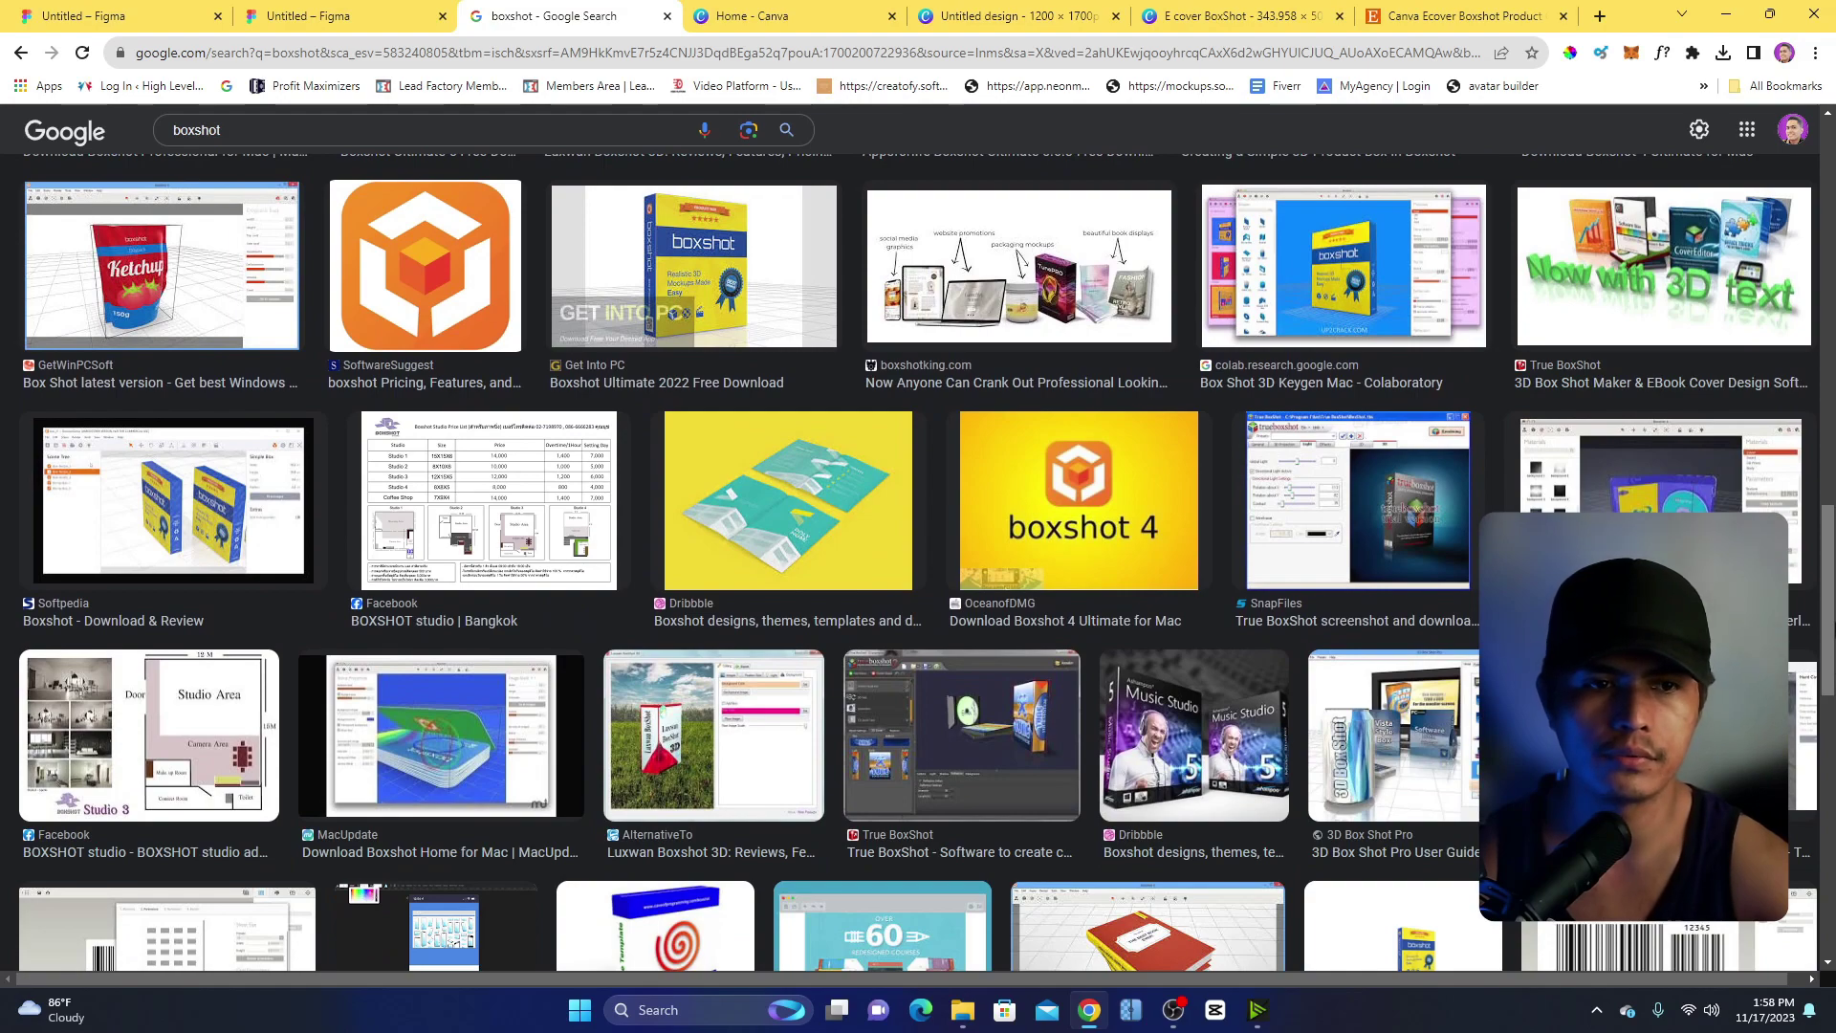
pyautogui.scroll(-12, 918, 562)
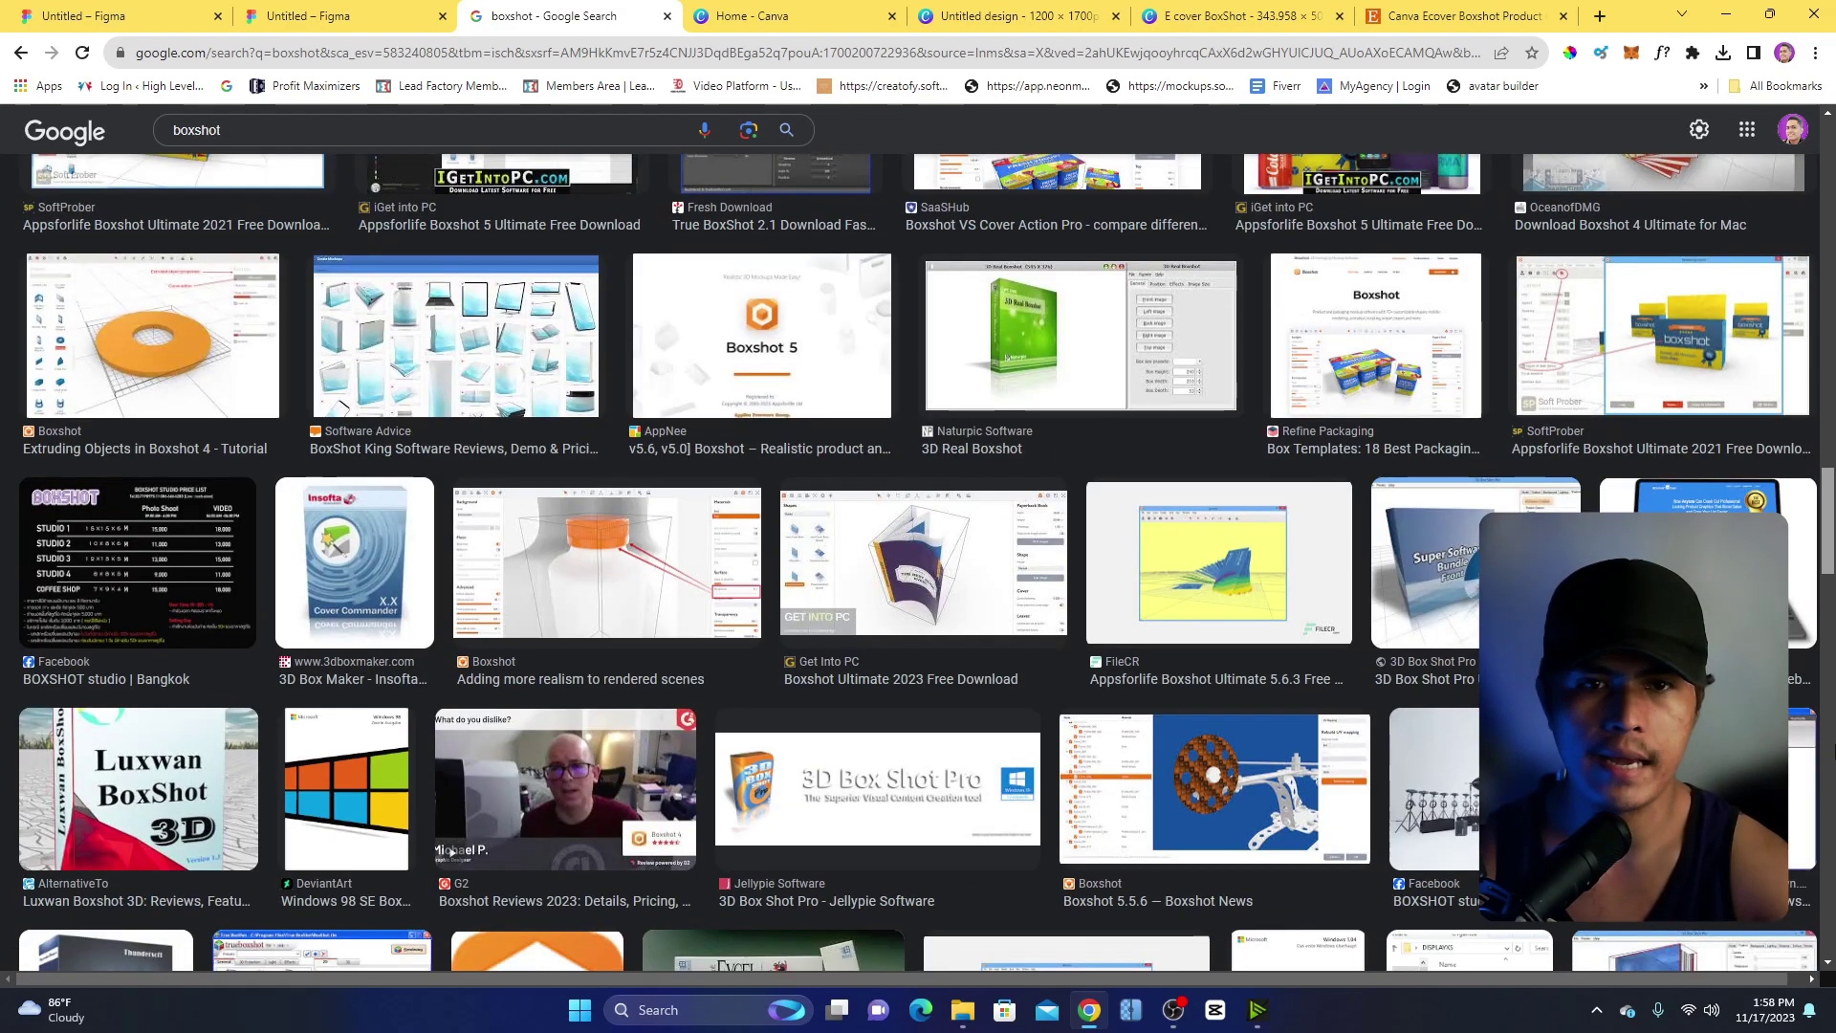
pyautogui.scroll(3, 918, 562)
pyautogui.scroll(-10, 918, 562)
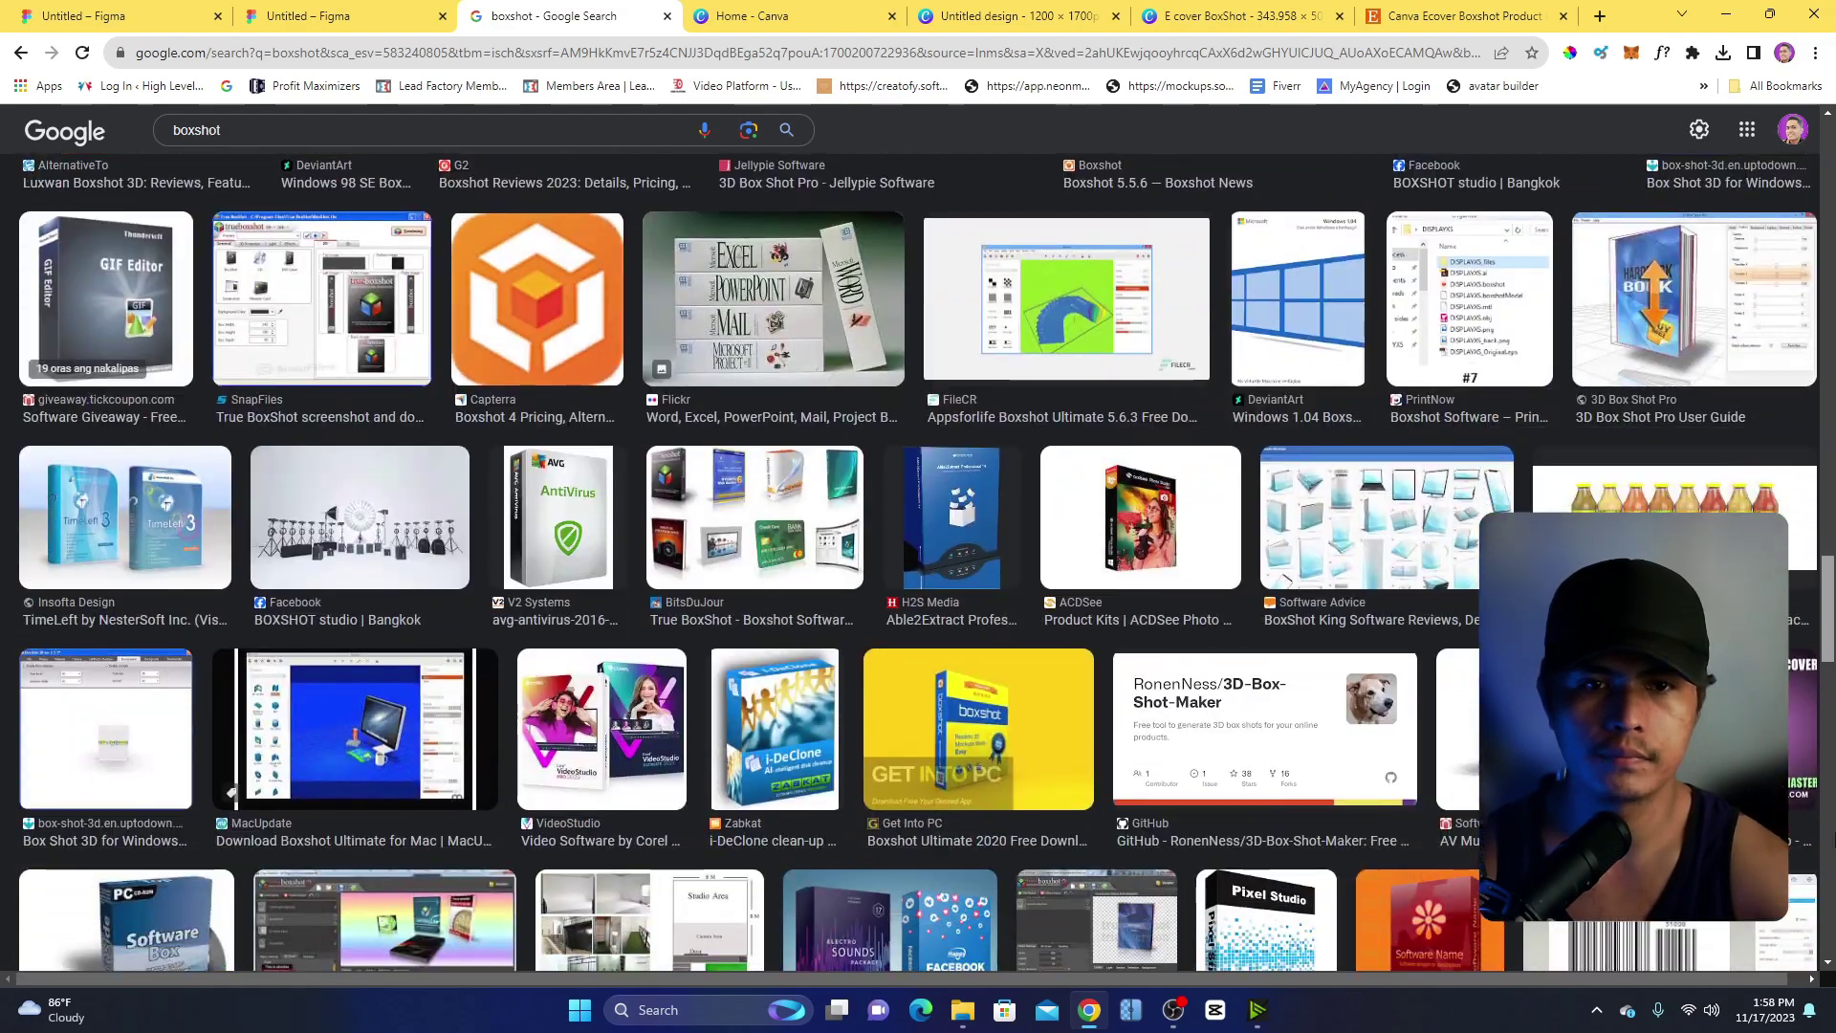
pyautogui.scroll(-6, 918, 563)
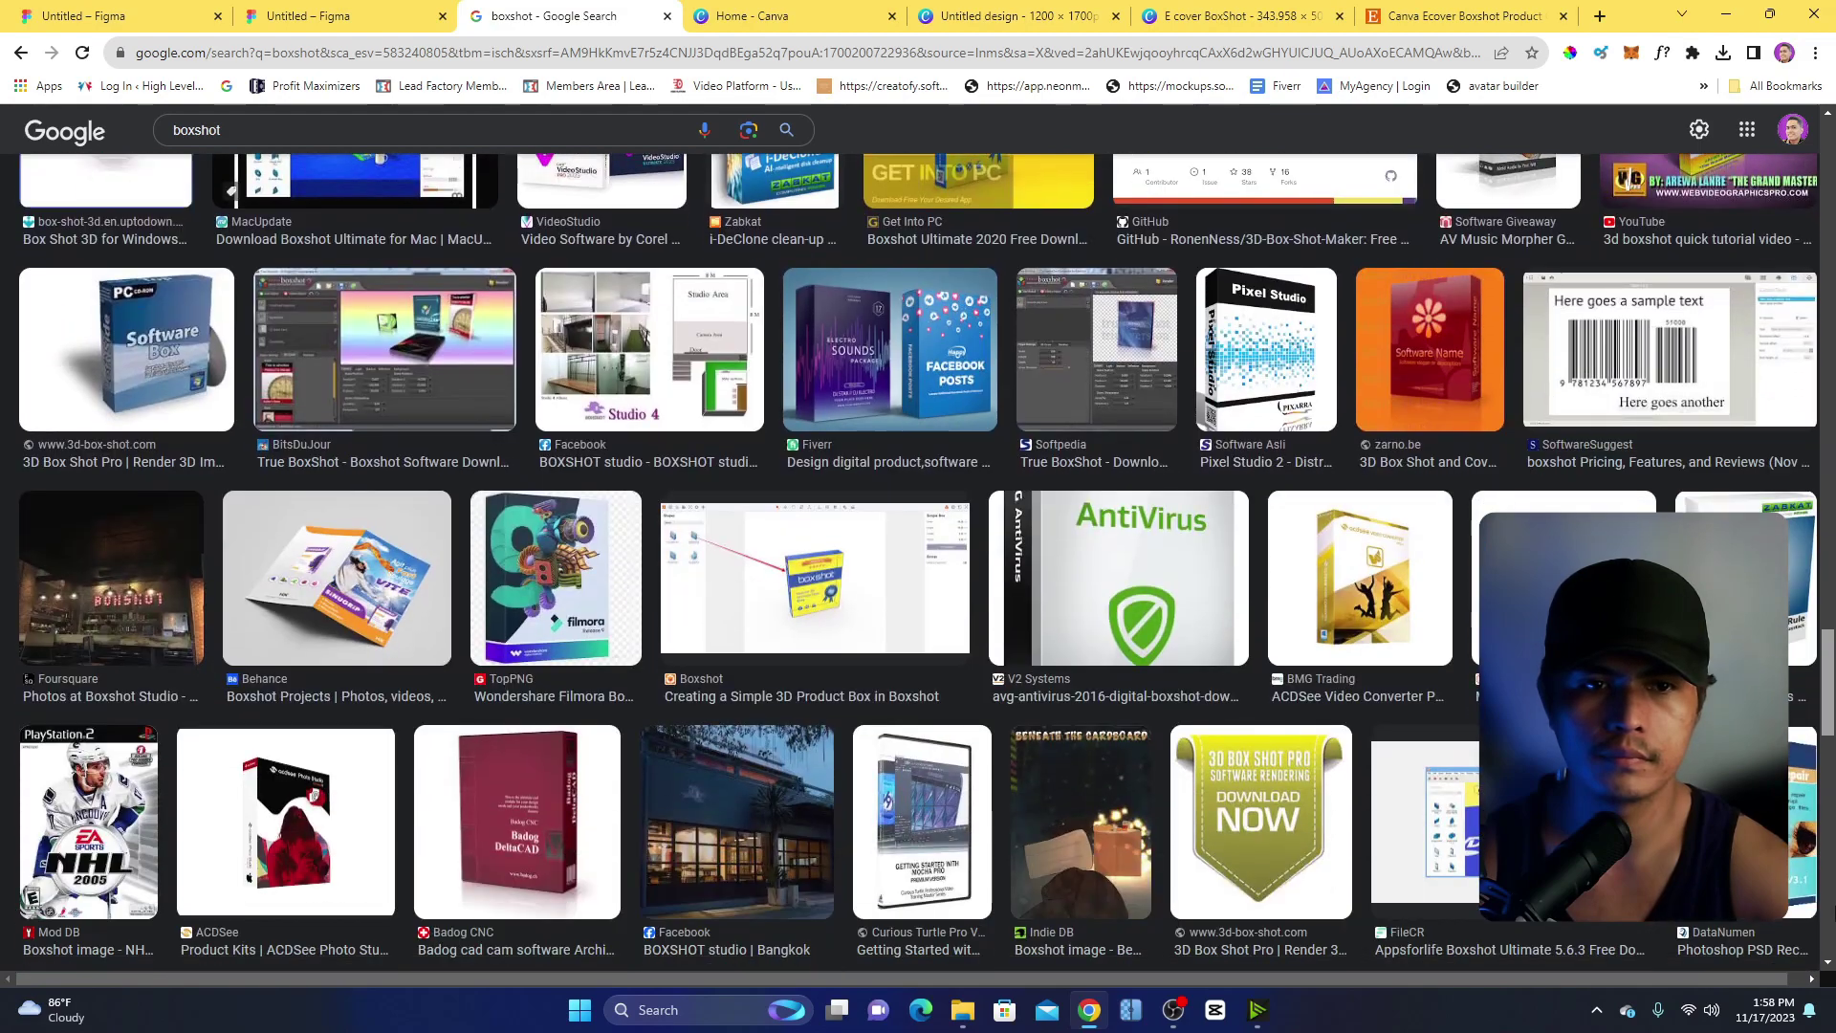
pyautogui.scroll(-4, 105, 765)
pyautogui.click(105, 765)
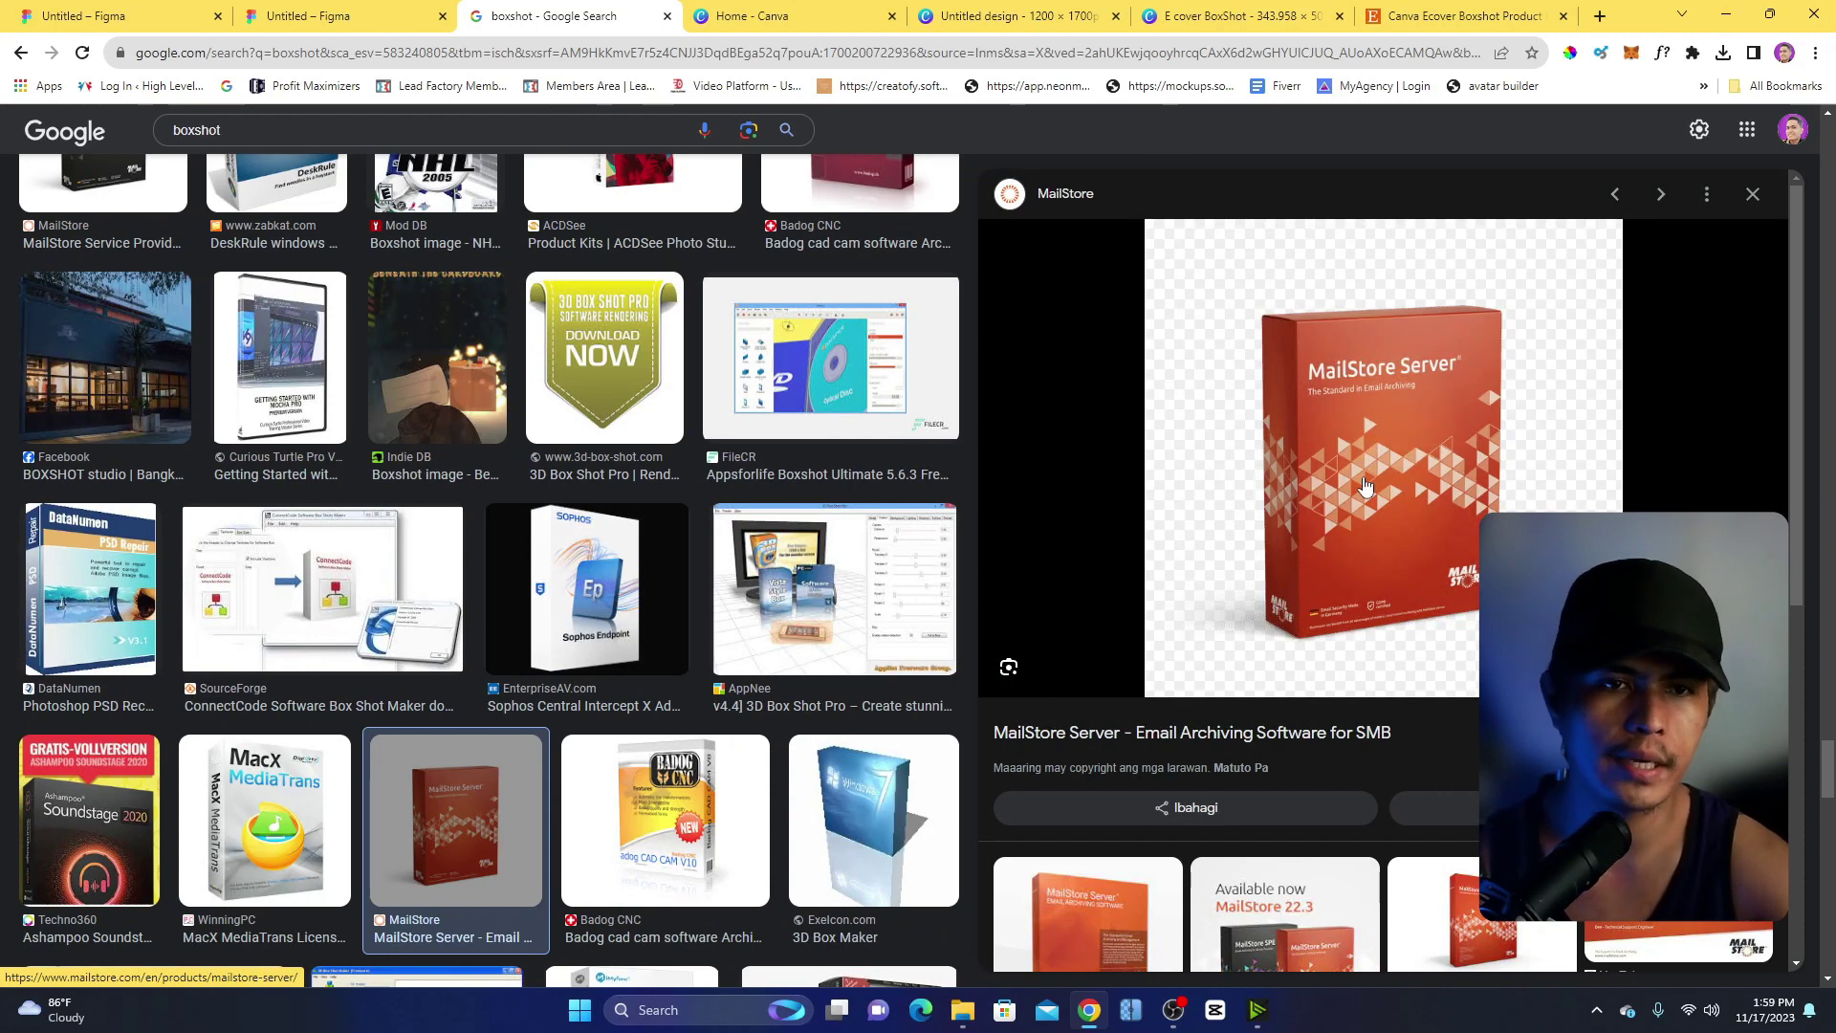
pyautogui.rightClick(1369, 393)
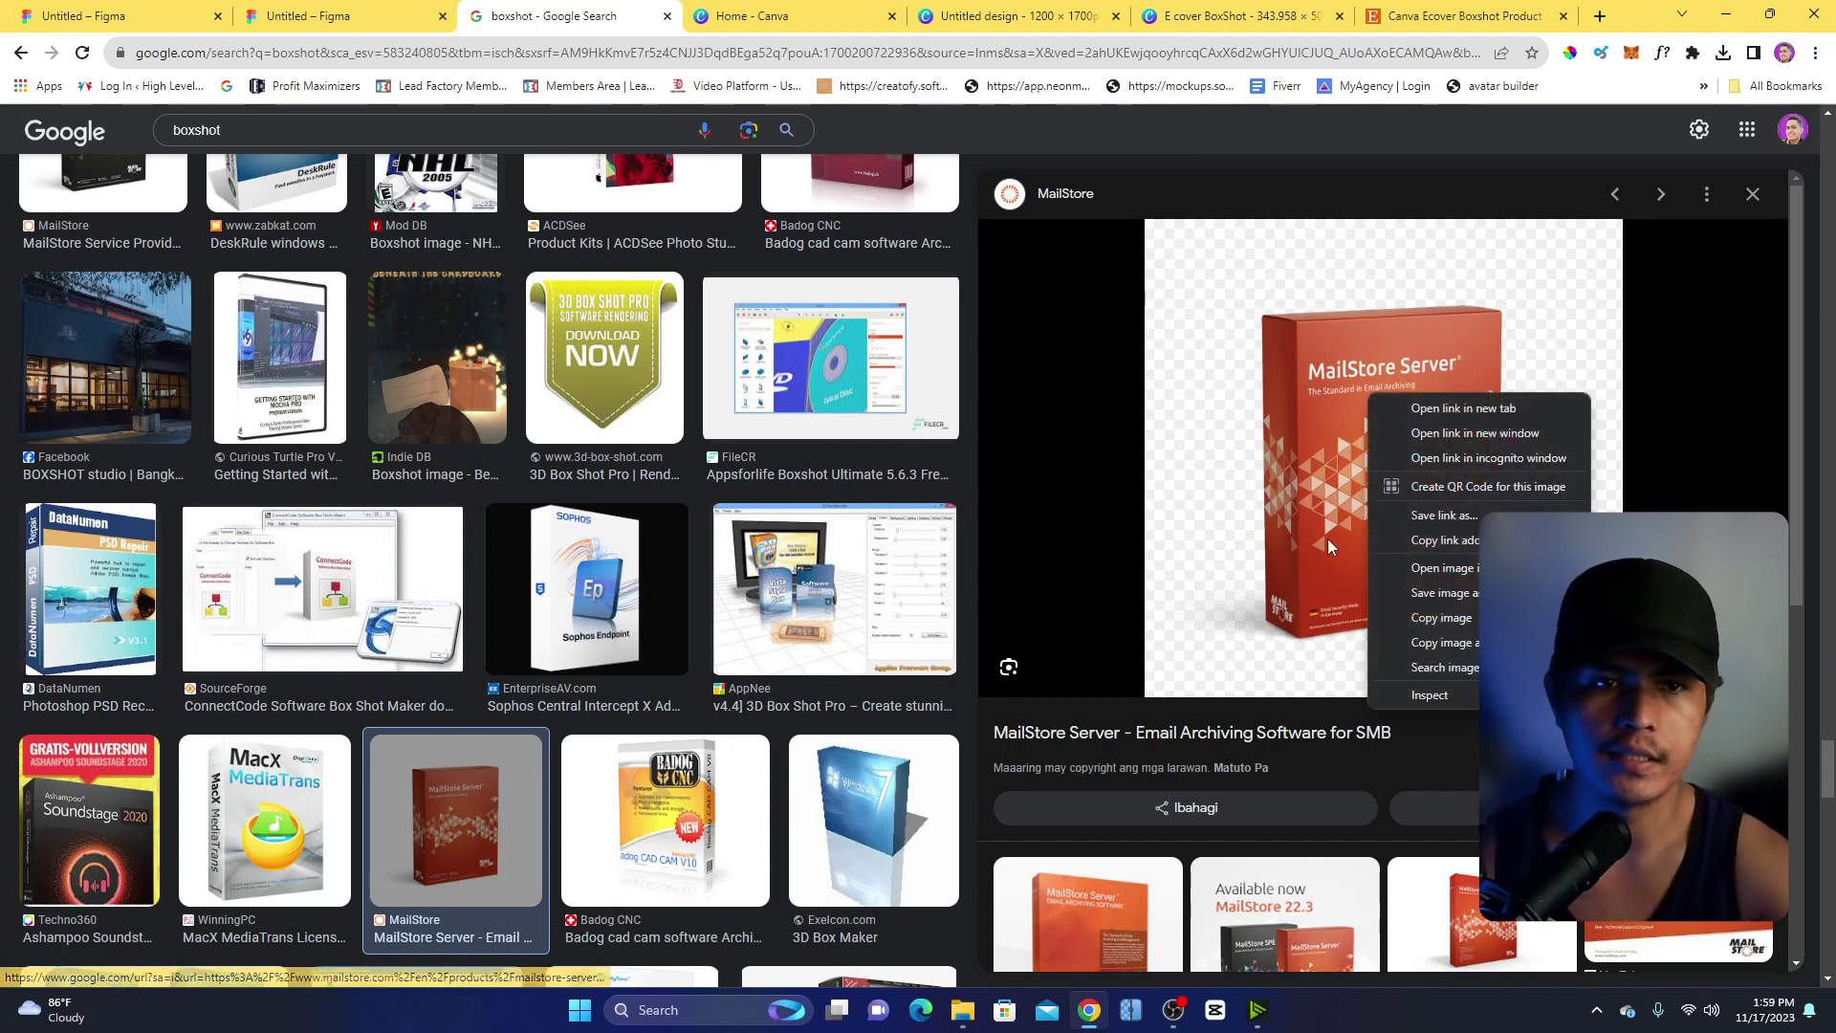
pyautogui.click(1440, 592)
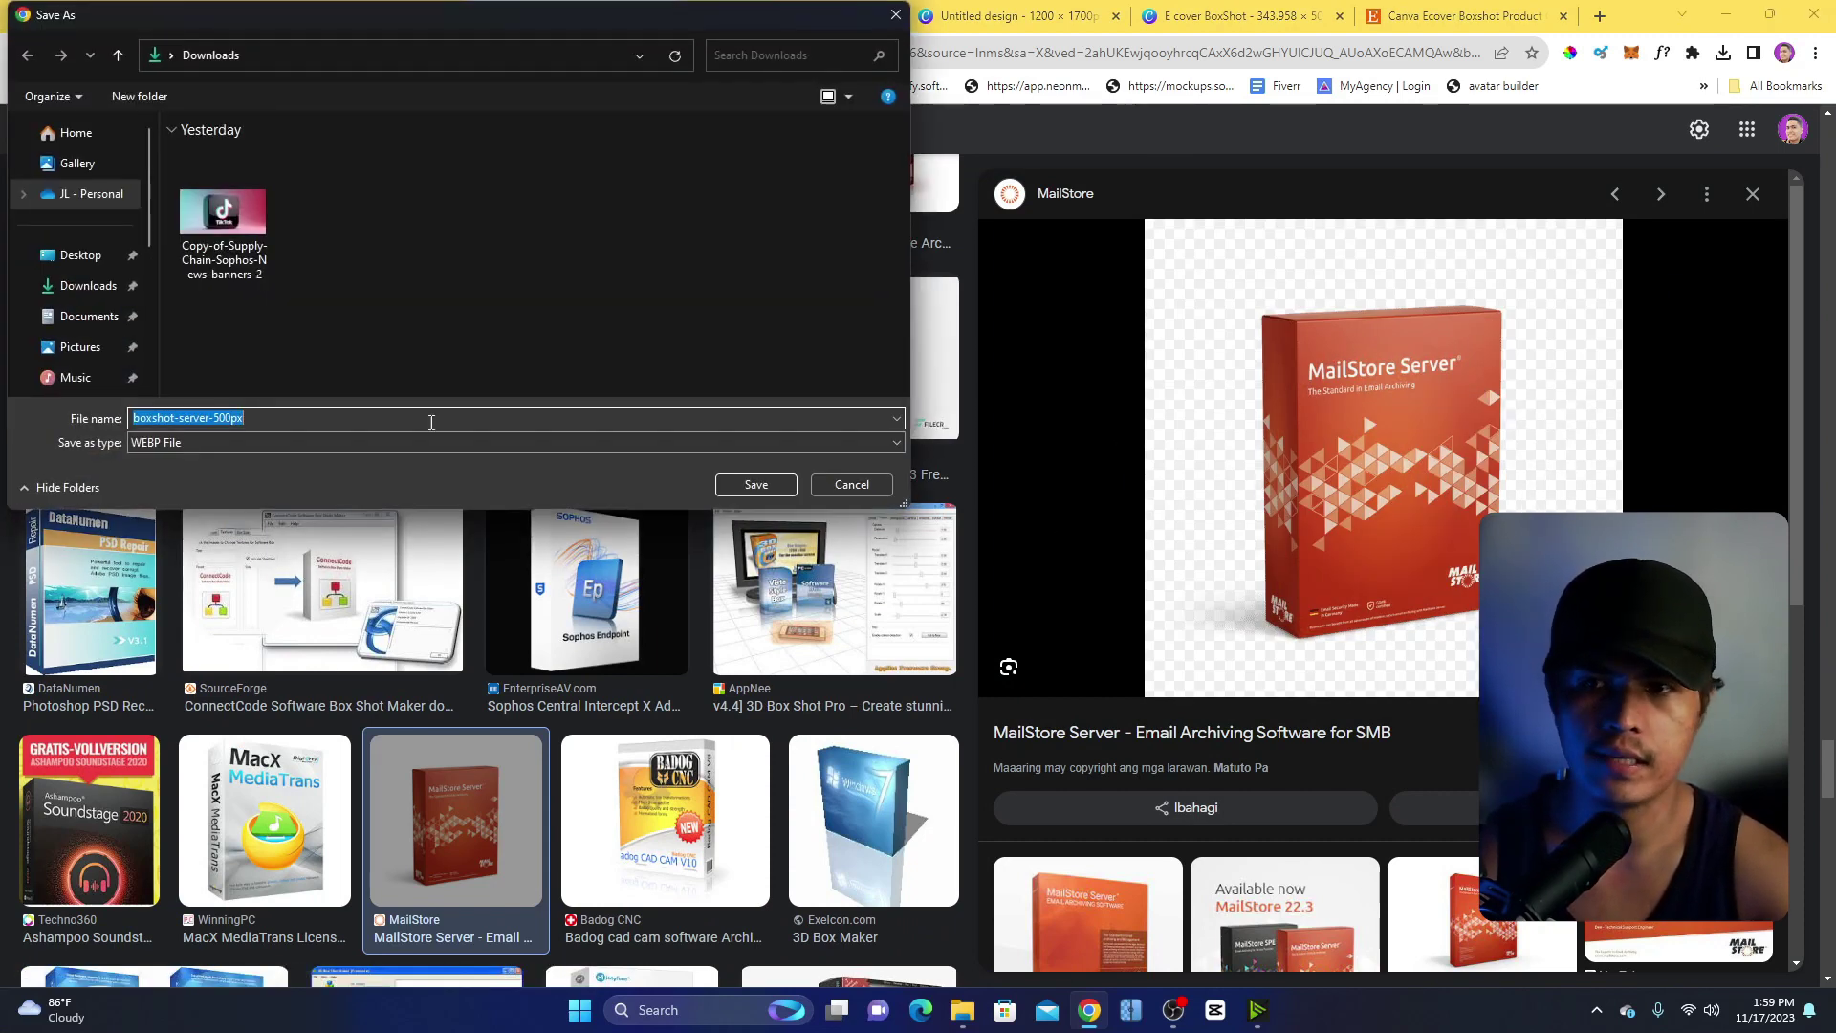
pyautogui.click(350, 447)
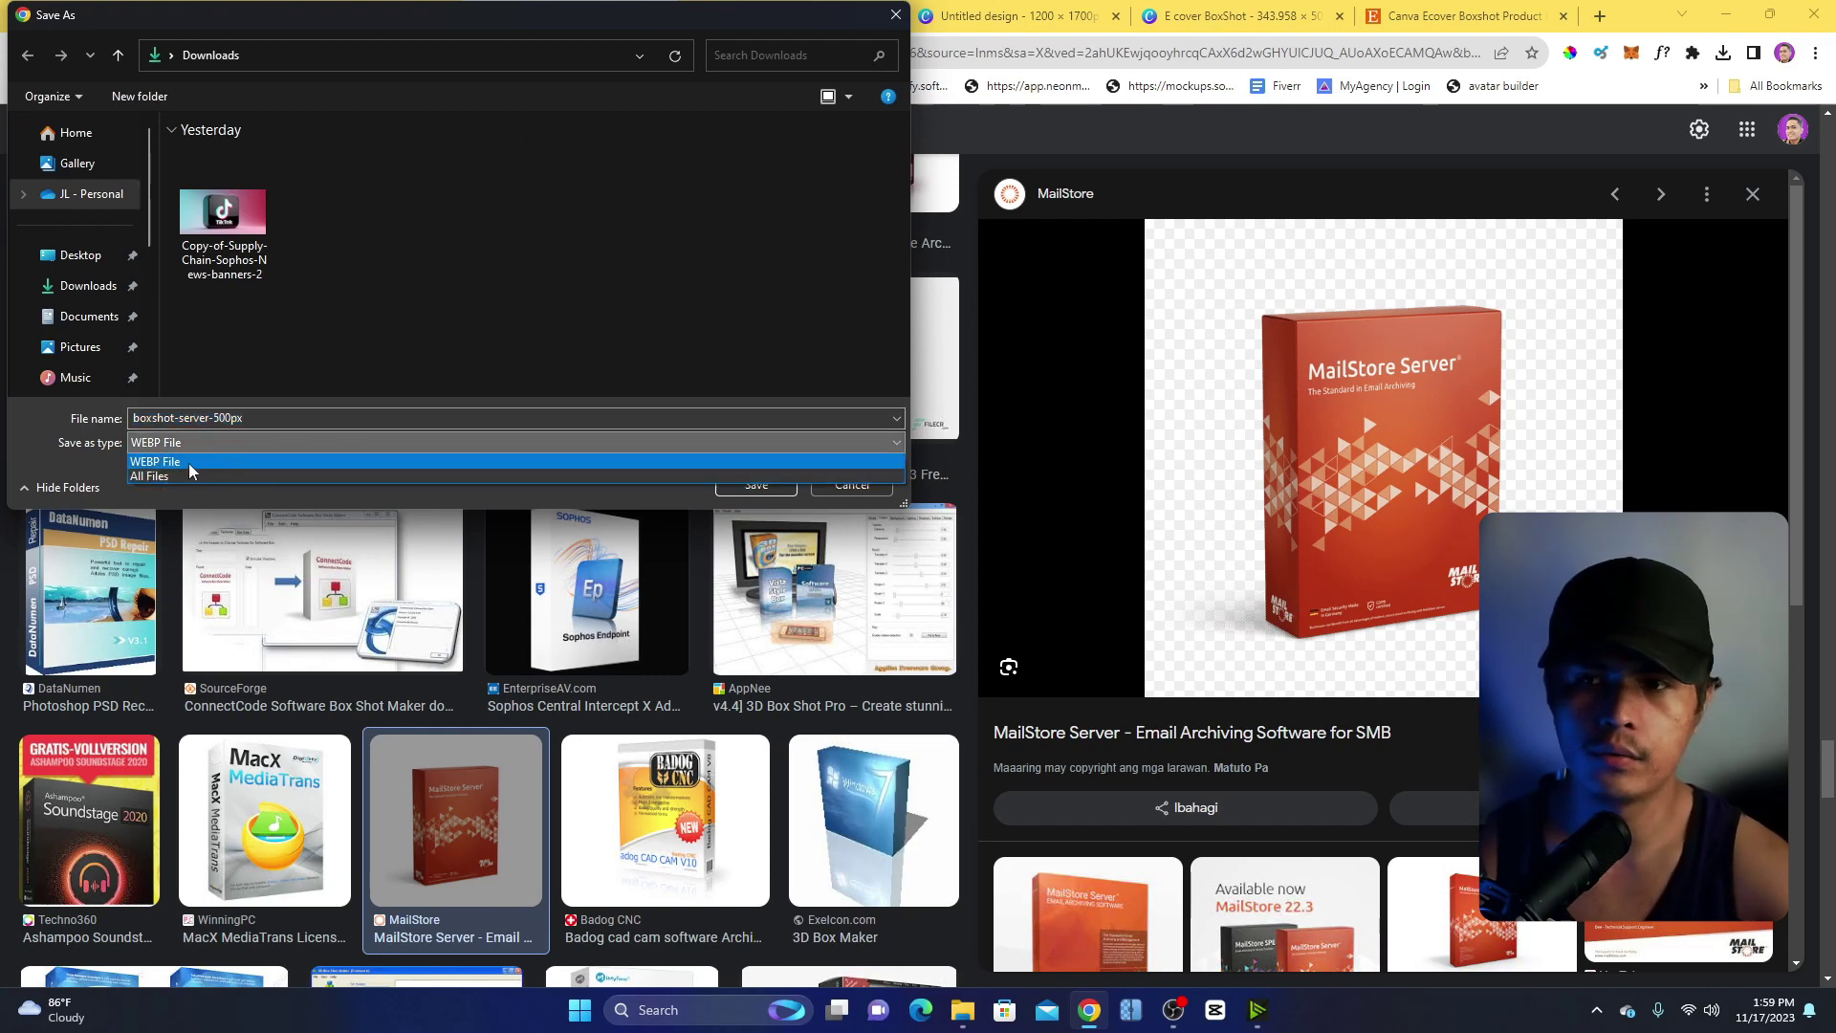
pyautogui.click(984, 532)
pyautogui.click(870, 484)
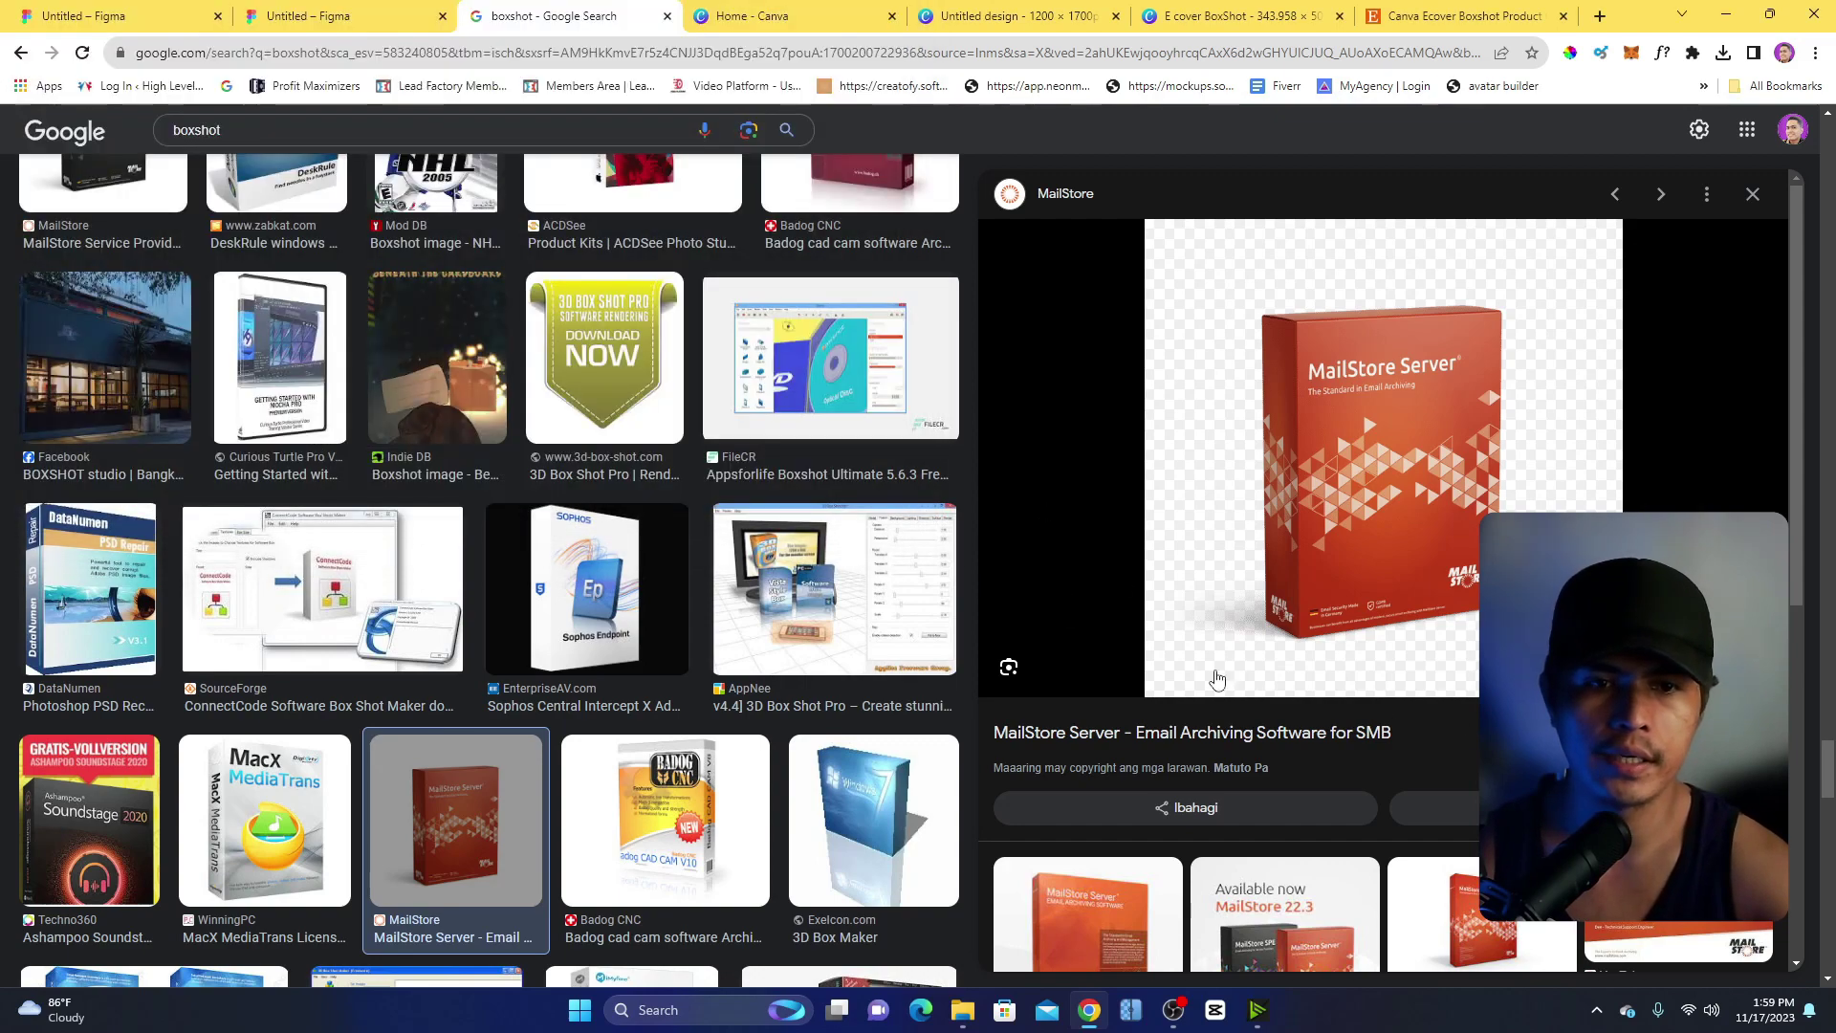
# Open the iMyFone Filme box image from the results and save it to Downloads as the JPEG file "images".
pyautogui.scroll(-1, 793, 580)
pyautogui.scroll(-3, 794, 579)
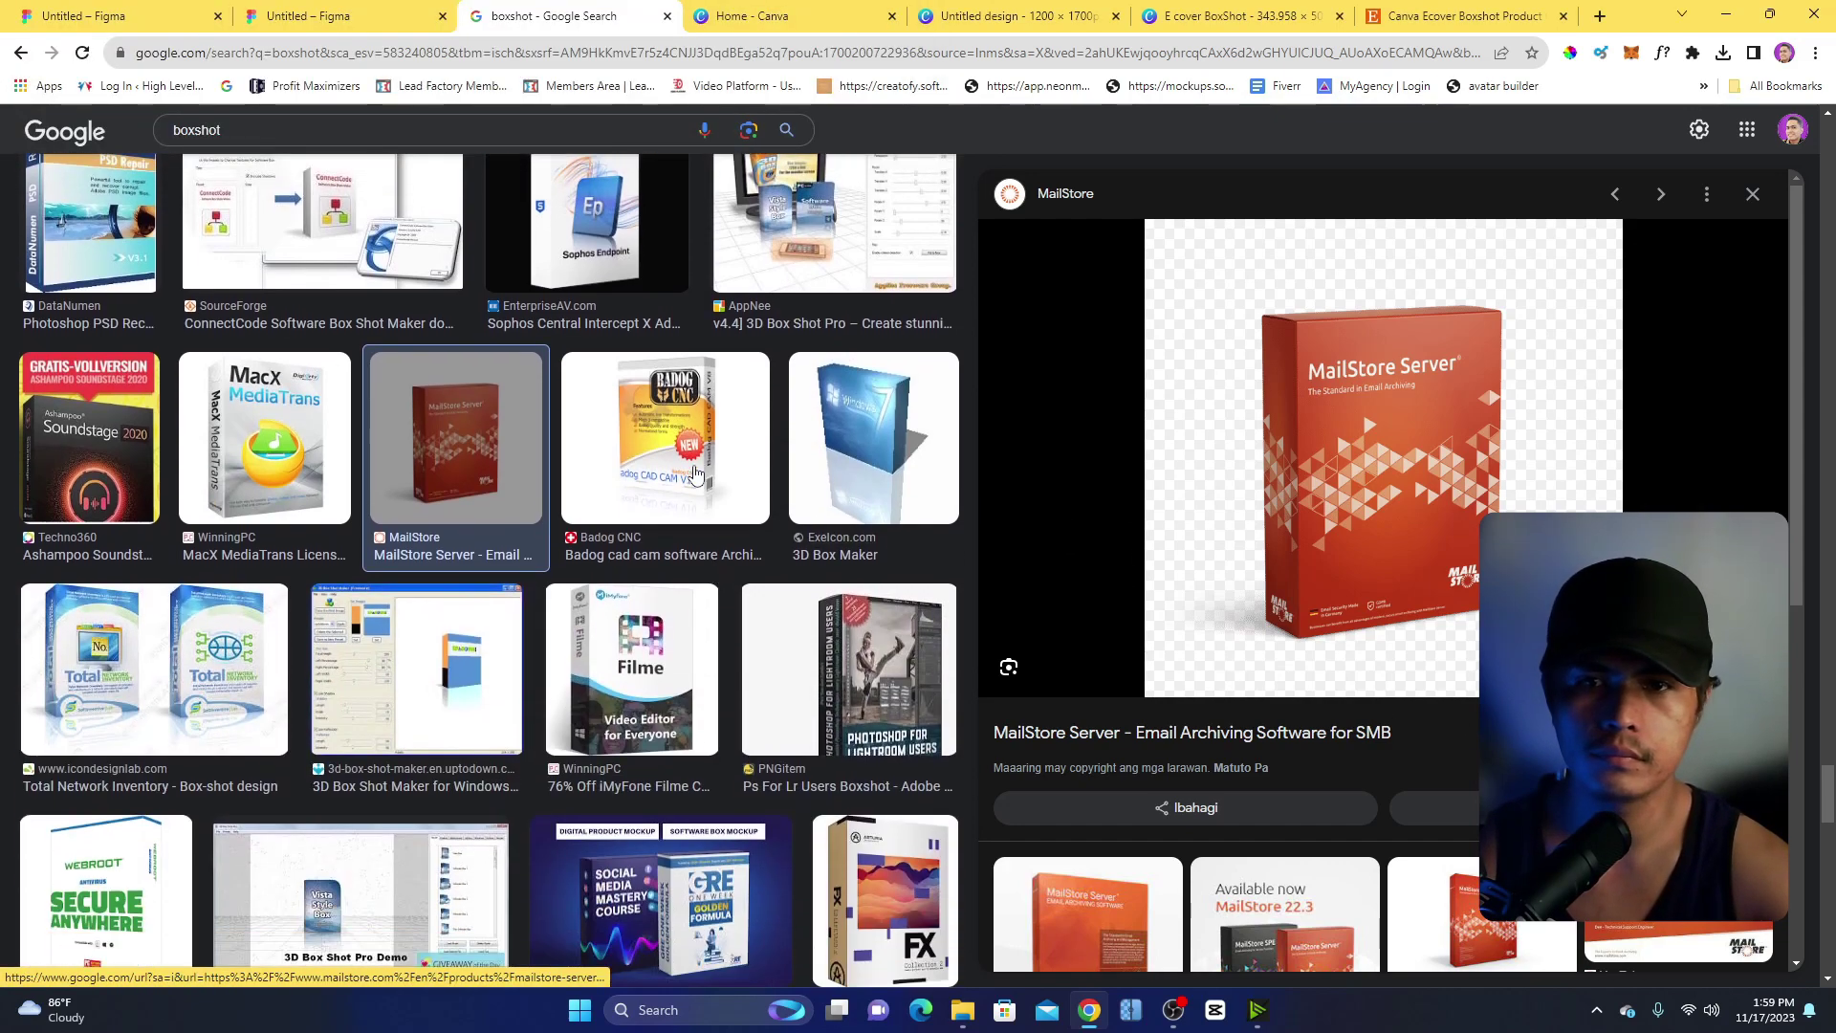
pyautogui.click(631, 669)
pyautogui.rightClick(1398, 399)
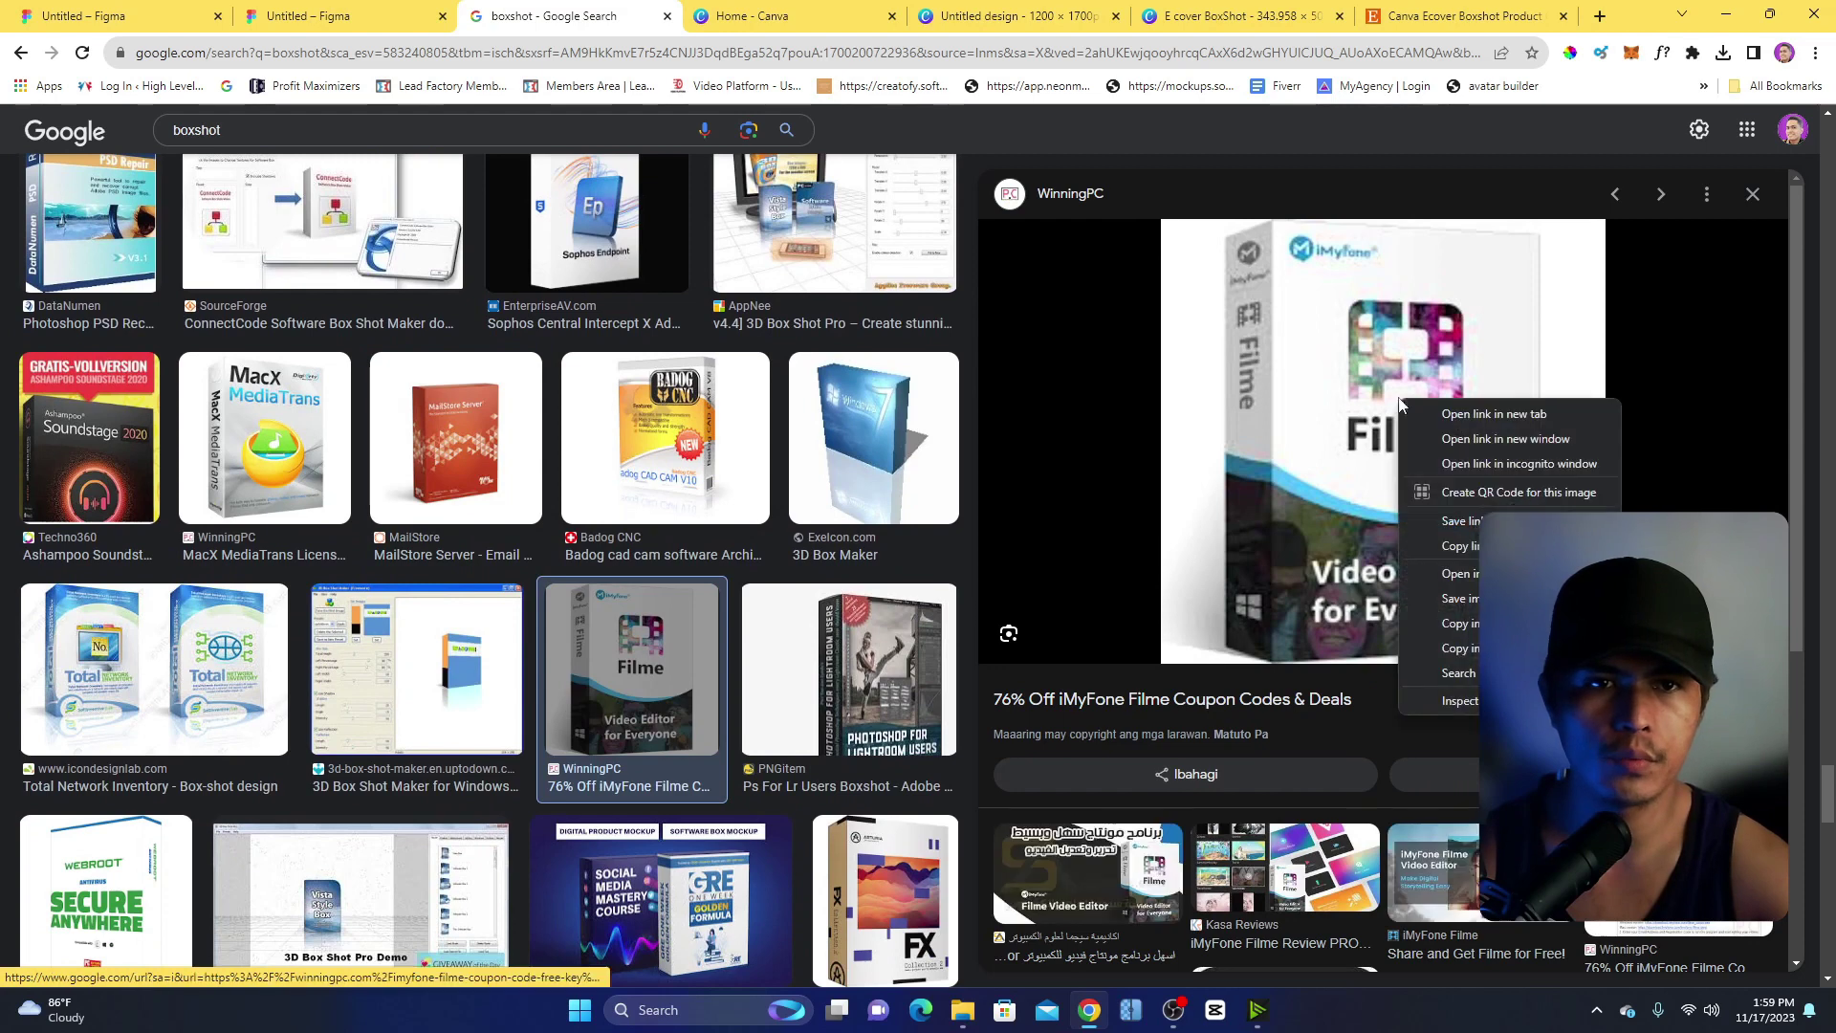
pyautogui.click(1463, 597)
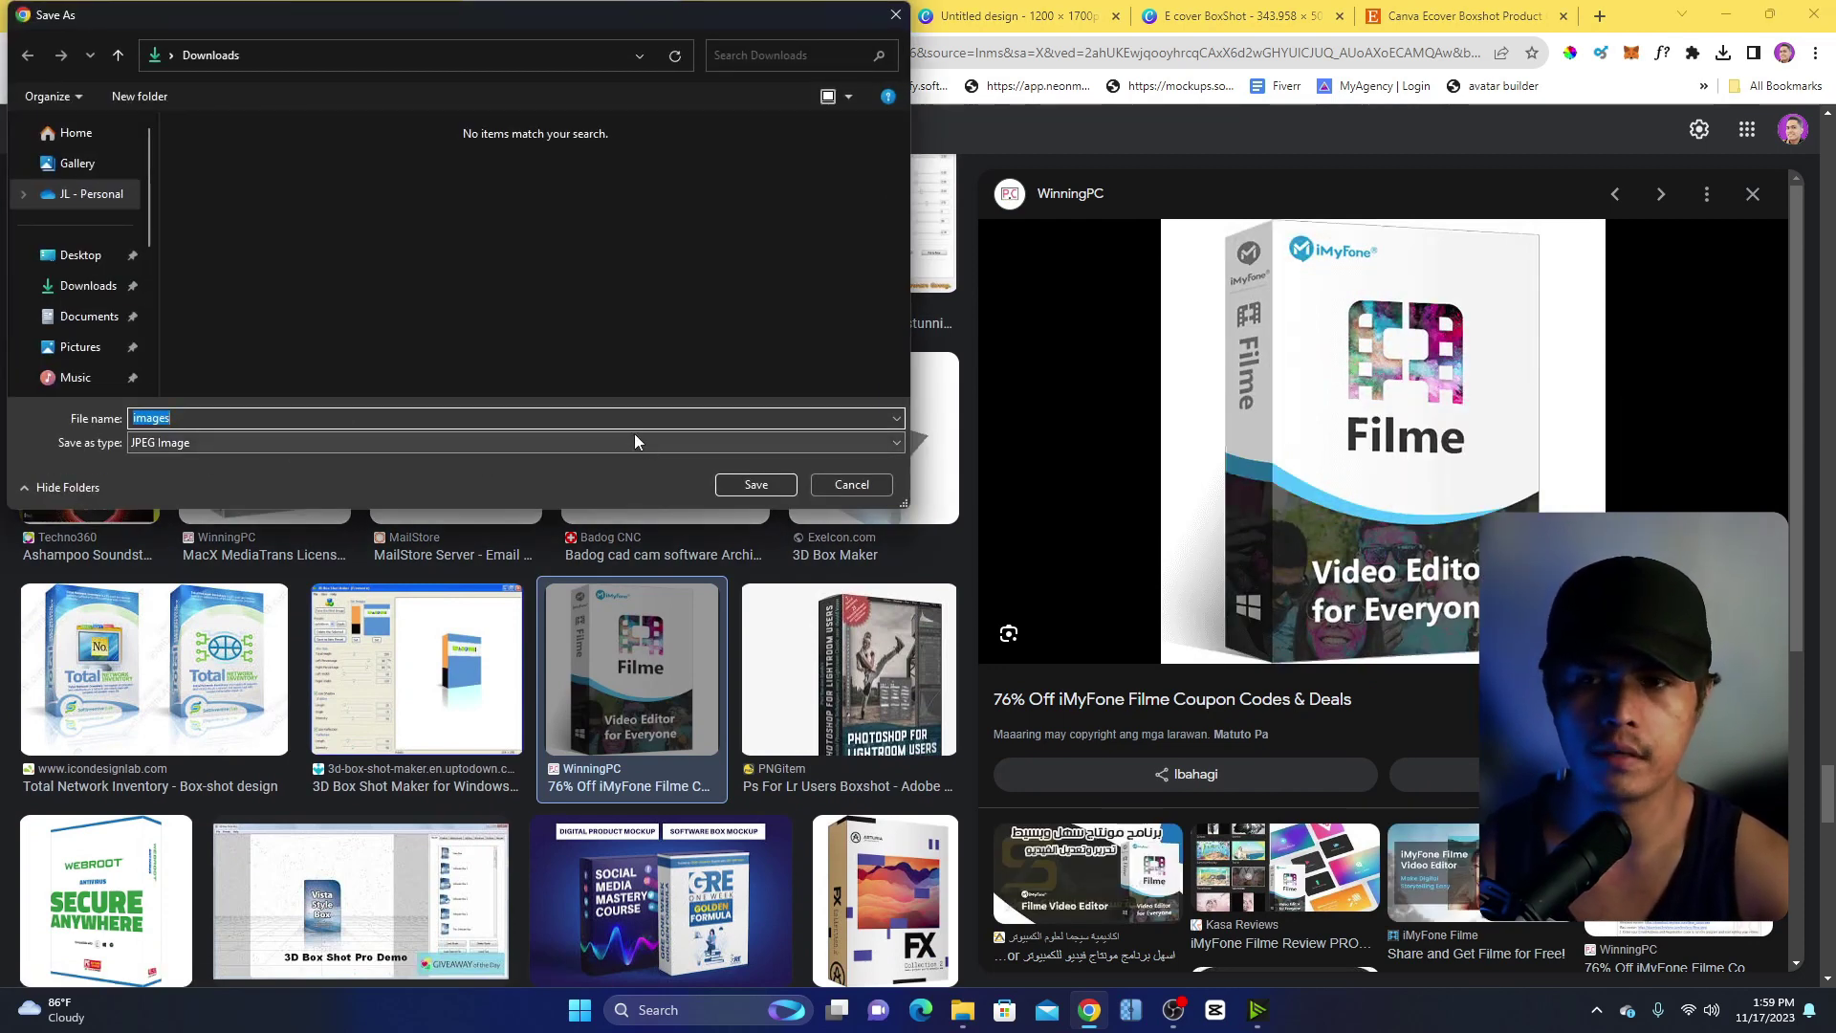
pyautogui.click(753, 485)
# Switch to the empty Figma design file and place the "images" file from the Downloads folder on its canvas.
pyautogui.click(325, 16)
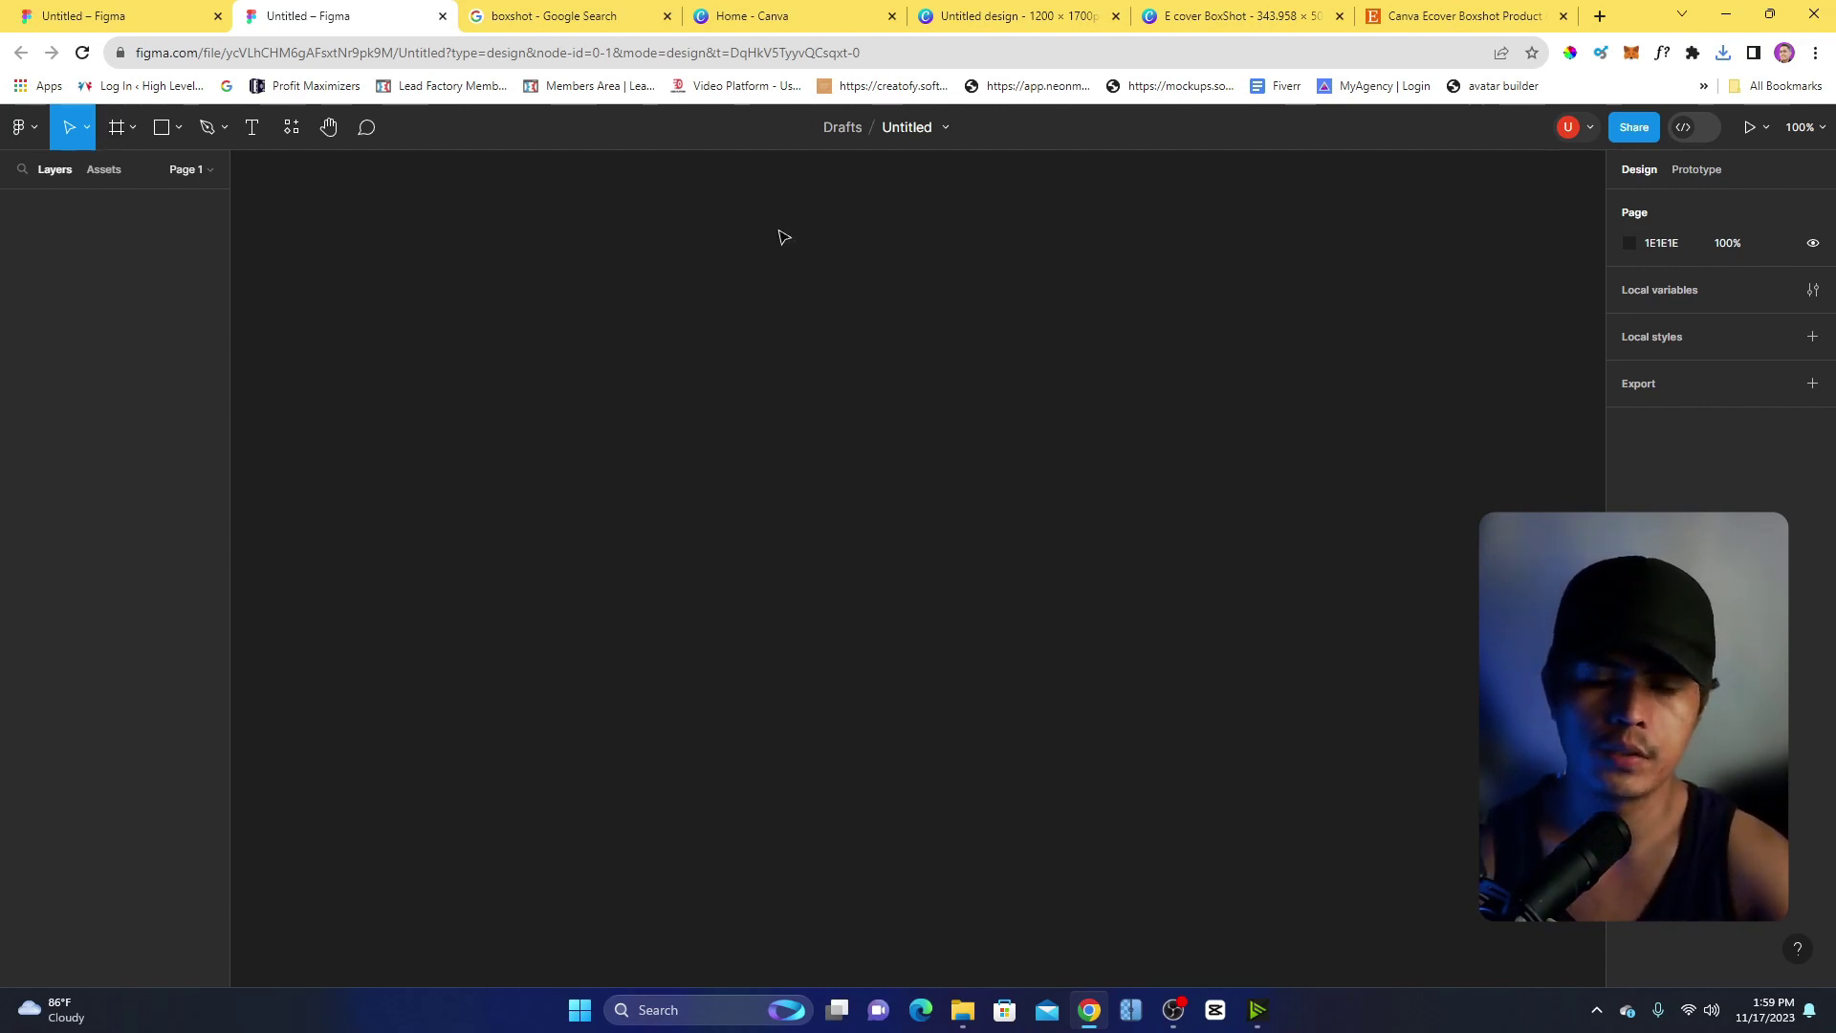
pyautogui.moveTo(967, 1030)
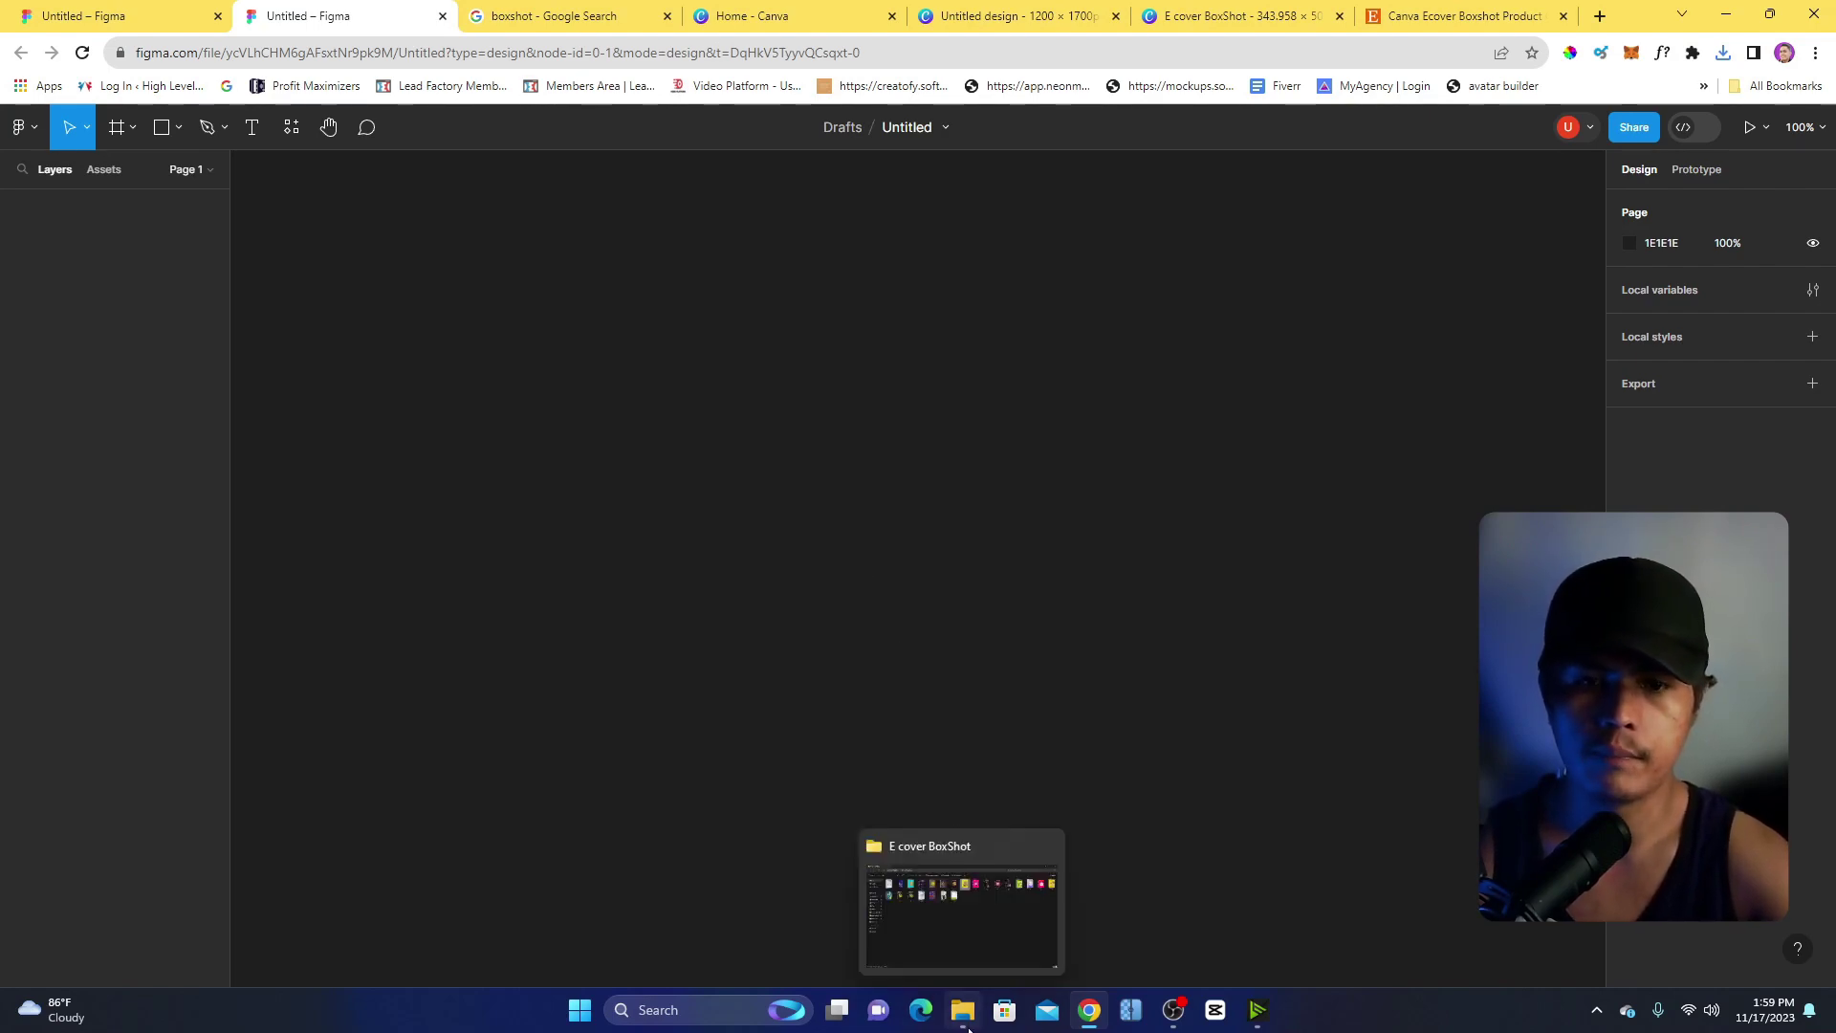
pyautogui.click(968, 1030)
pyautogui.click(80, 302)
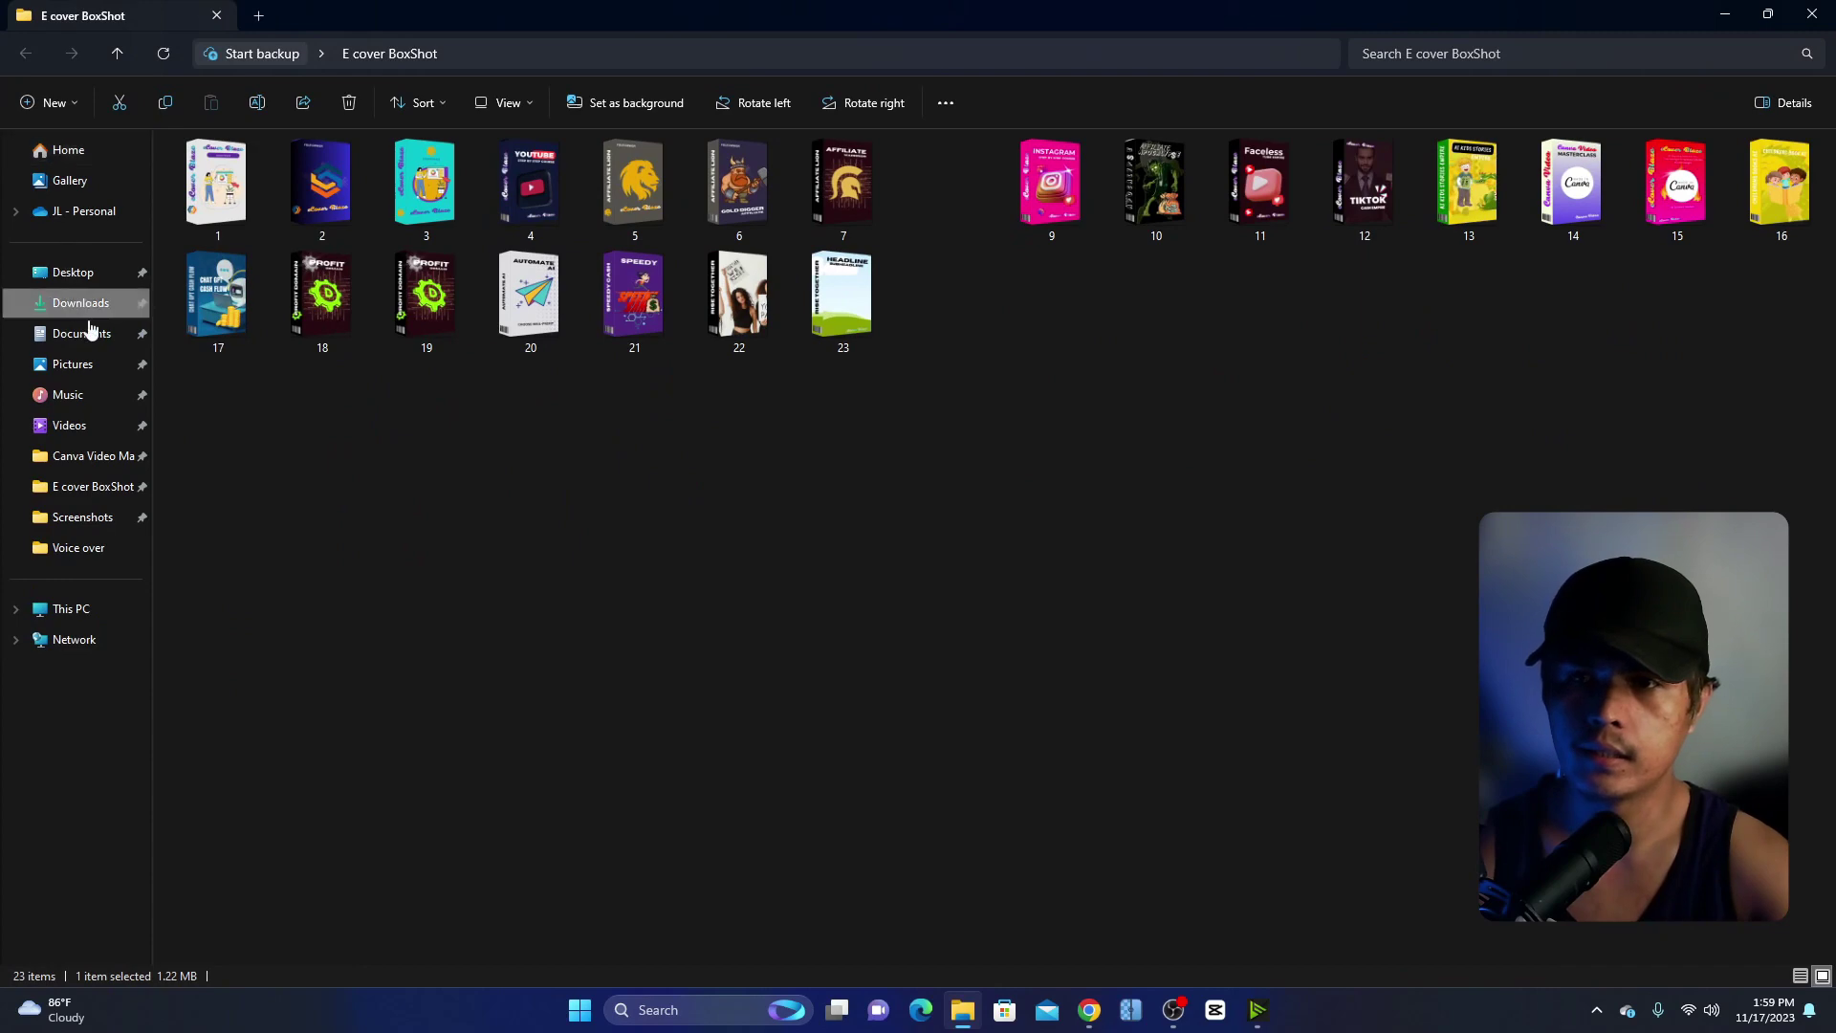
pyautogui.click(1767, 14)
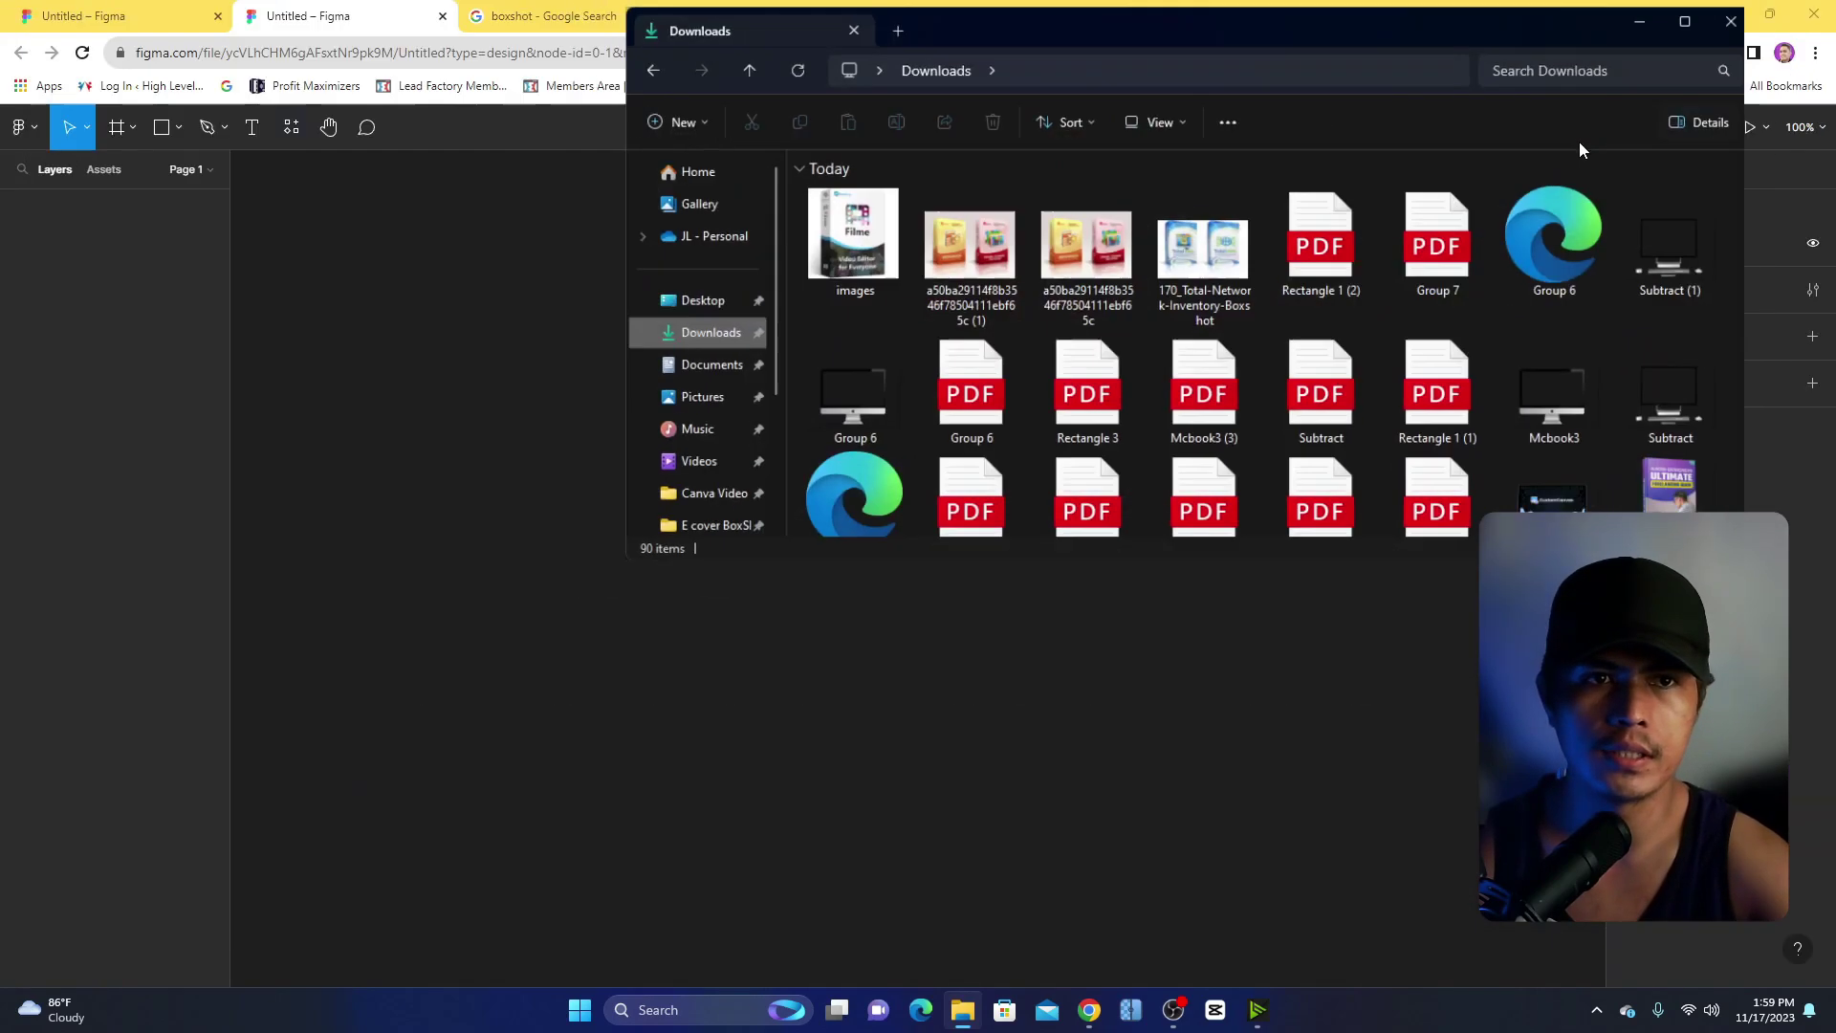
pyautogui.moveTo(881, 227); pyautogui.dragTo(582, 472)
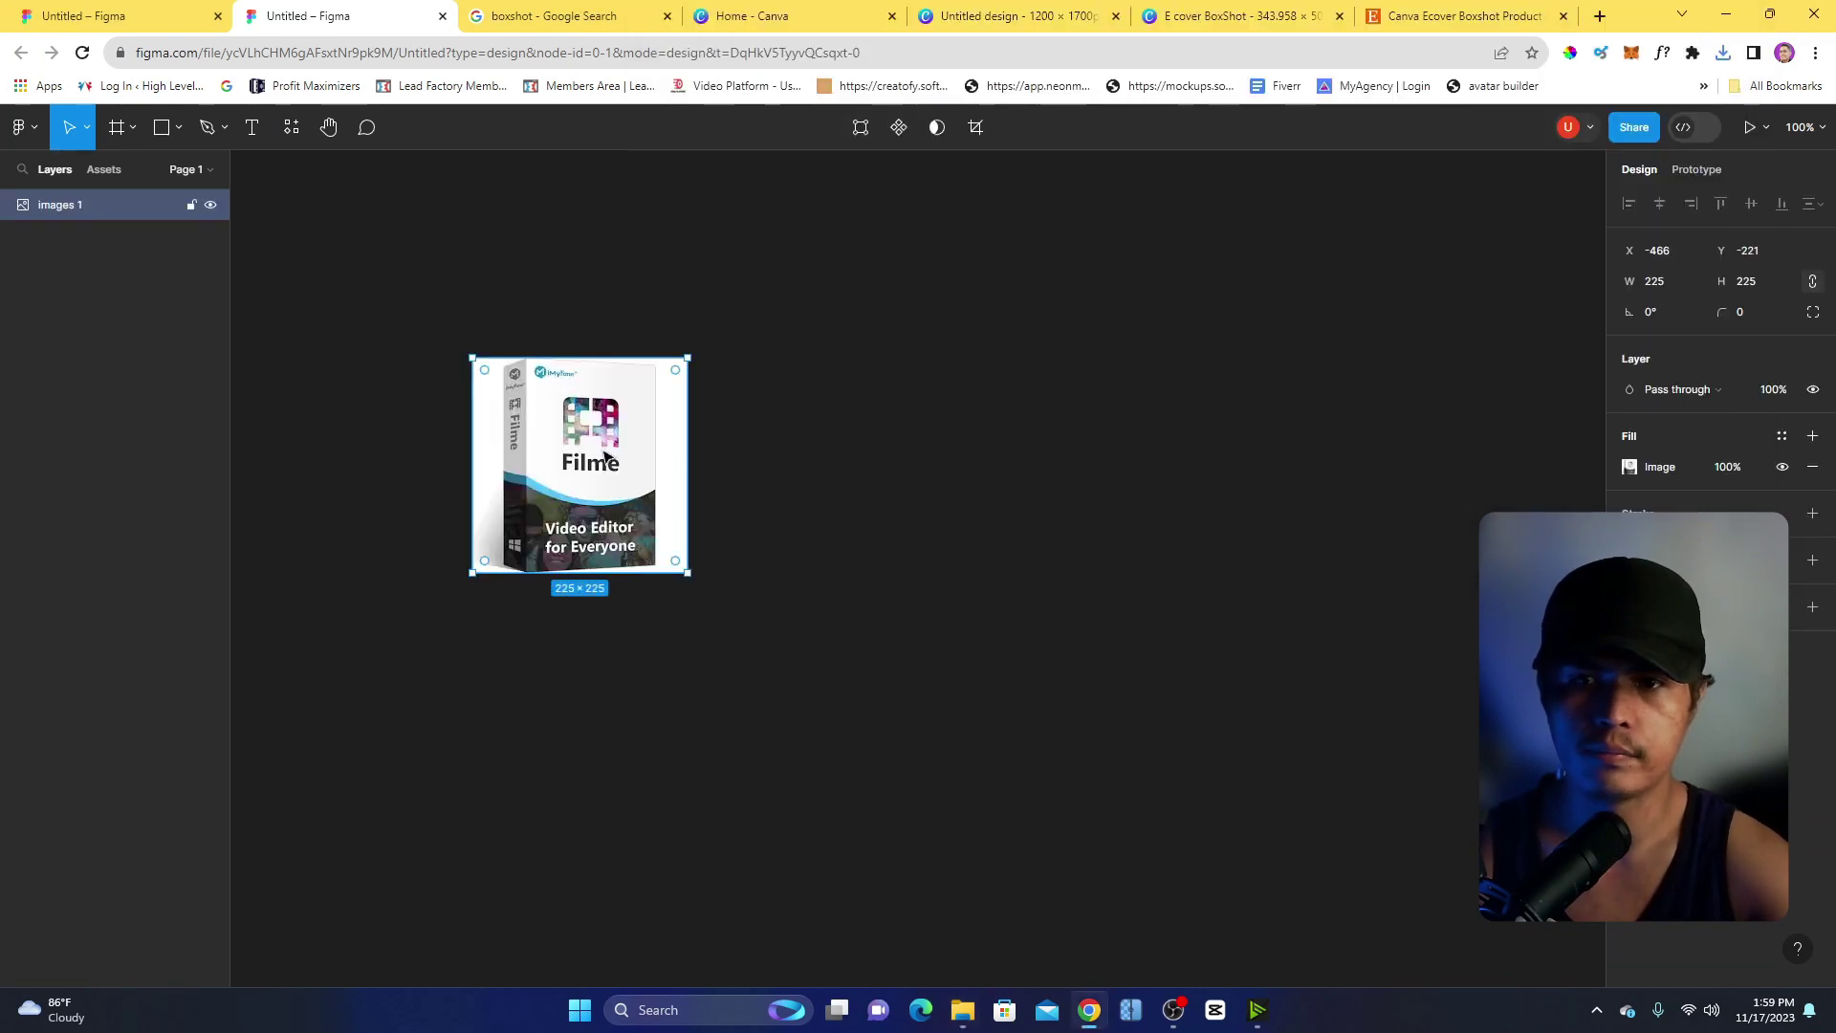
pyautogui.click(1241, 439)
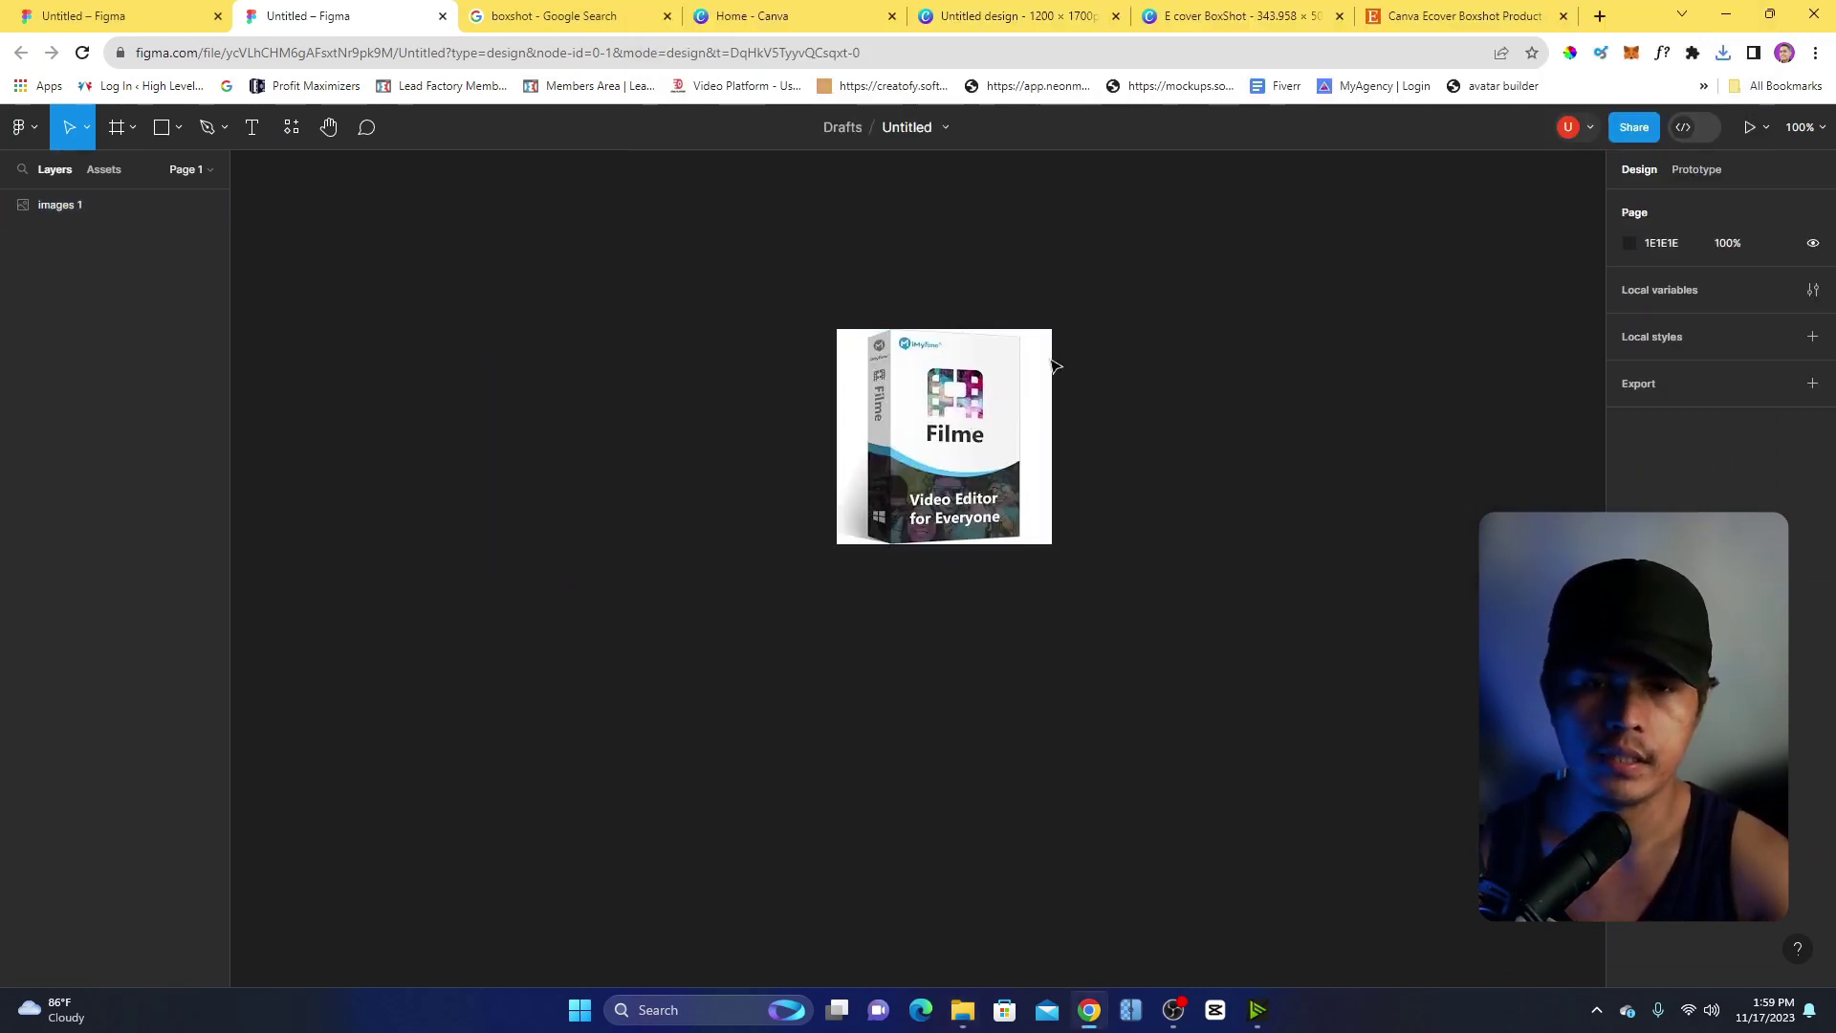
# Trace the outline of the Filme box's front face with the Pen tool, starting along its top edge.
pyautogui.scroll(5, 985, 387)
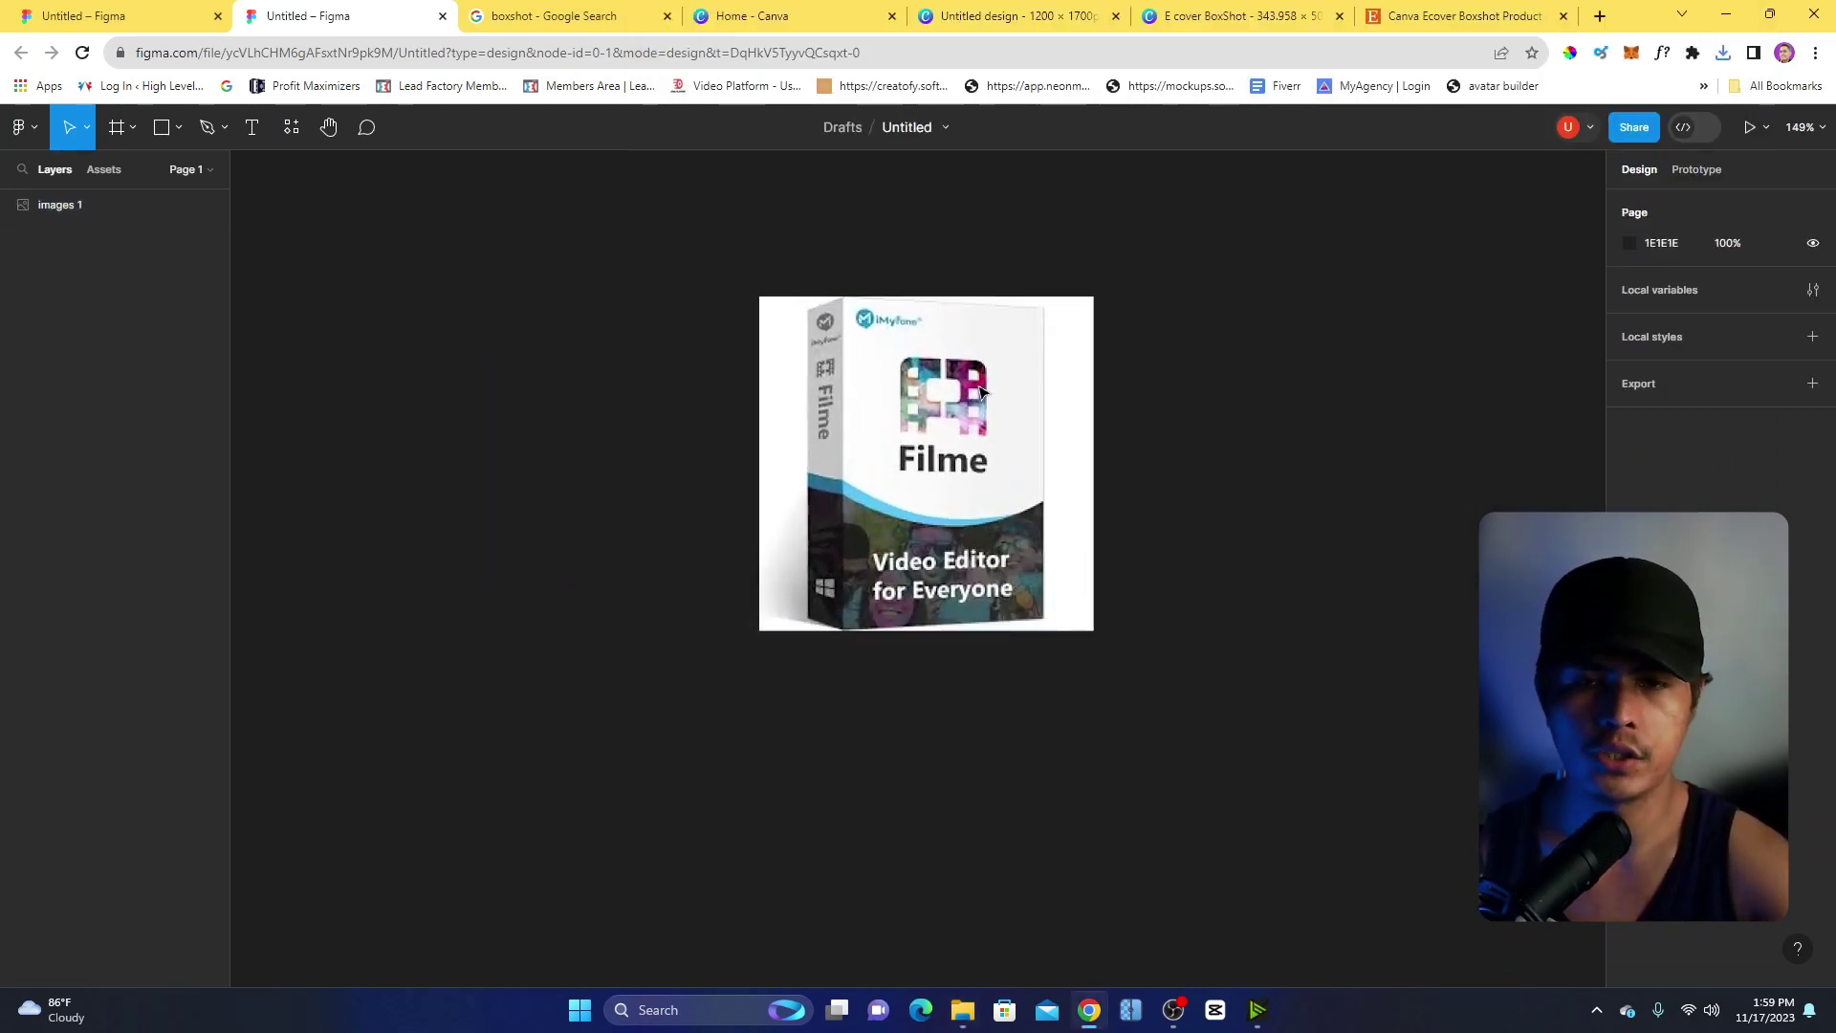
pyautogui.scroll(1, 982, 392)
pyautogui.scroll(7, 861, 402)
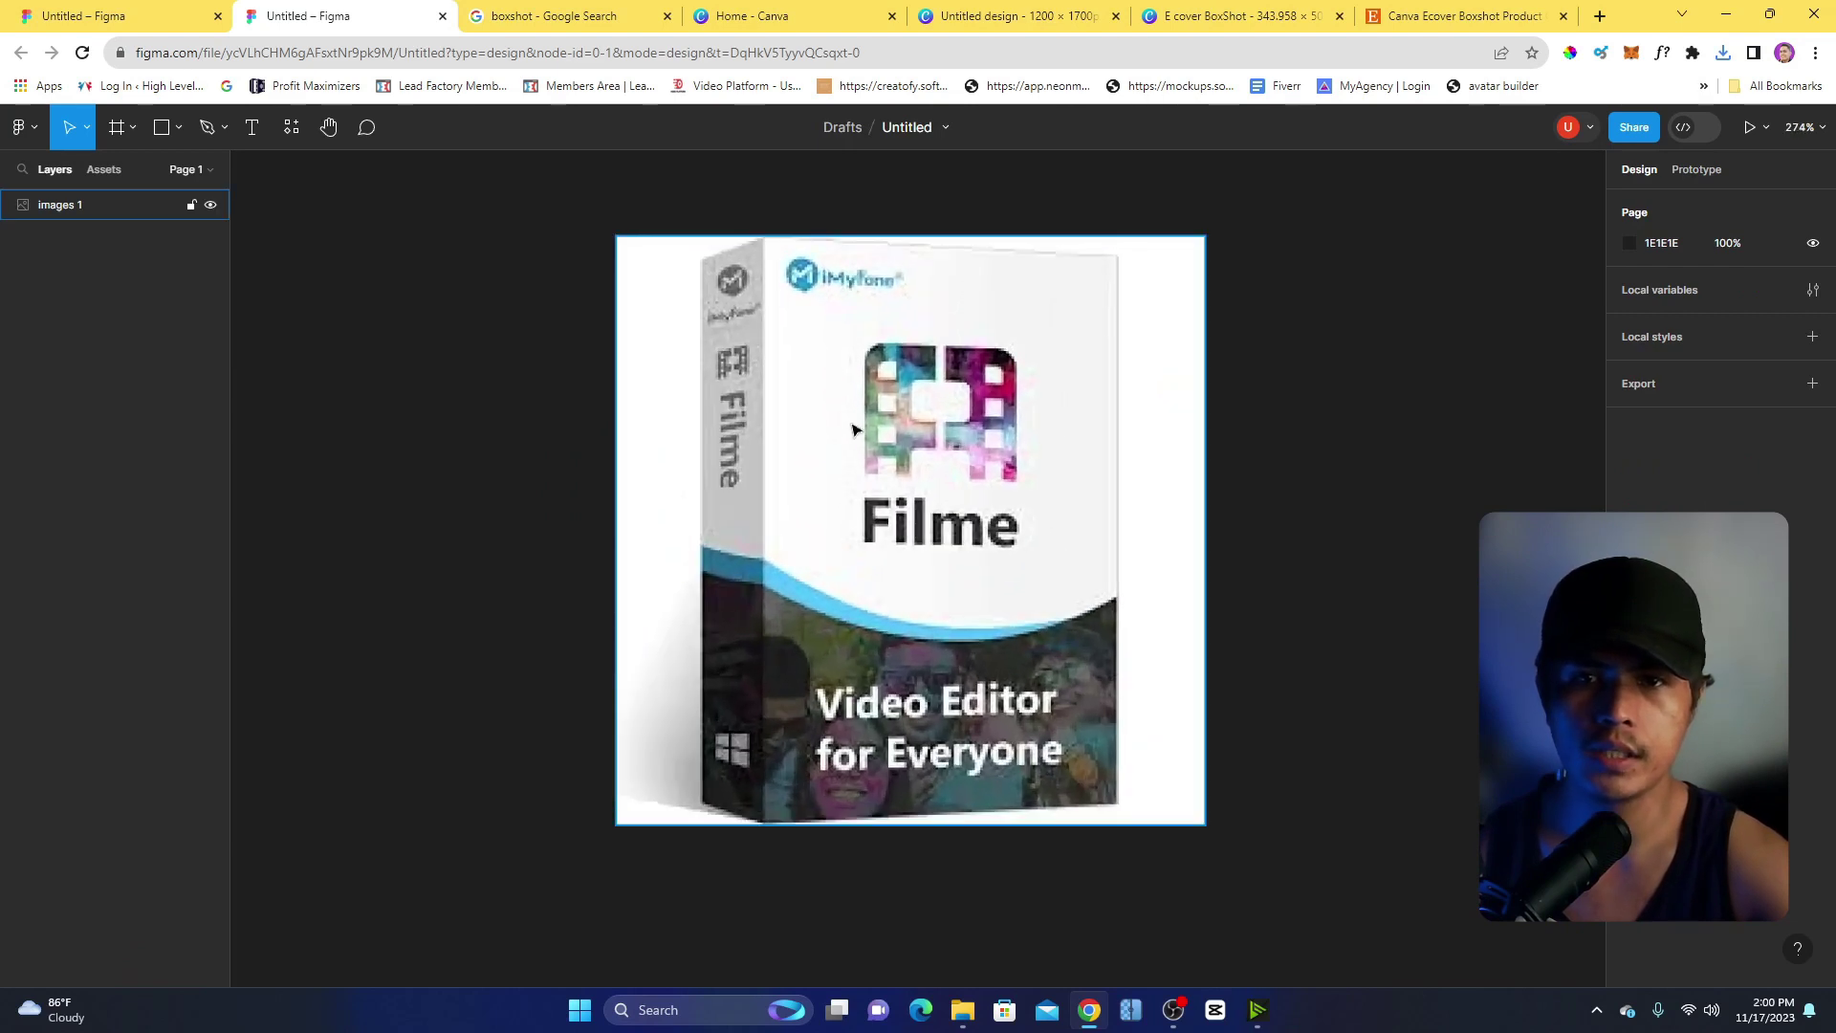
pyautogui.click(224, 132)
pyautogui.click(212, 177)
pyautogui.scroll(5, 782, 230)
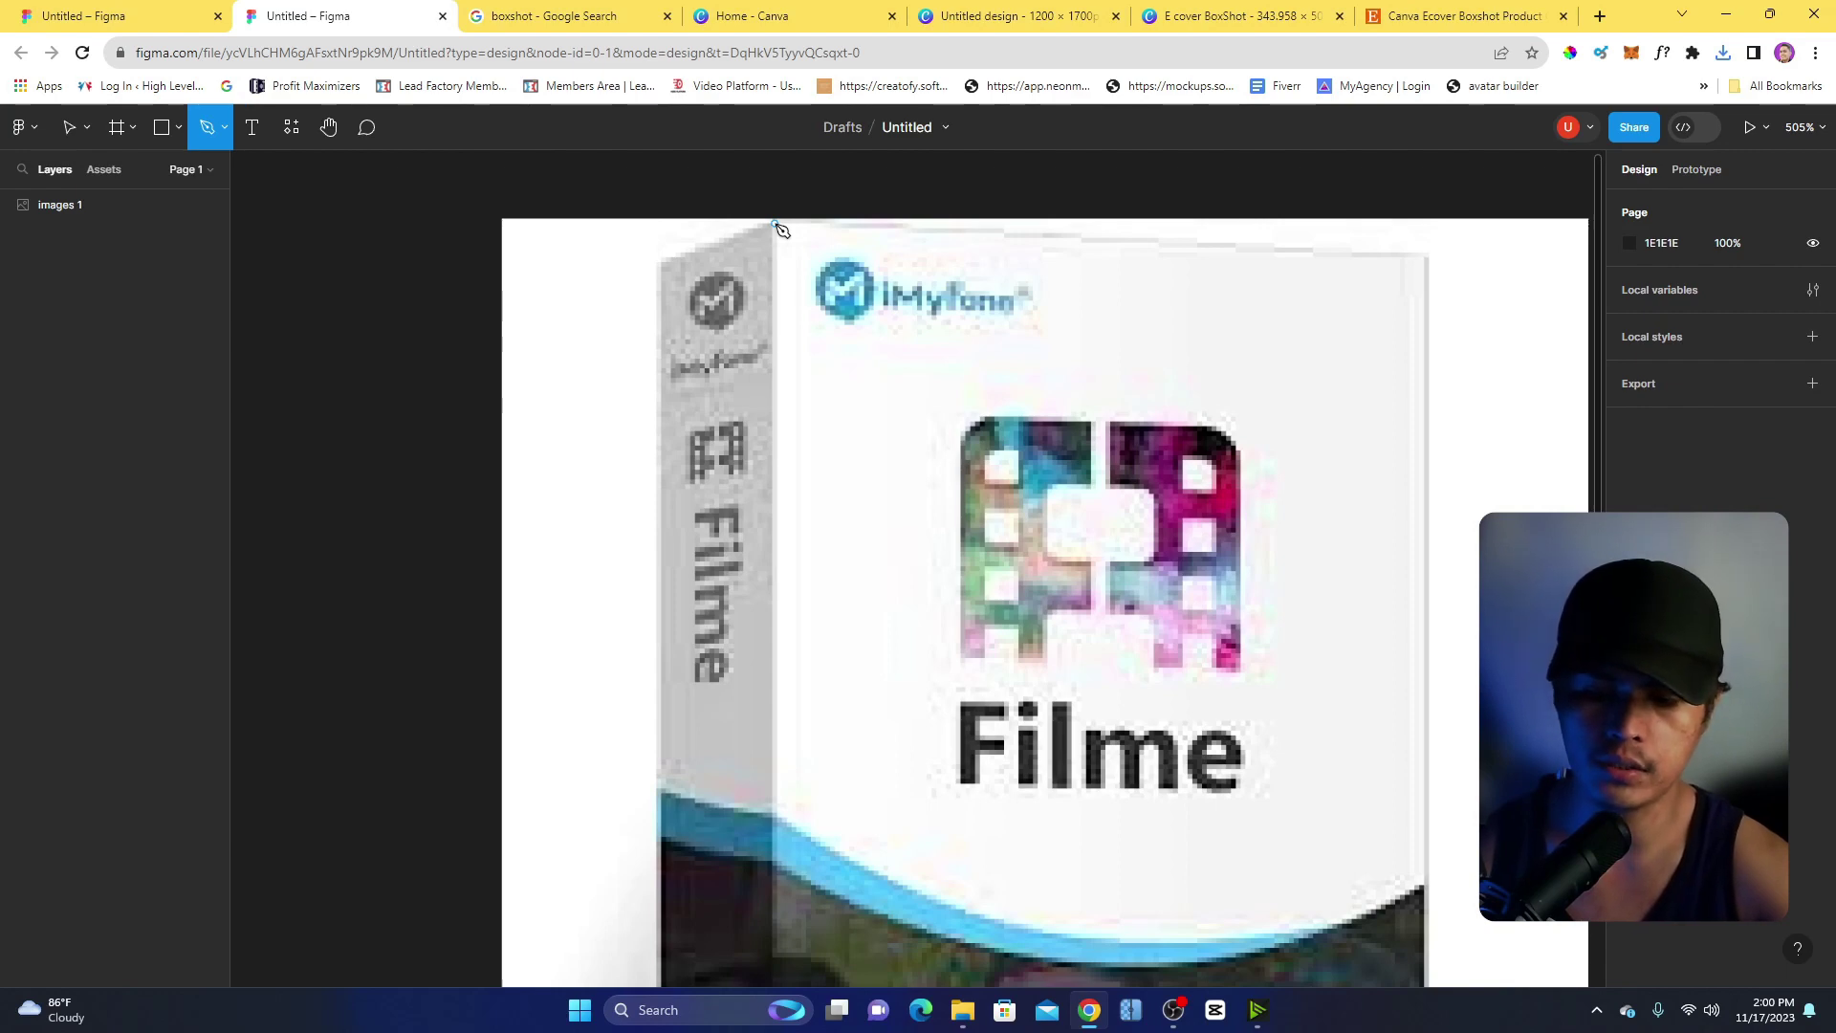
pyautogui.click(775, 224)
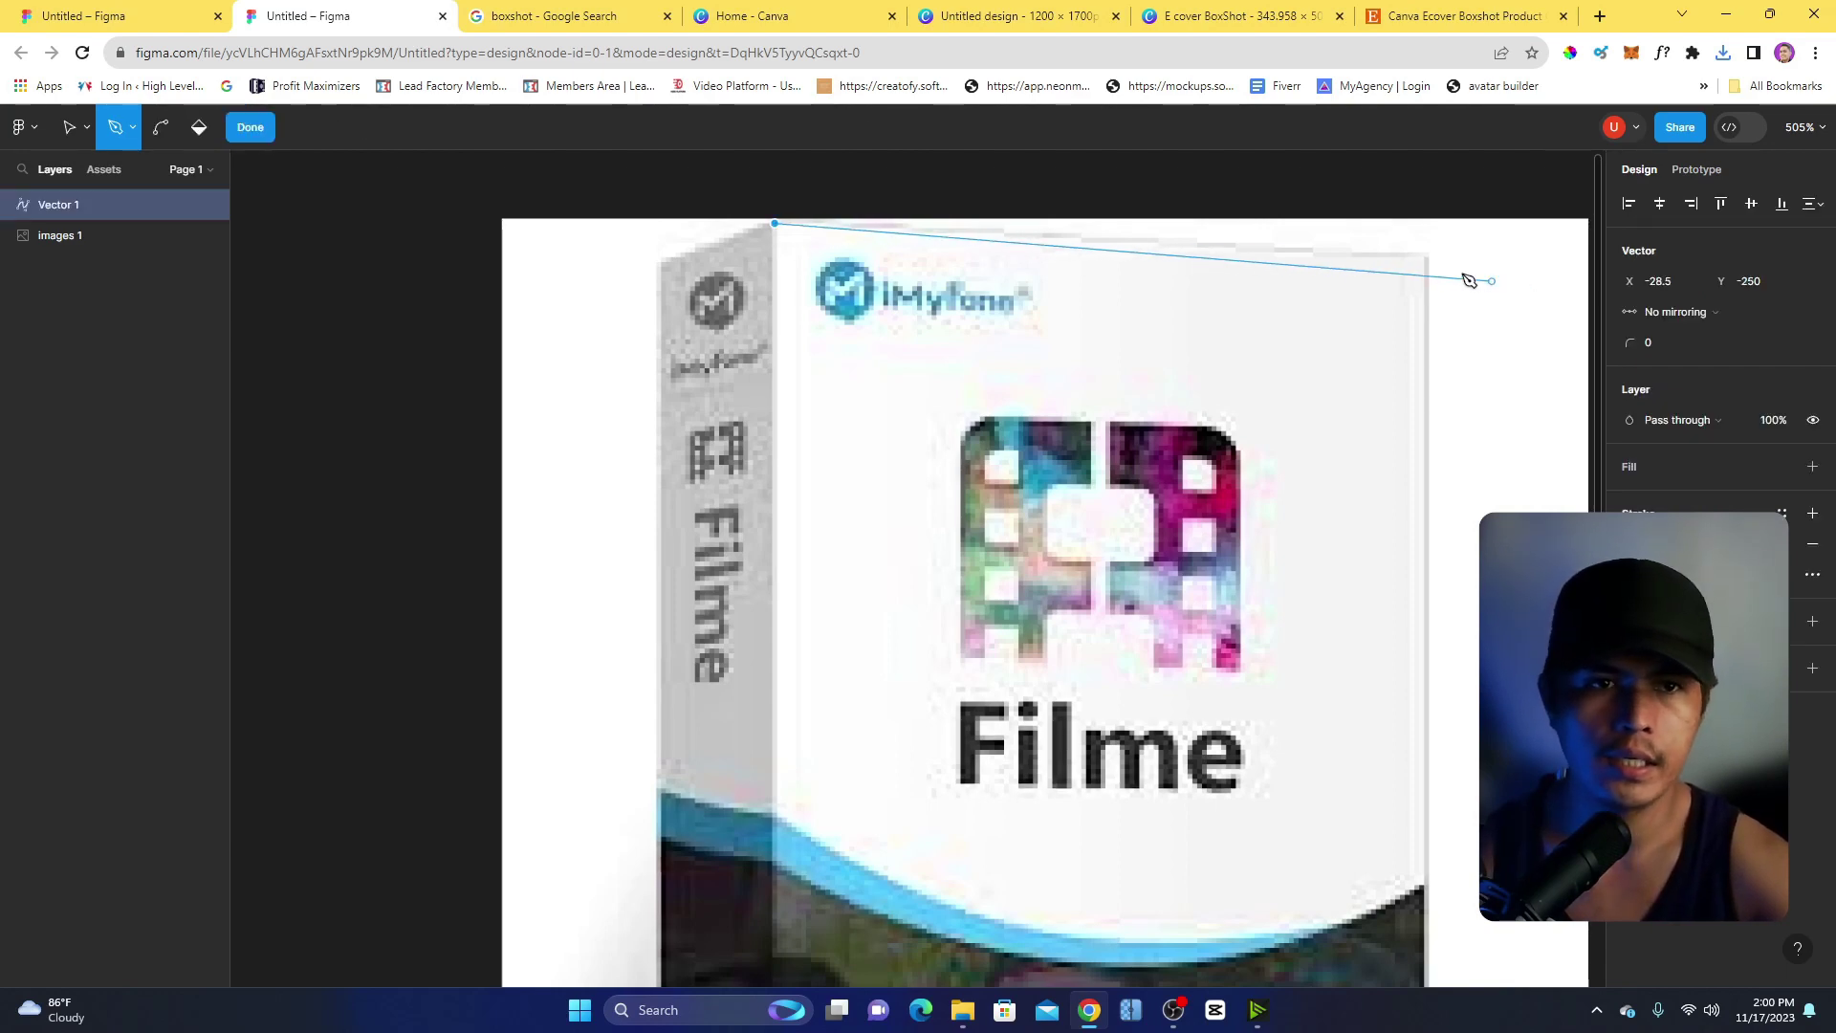
pyautogui.click(1428, 256)
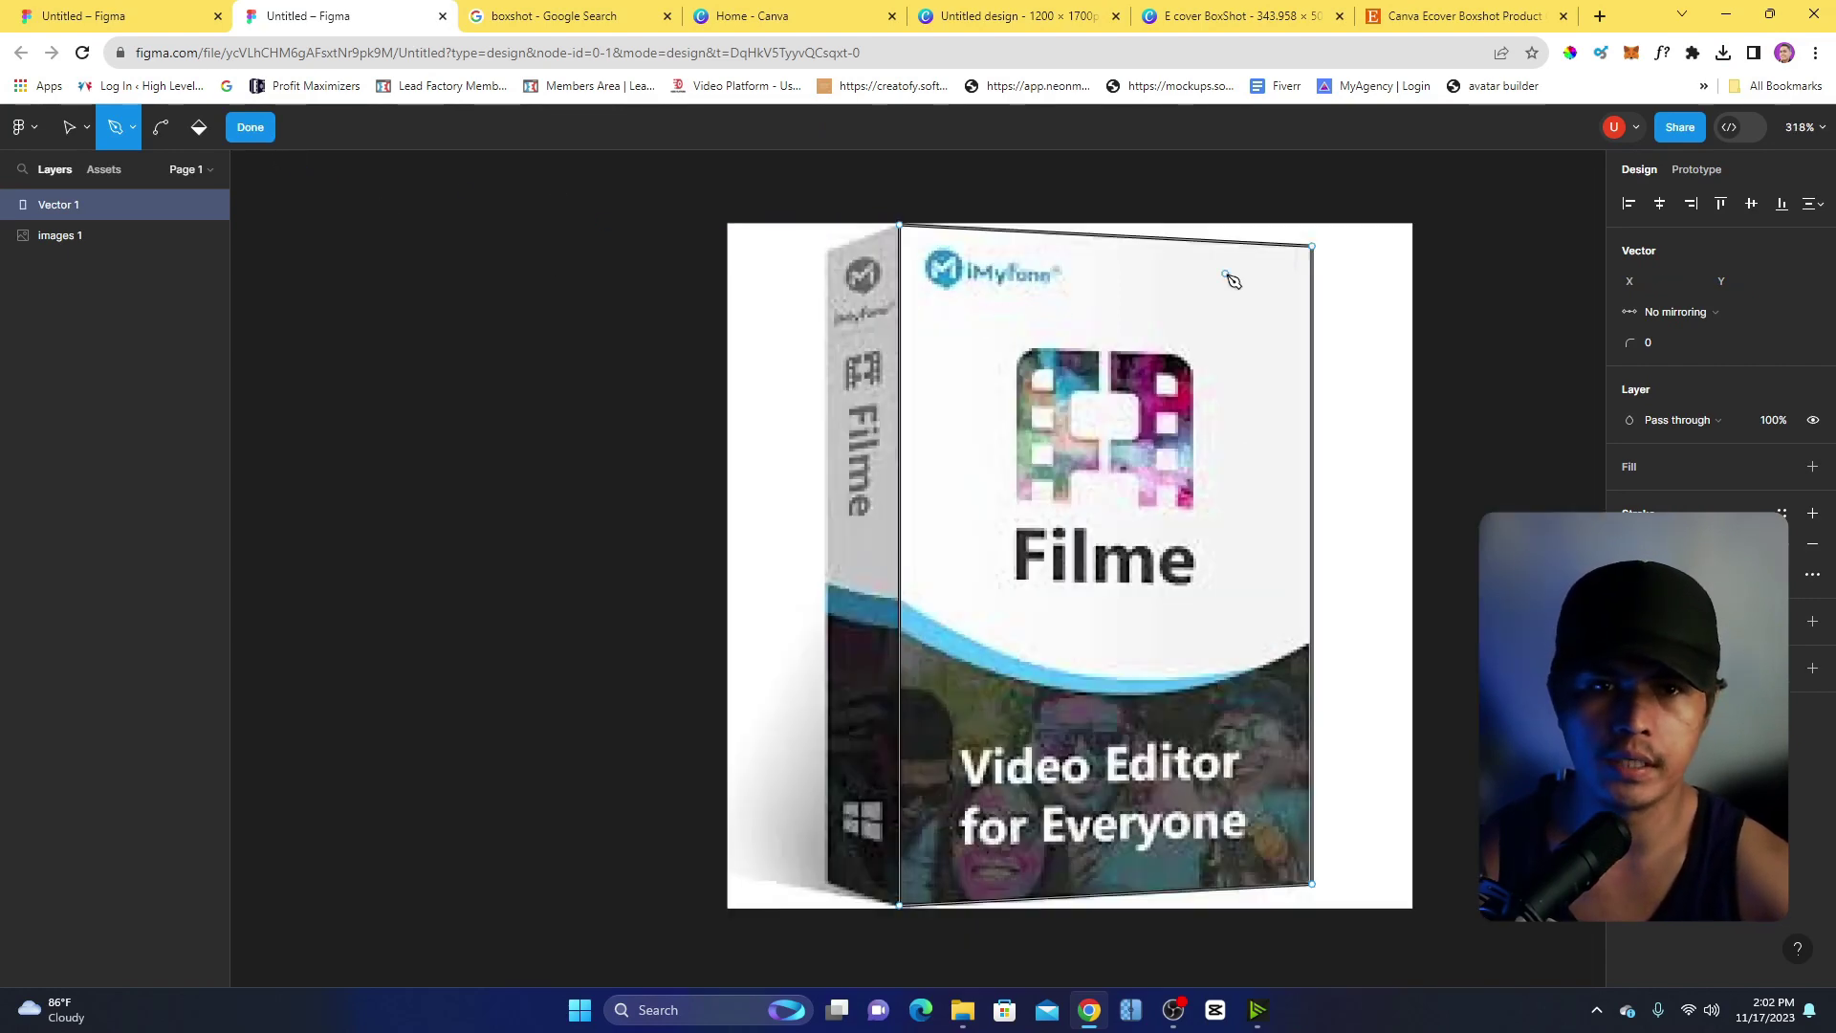
# Finish editing the front face's outline and give the shape a solid D9D9D9 fill.
pyautogui.click(260, 130)
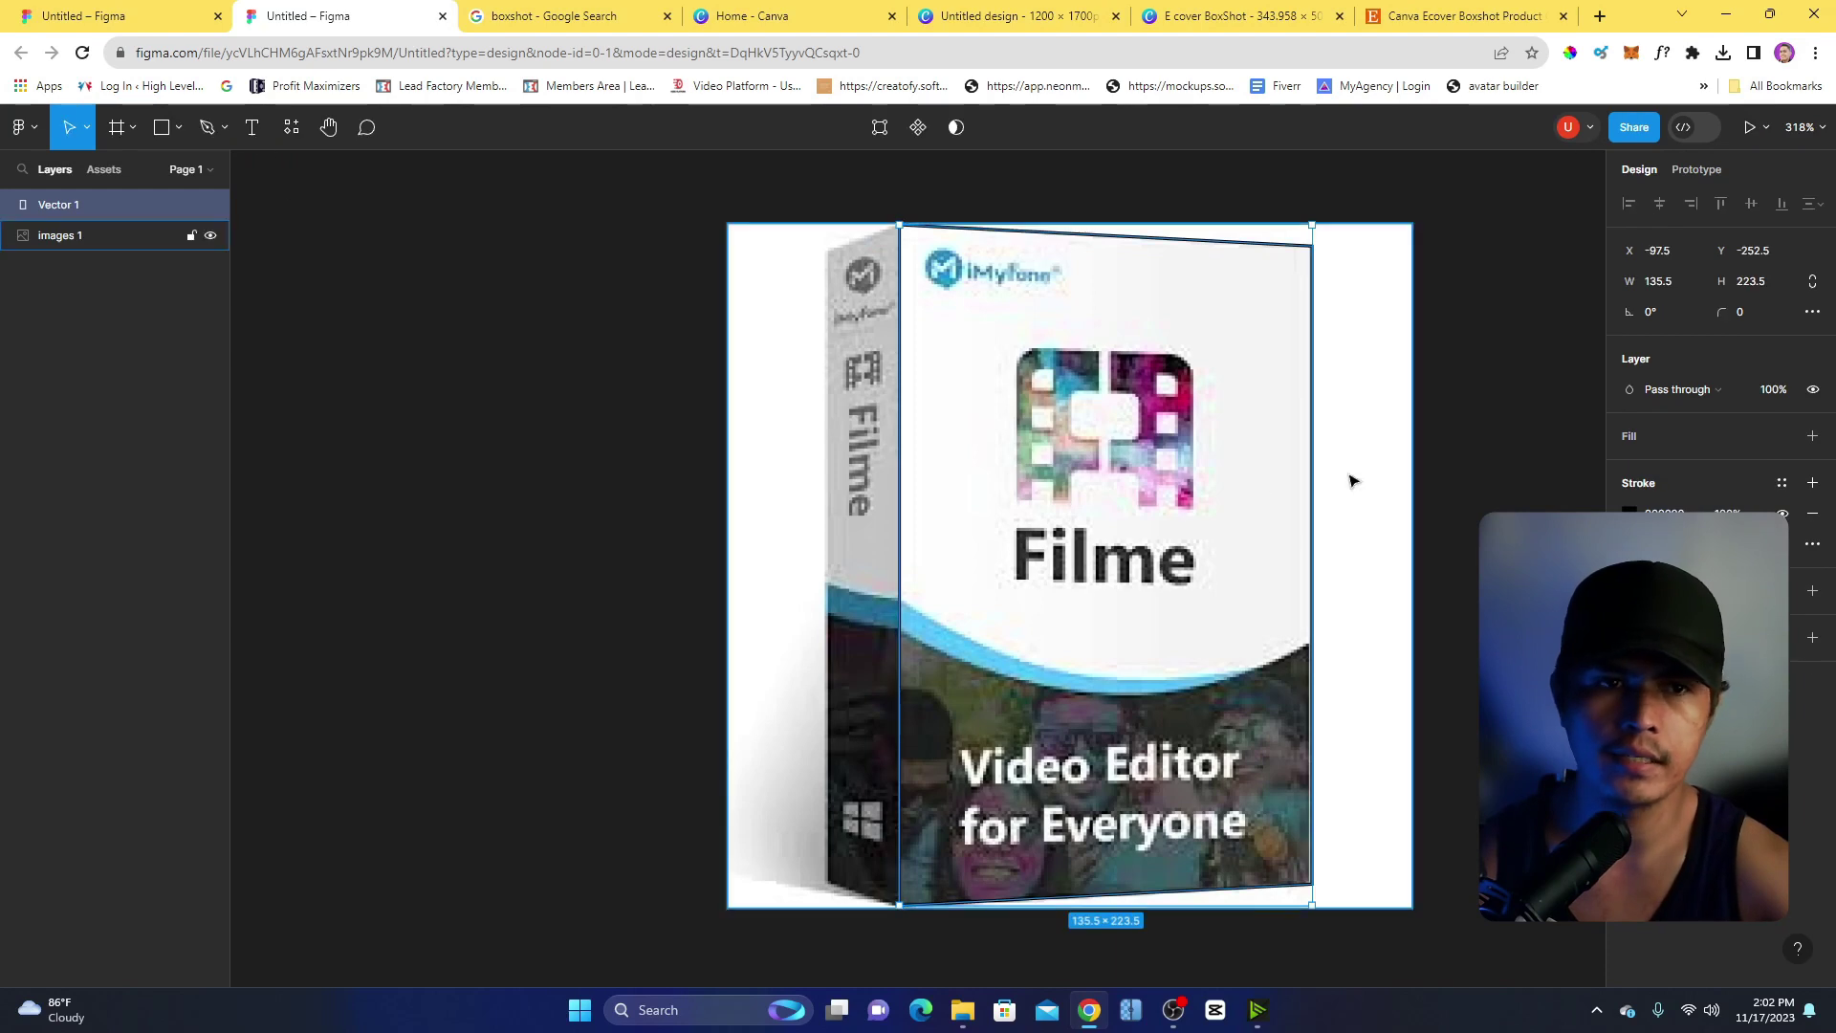
pyautogui.click(1811, 436)
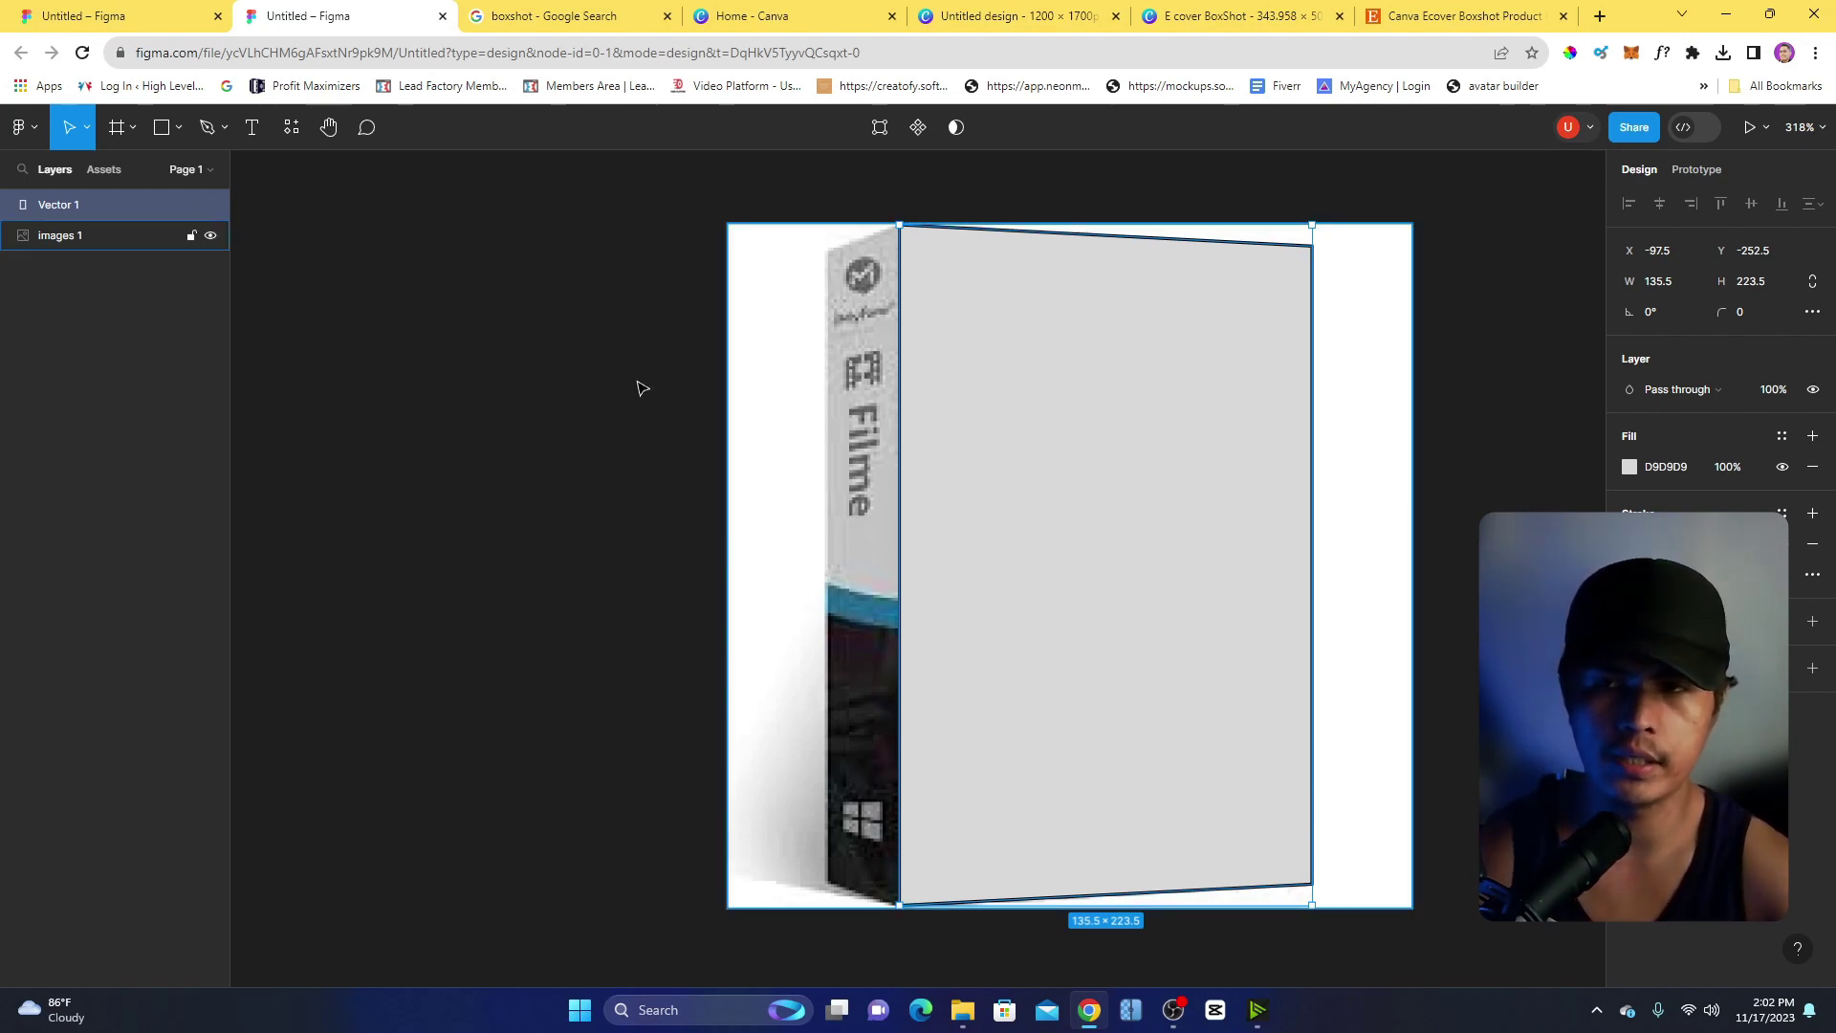
# Start tracing the box's side face with the Pen tool, drawing its slanted top edge up to the front face's corner.
pyautogui.click(224, 134)
pyautogui.click(222, 181)
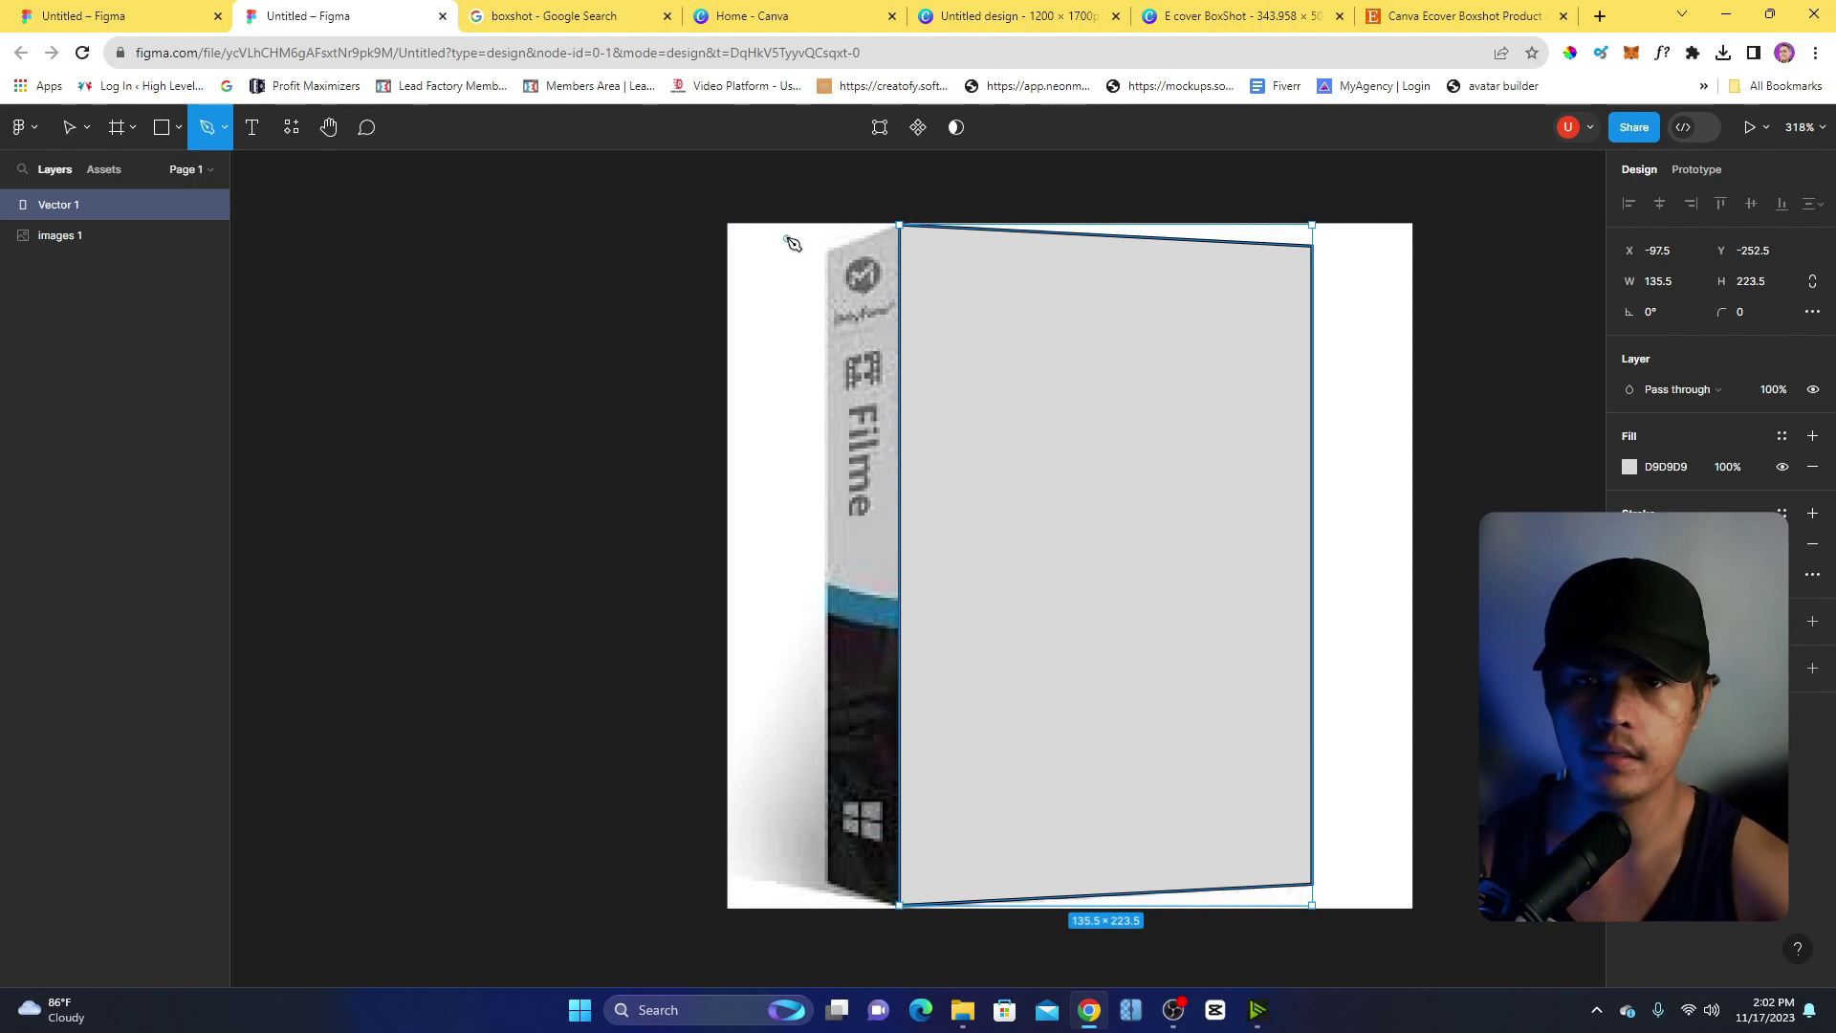
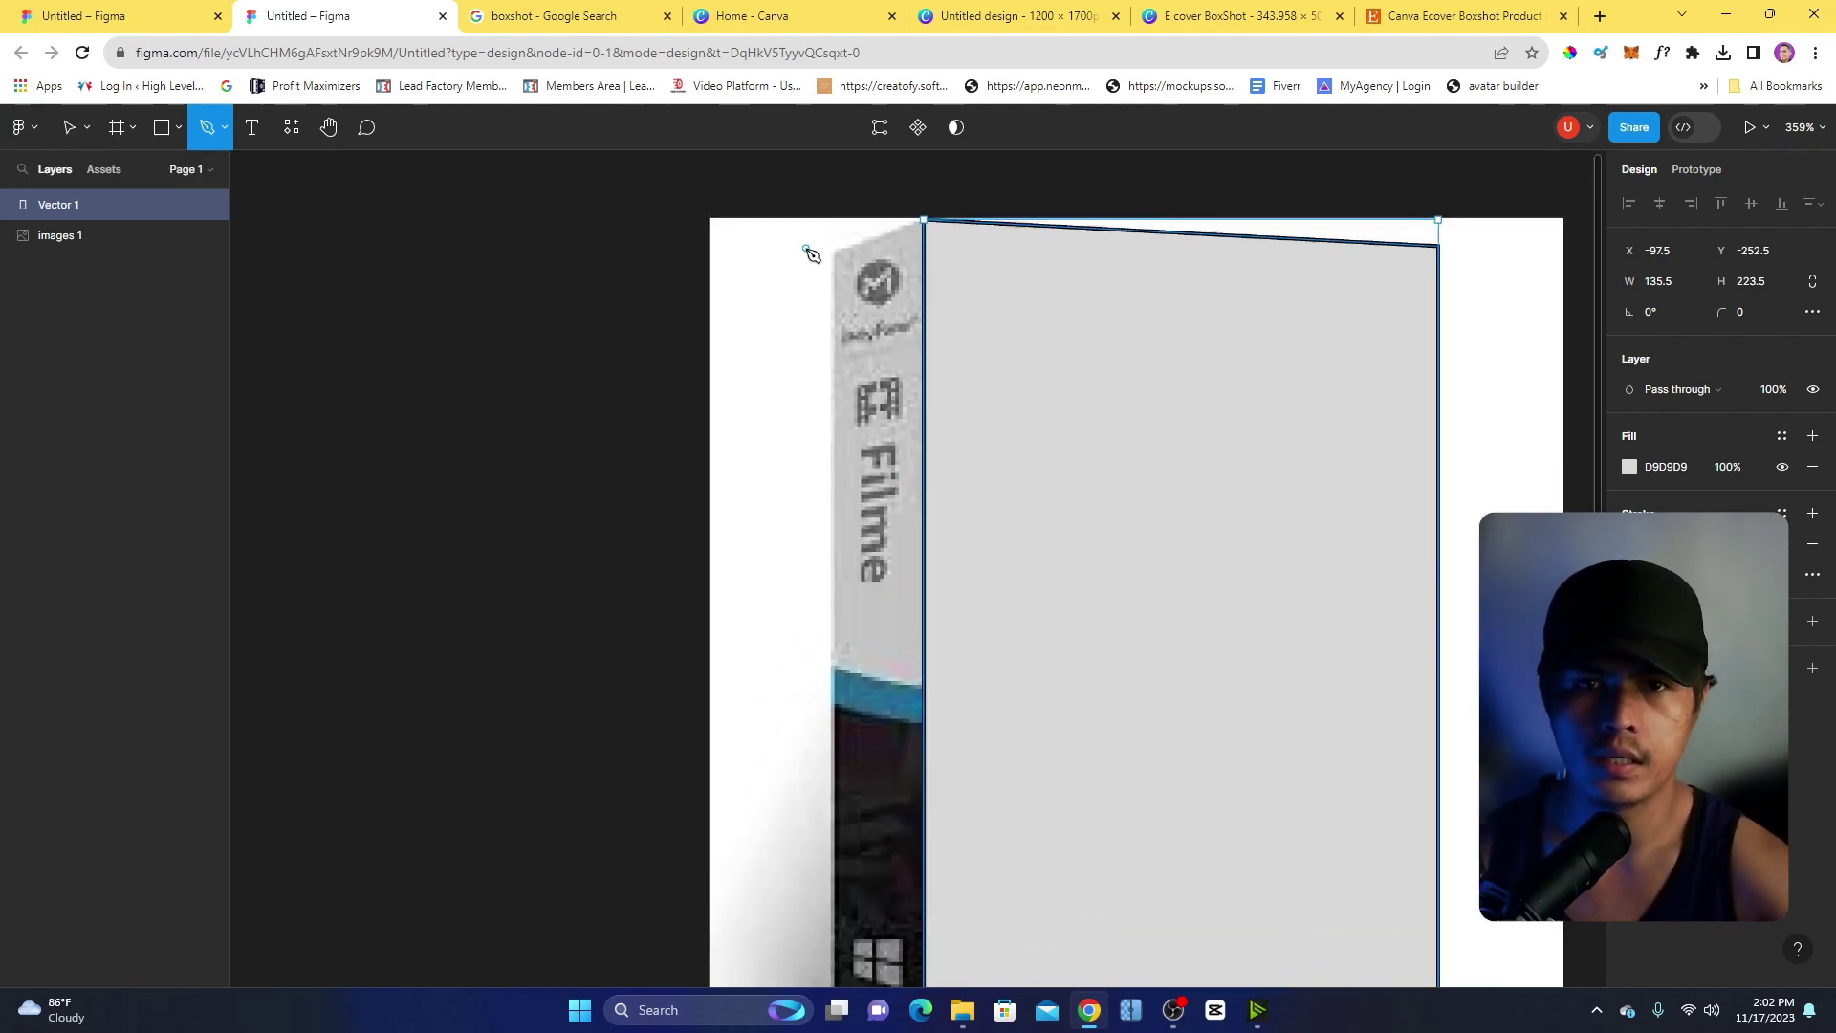
pyautogui.scroll(5, 887, 247)
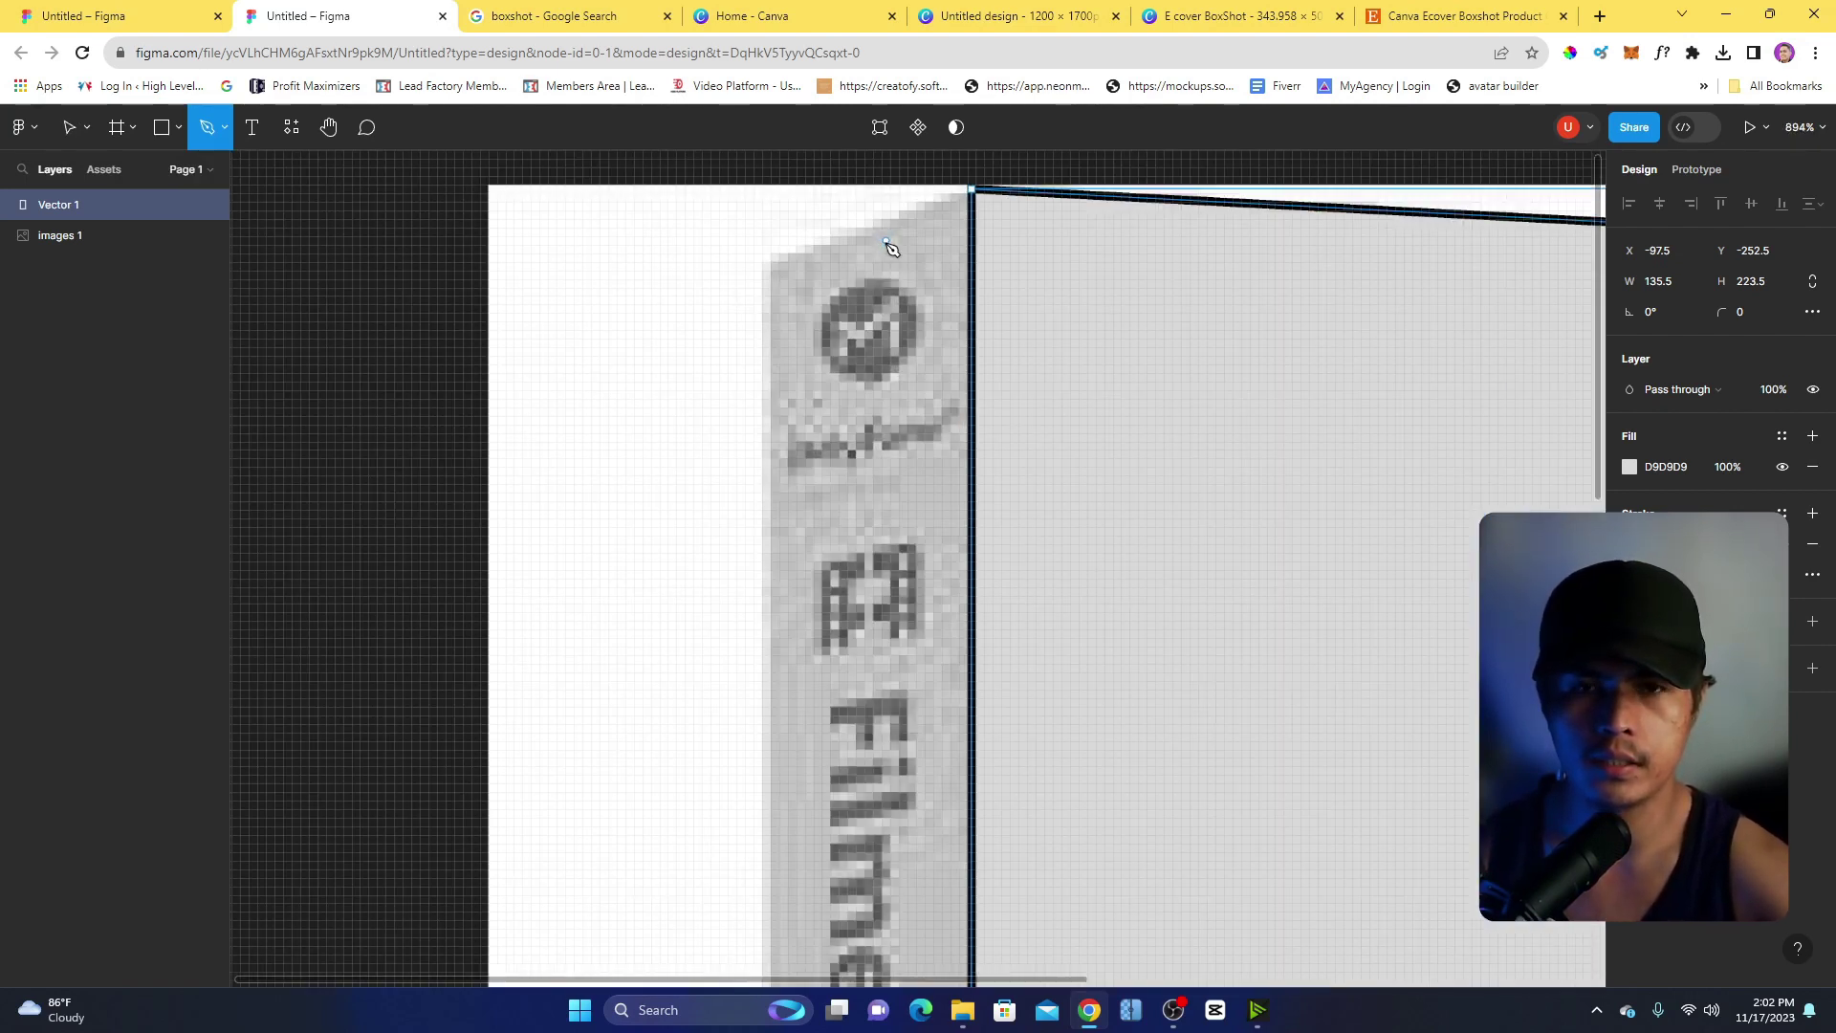
pyautogui.click(770, 261)
pyautogui.click(946, 222)
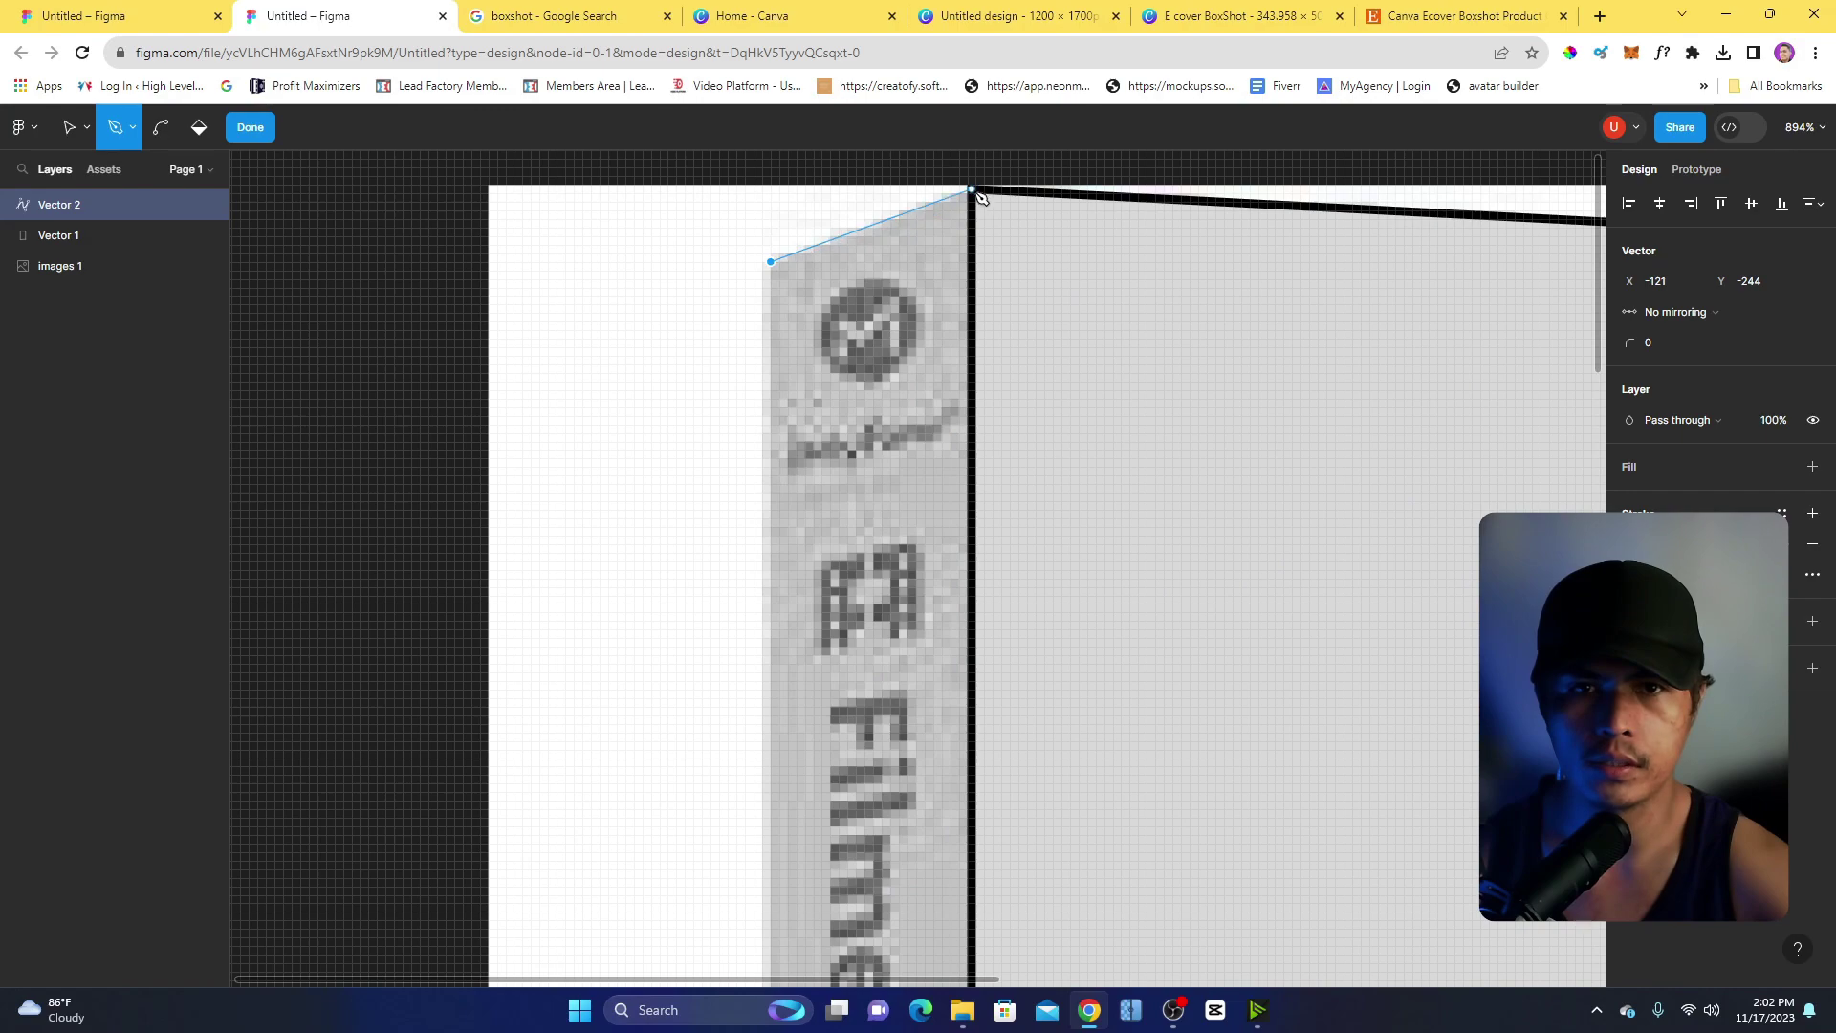
pyautogui.click(972, 190)
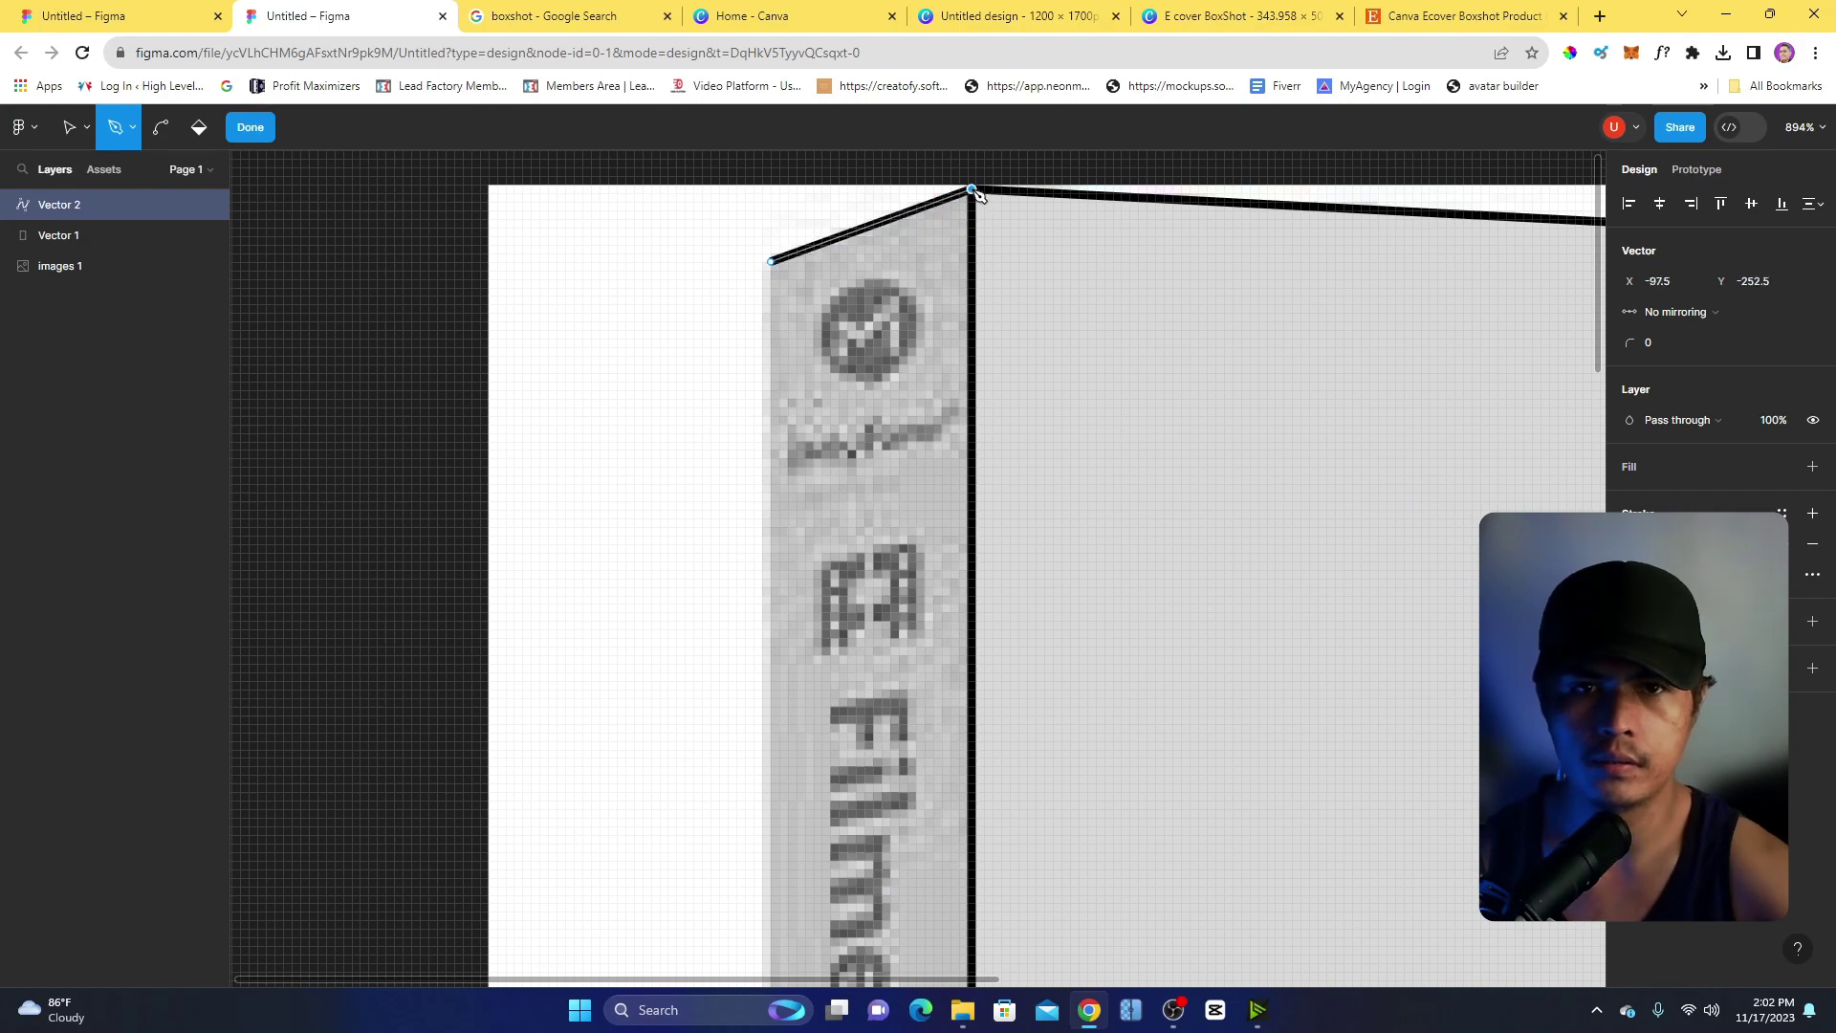
# Complete the side face's outline along the shared and bottom edges, close it at its starting corner, and fill it with D9D9D9.
pyautogui.scroll(-2, 968, 478)
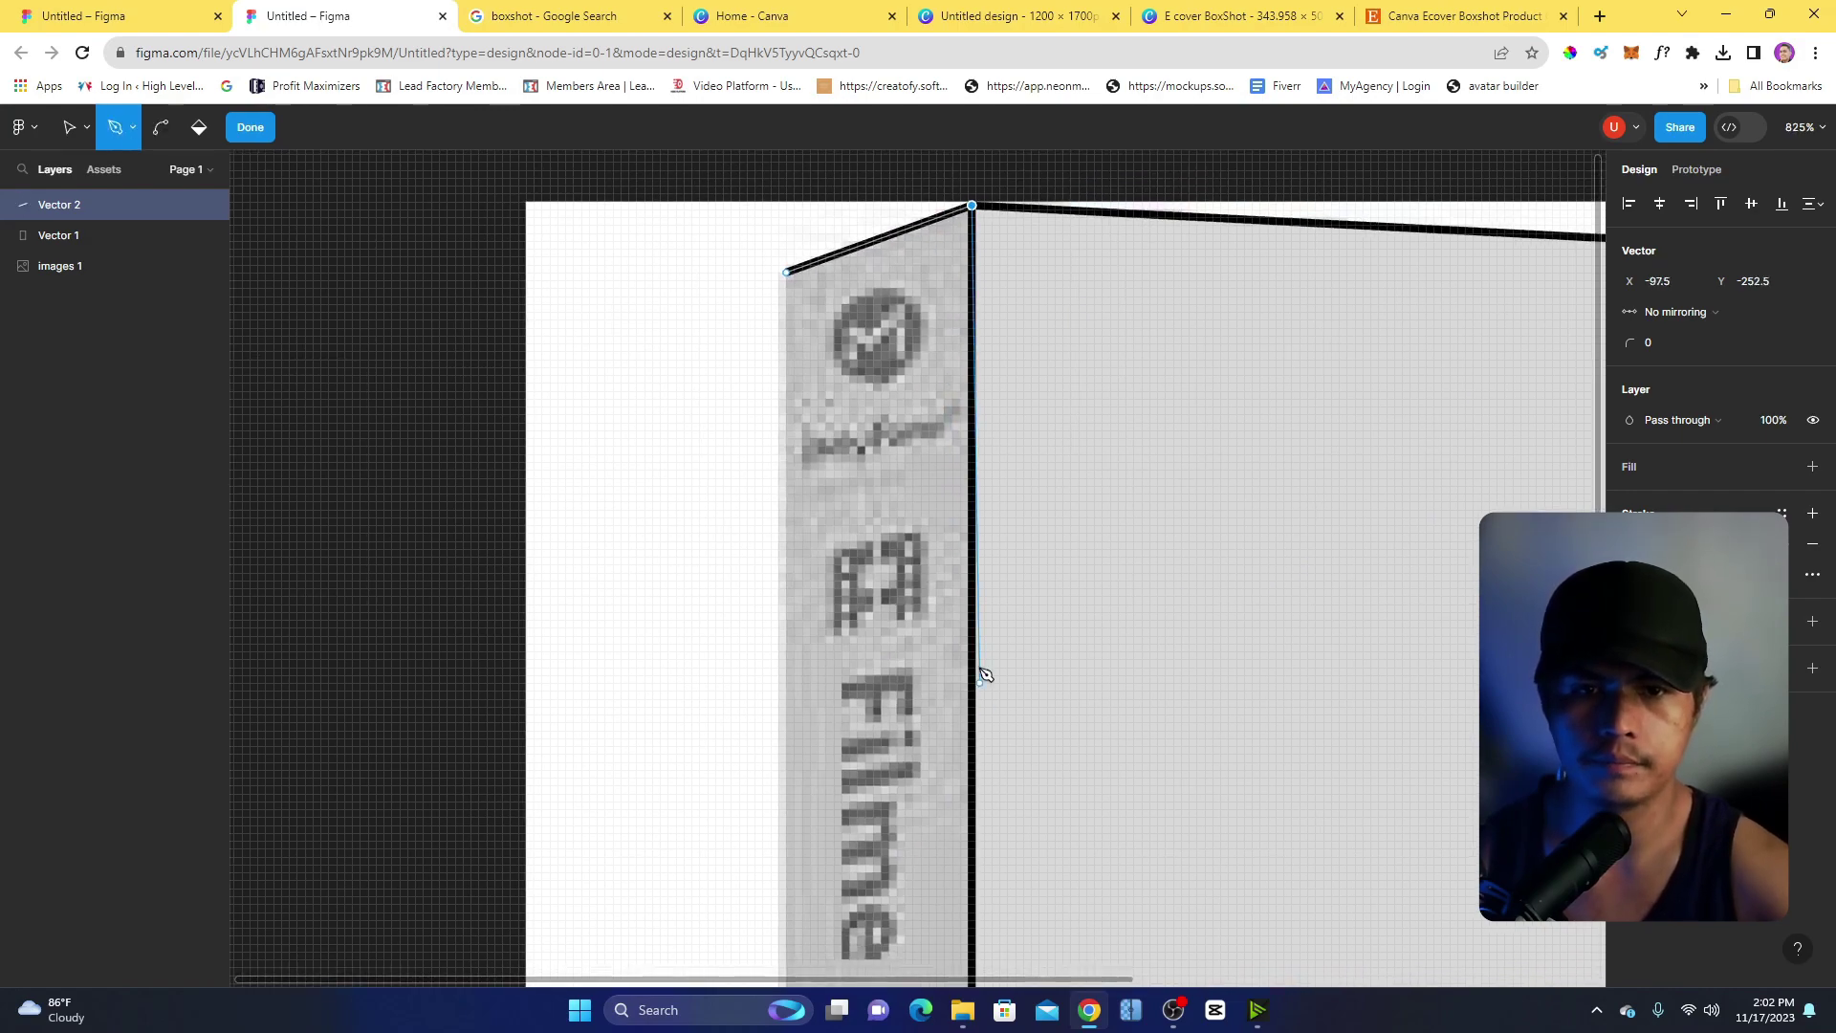
pyautogui.scroll(-4, 973, 656)
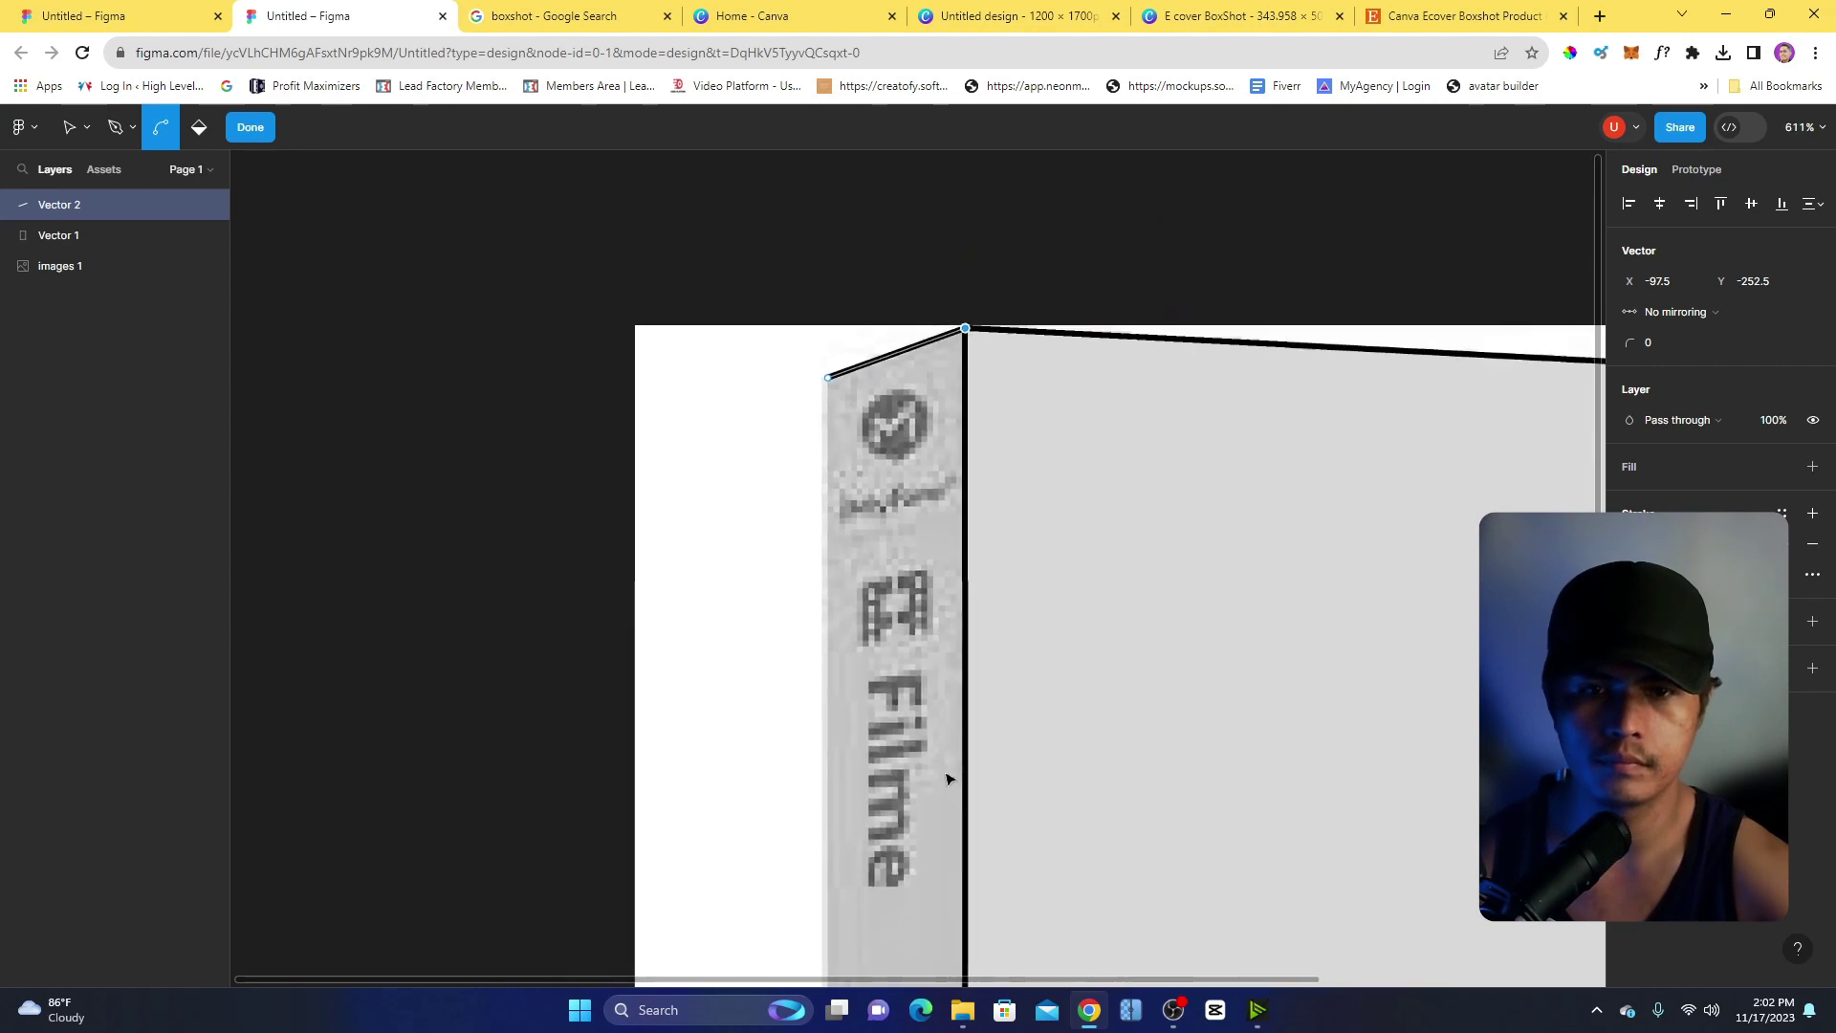
pyautogui.scroll(-2, 927, 800)
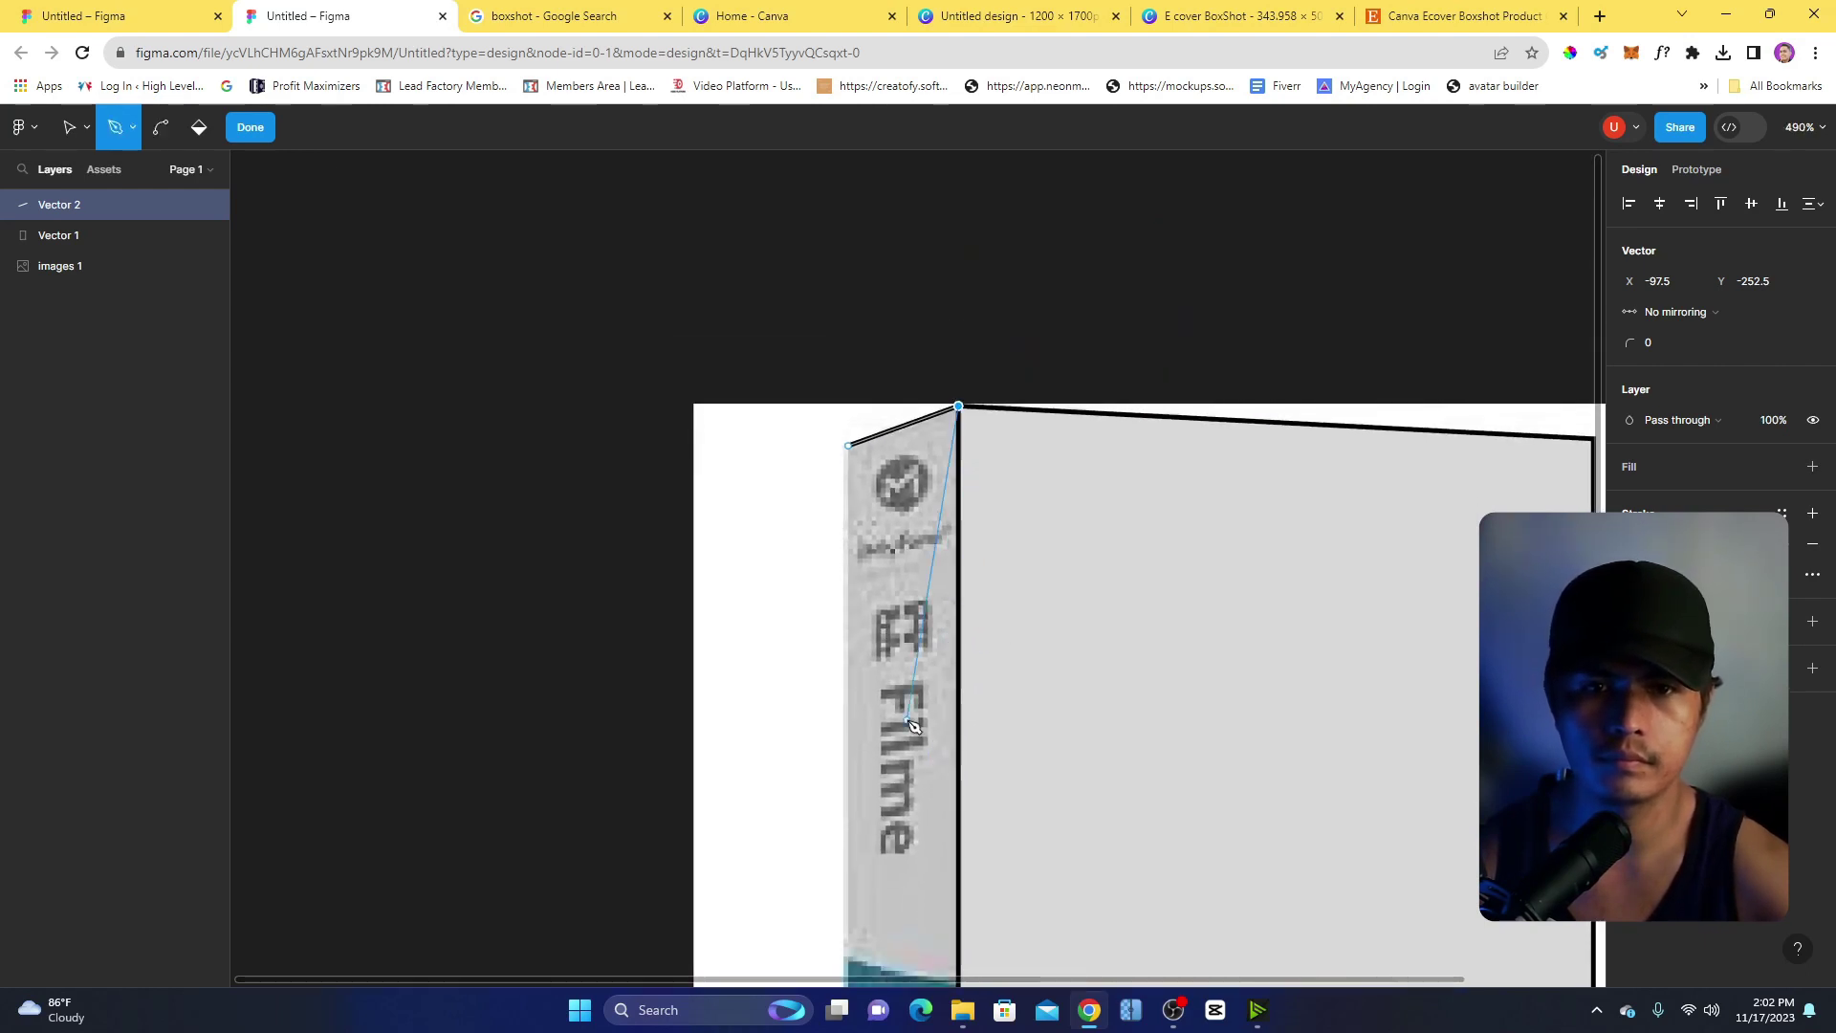
pyautogui.scroll(-2, 973, 760)
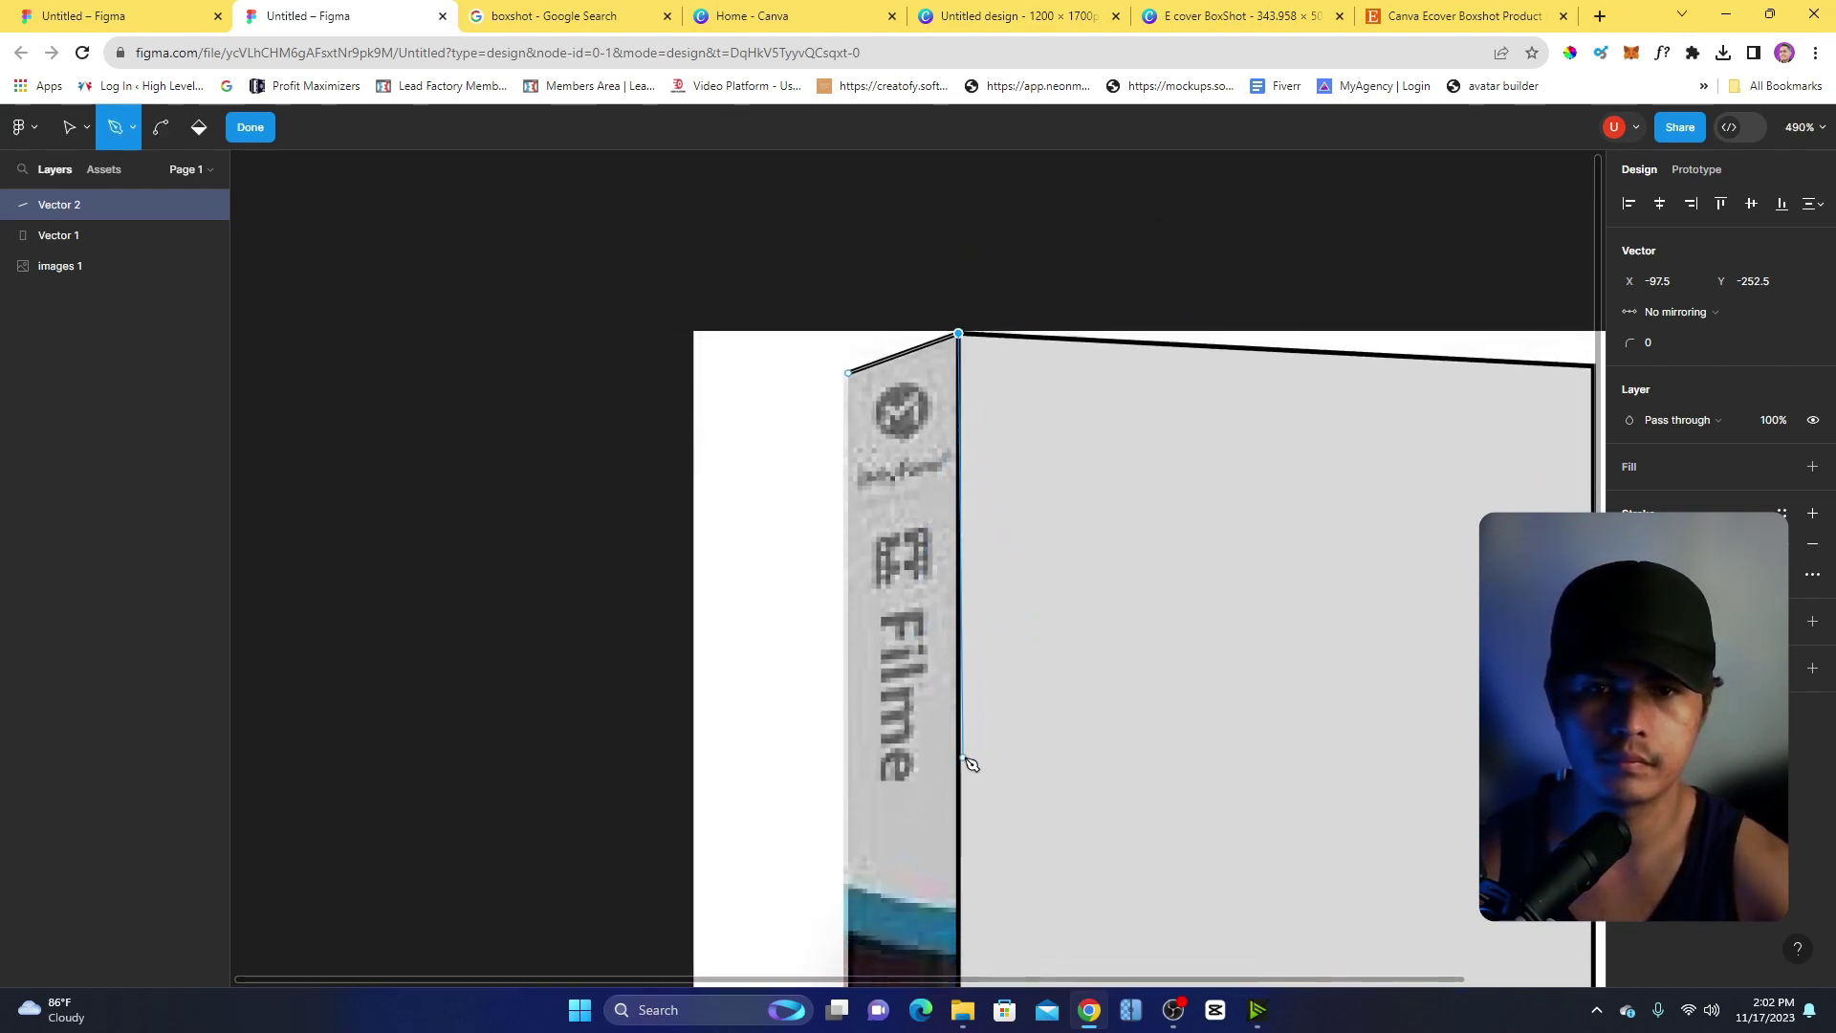
pyautogui.scroll(2, 650, 220)
pyautogui.scroll(3, 650, 220)
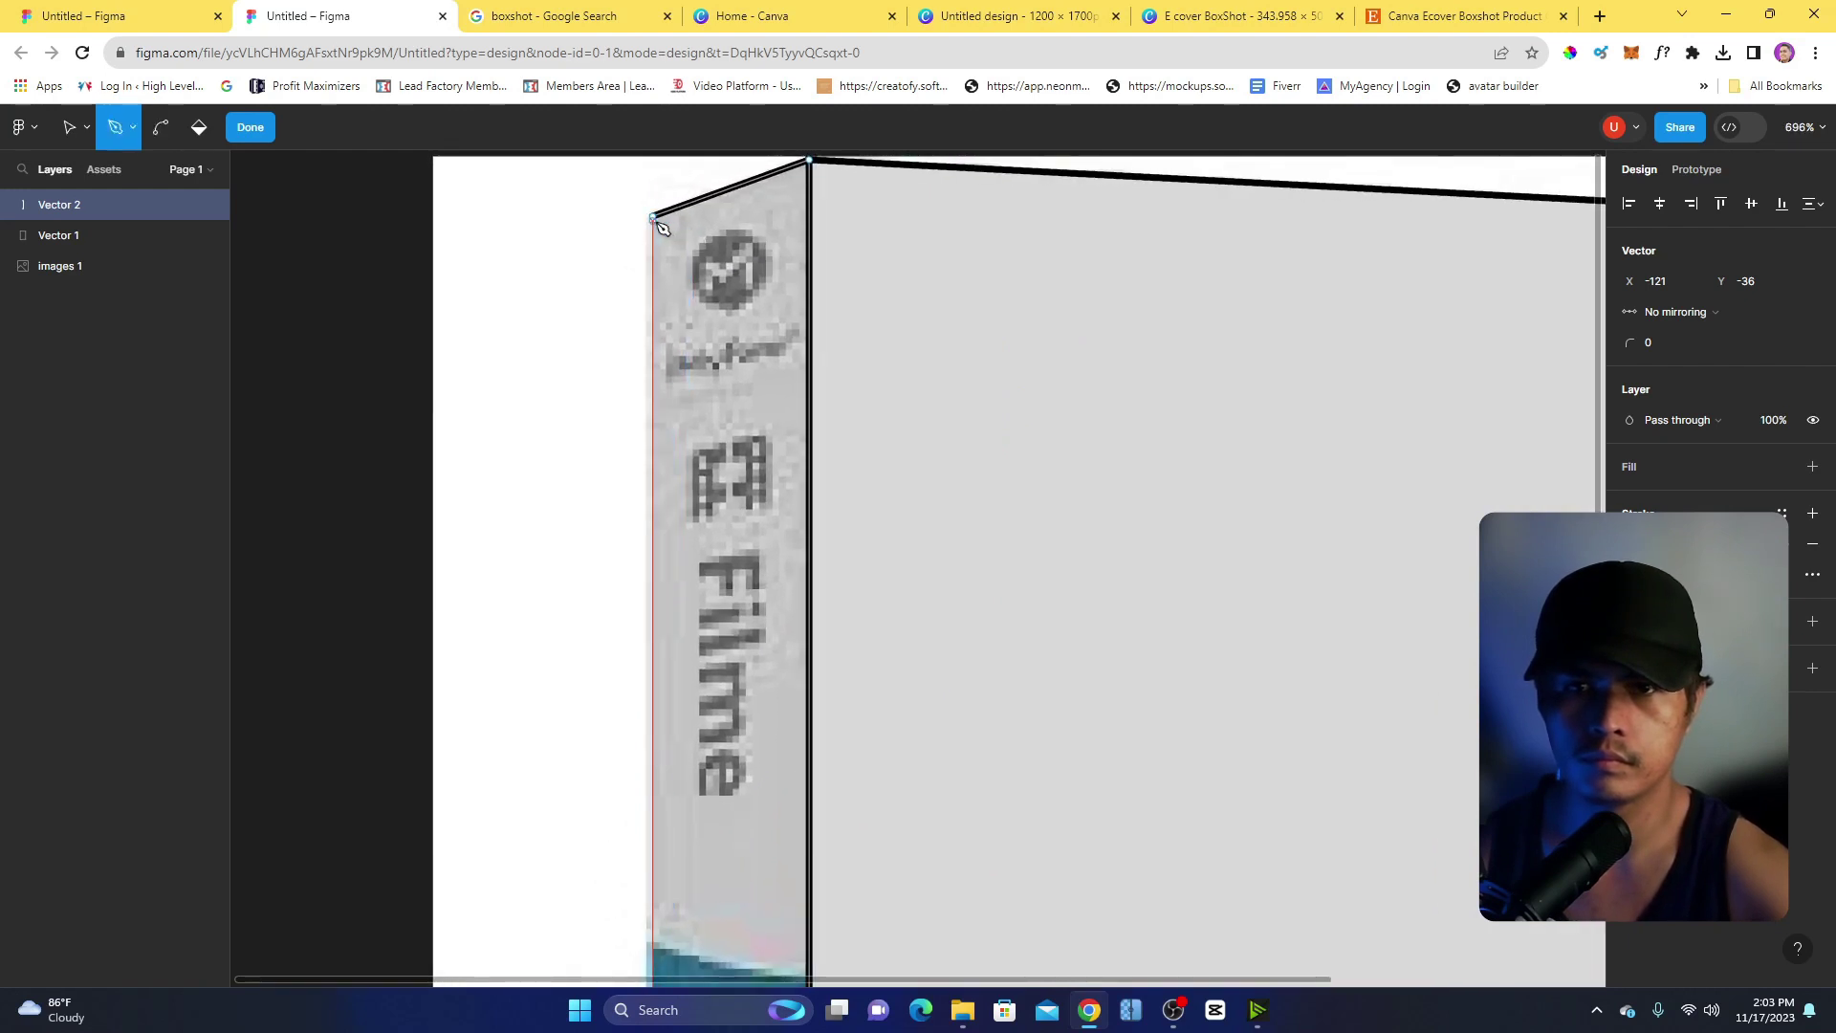
pyautogui.click(656, 218)
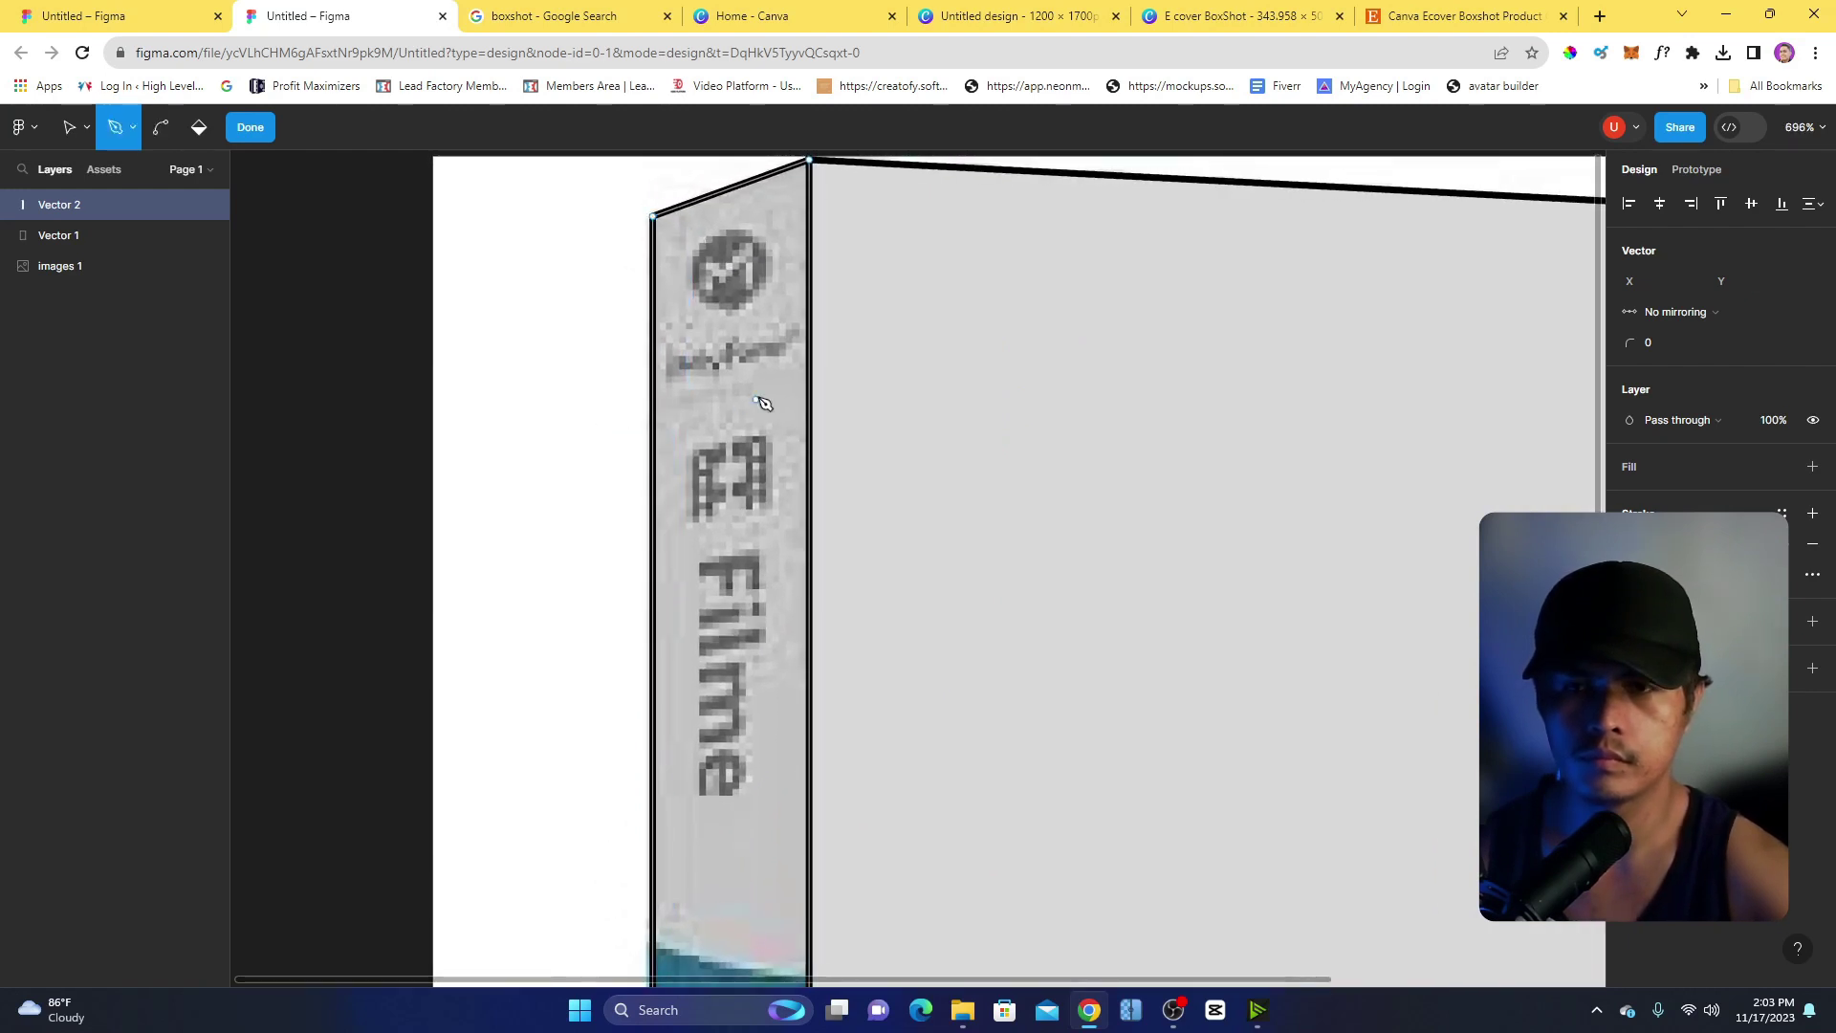
pyautogui.click(253, 128)
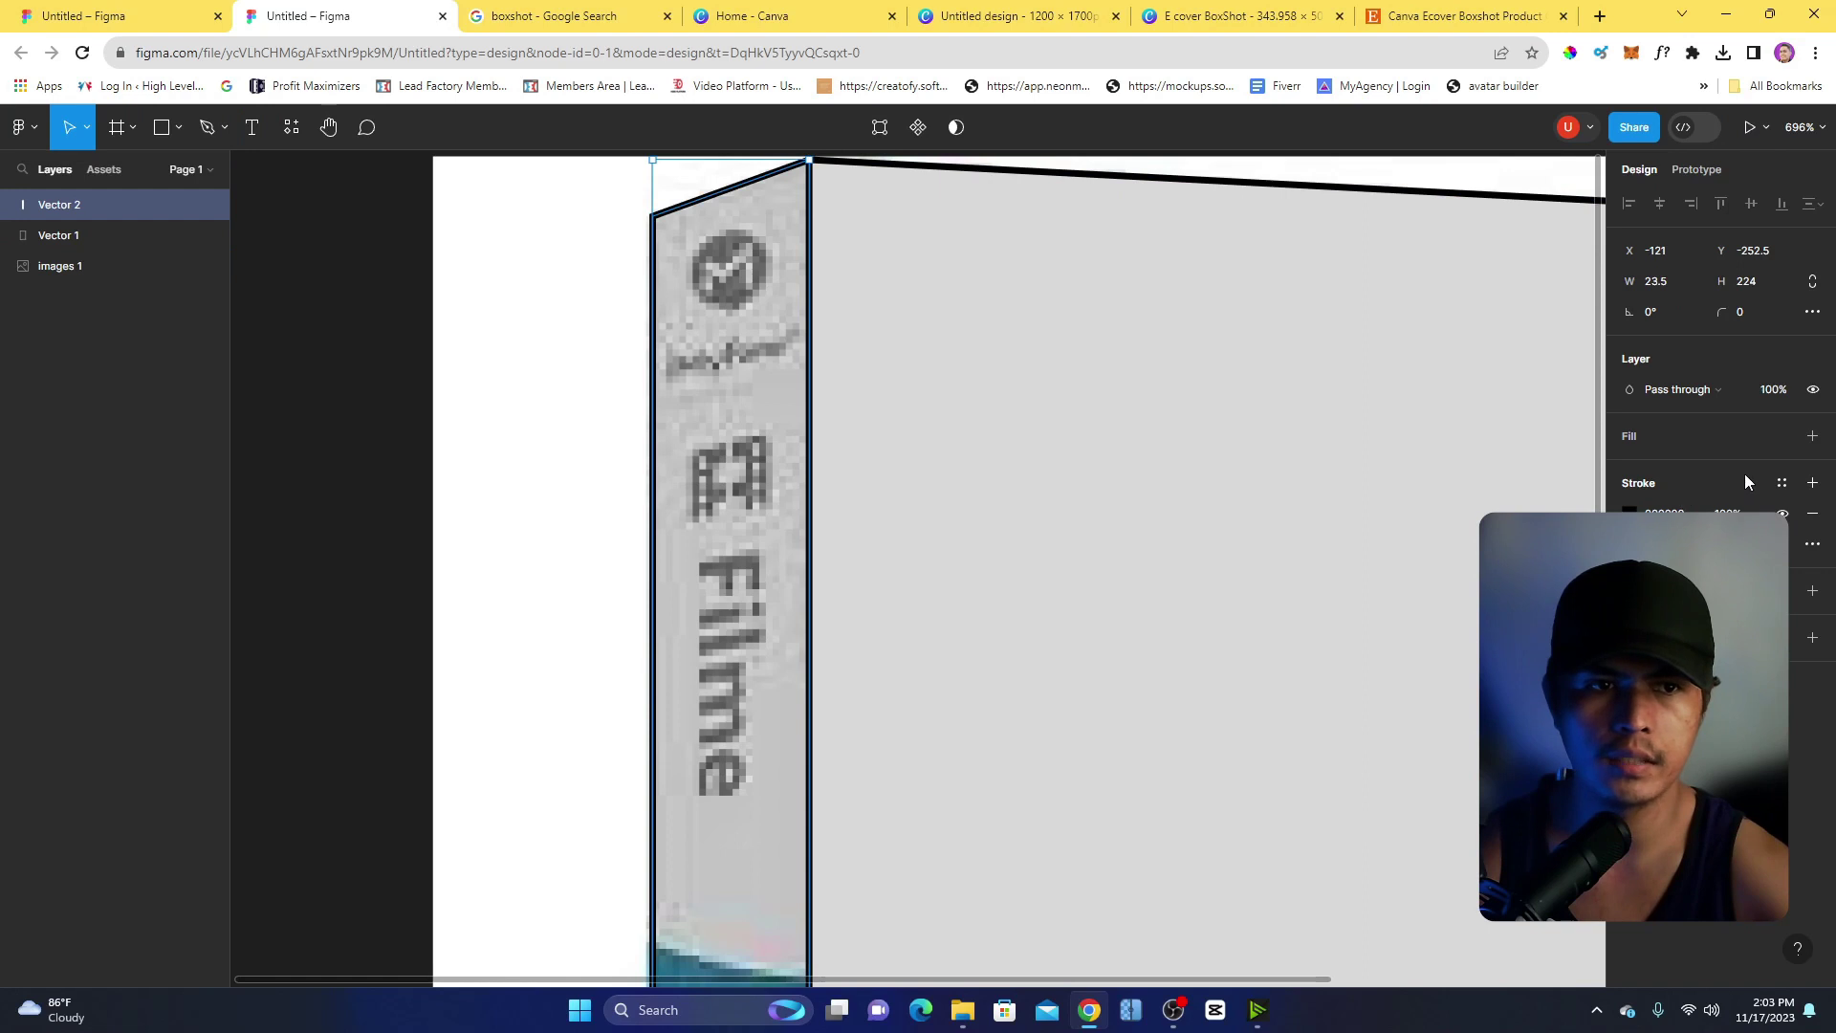
pyautogui.click(1810, 437)
# Move the Filme reference image out from behind the traced shapes to the empty canvas on their left.
pyautogui.scroll(-2, 561, 471)
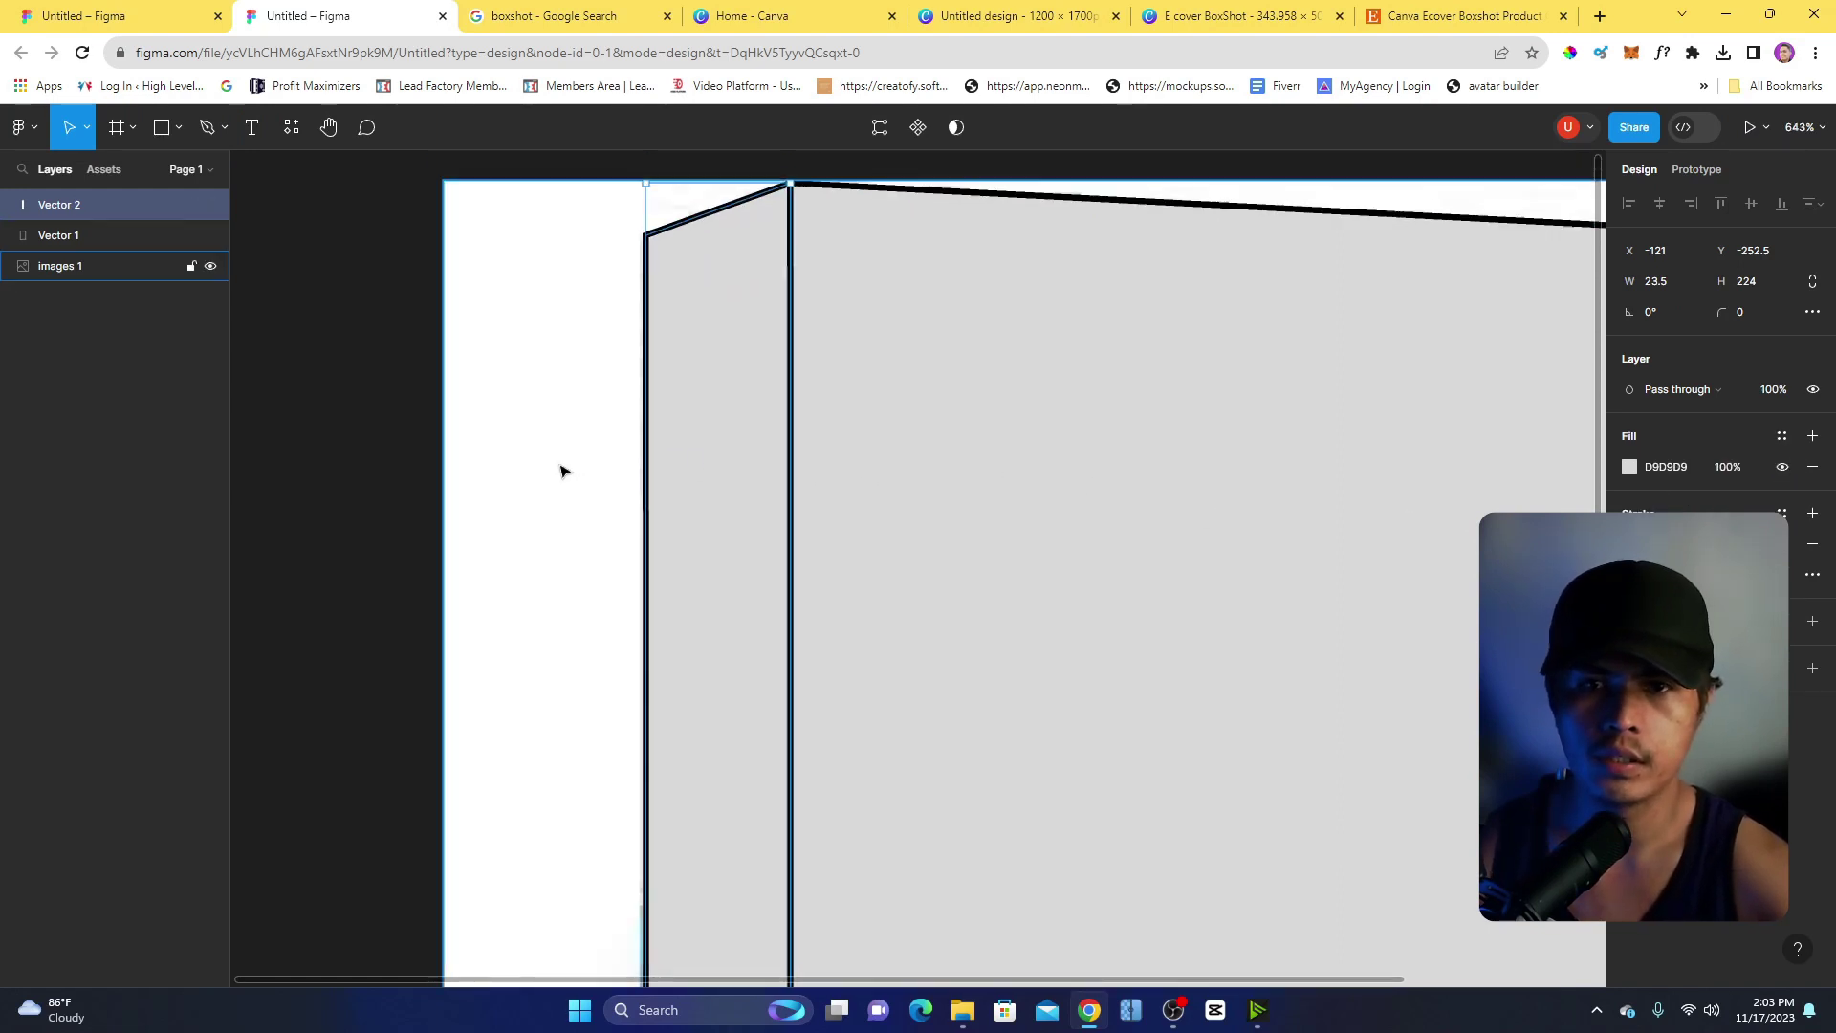
pyautogui.scroll(-1, 706, 478)
pyautogui.scroll(-1, 894, 483)
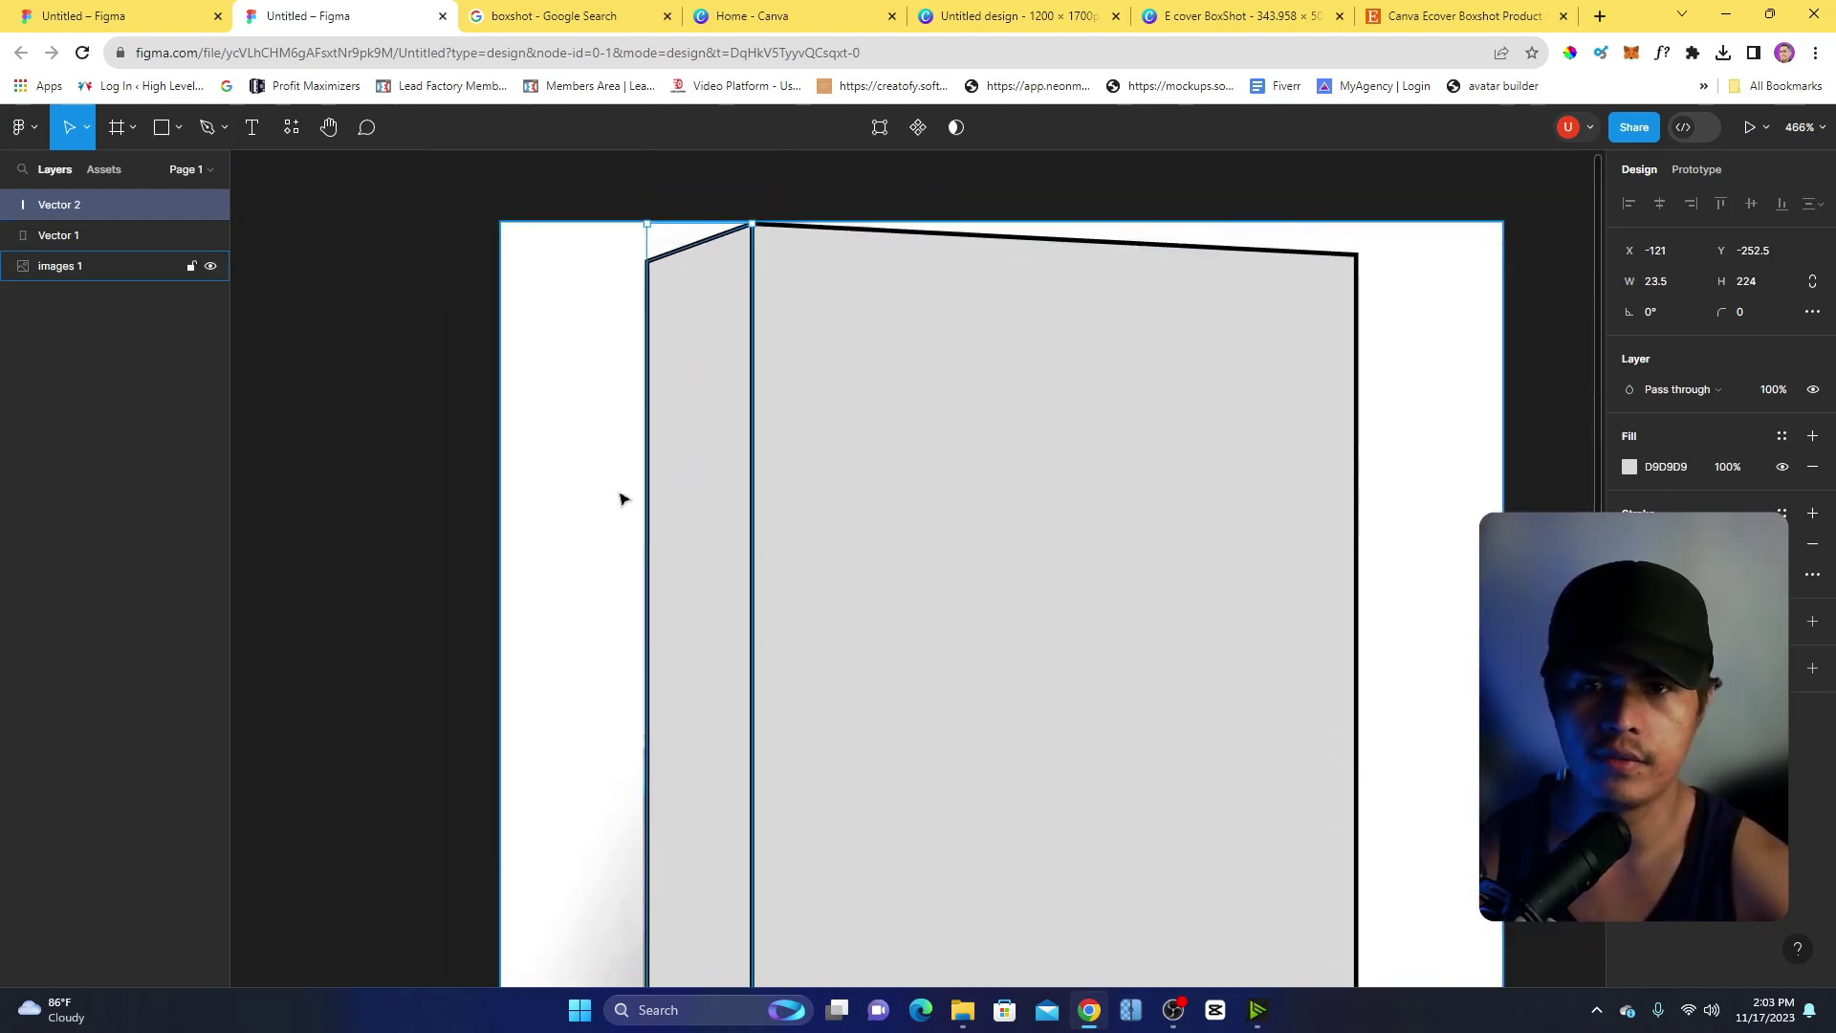
pyautogui.click(1382, 437)
pyautogui.moveTo(1425, 437); pyautogui.dragTo(334, 431)
# Select both traced box faces and move them together up and to the right, away from the reference image.
pyautogui.scroll(-1, 689, 556)
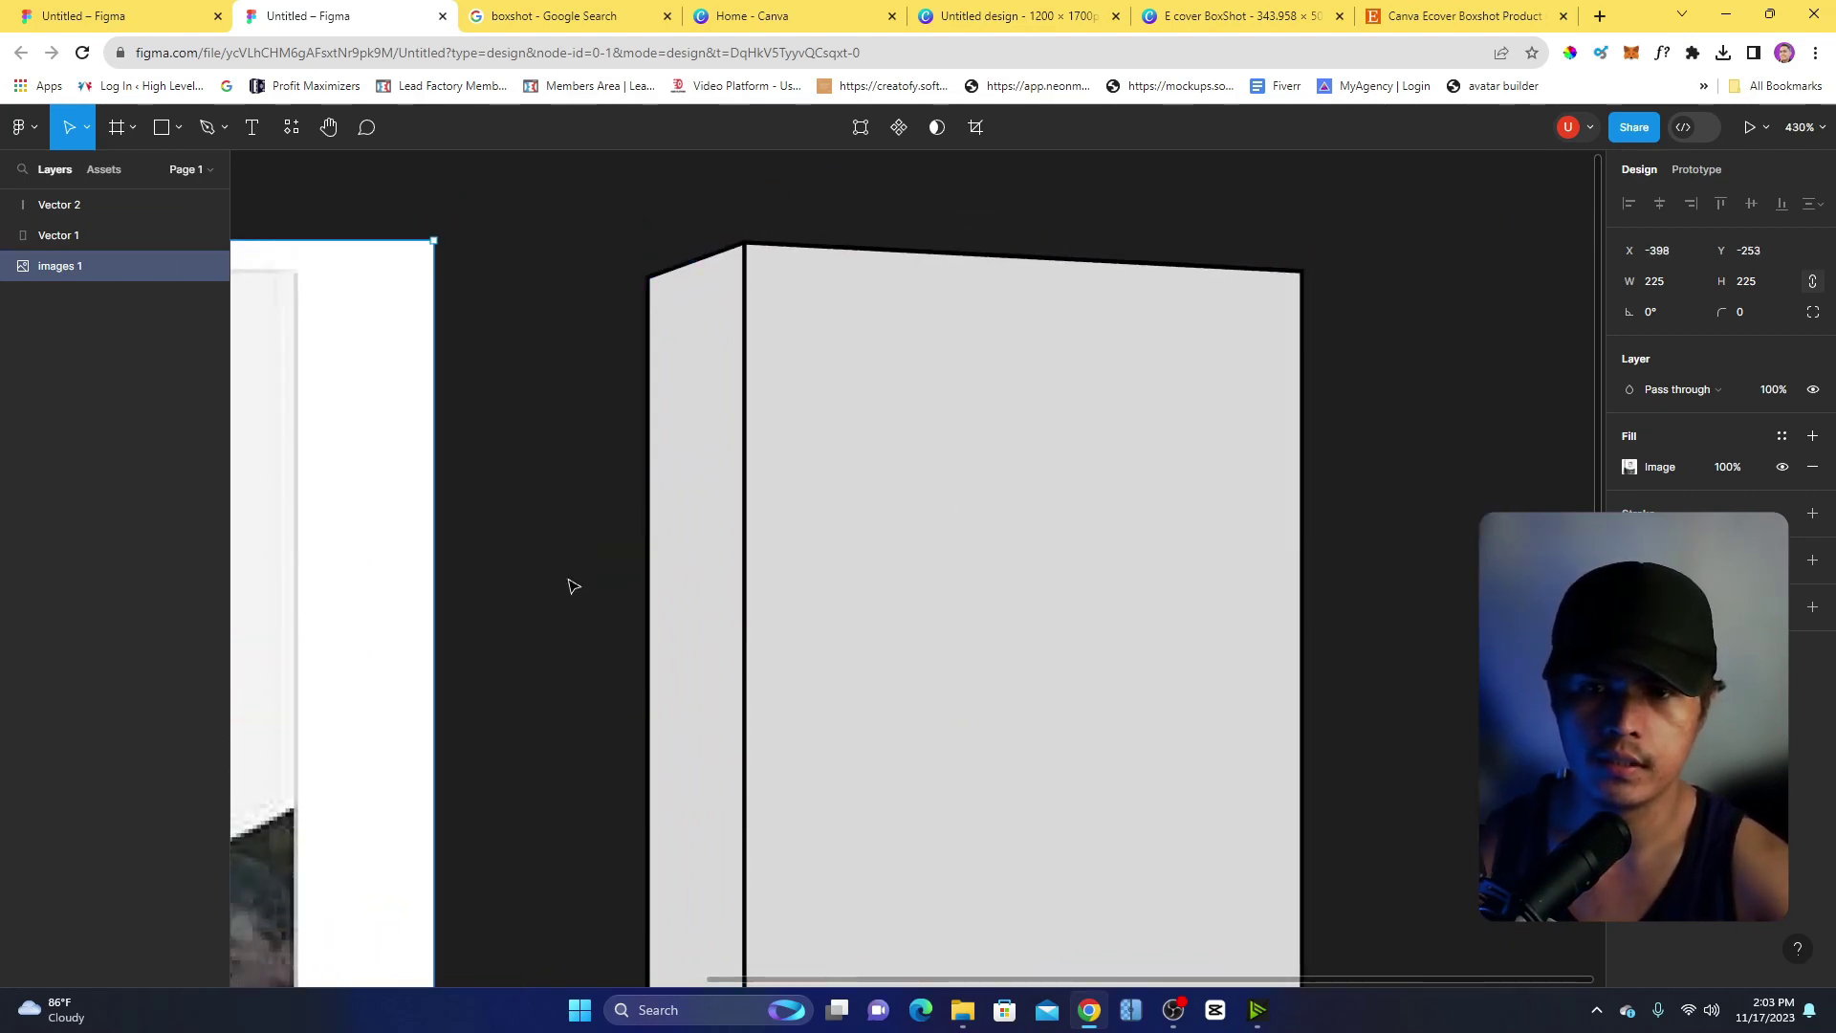
pyautogui.scroll(-2, 902, 599)
pyautogui.moveTo(1417, 636); pyautogui.dragTo(658, 527)
pyautogui.moveTo(798, 585); pyautogui.dragTo(894, 455)
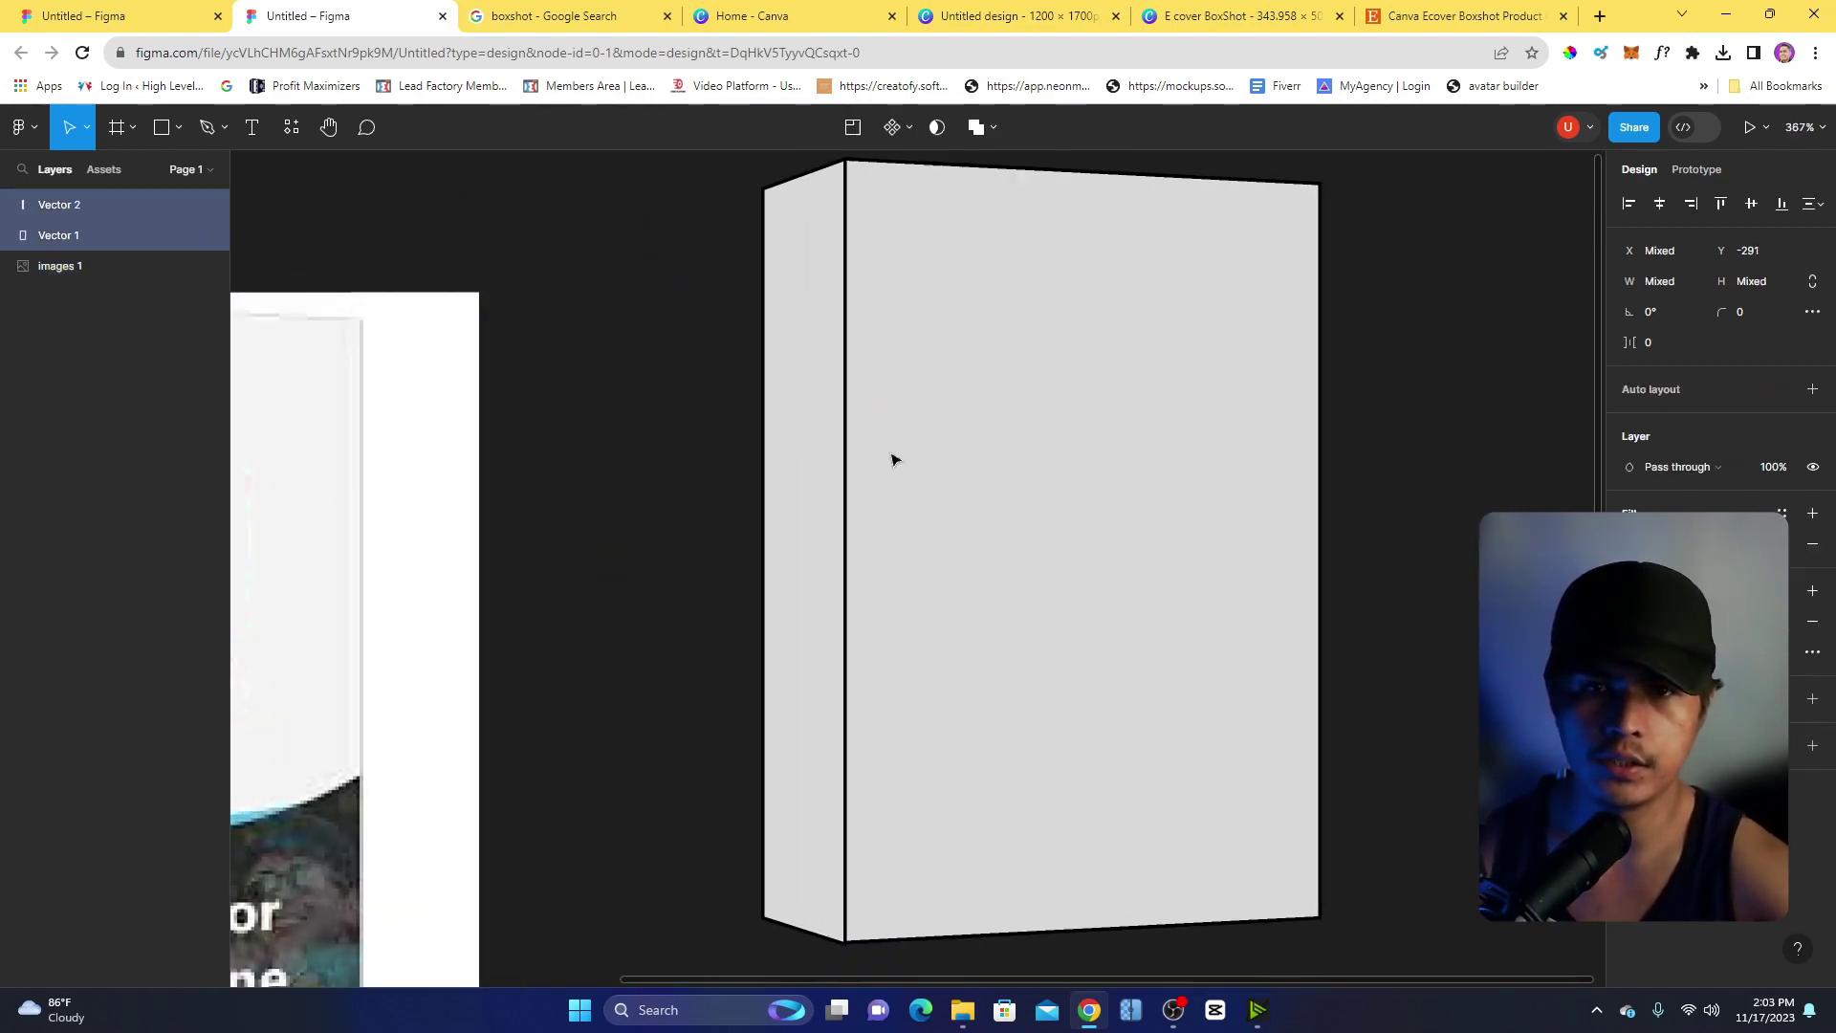
pyautogui.scroll(-1, 824, 623)
# Delete the Filme reference image from the canvas and dismiss the prompt about getting ideas from teammates.
pyautogui.moveTo(399, 567); pyautogui.dragTo(601, 494)
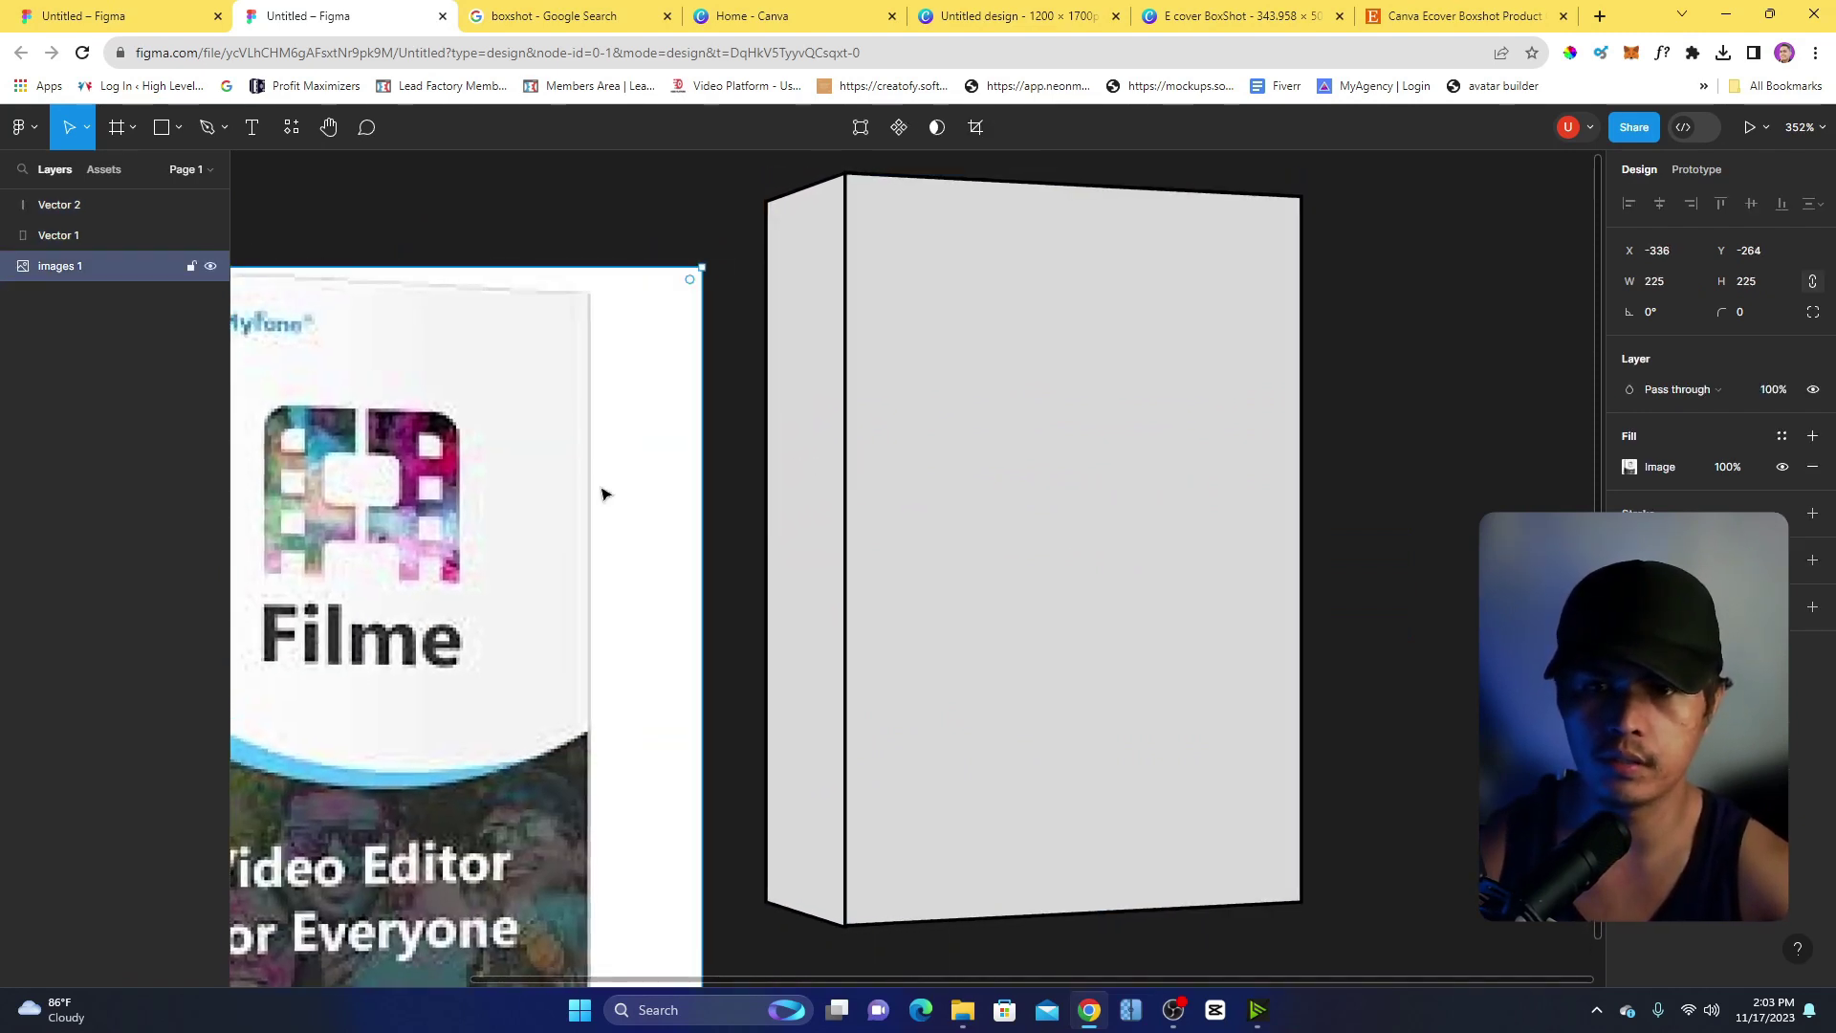
pyautogui.scroll(-6, 684, 502)
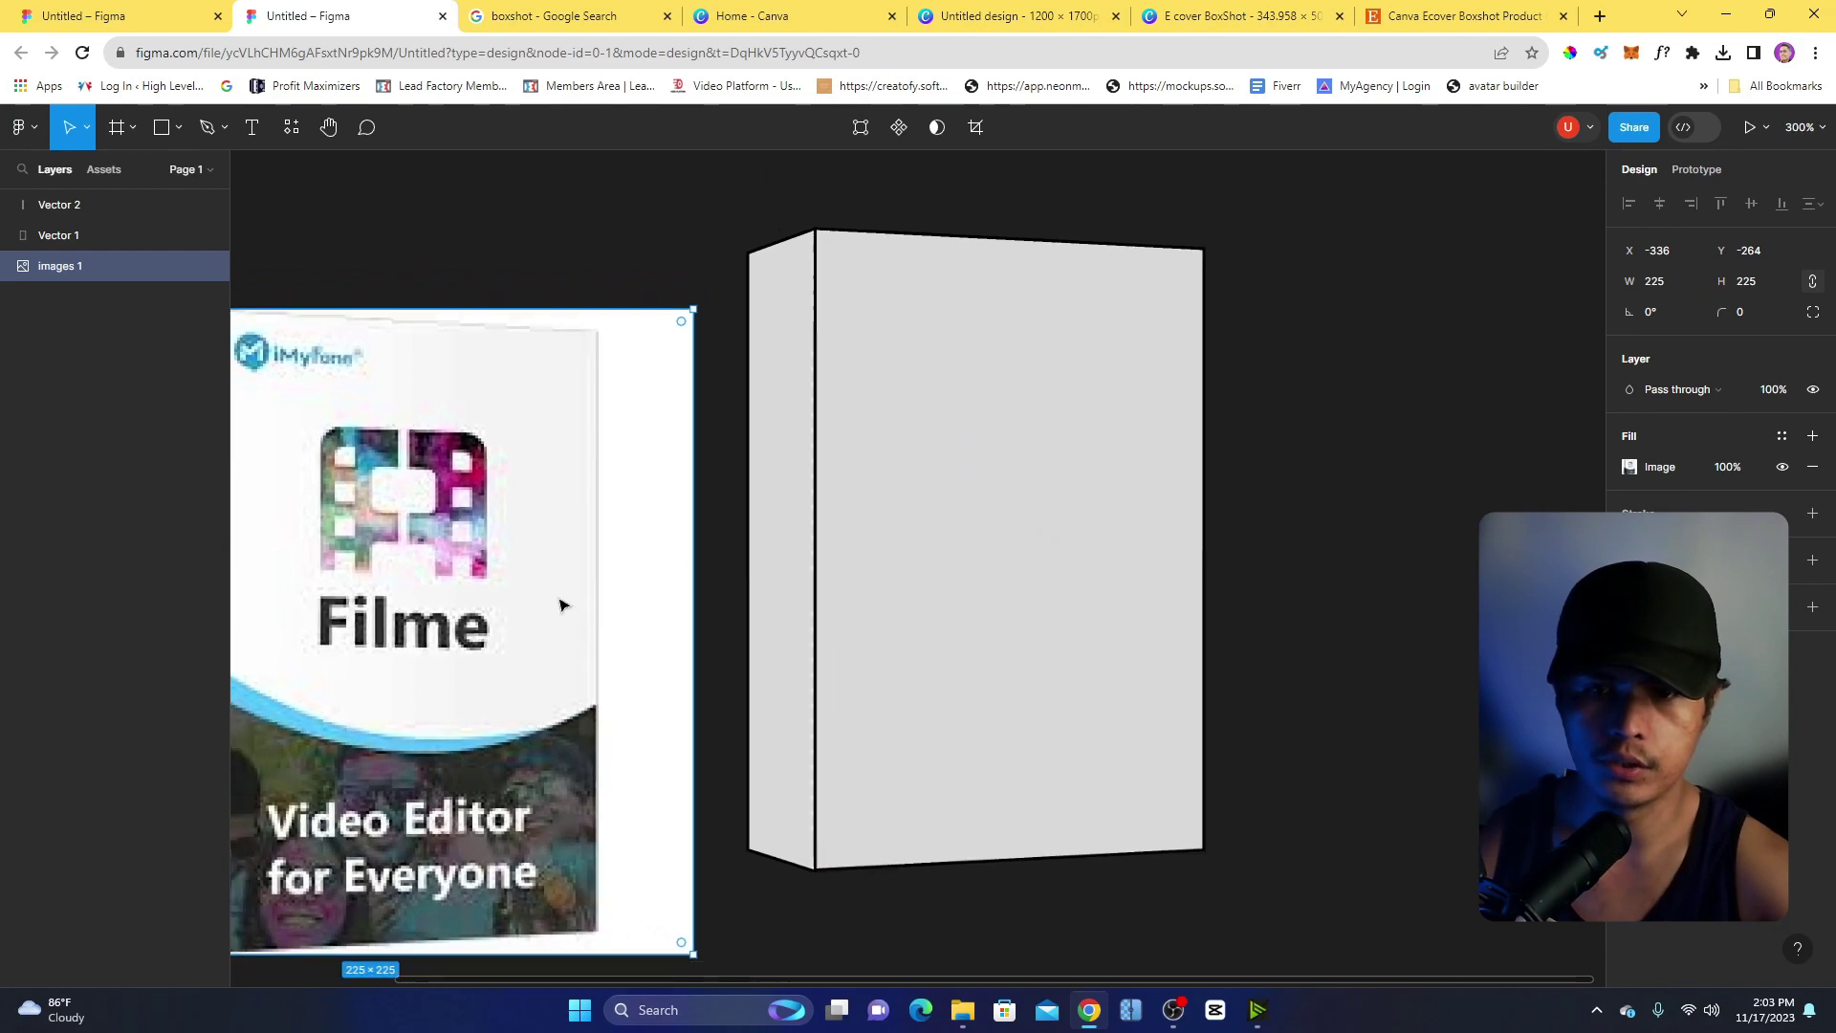
pyautogui.scroll(-1, 548, 616)
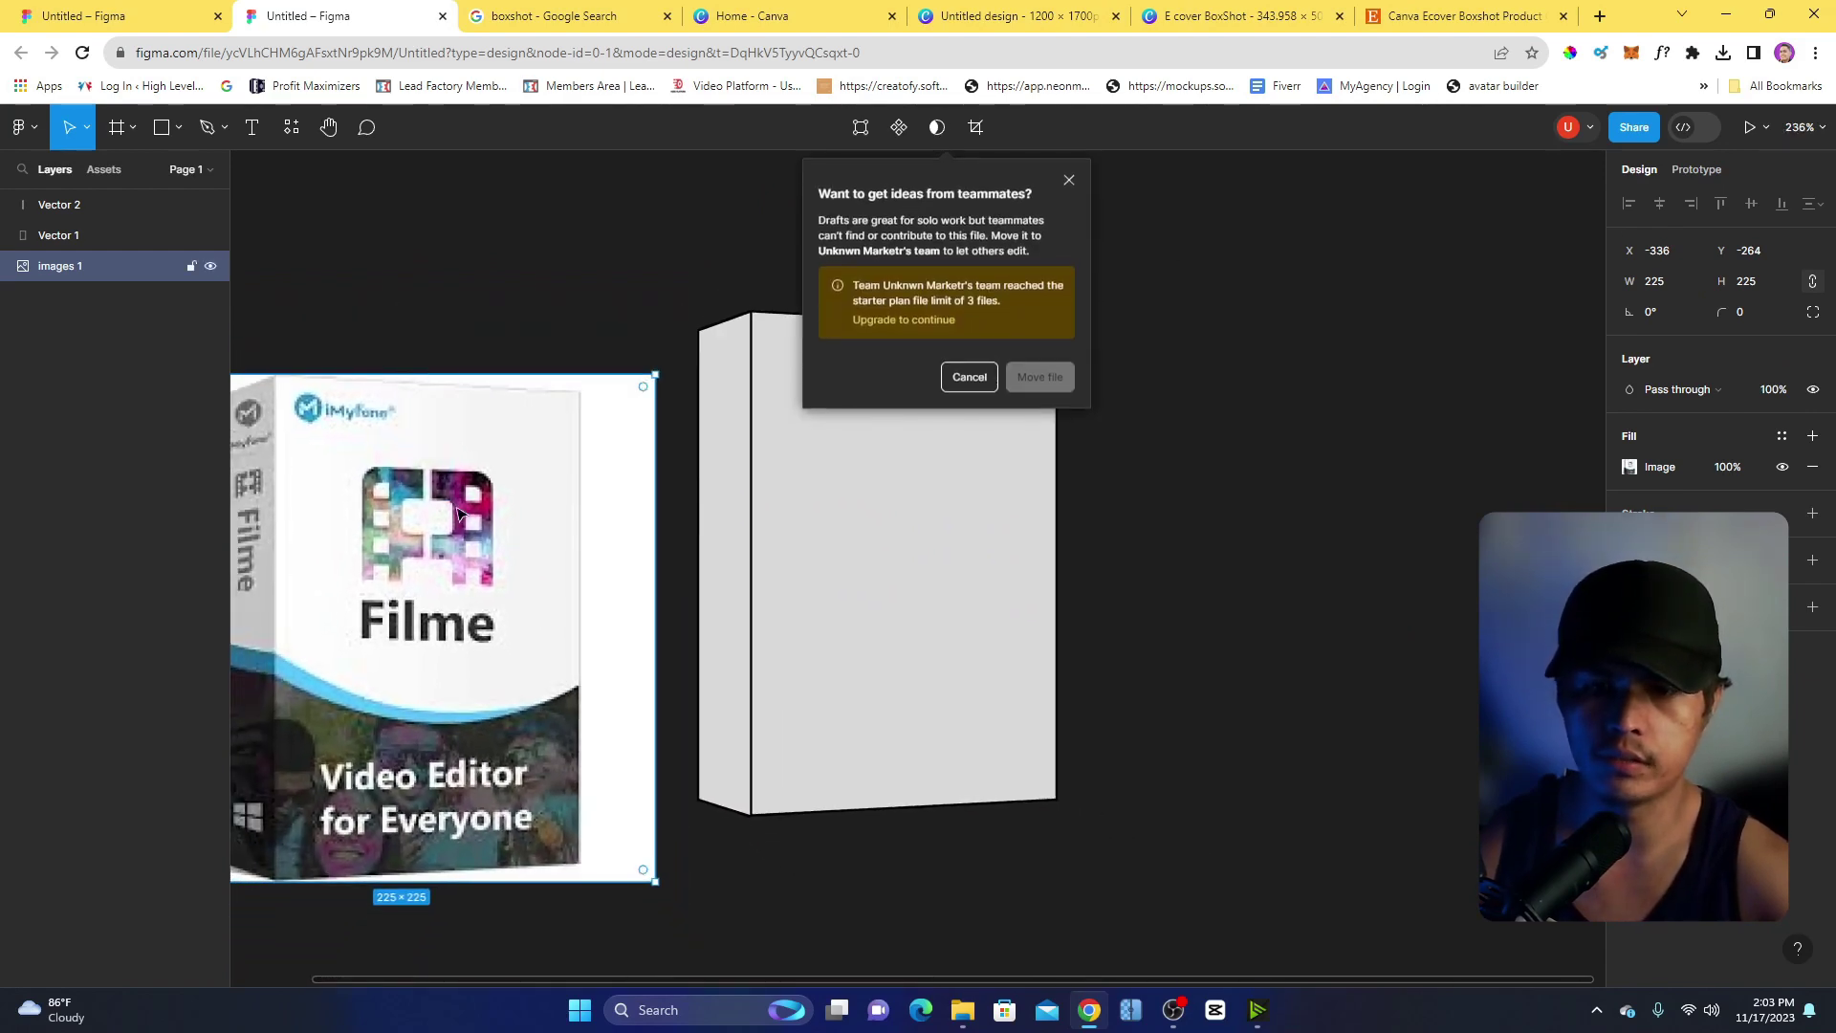
pyautogui.press('Delete')
pyautogui.click(1069, 176)
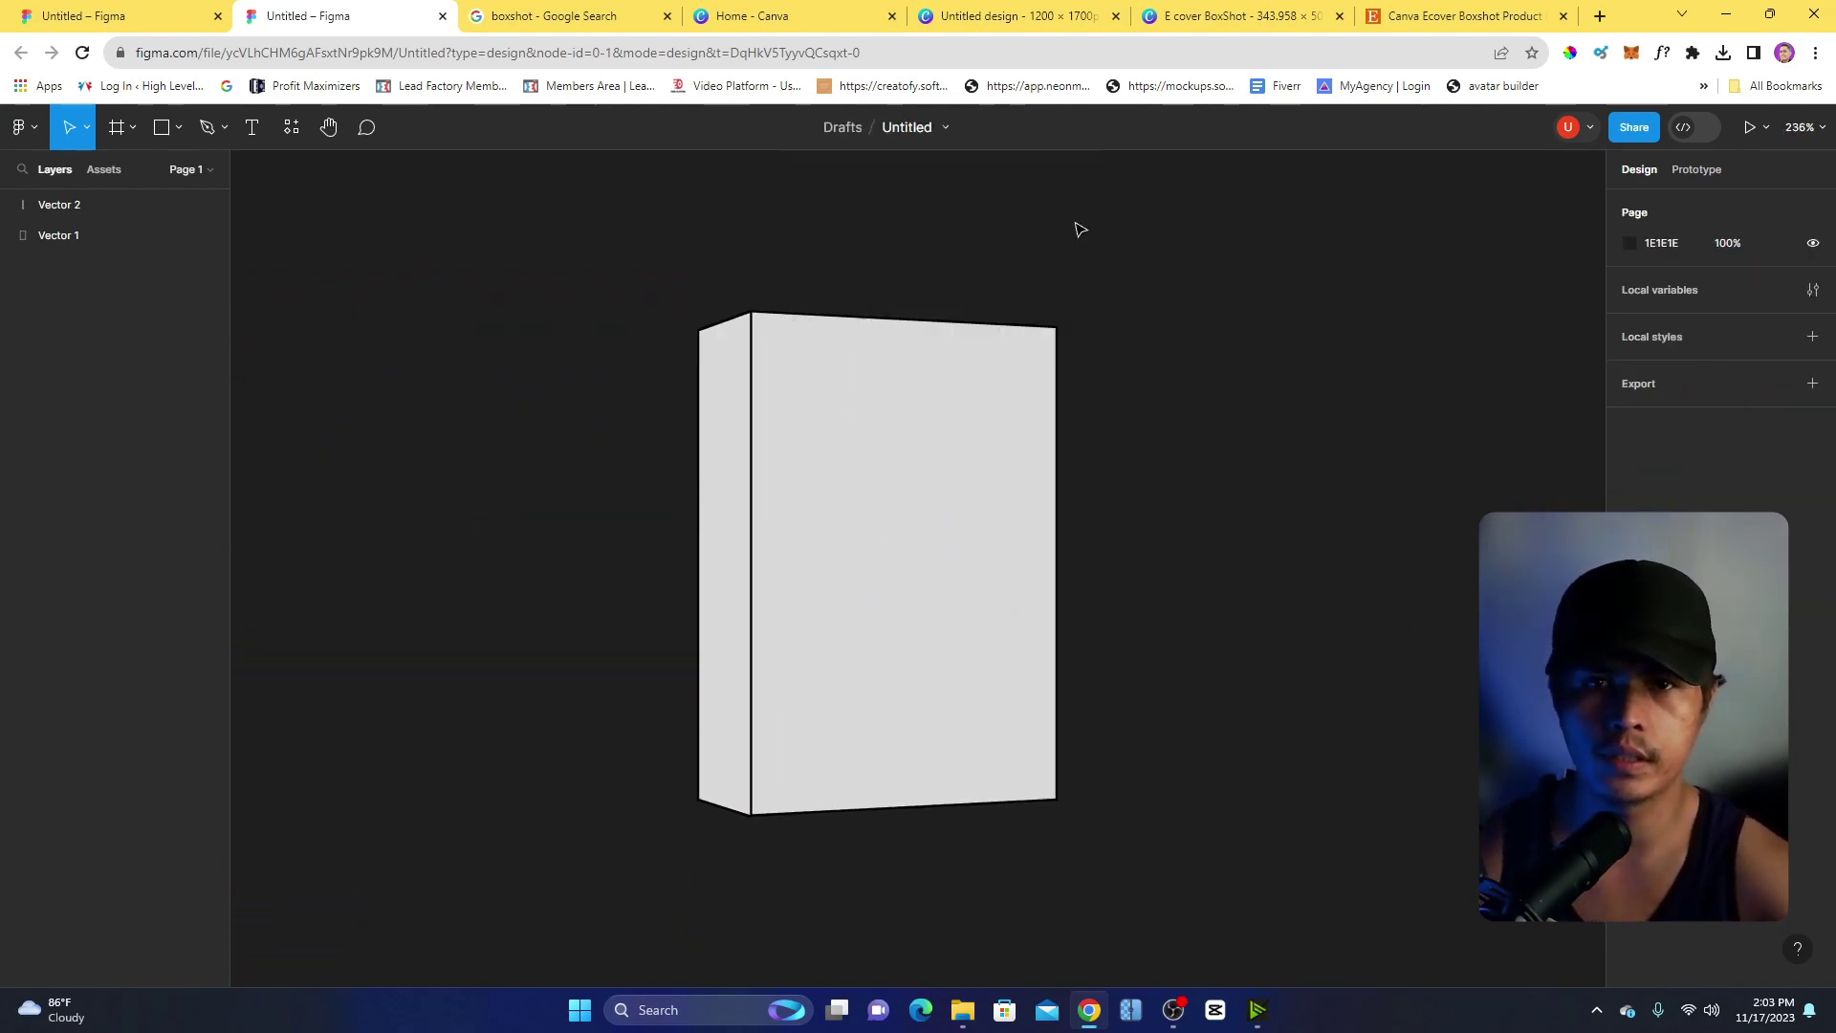
# Move both box faces together up and to the right, near the middle of the visible canvas.
pyautogui.hotkey('ctrl', 'a')
pyautogui.moveTo(805, 573); pyautogui.dragTo(836, 530)
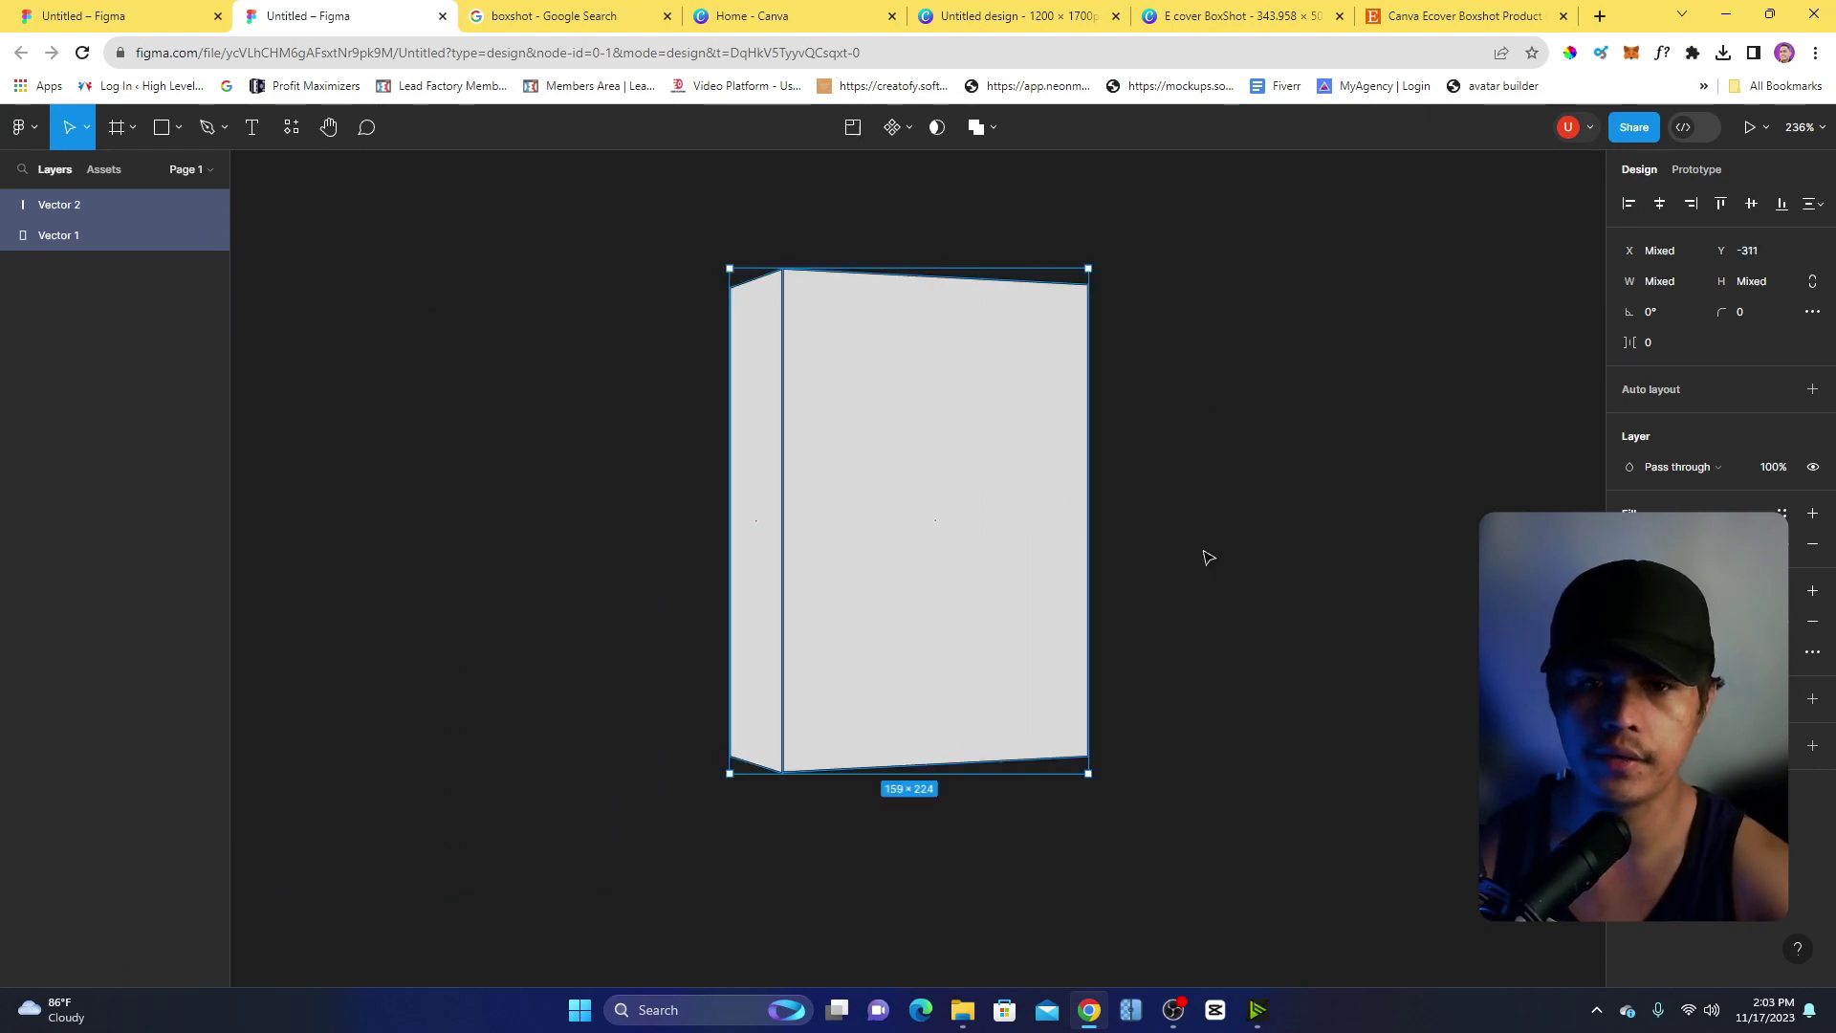
pyautogui.click(1201, 554)
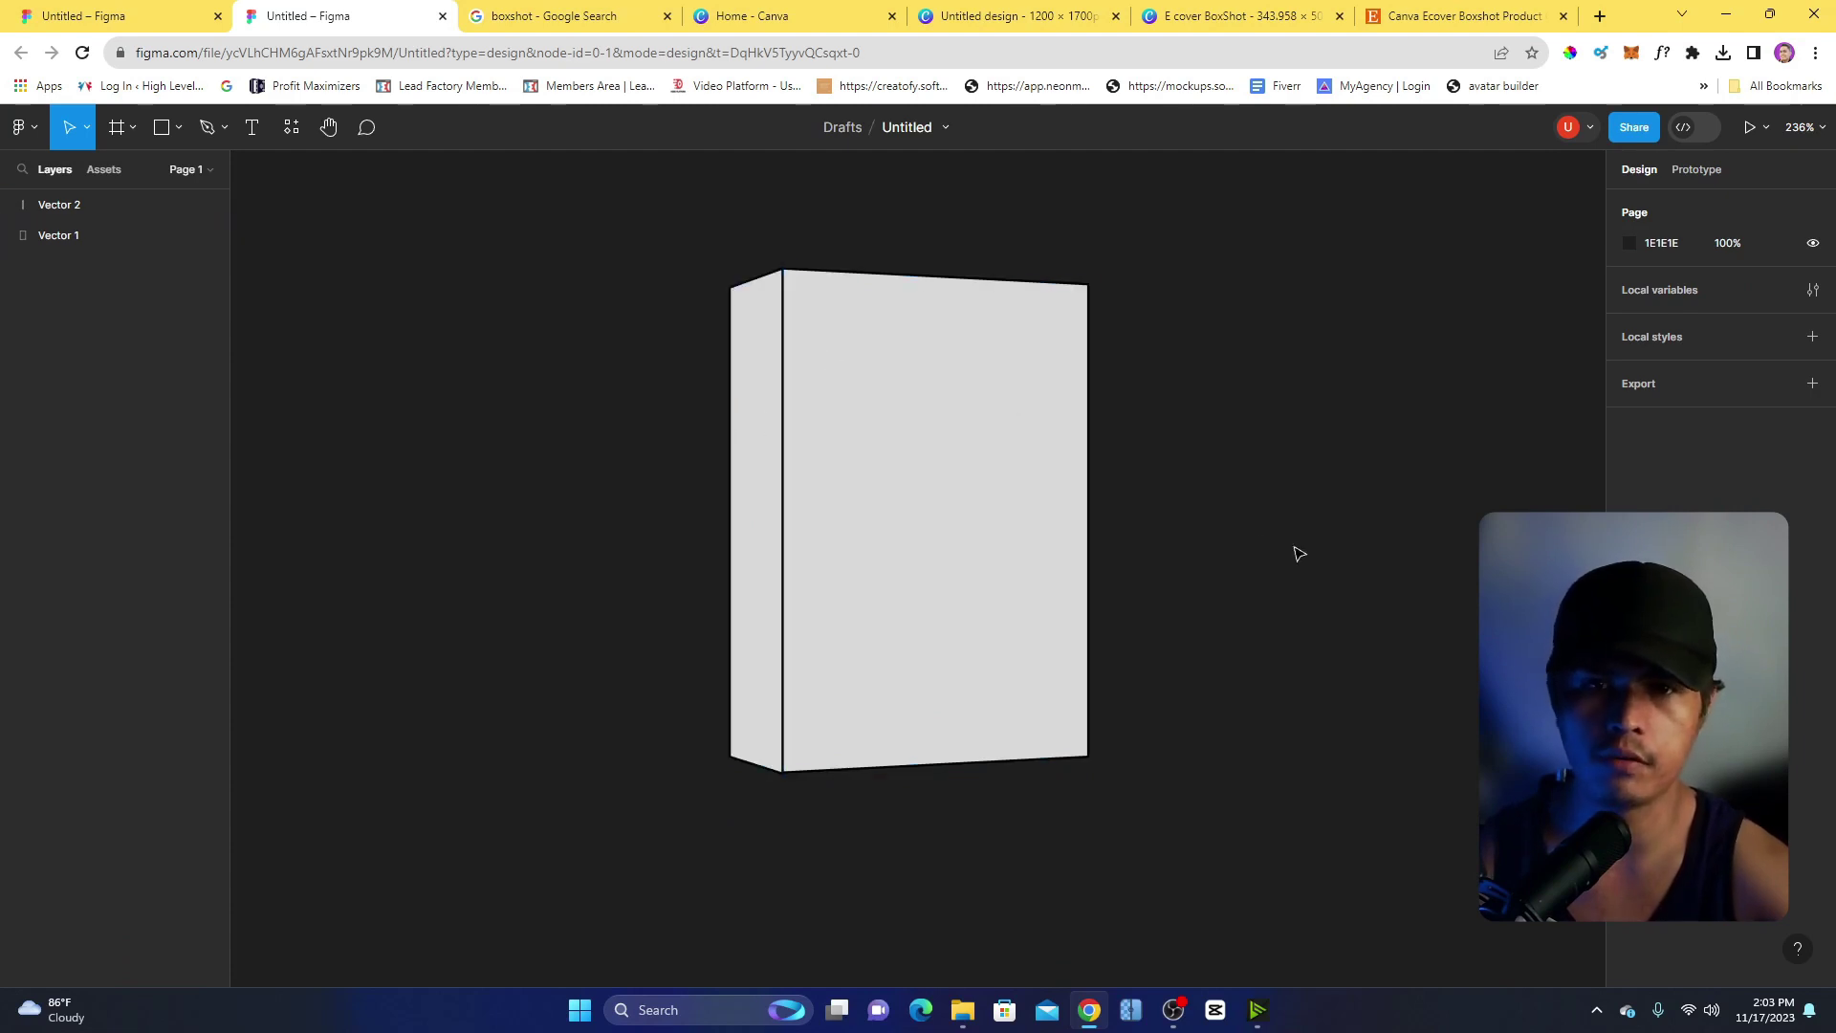
# Remove the black stroke from the box's front face and from its side face.
pyautogui.click(976, 499)
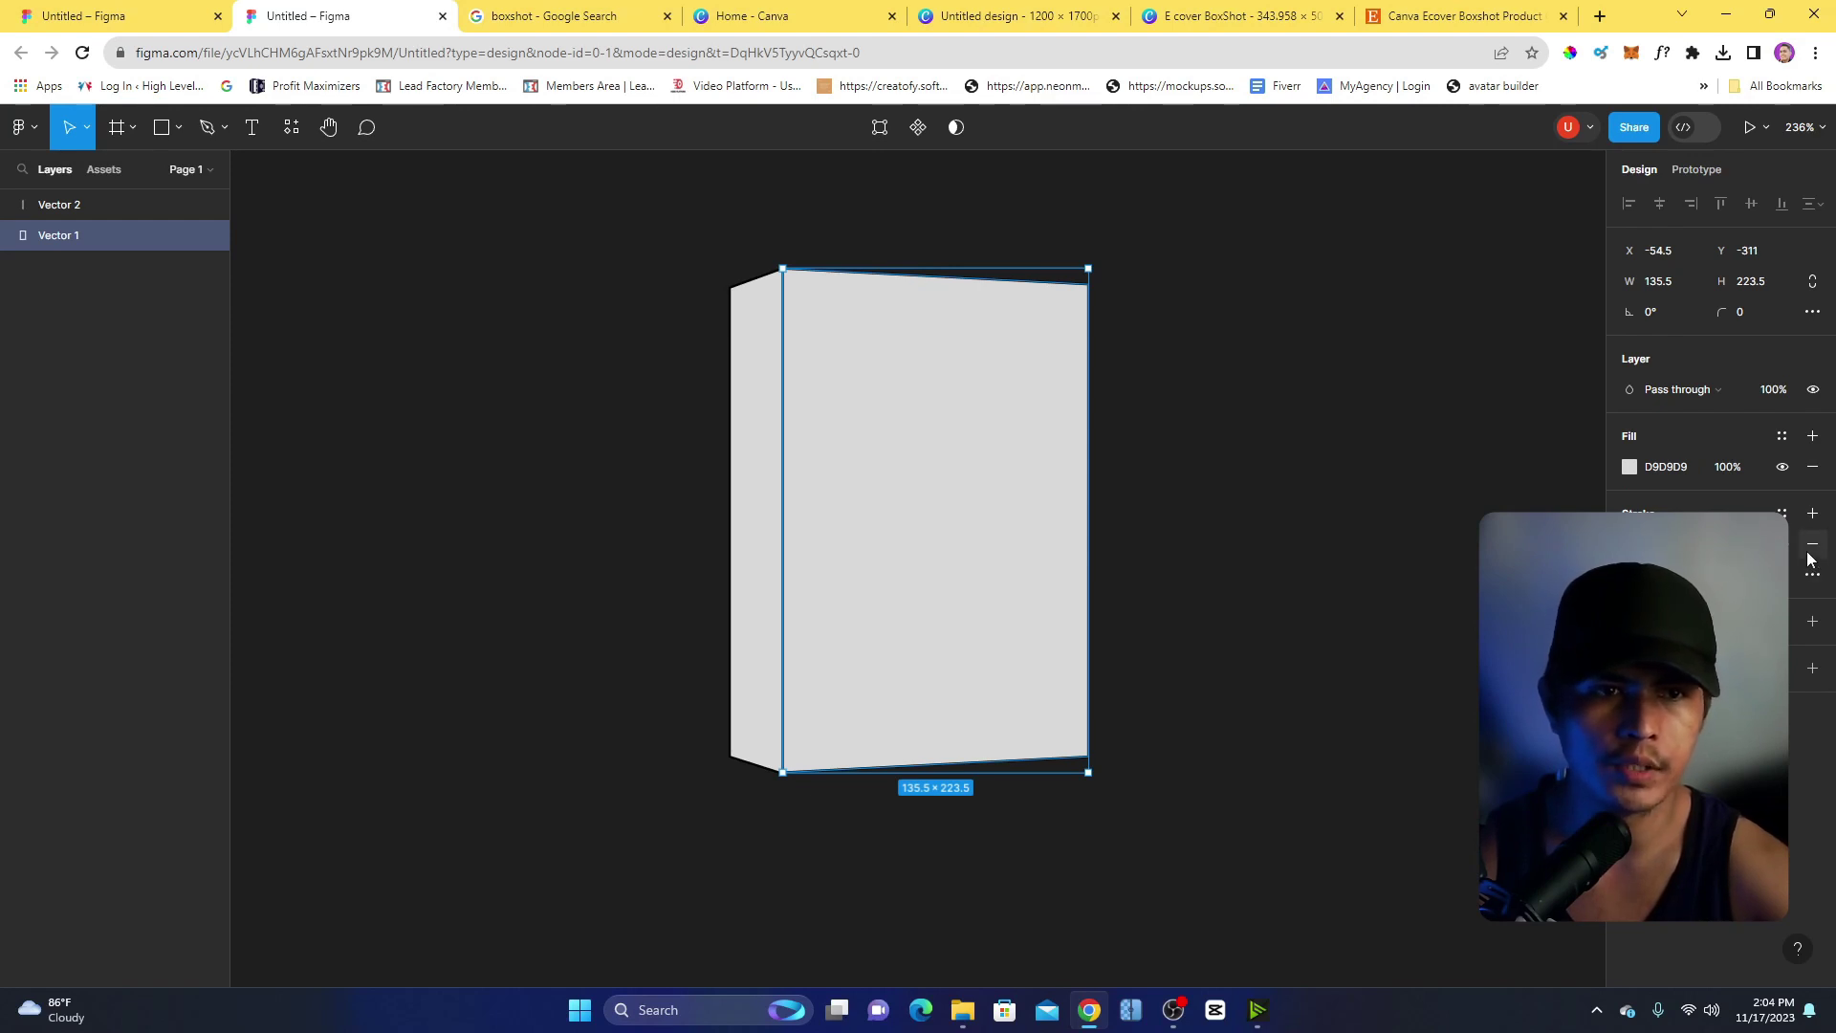
pyautogui.click(754, 481)
pyautogui.click(1250, 496)
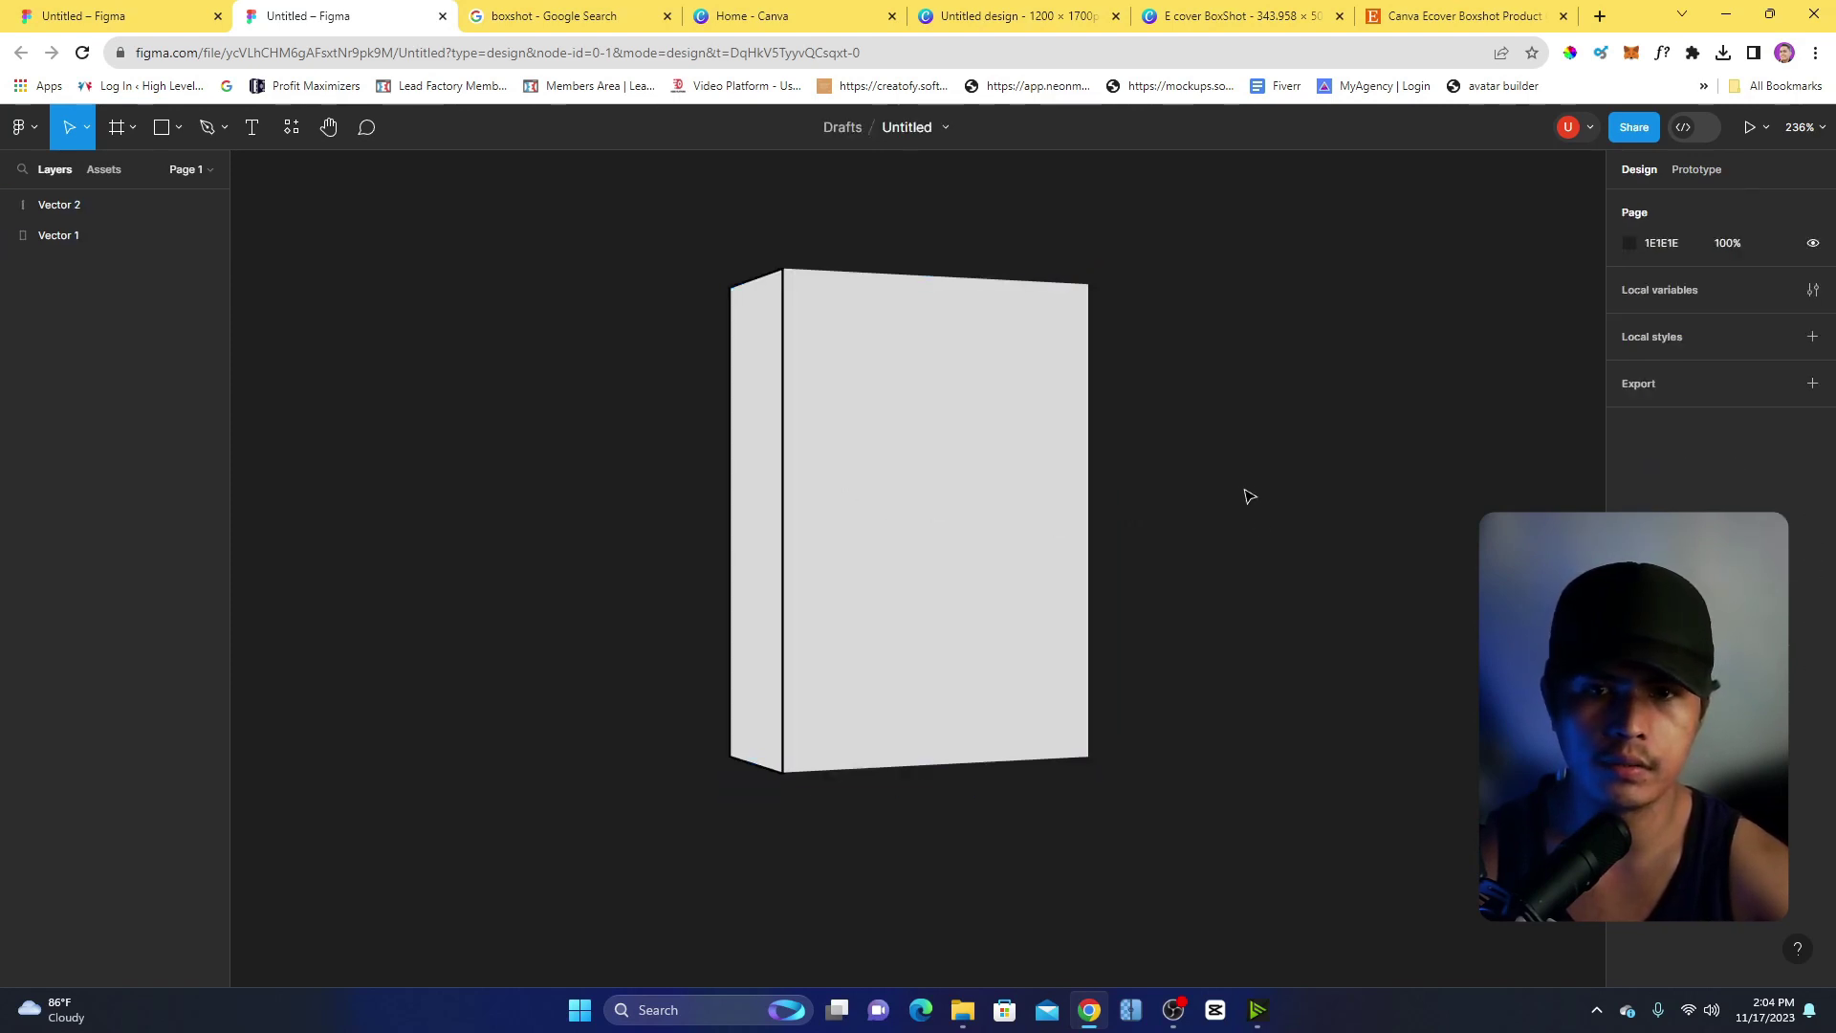
pyautogui.click(831, 565)
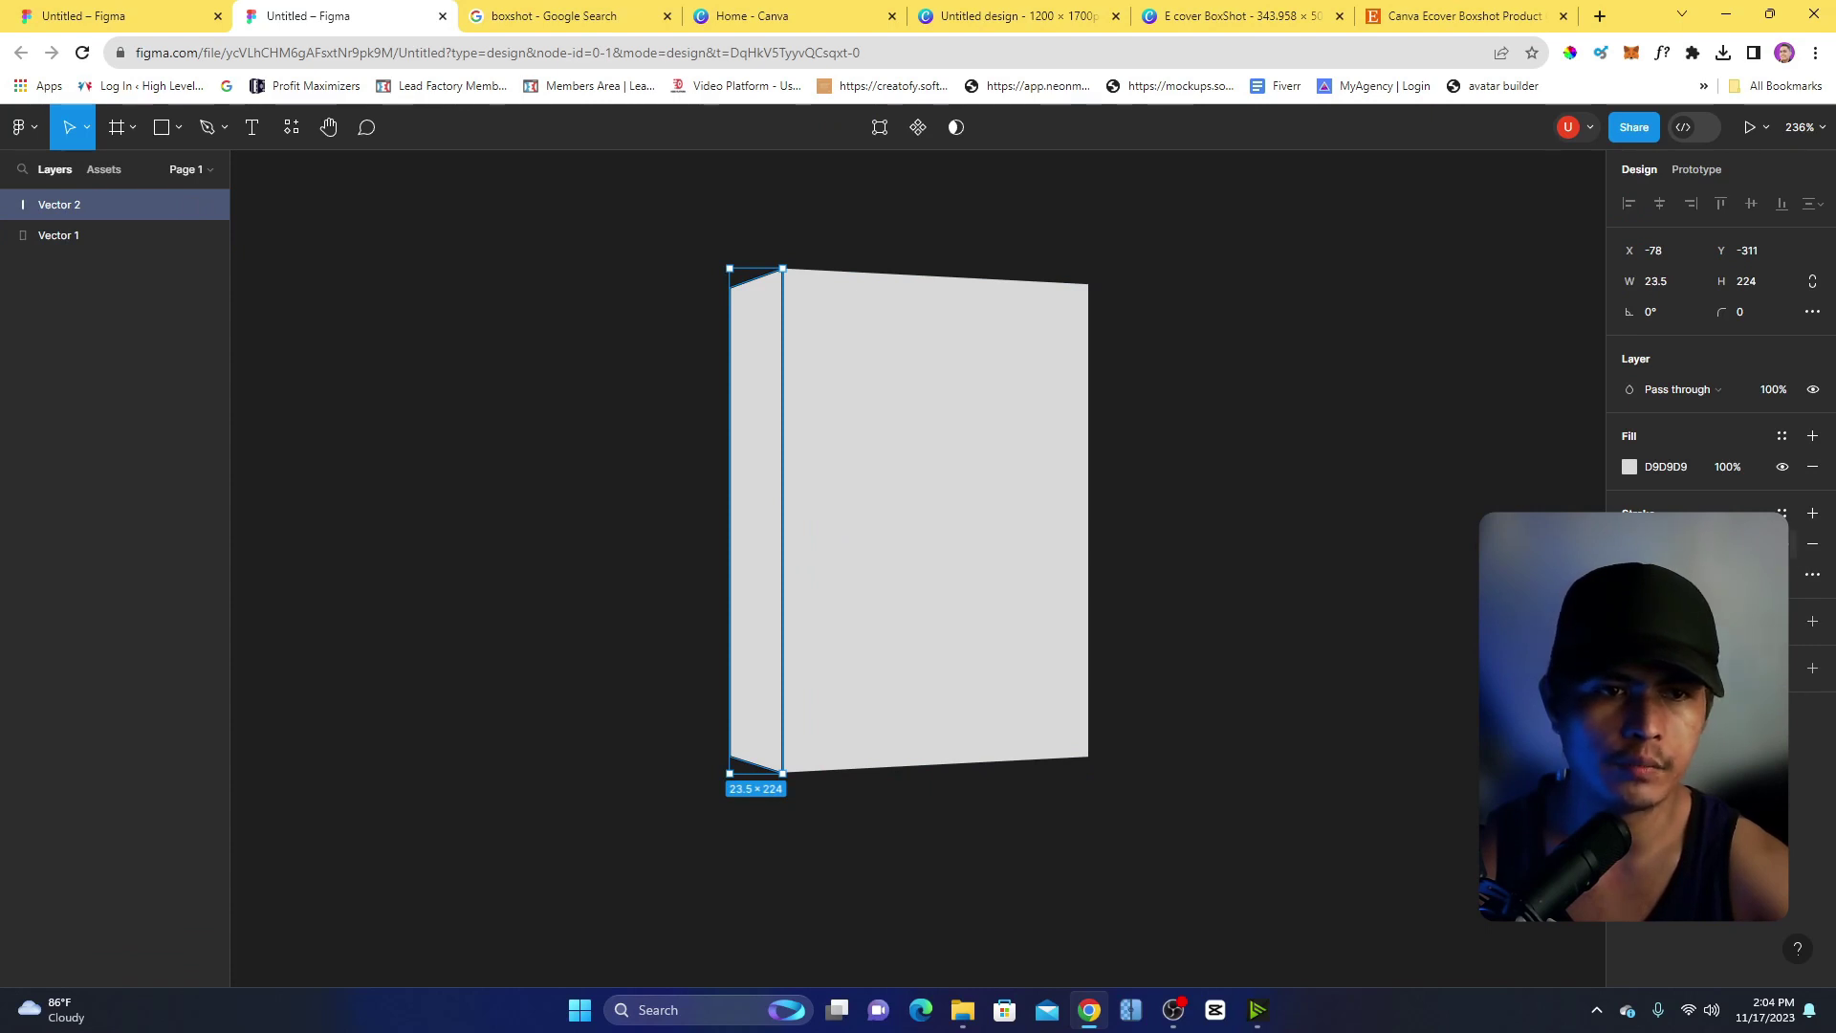
pyautogui.click(1343, 516)
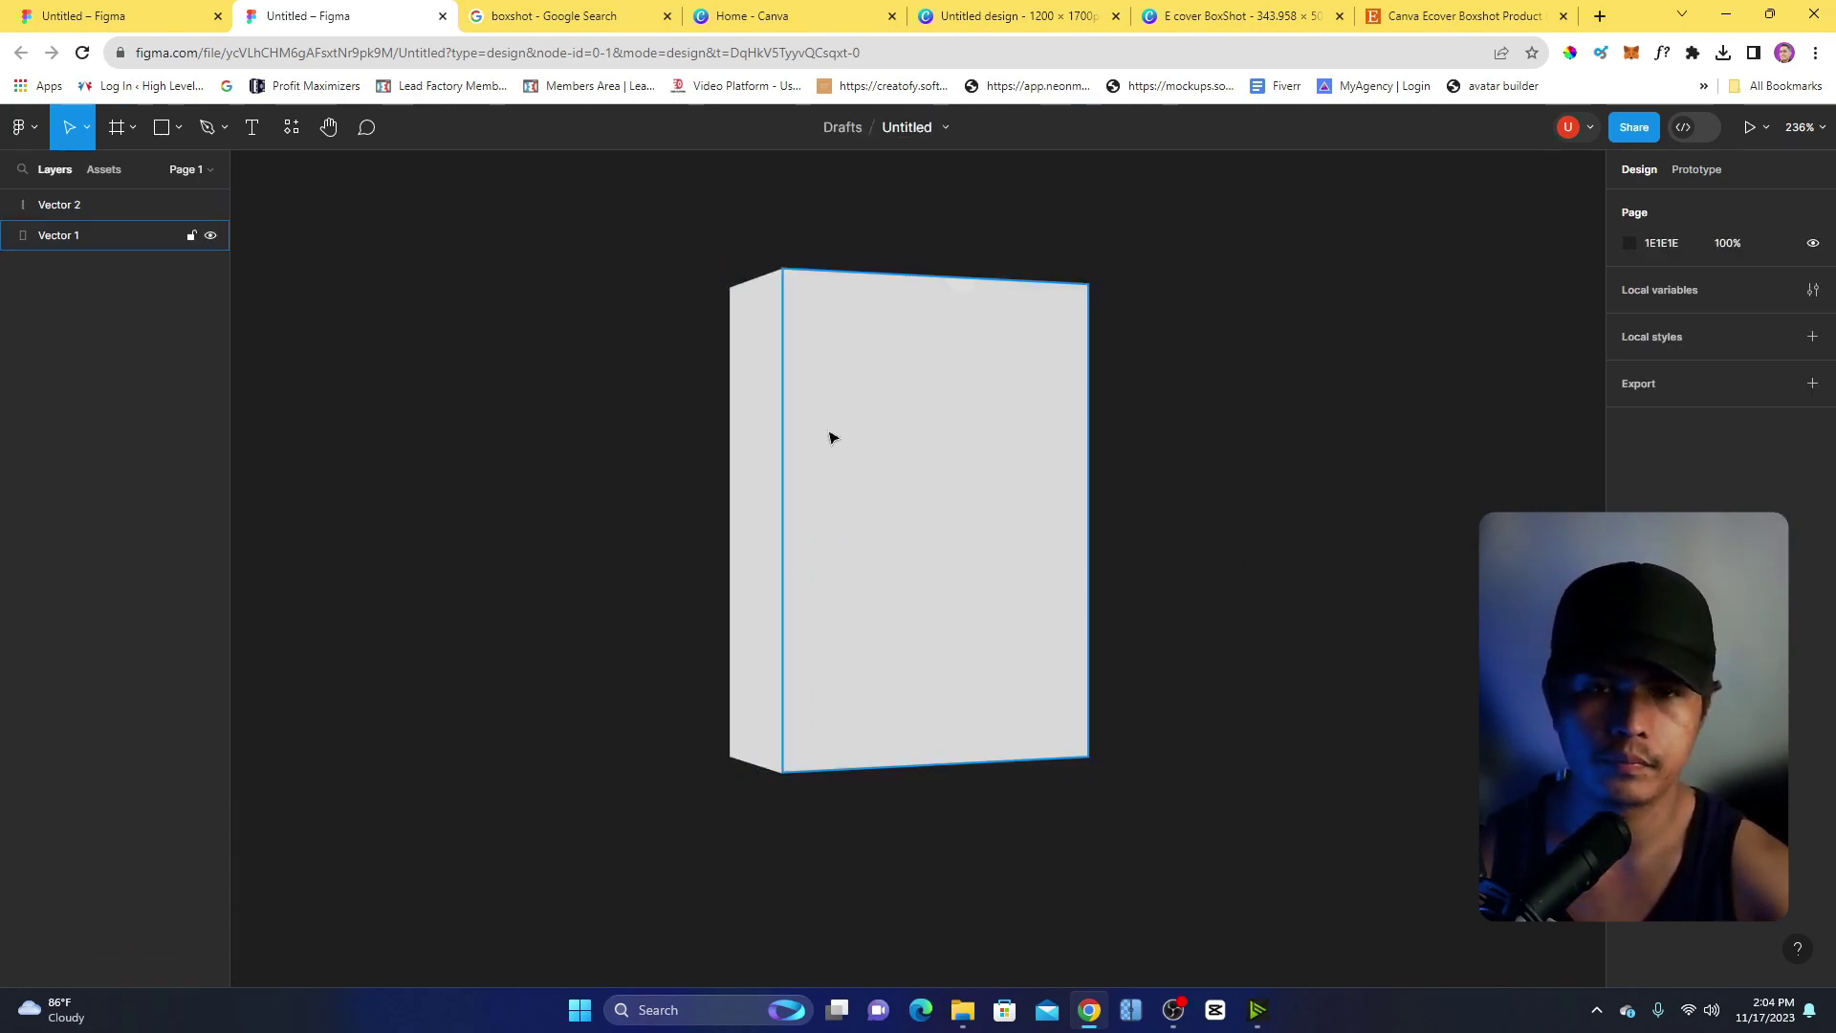
# Select both strokeless box faces and nudge them together slightly down and to the right.
pyautogui.moveTo(1183, 623); pyautogui.dragTo(531, 465)
pyautogui.click(1126, 492)
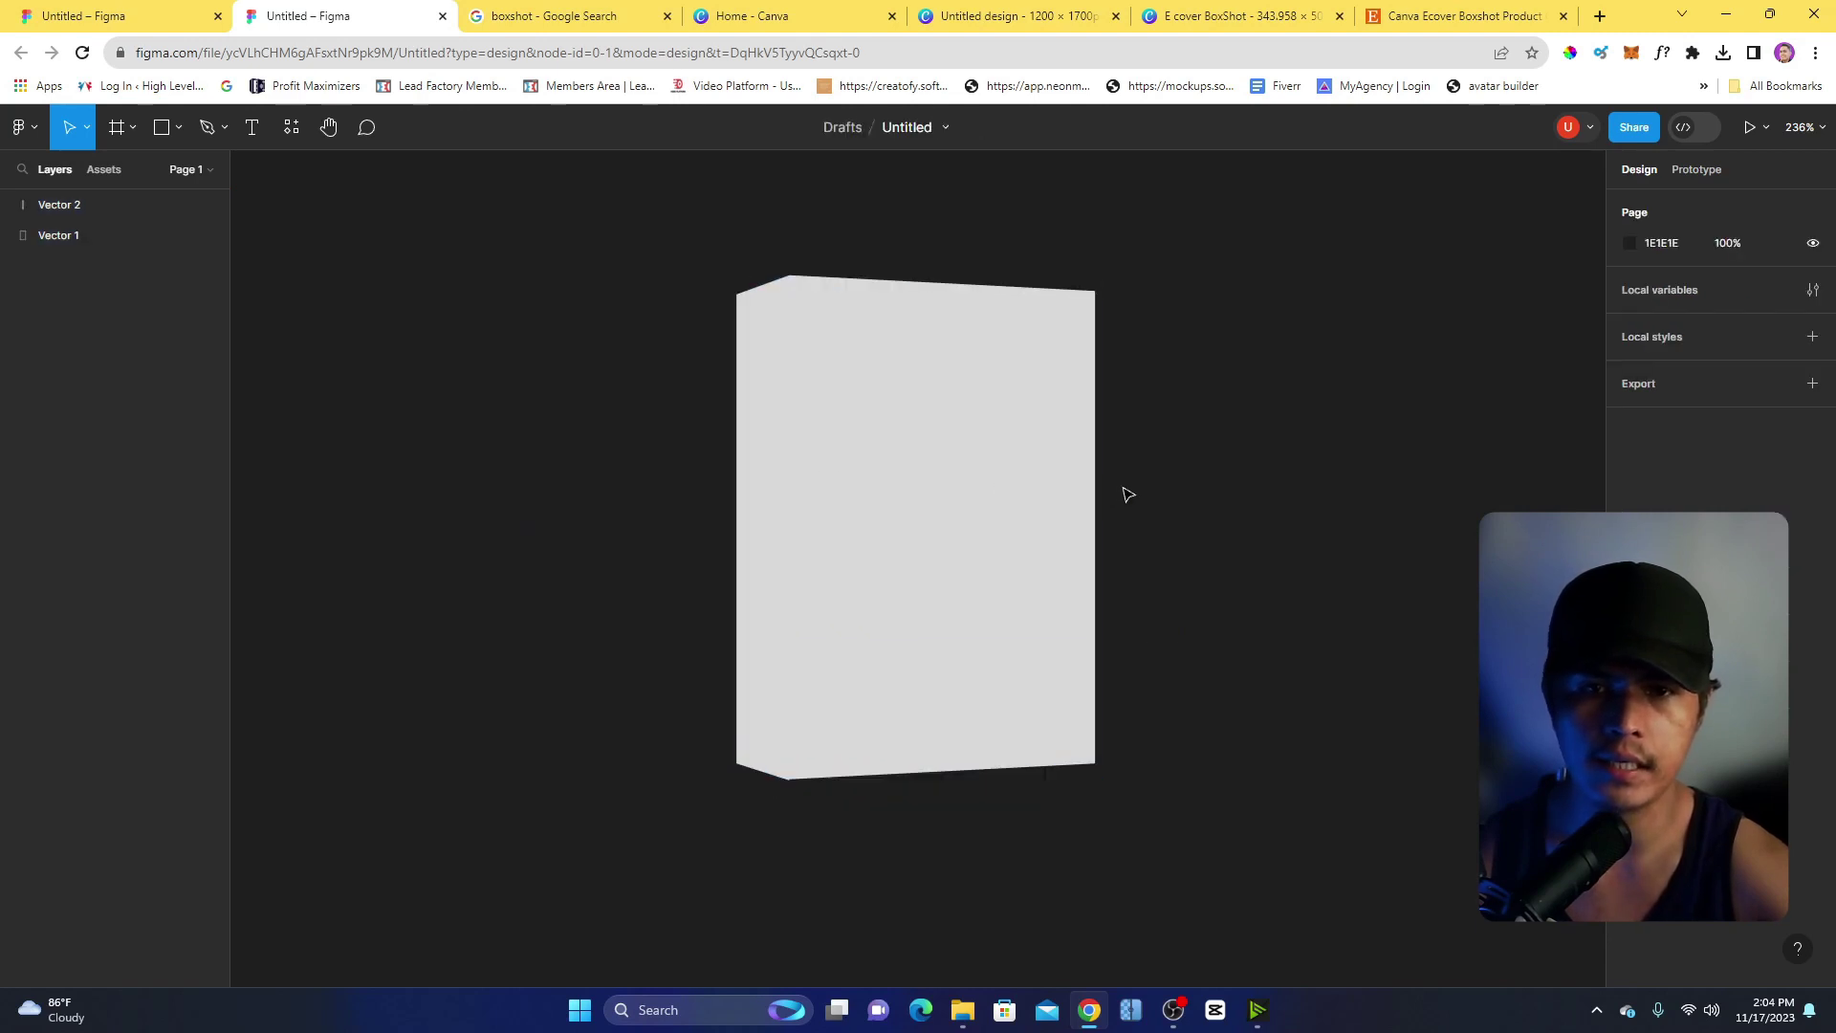
pyautogui.moveTo(1255, 542); pyautogui.dragTo(670, 444)
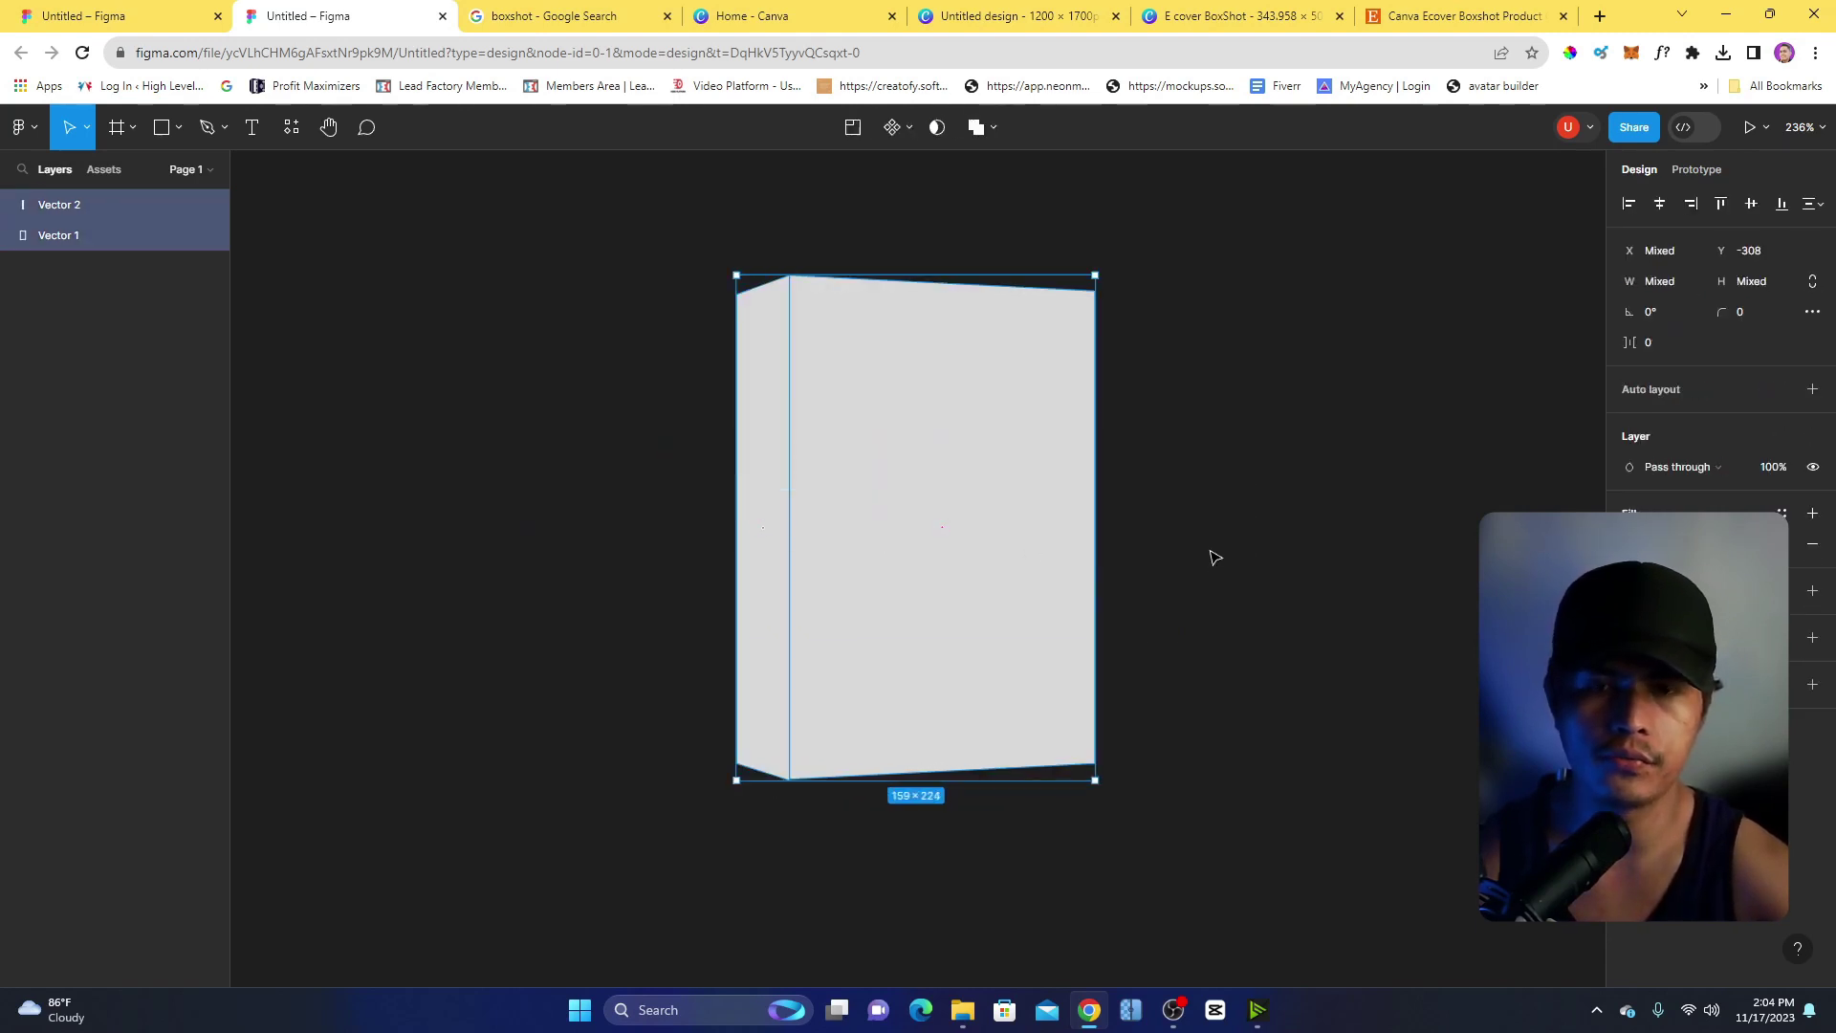
pyautogui.click(1214, 558)
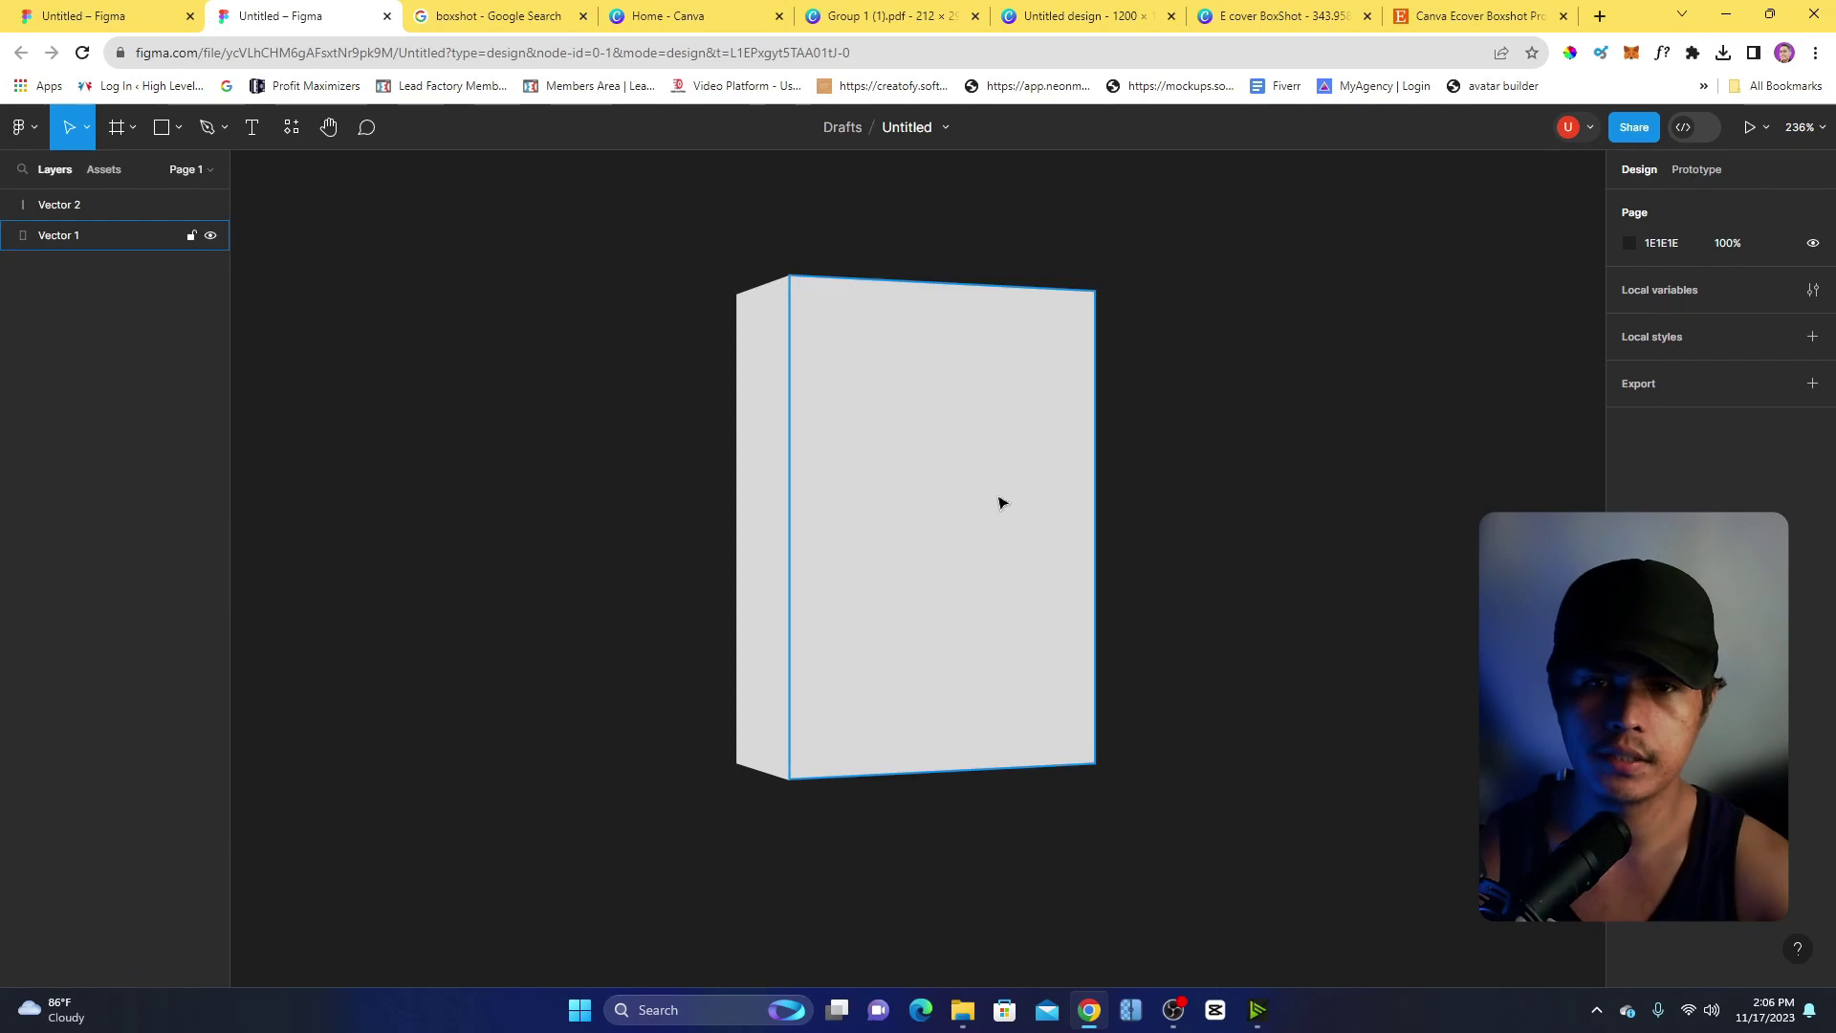
# Change the front face's fill from a solid colour to an image fill.
pyautogui.click(941, 451)
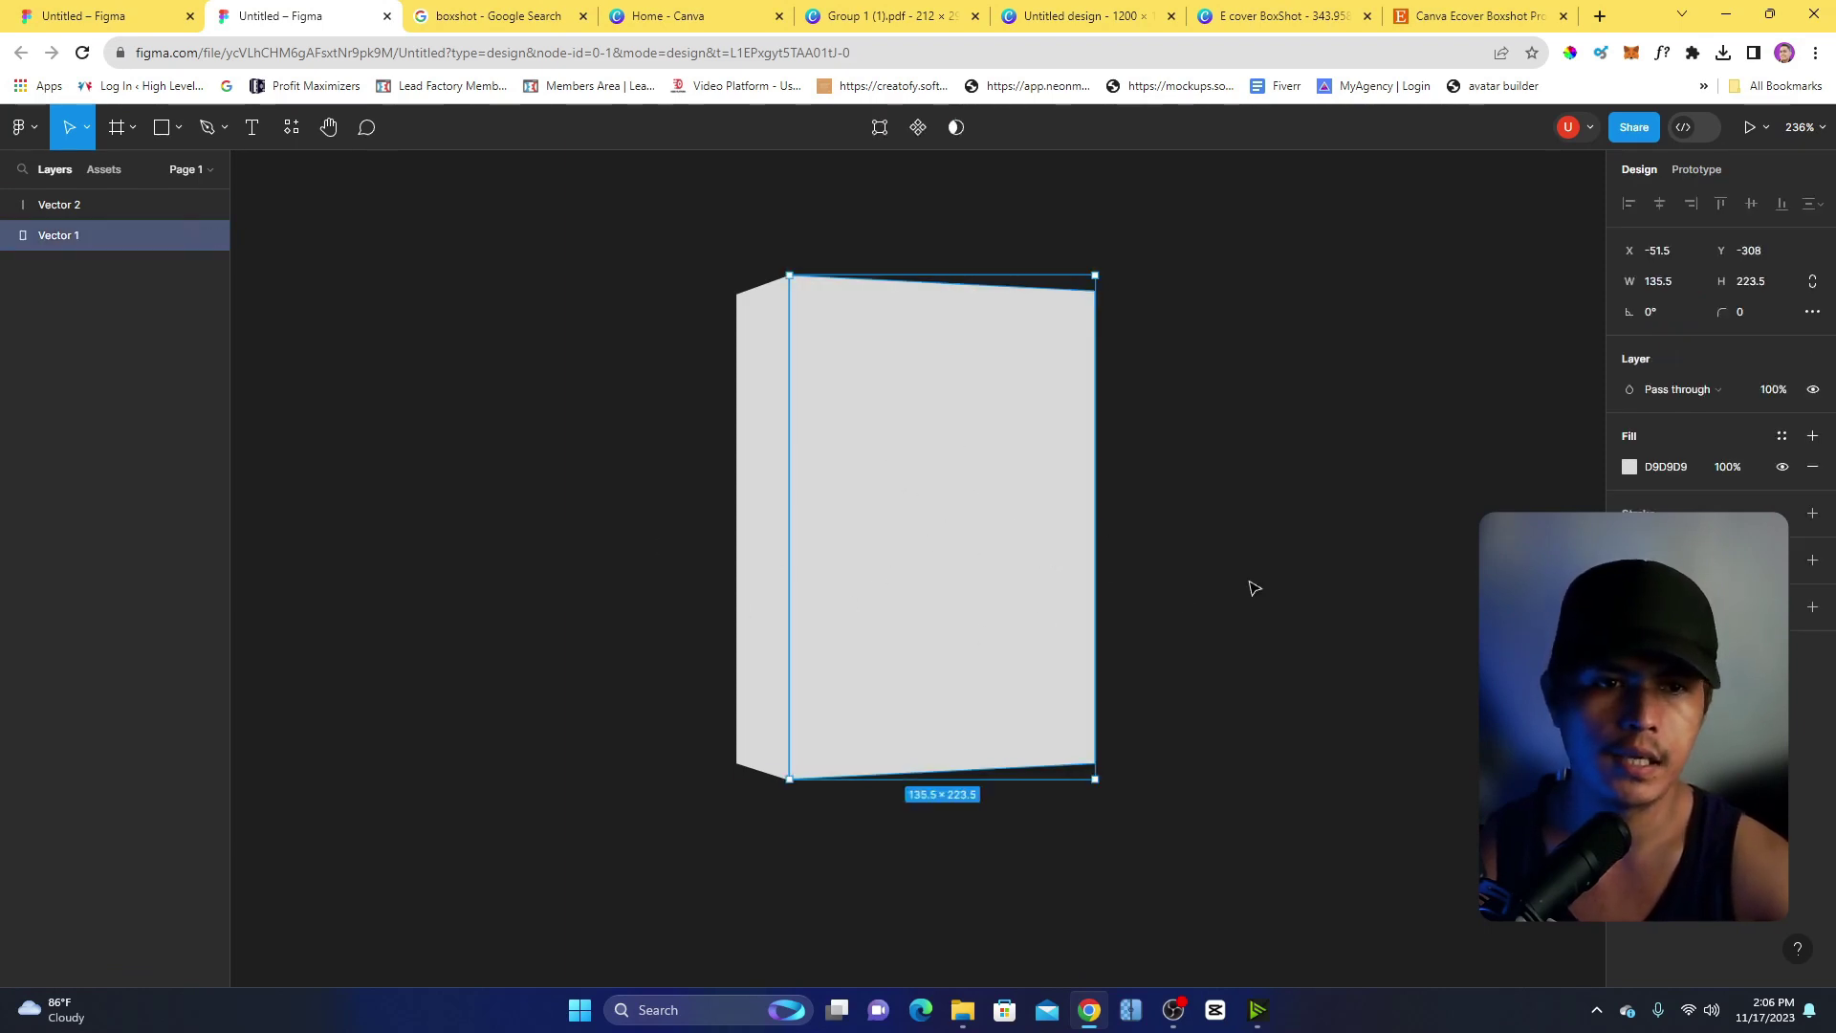
pyautogui.click(1629, 468)
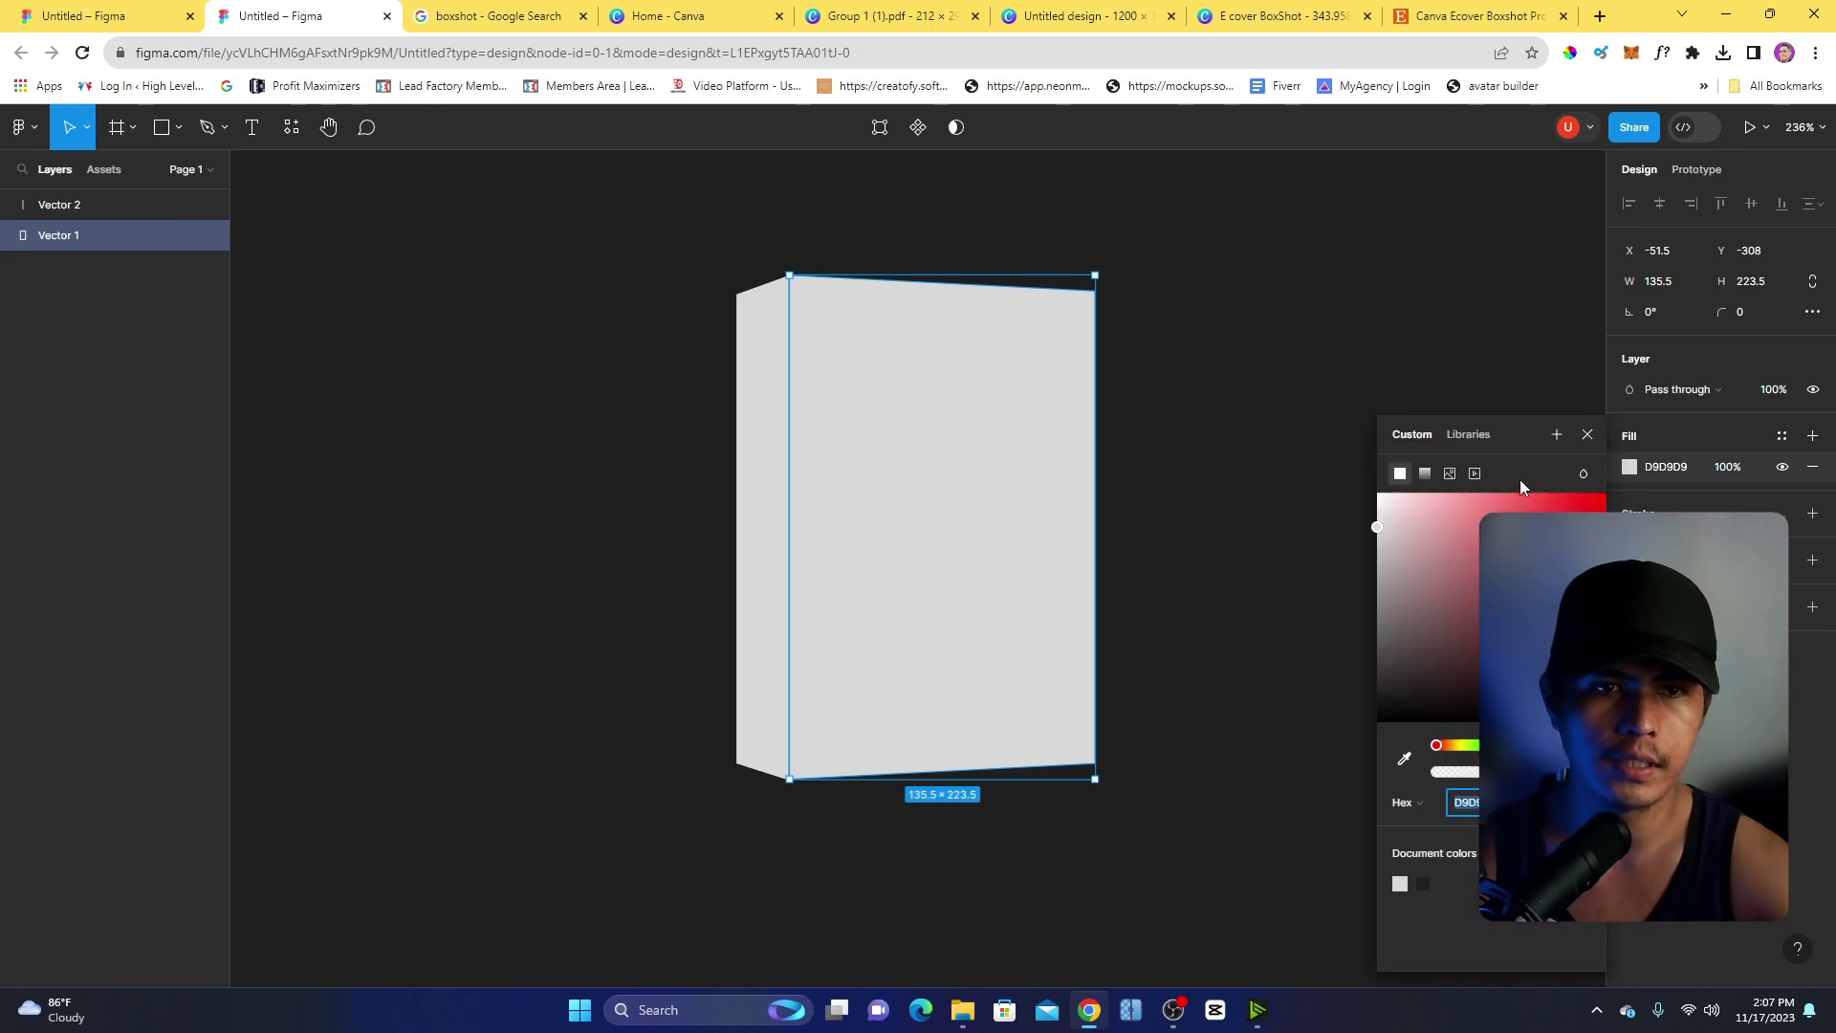
pyautogui.click(1450, 475)
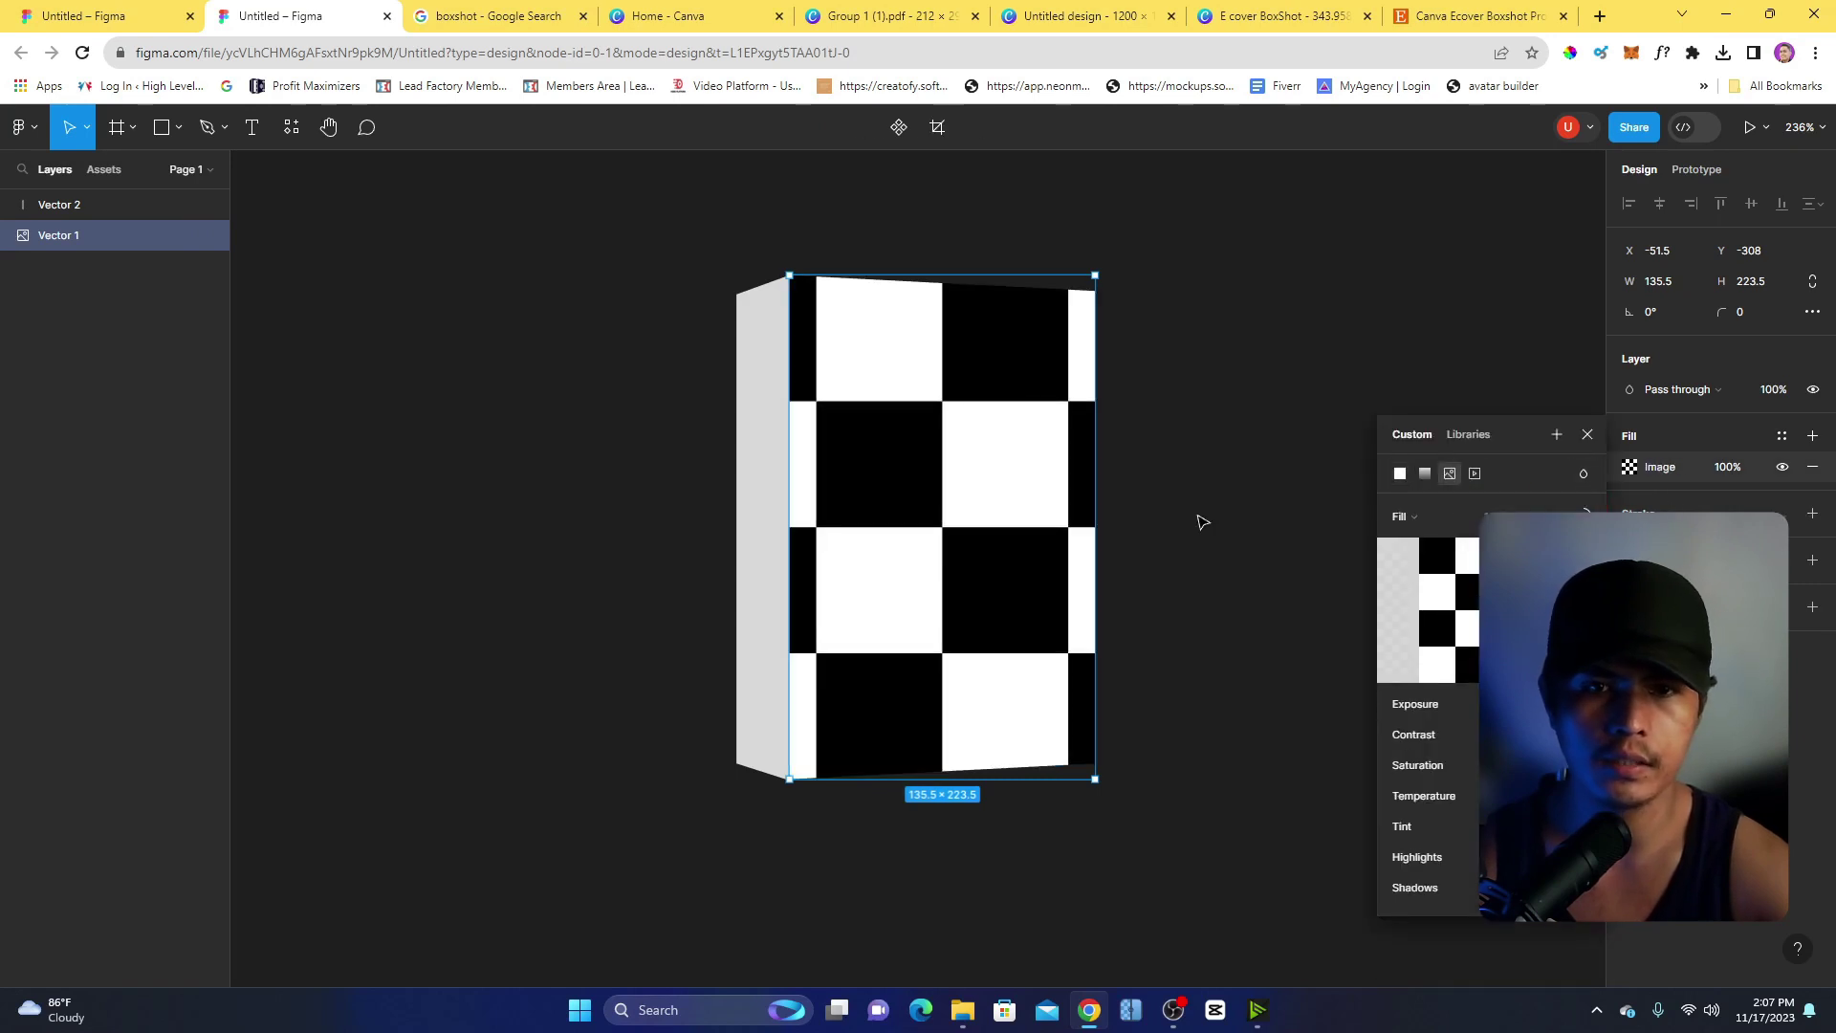
pyautogui.click(1587, 437)
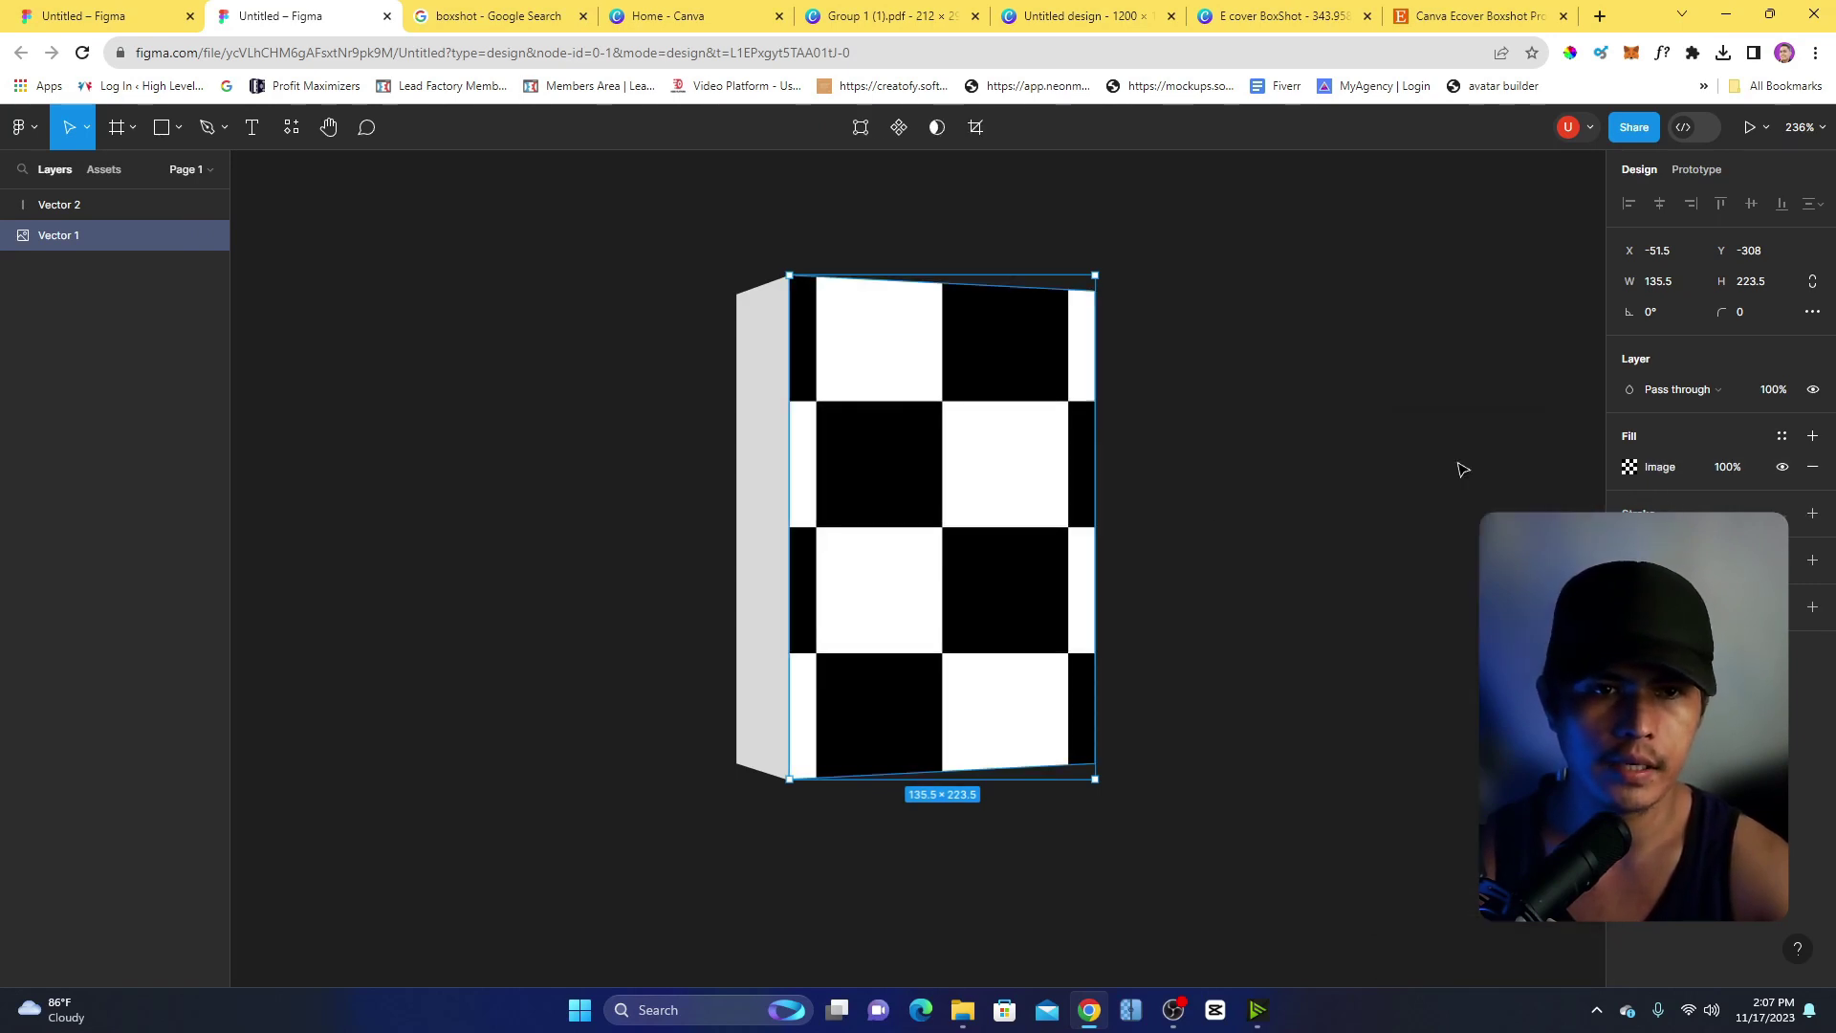
# Move the grey side face left, away from the front face, to about X -94.
pyautogui.click(1197, 440)
pyautogui.click(762, 442)
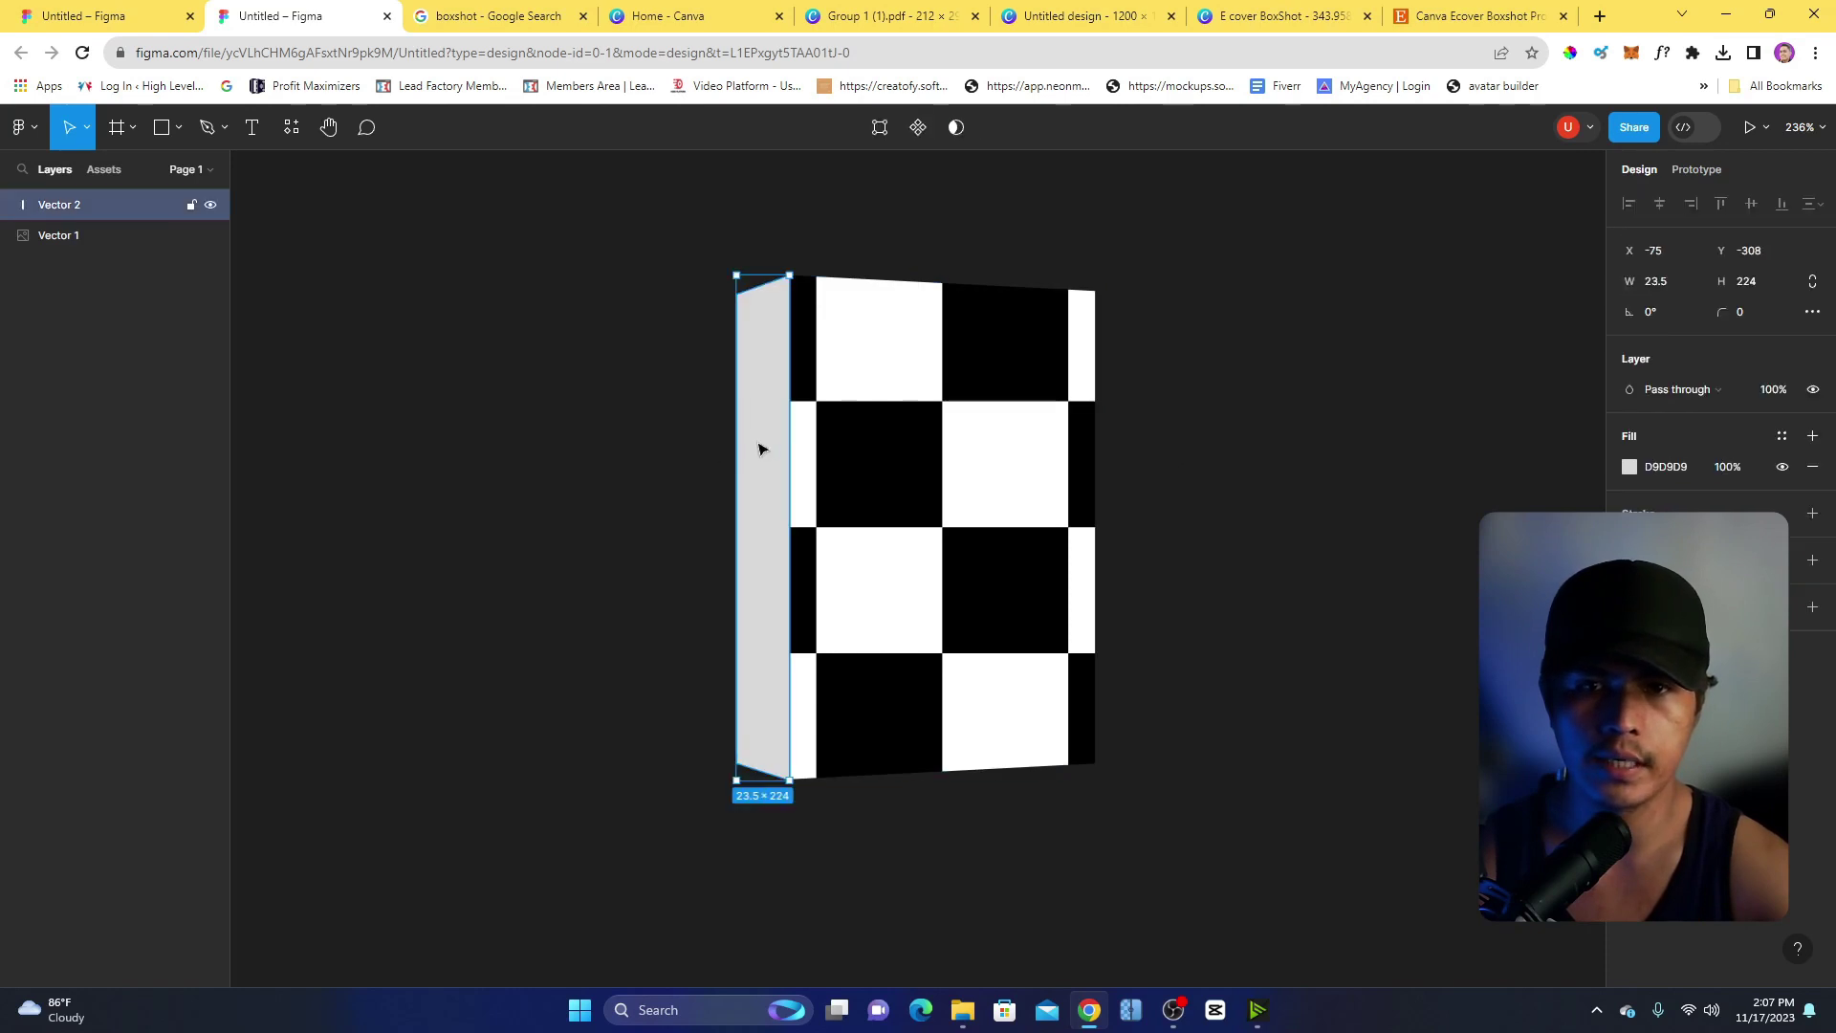
pyautogui.moveTo(763, 441); pyautogui.dragTo(721, 443)
pyautogui.click(1300, 489)
# Change the side face's fill from a solid colour to an image fill.
pyautogui.click(730, 492)
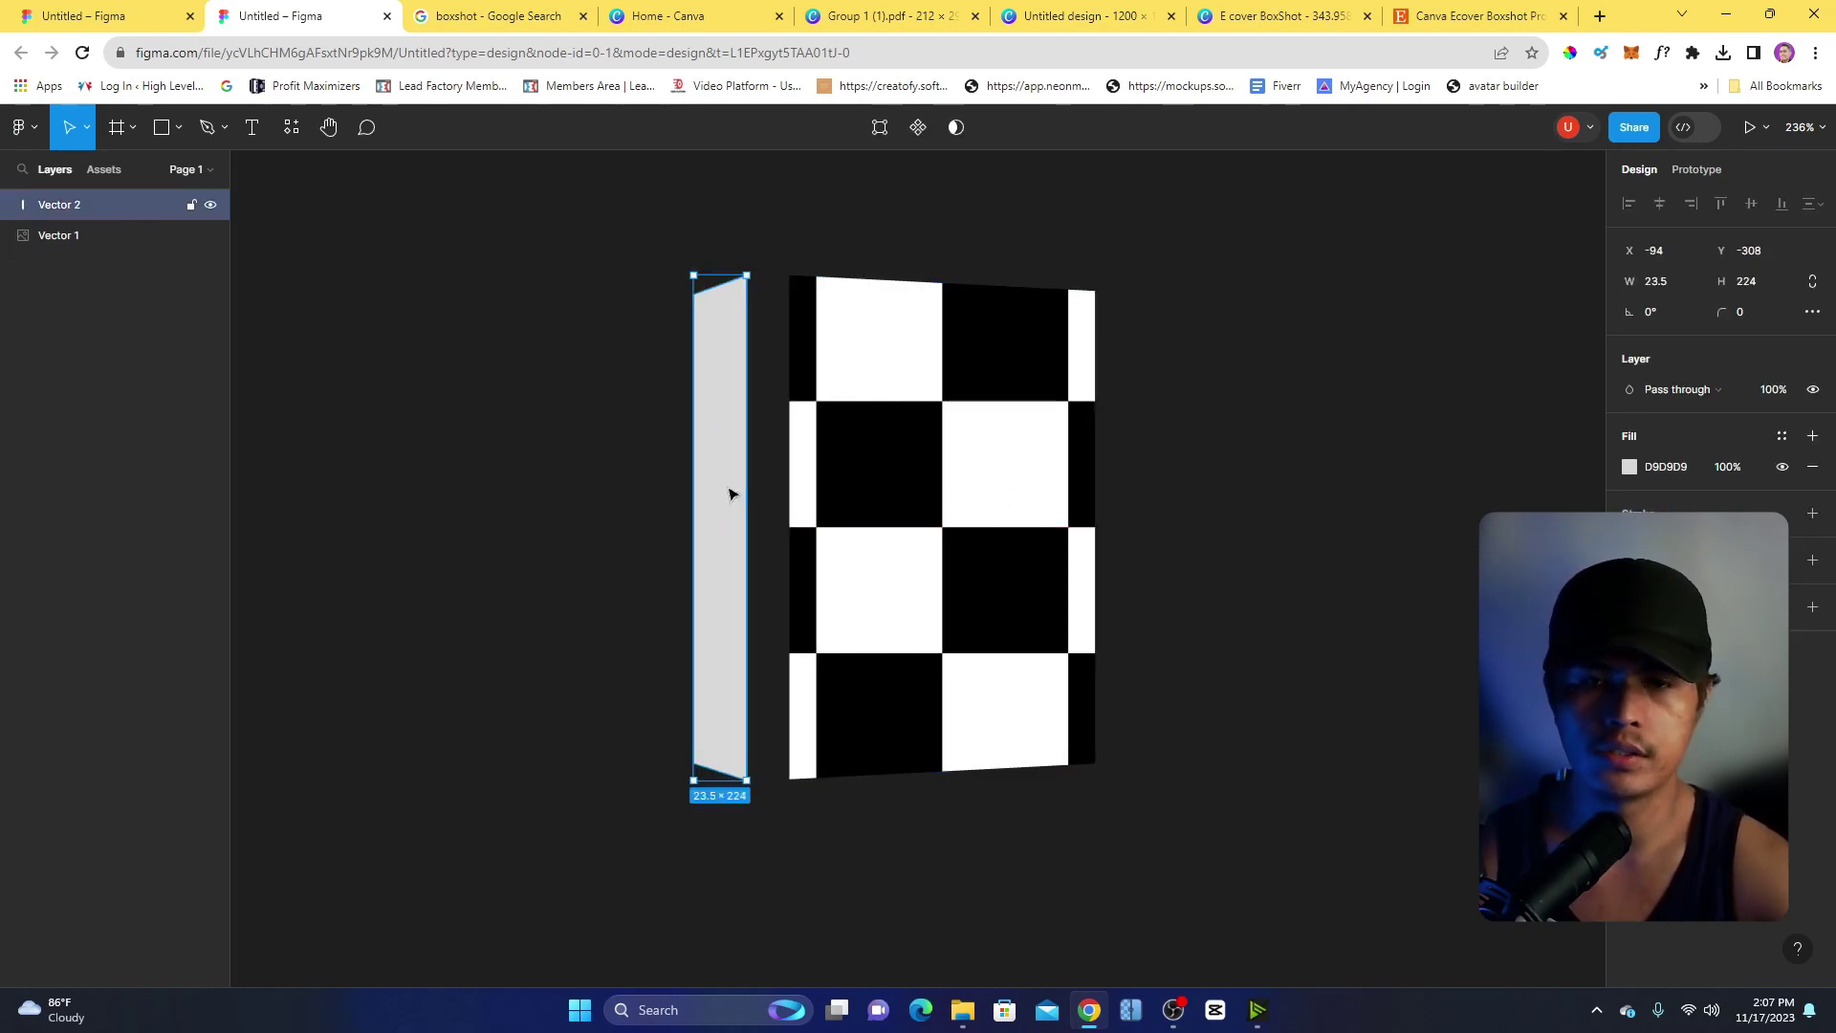
pyautogui.click(1629, 466)
pyautogui.hotkey('ctrl', 'v')
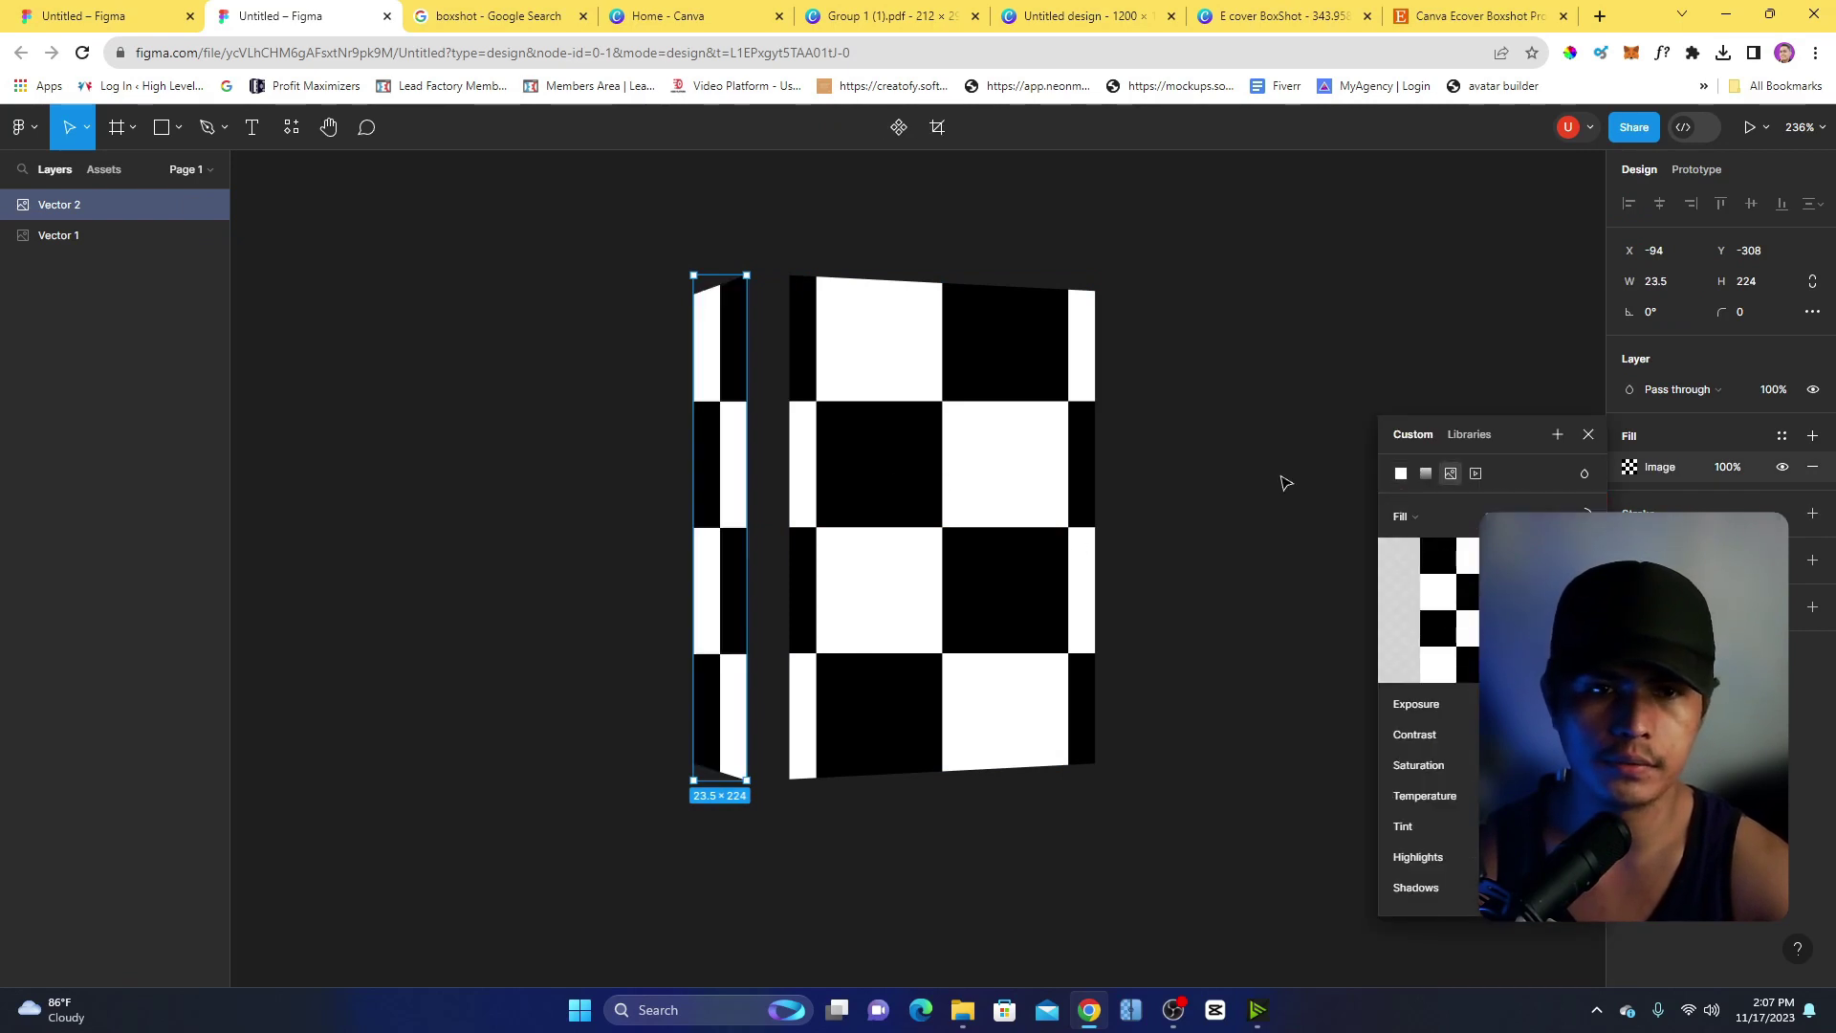
pyautogui.click(635, 427)
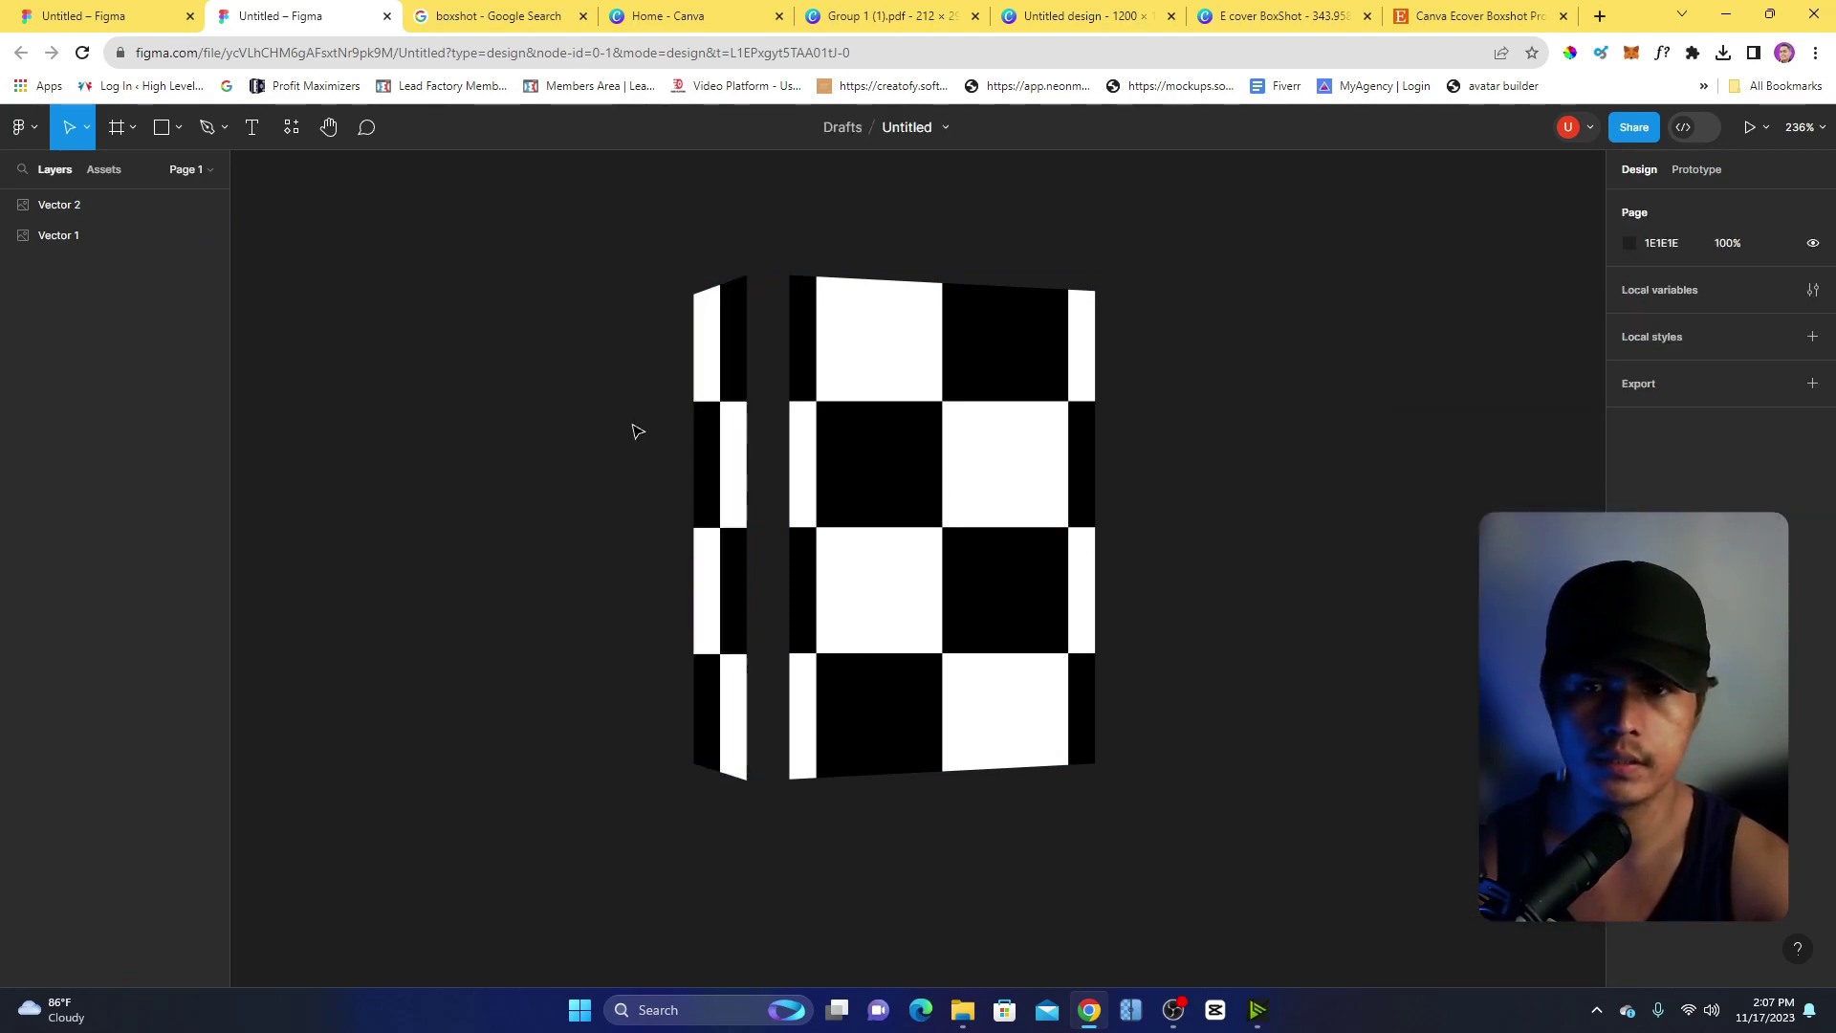
# Select both image-filled faces and group them.
pyautogui.moveTo(341, 335); pyautogui.dragTo(403, 363)
pyautogui.click(1181, 536)
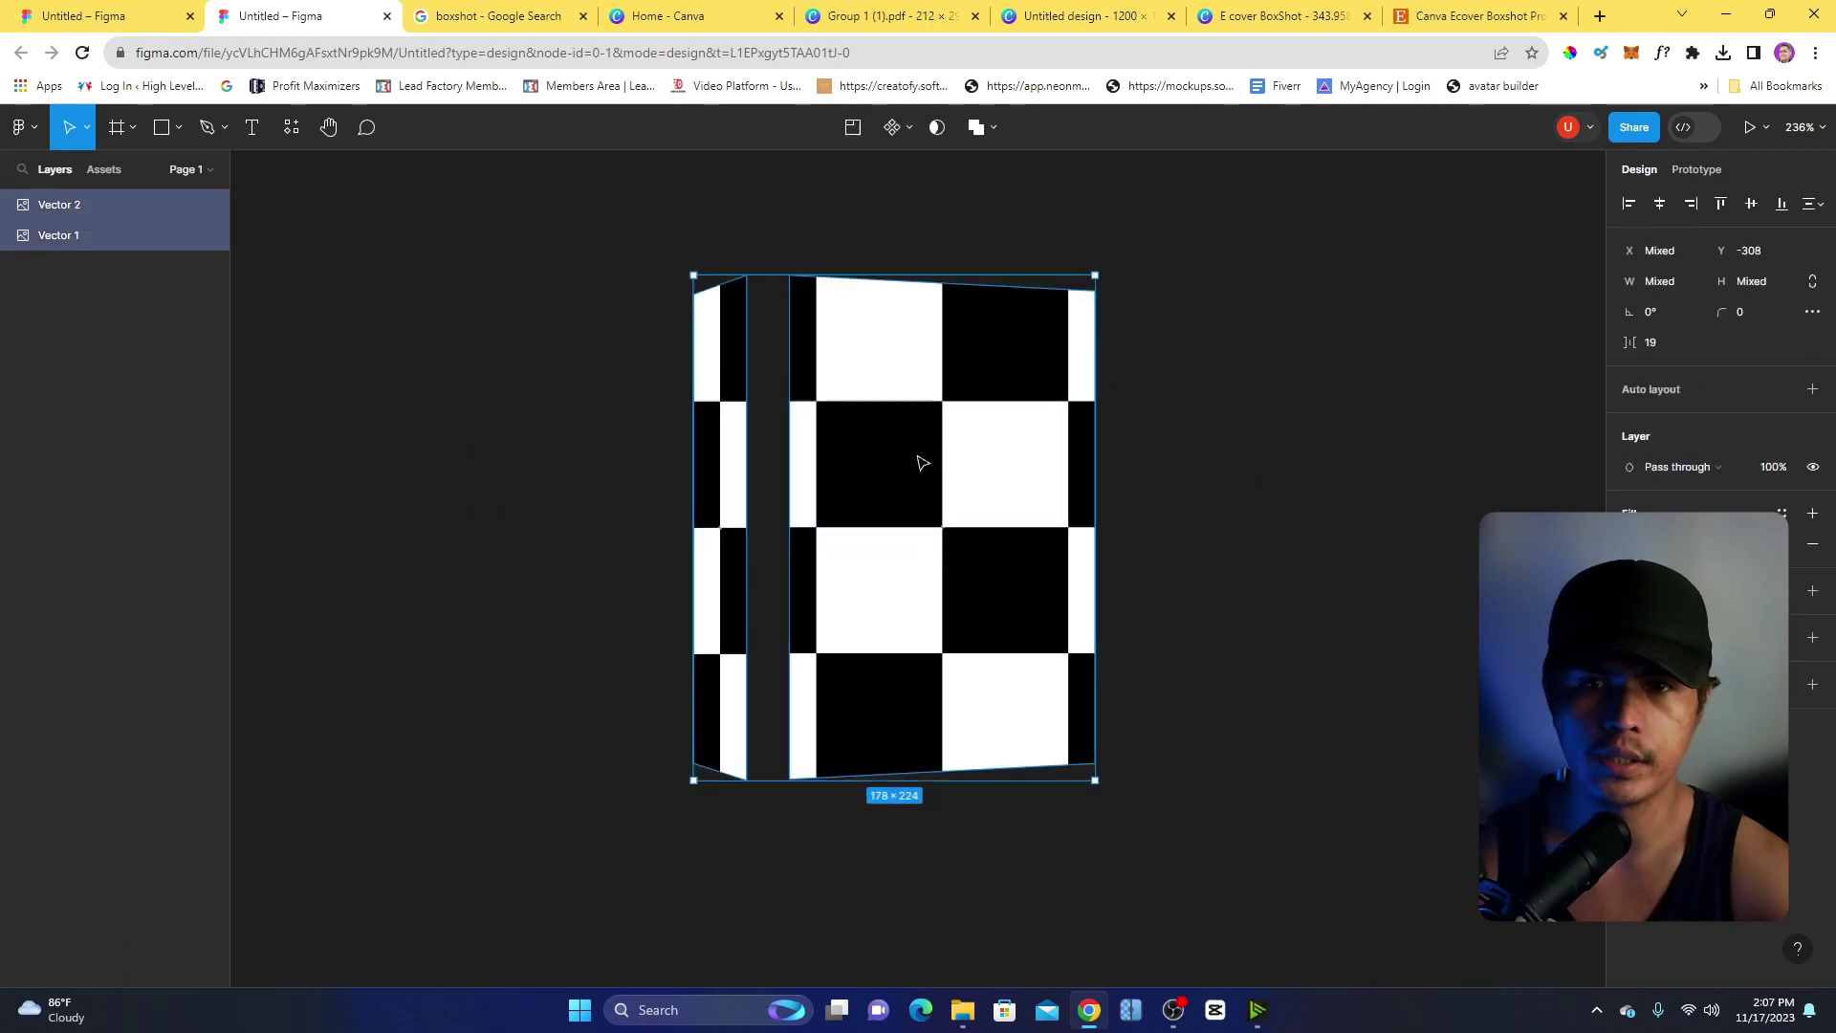
pyautogui.rightClick(941, 409)
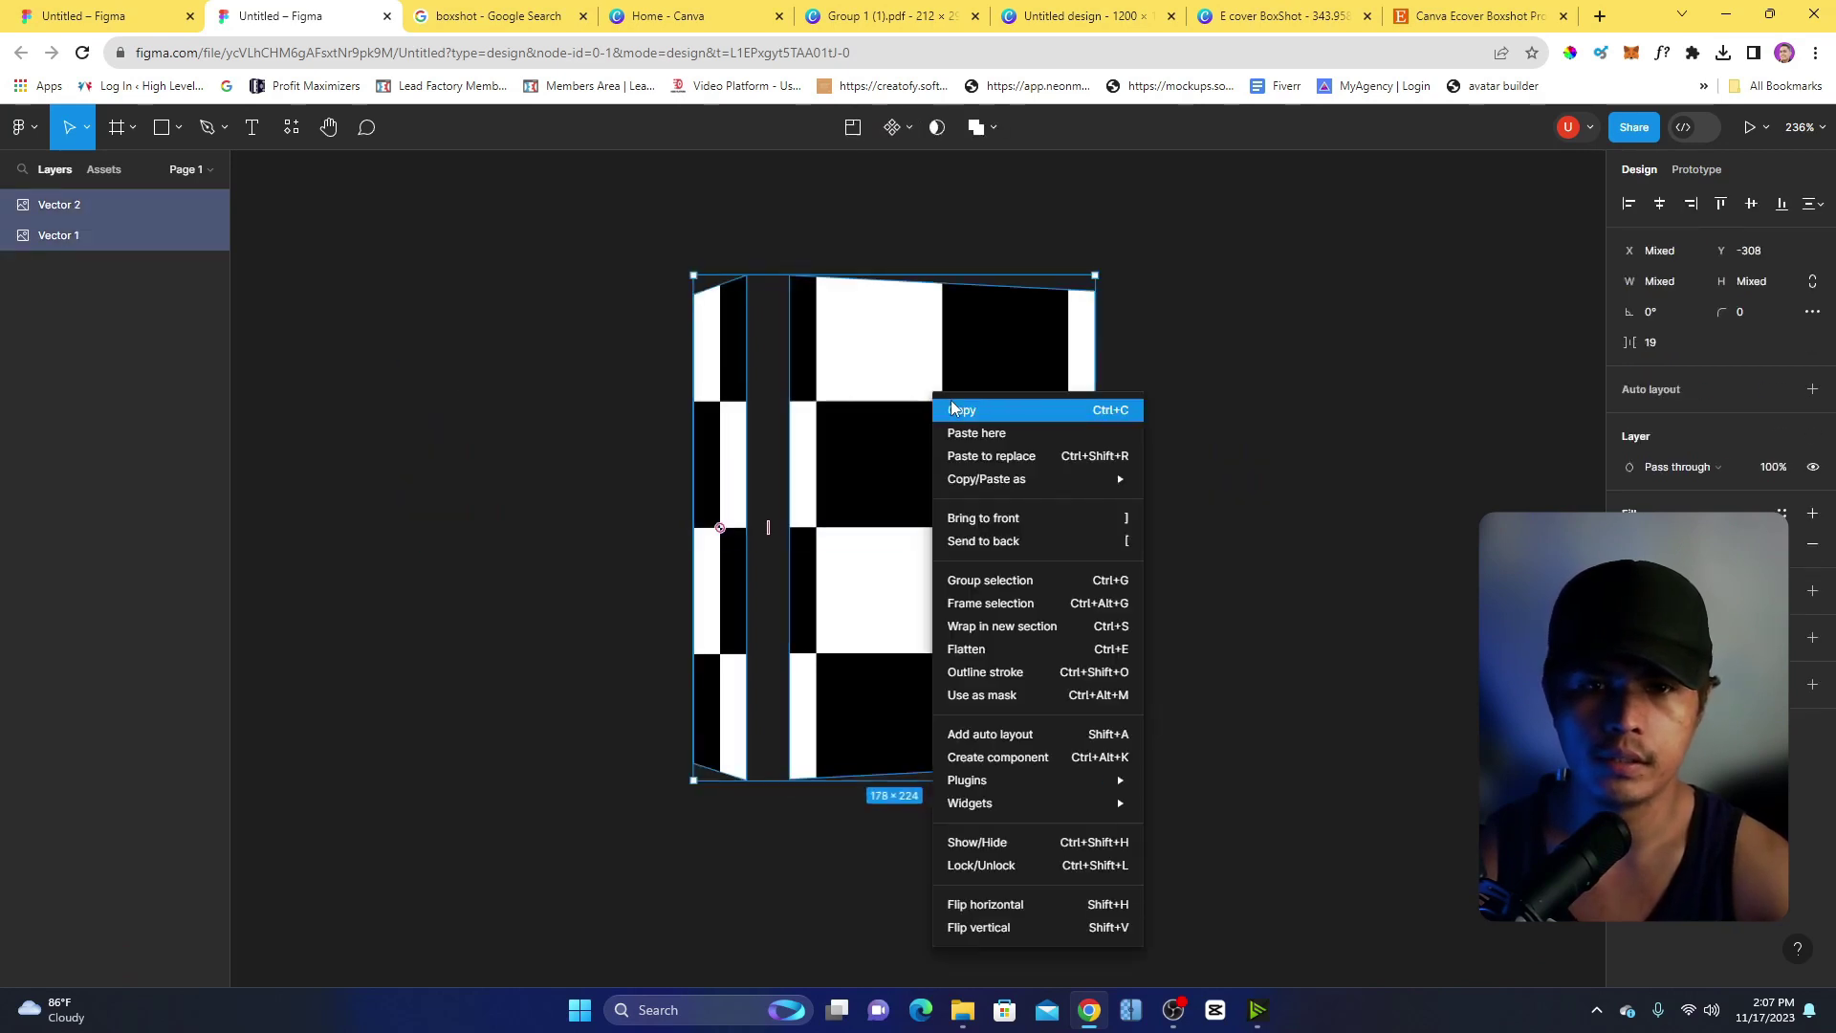
pyautogui.click(1160, 598)
pyautogui.moveTo(1159, 599); pyautogui.dragTo(1056, 432)
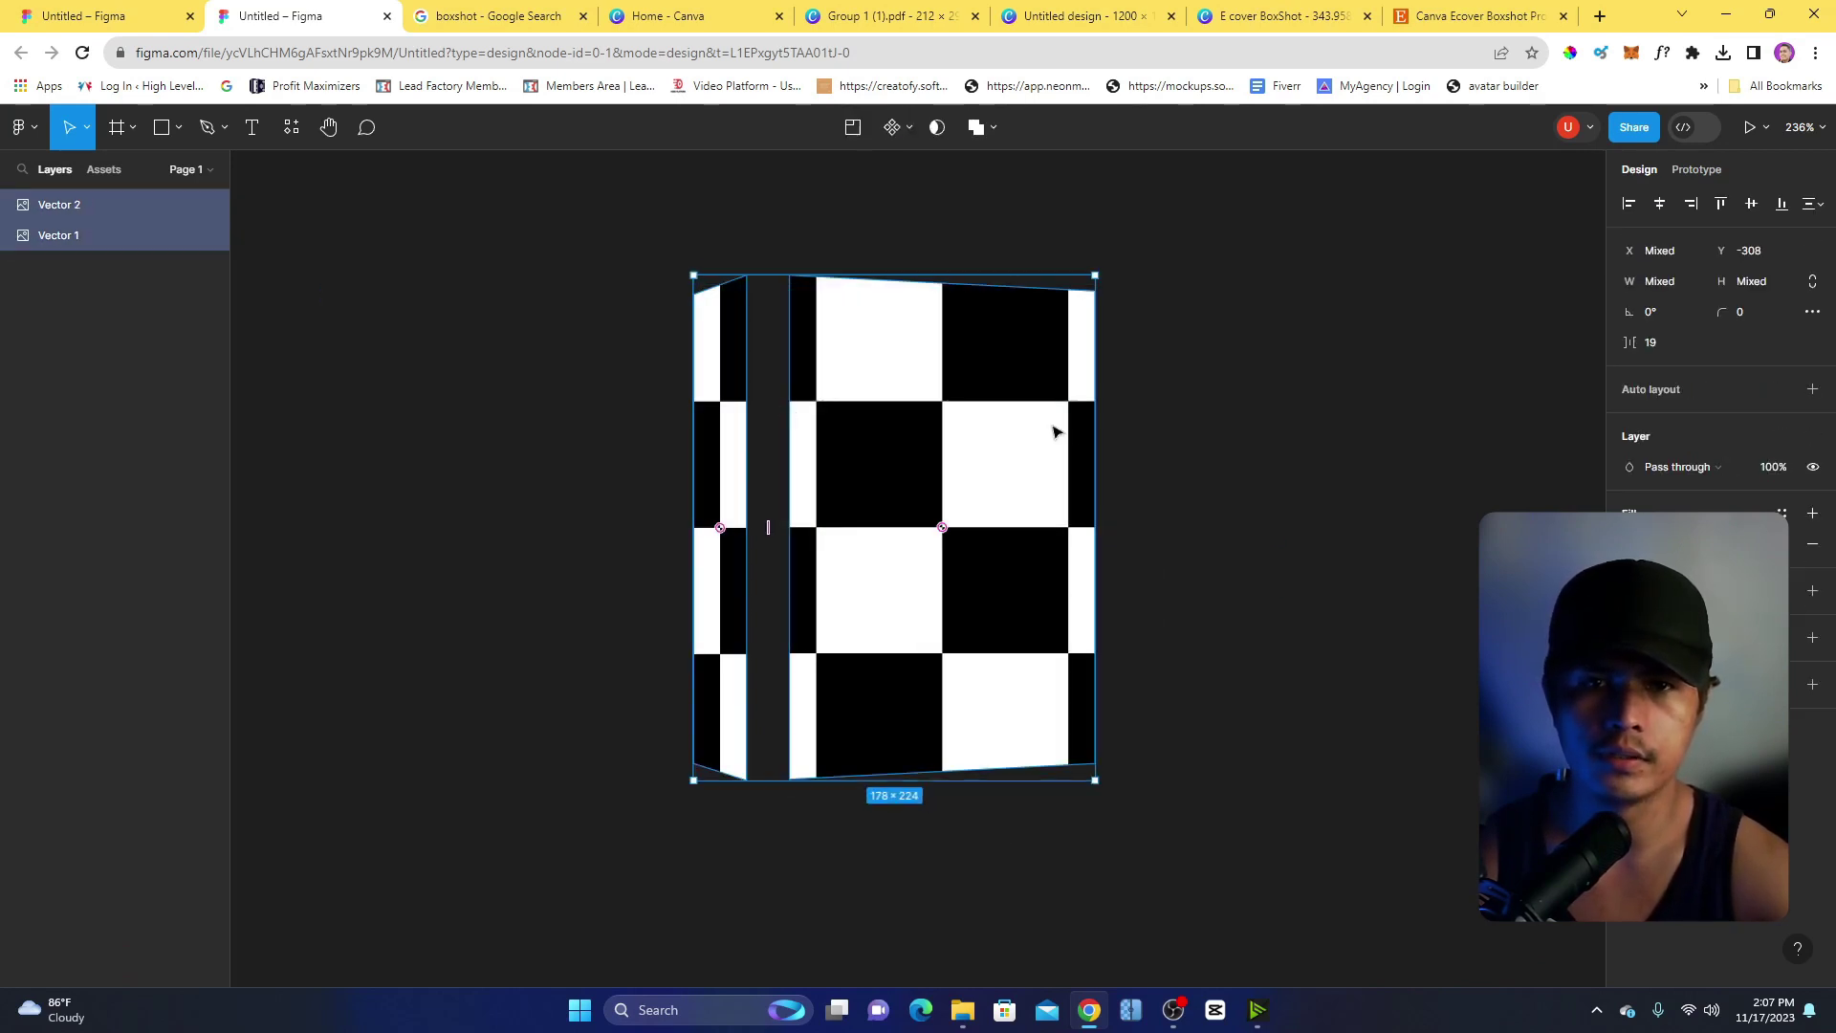
pyautogui.rightClick(949, 428)
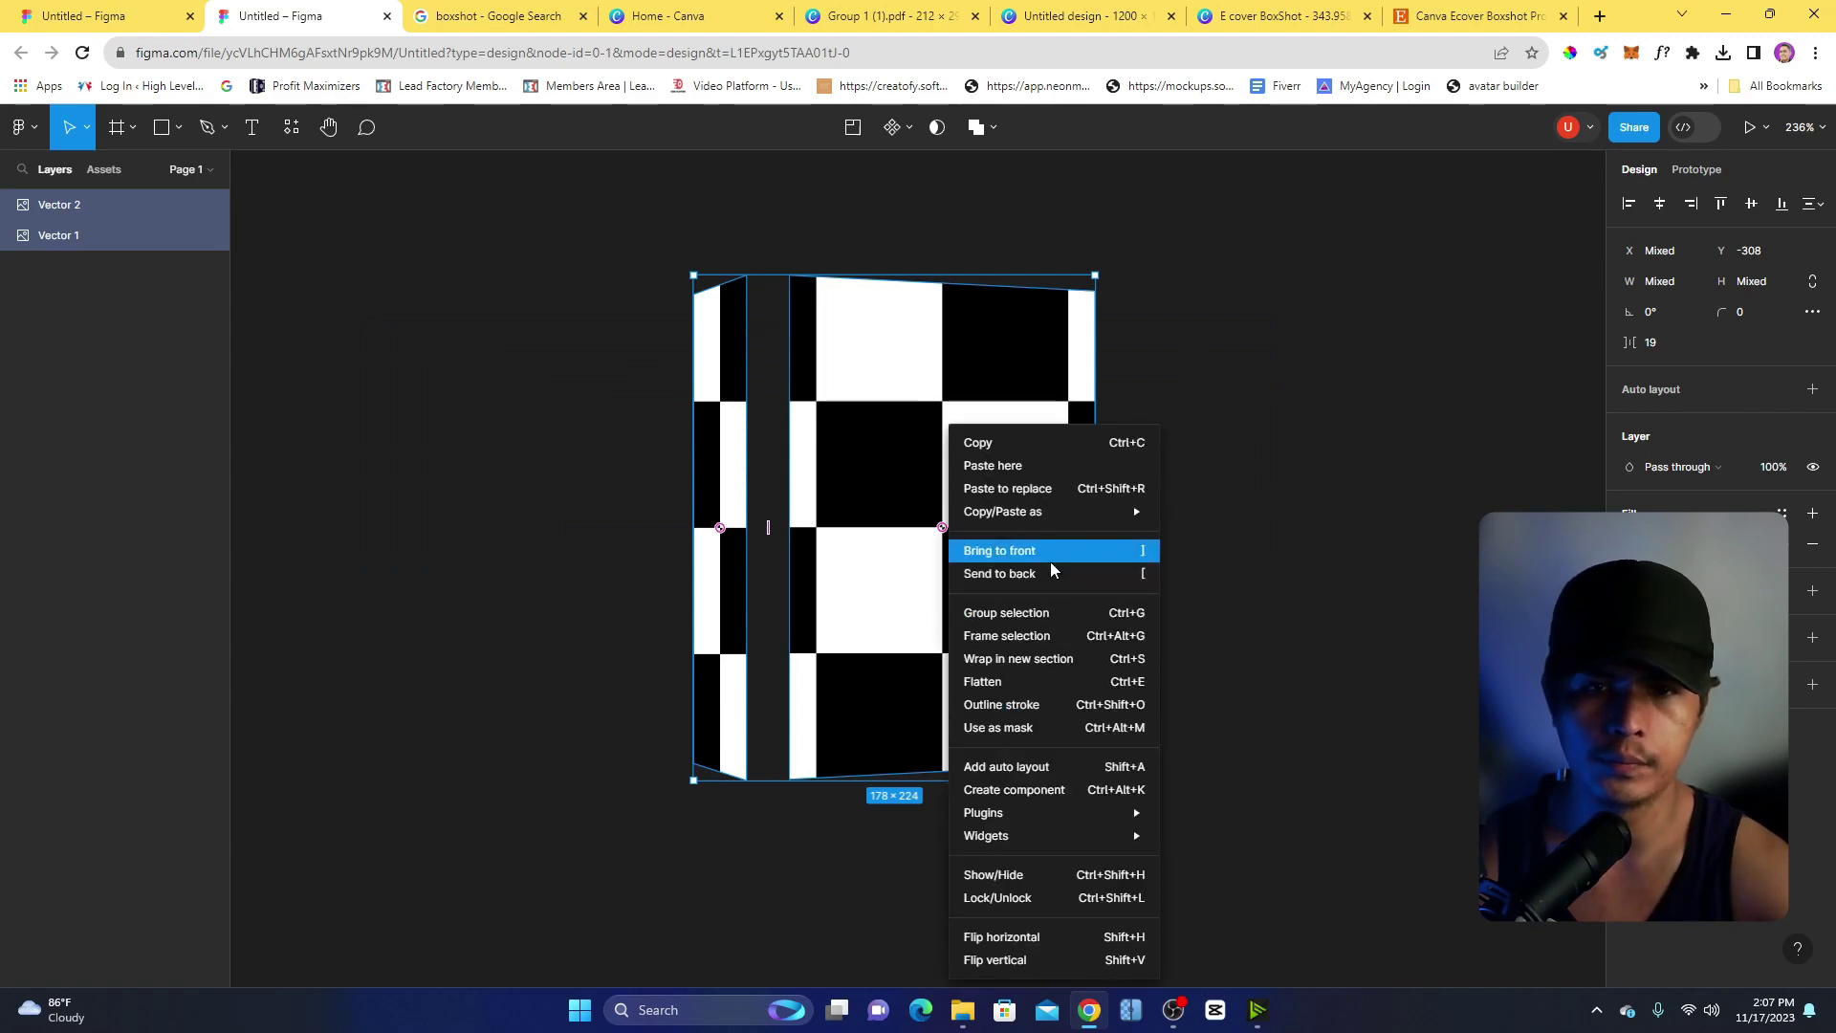
pyautogui.click(1036, 628)
pyautogui.click(1302, 656)
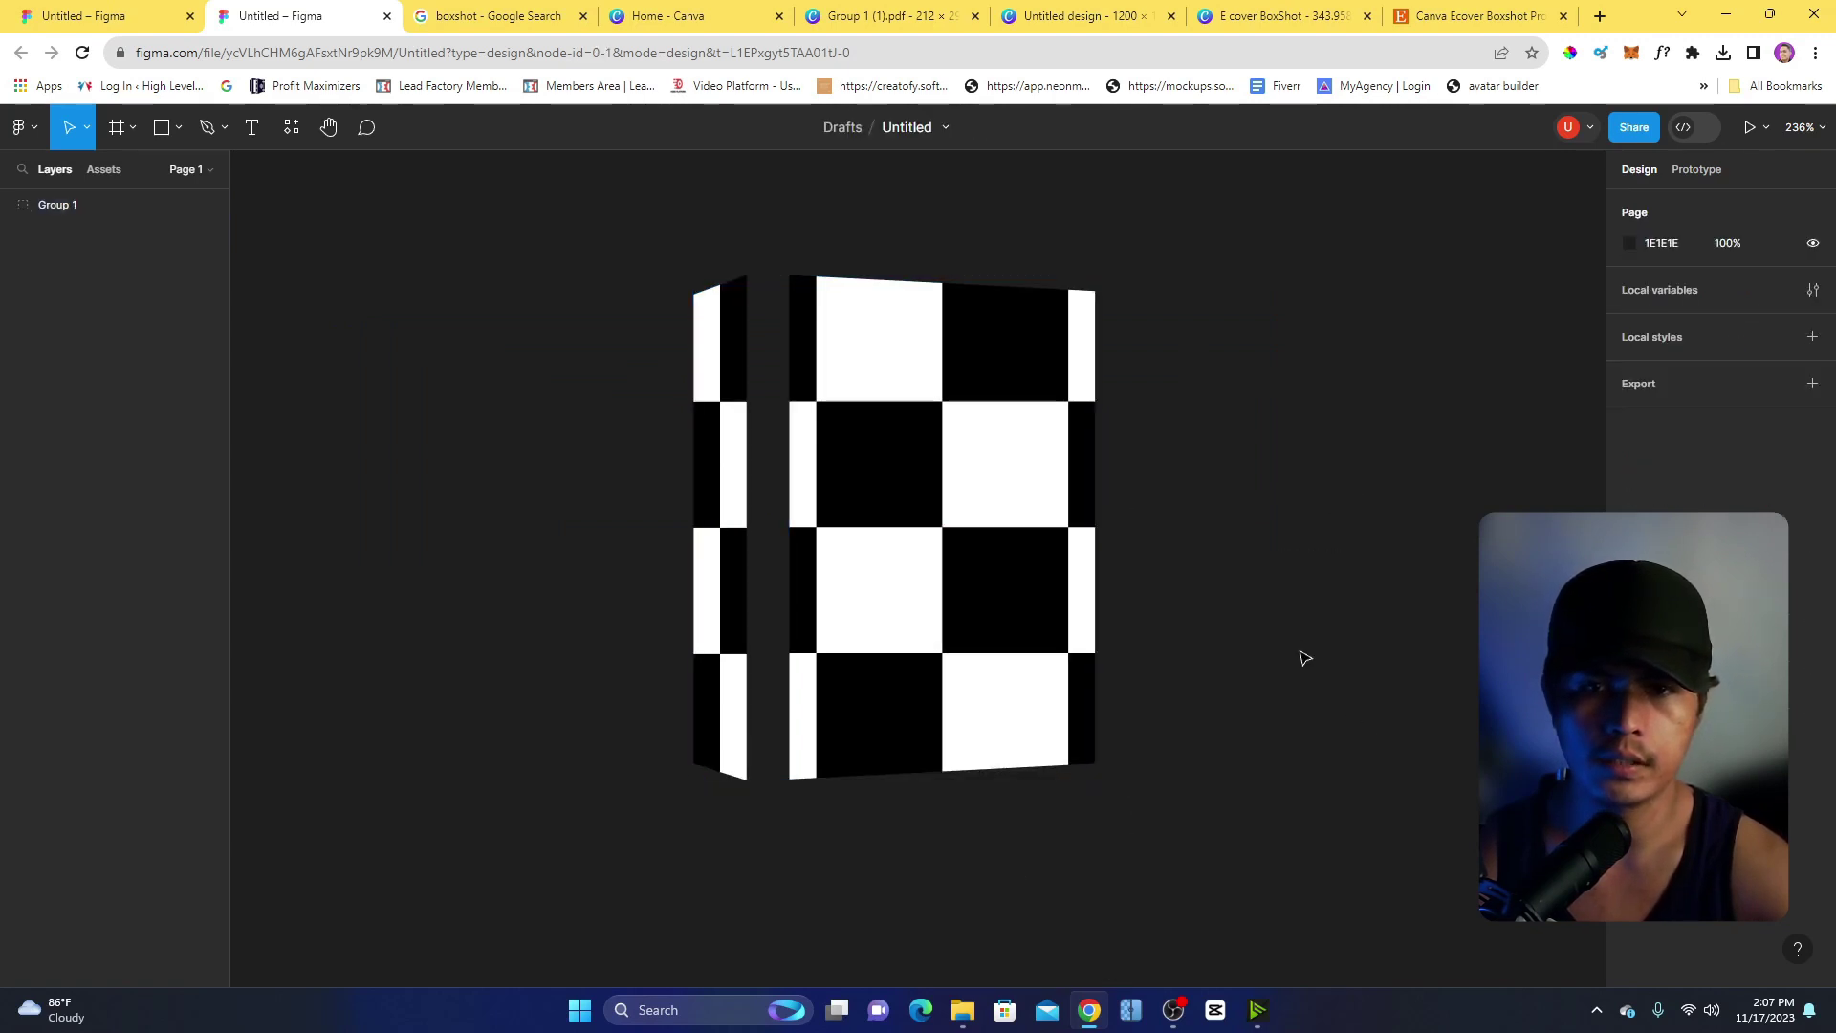
# Move the grouped faces slightly left and up, and export the group as a PDF.
pyautogui.click(897, 549)
pyautogui.moveTo(898, 549); pyautogui.dragTo(844, 545)
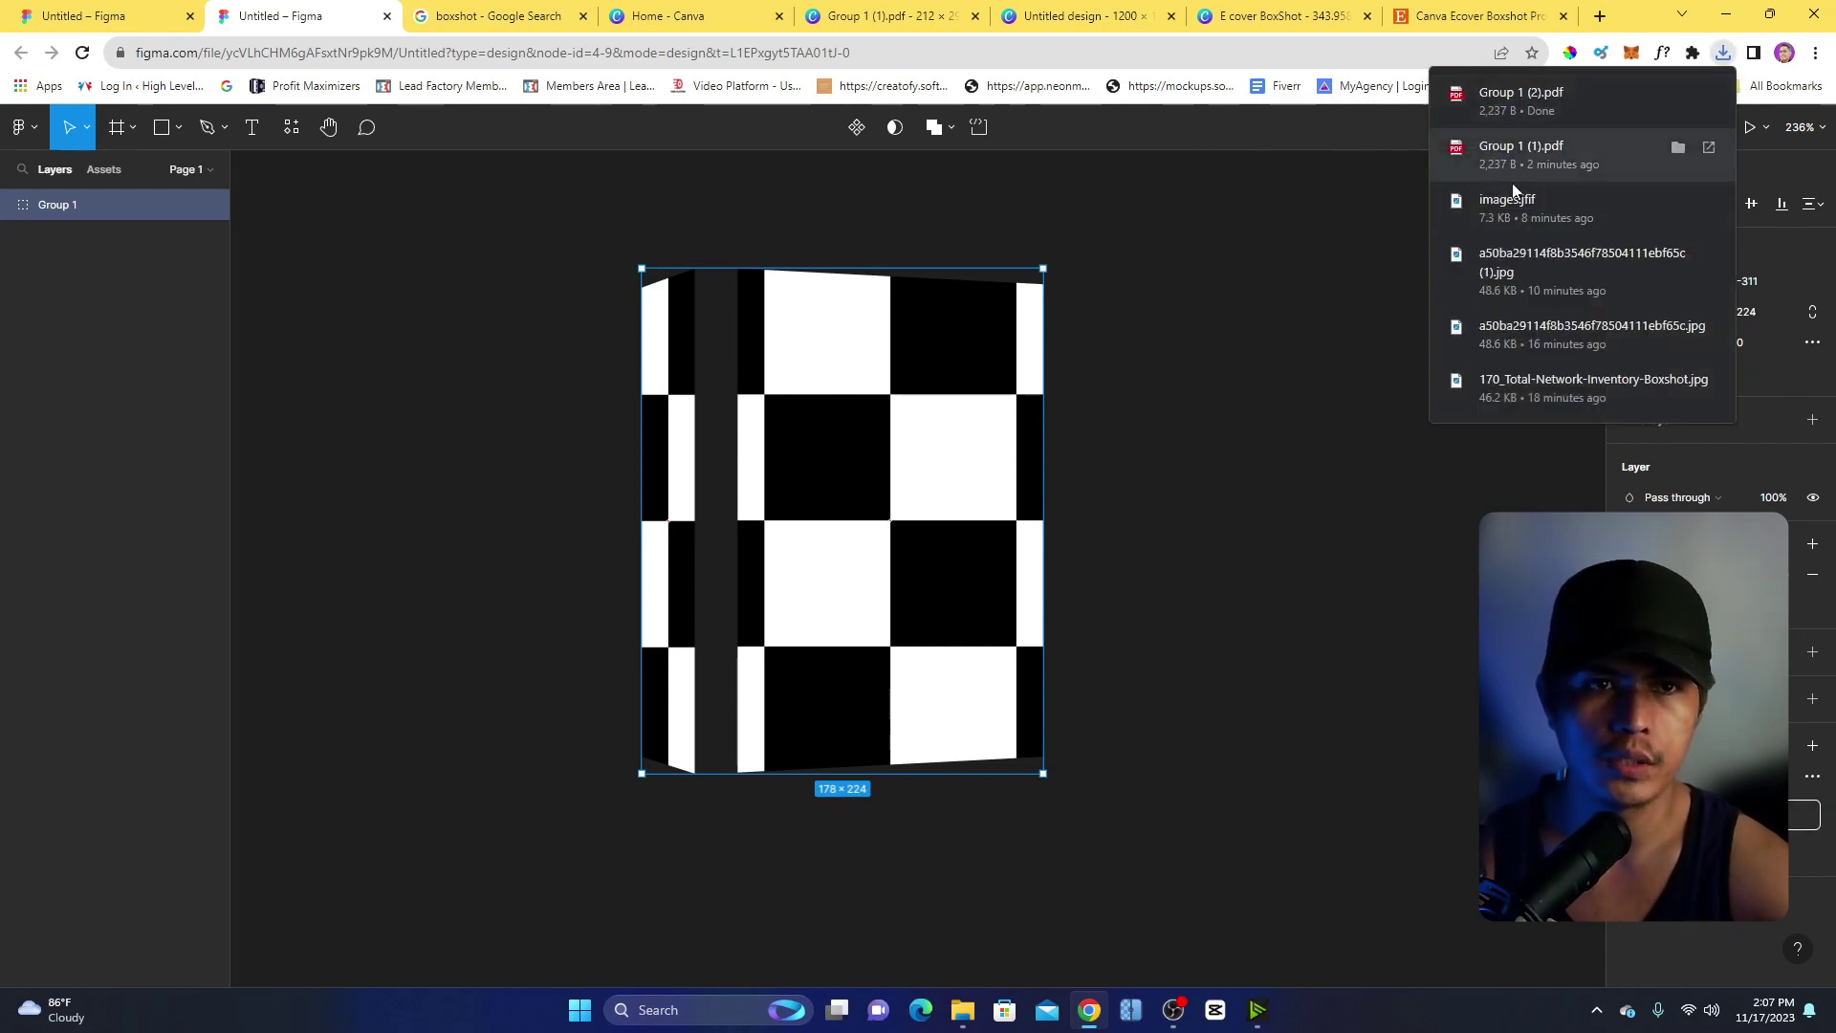
pyautogui.click(1350, 464)
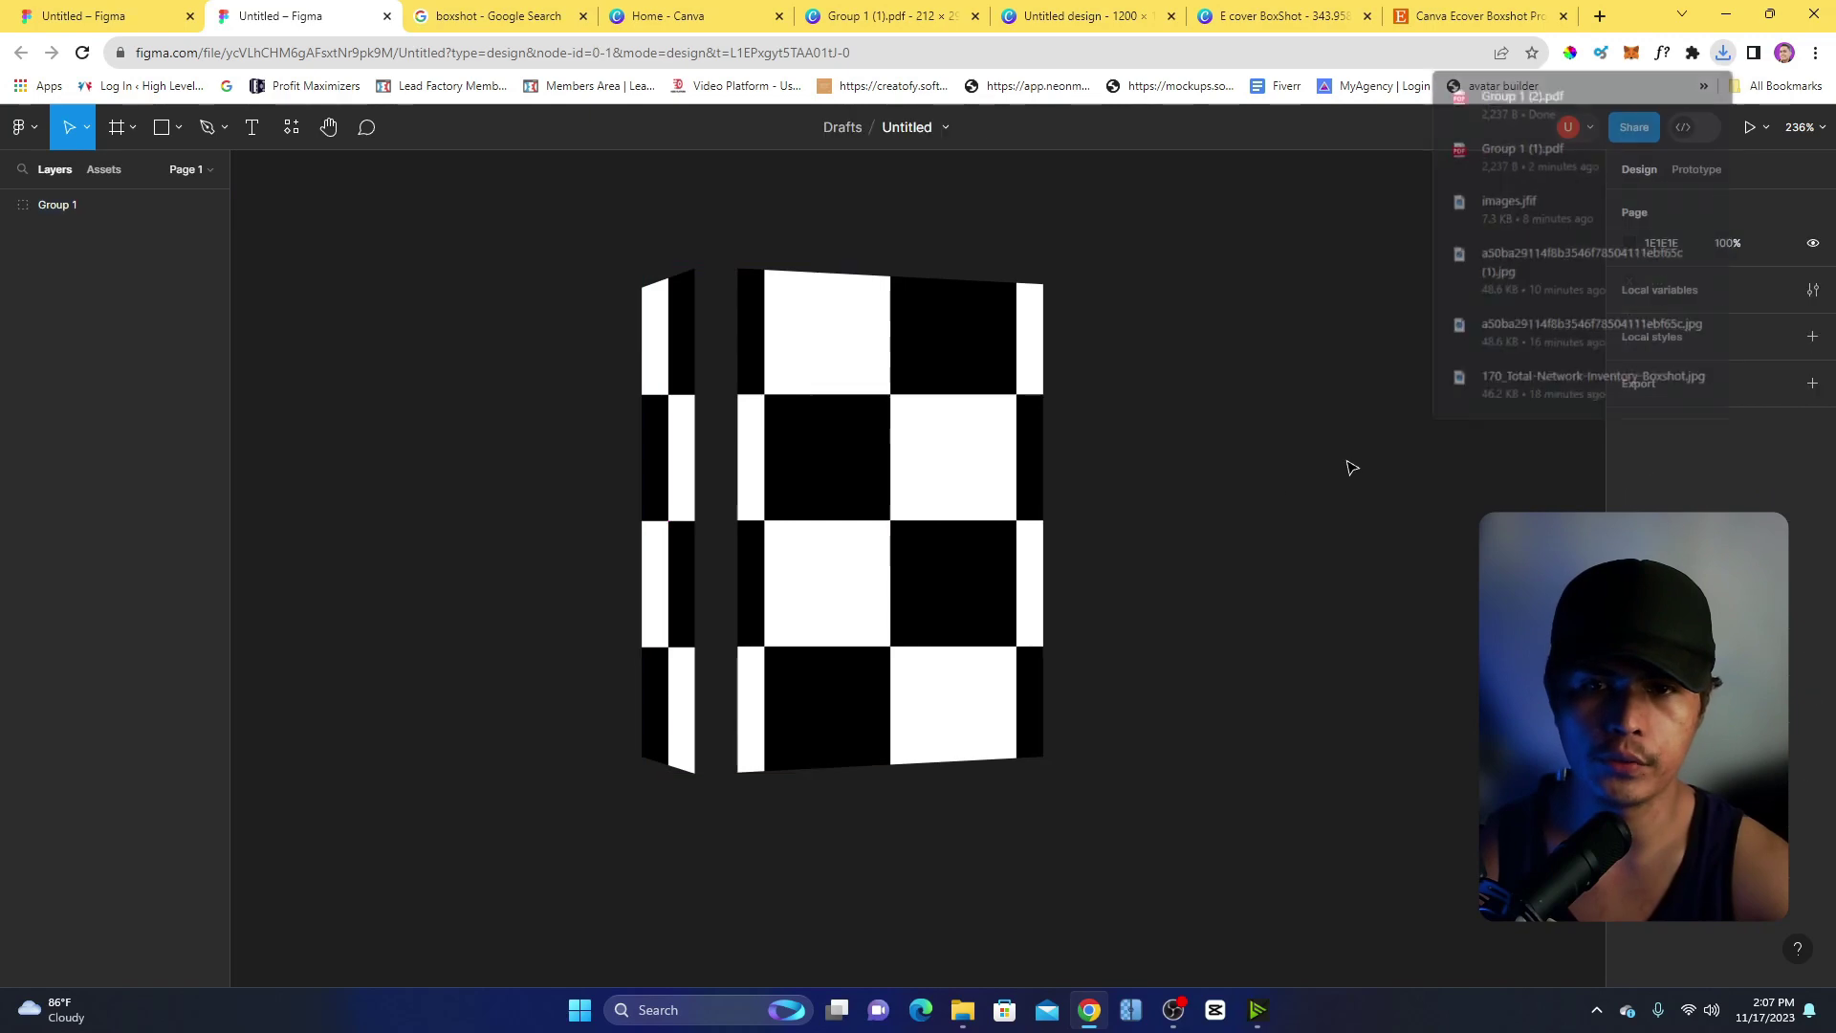
# Switch to Canva, import the exported Group 1 (2).pdf from the file explorer, and open it as a design.
pyautogui.click(731, 25)
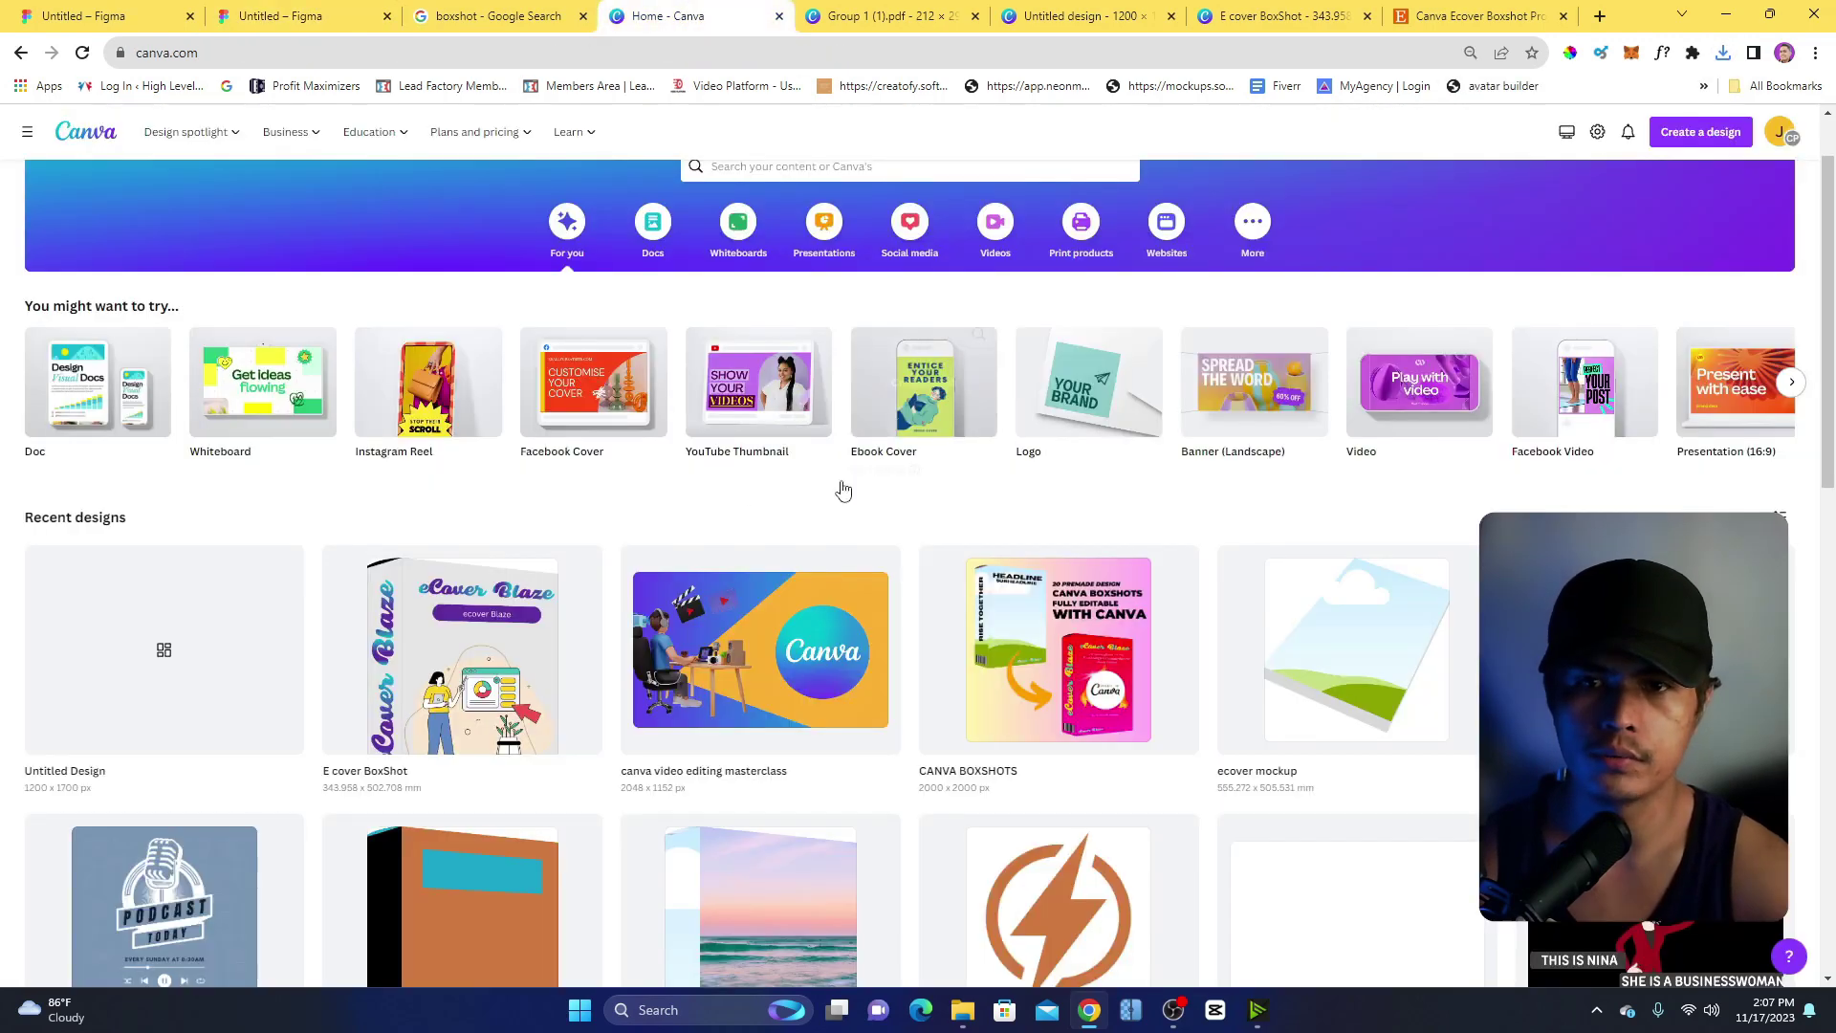
pyautogui.click(962, 1009)
pyautogui.moveTo(897, 265); pyautogui.dragTo(241, 545)
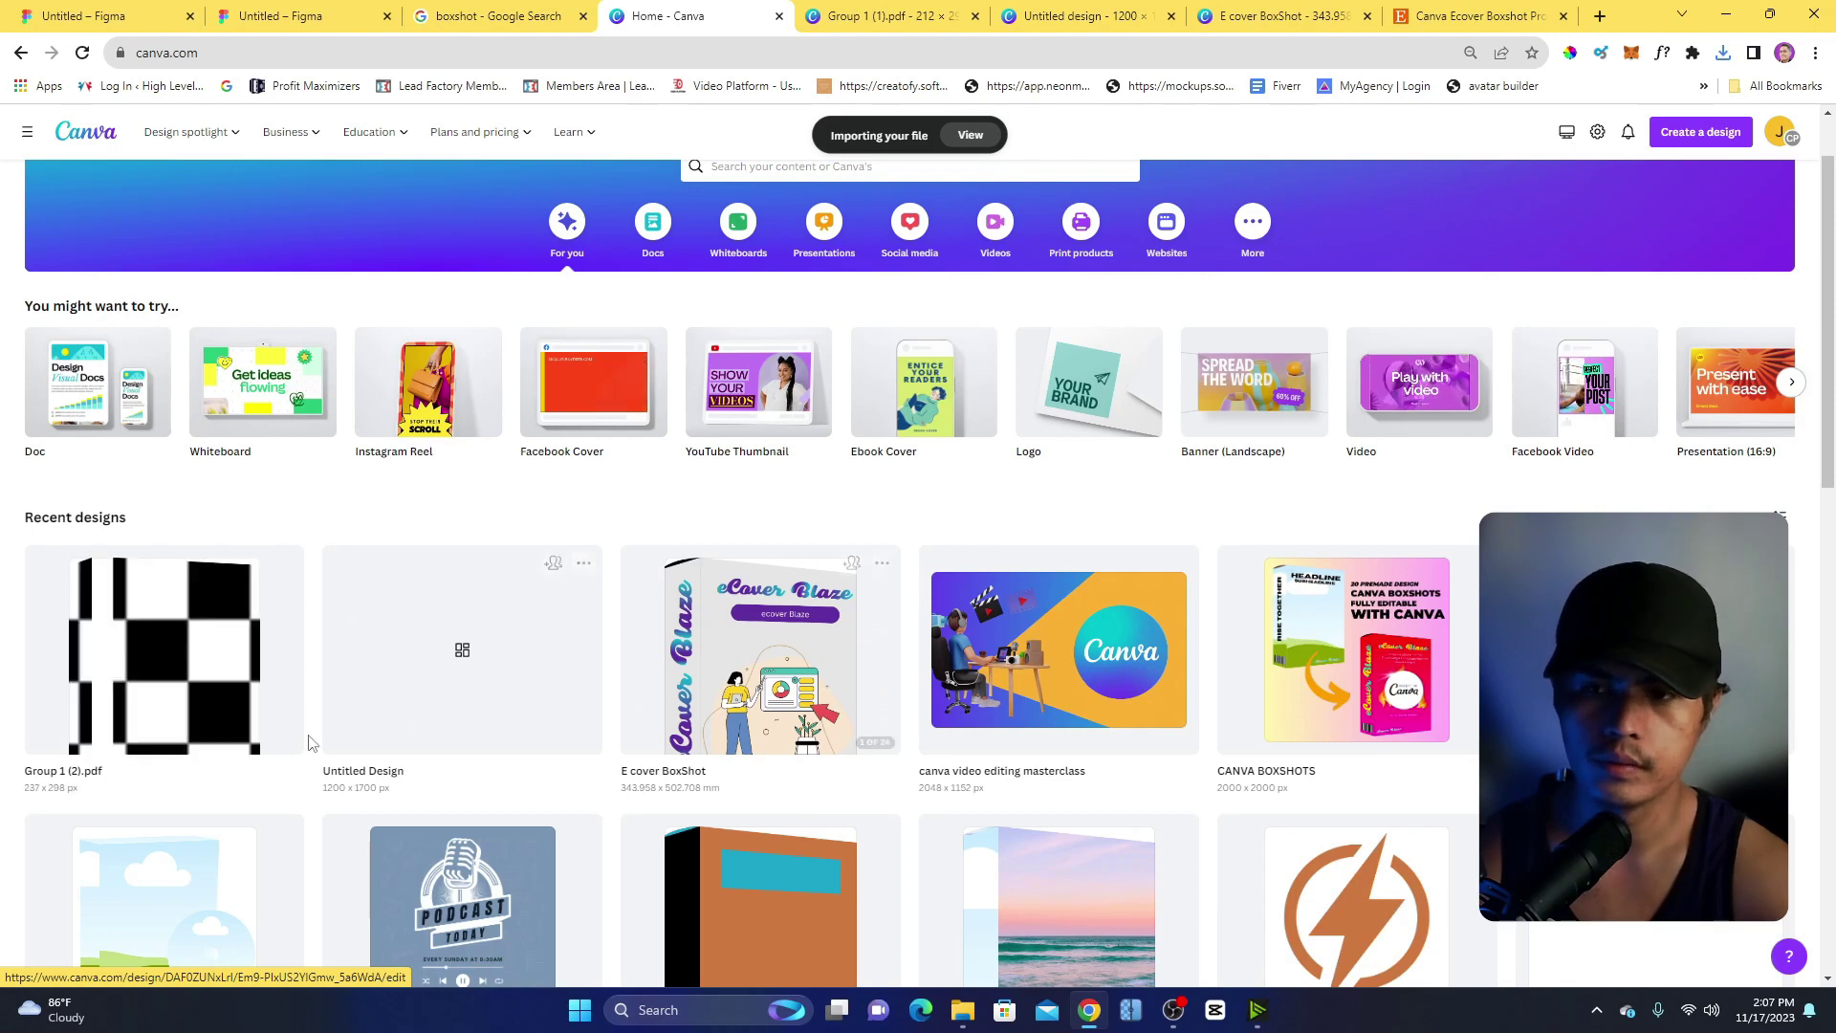
pyautogui.click(194, 698)
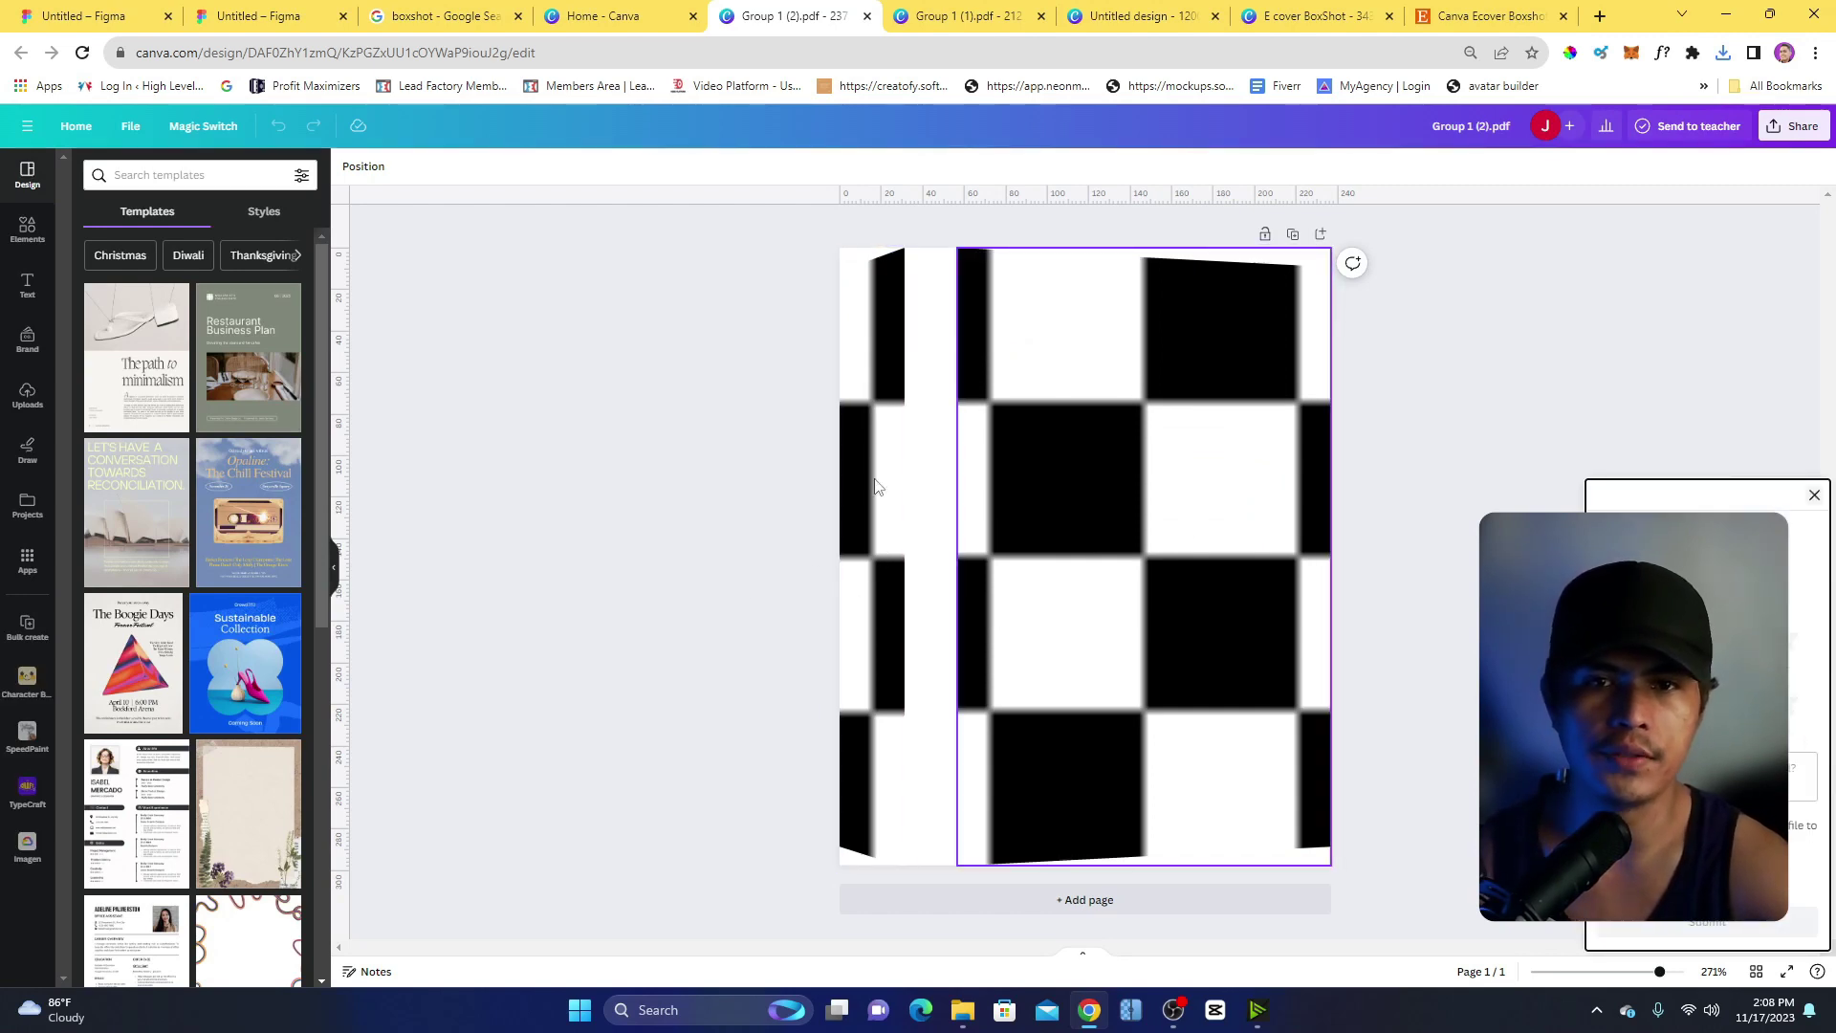
# Recolour the checkered front face with the orange-brown from the Sider Road palette.
pyautogui.click(1278, 534)
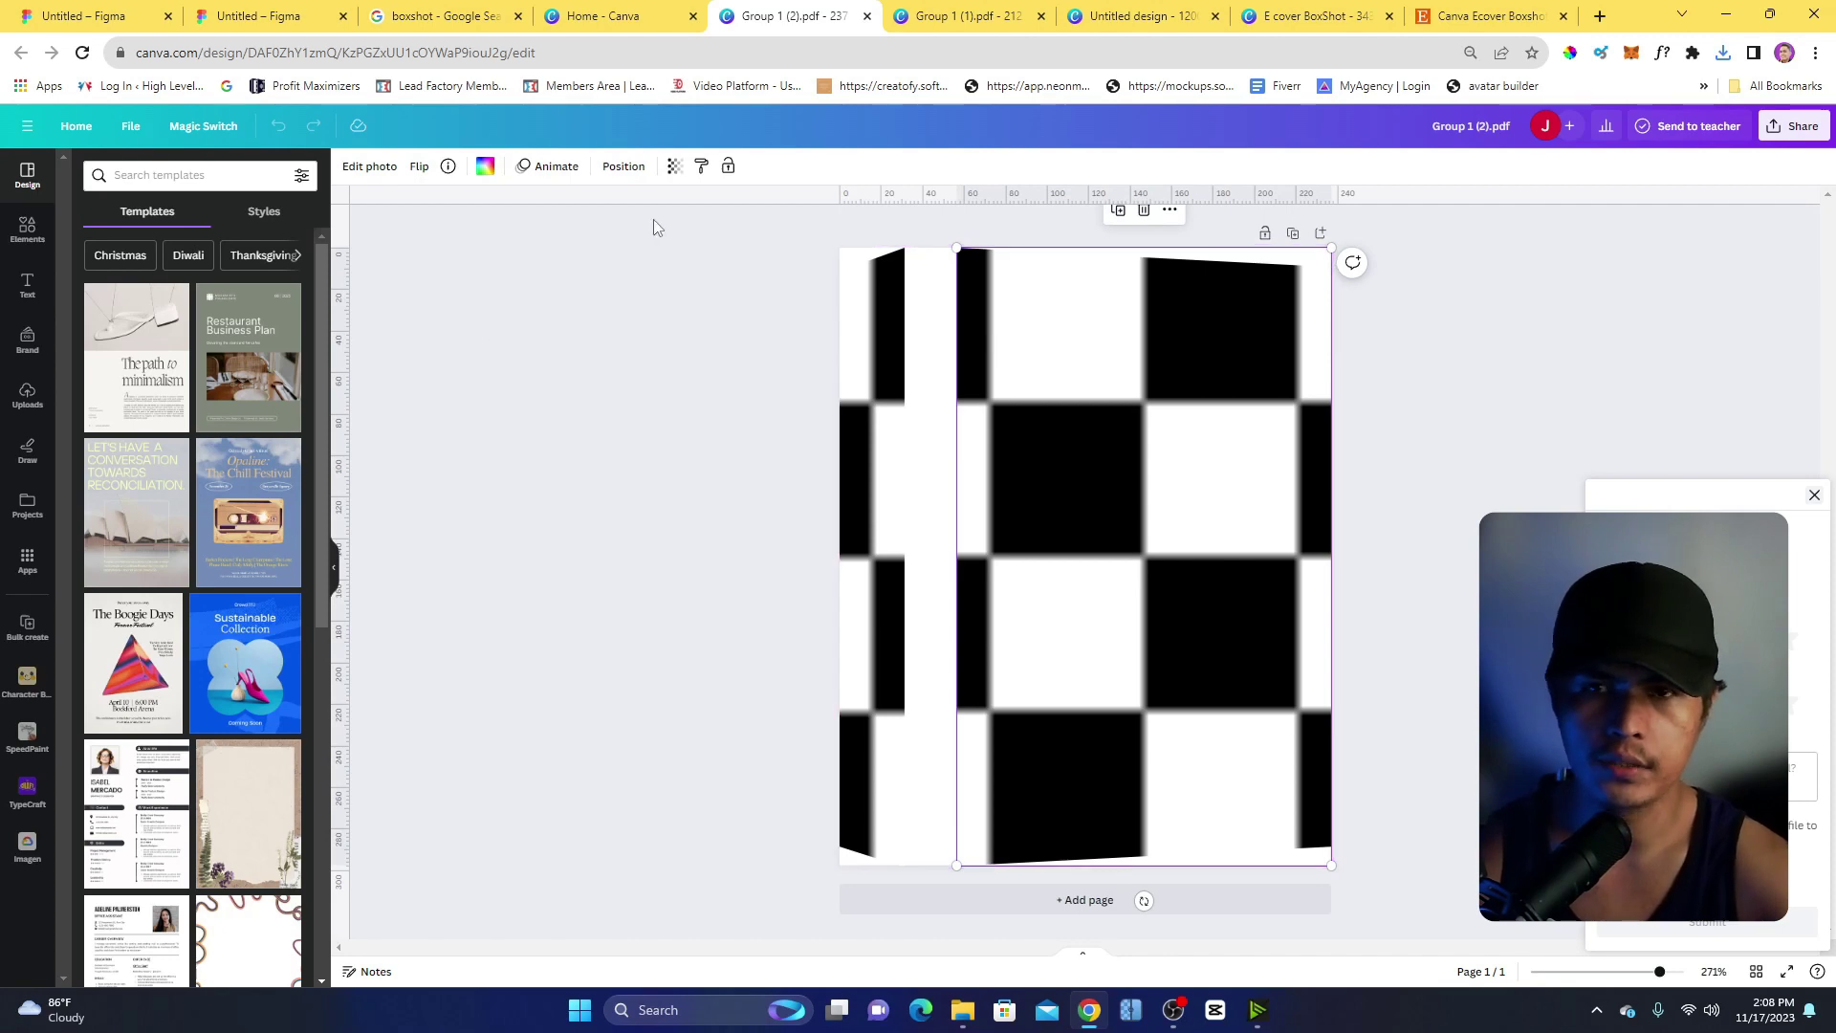
pyautogui.click(485, 170)
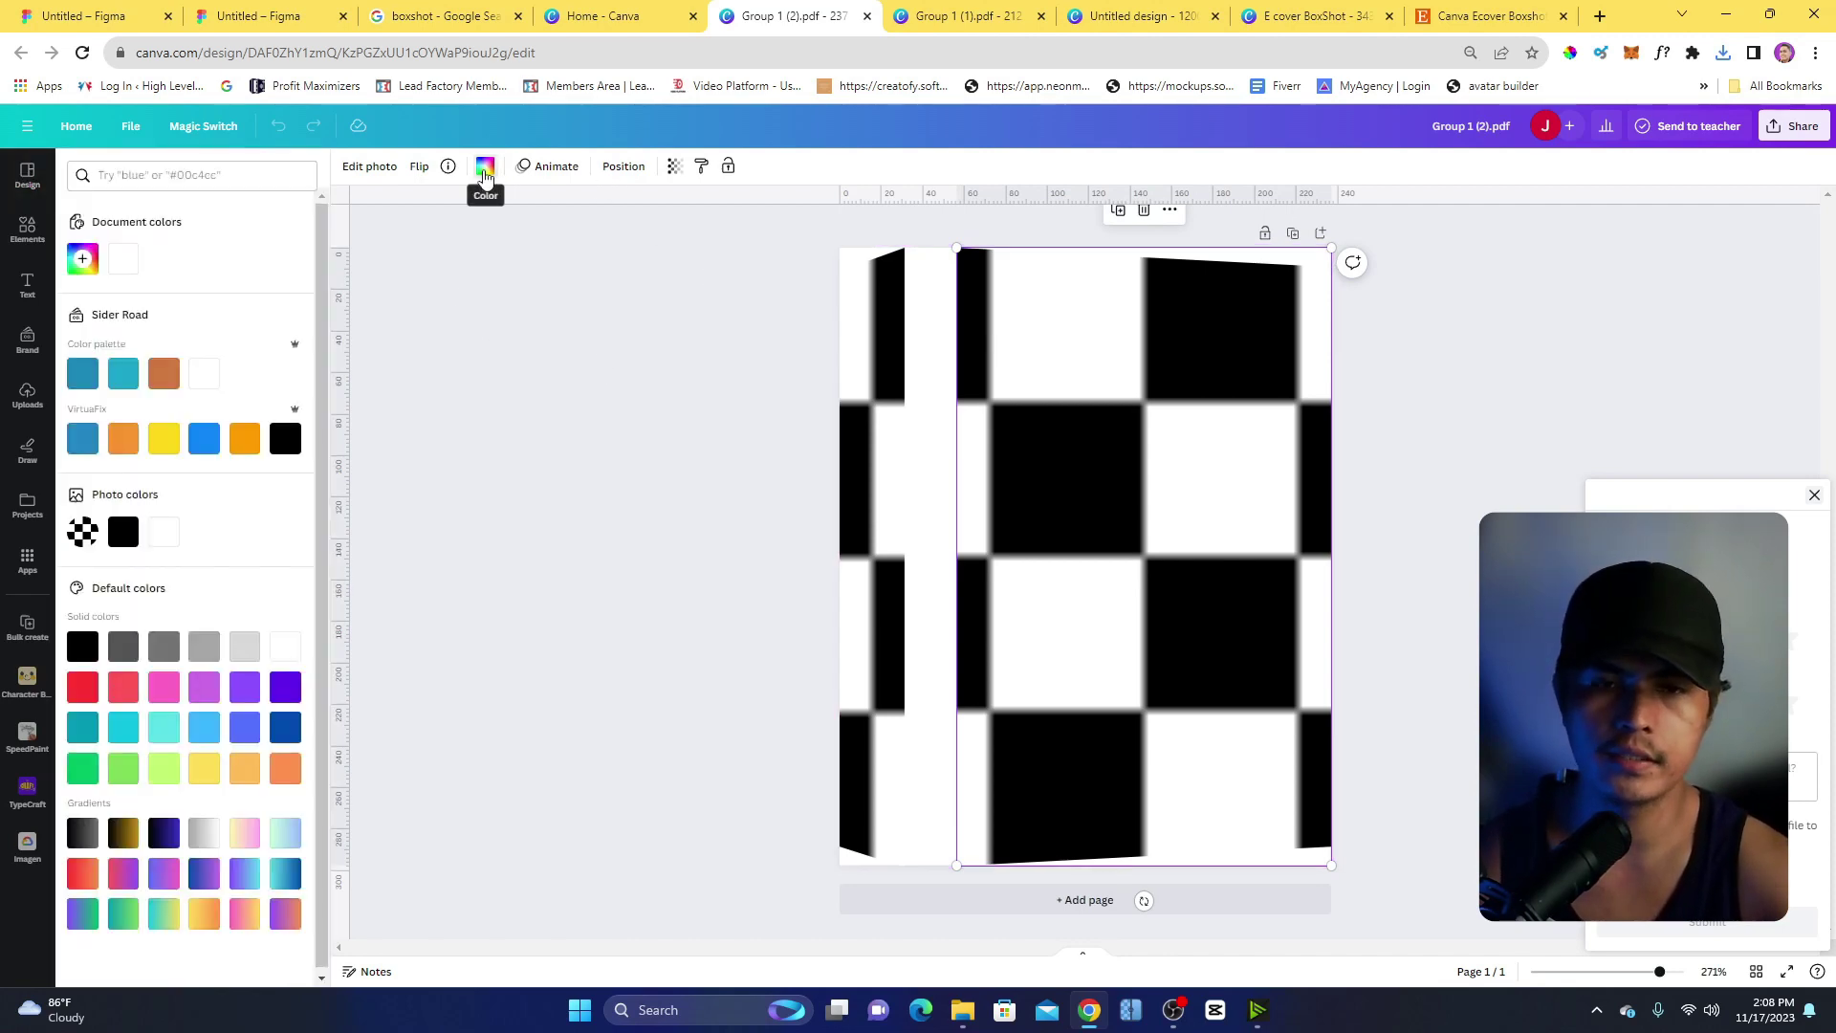
pyautogui.click(168, 381)
# Recolour the checkered side face with the teal from the Sider Road palette.
pyautogui.click(882, 491)
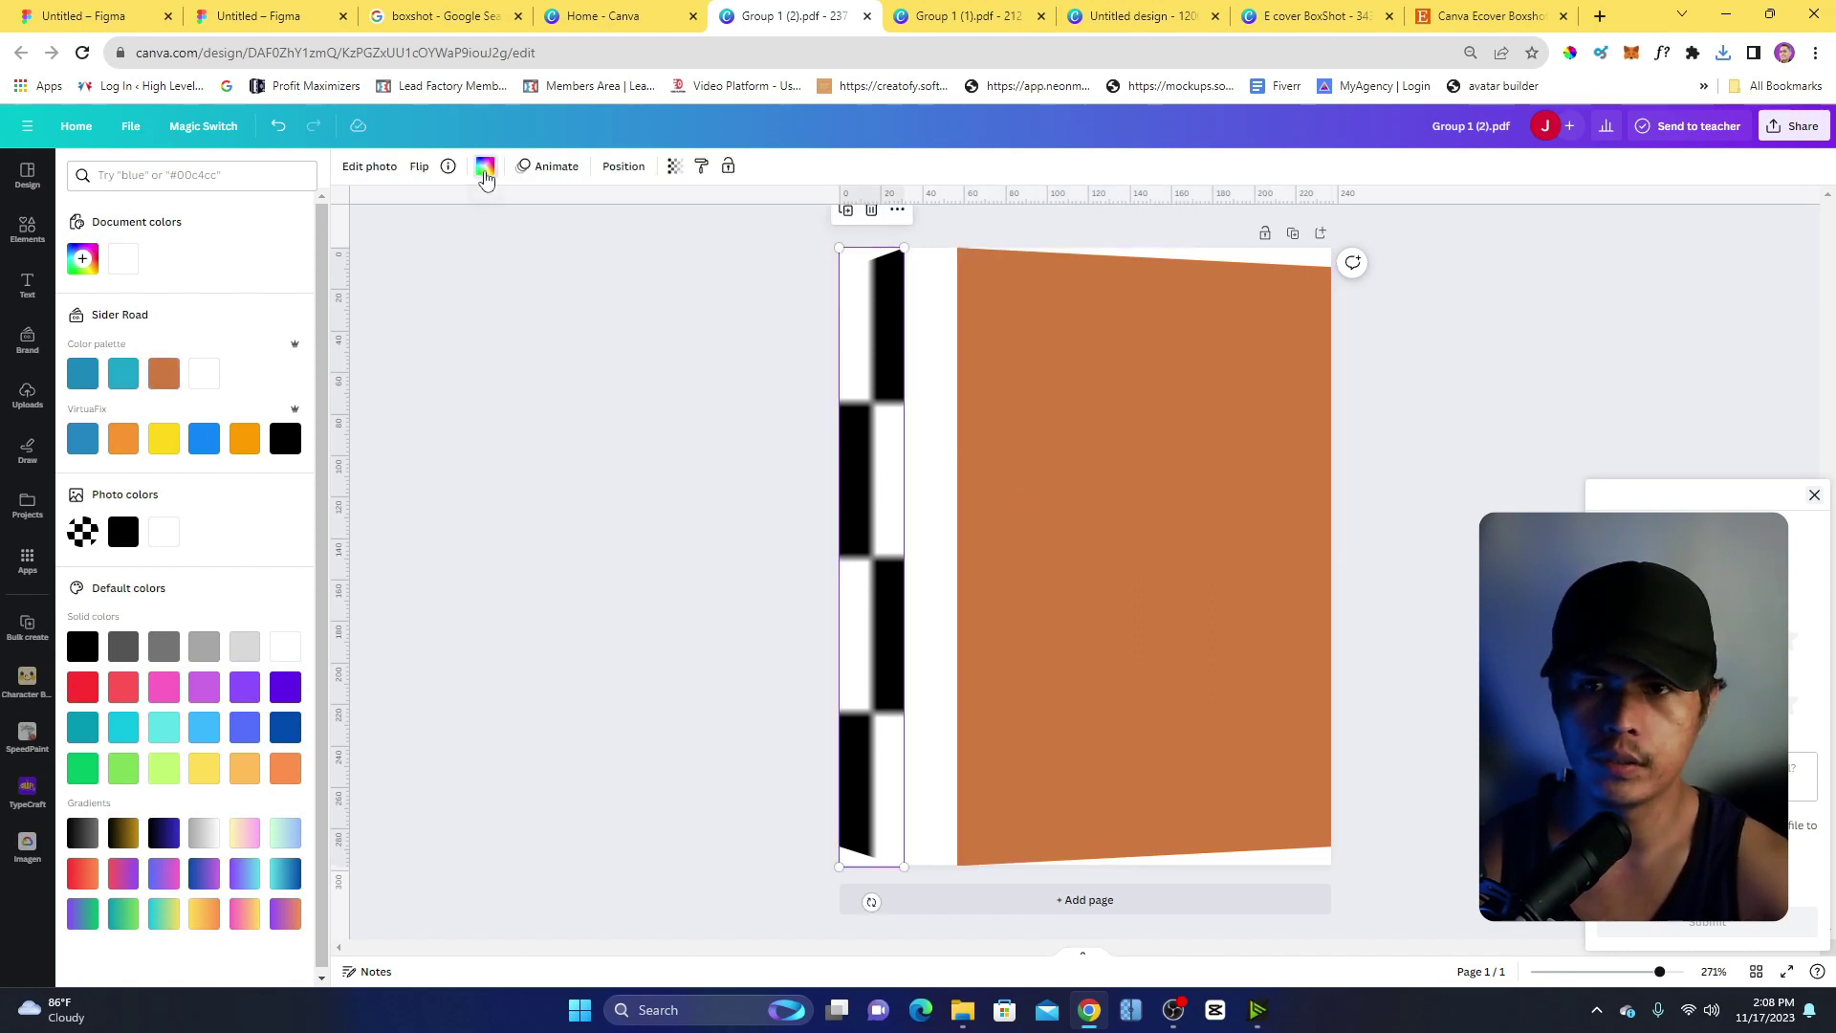
pyautogui.click(485, 171)
pyautogui.click(485, 170)
pyautogui.click(123, 373)
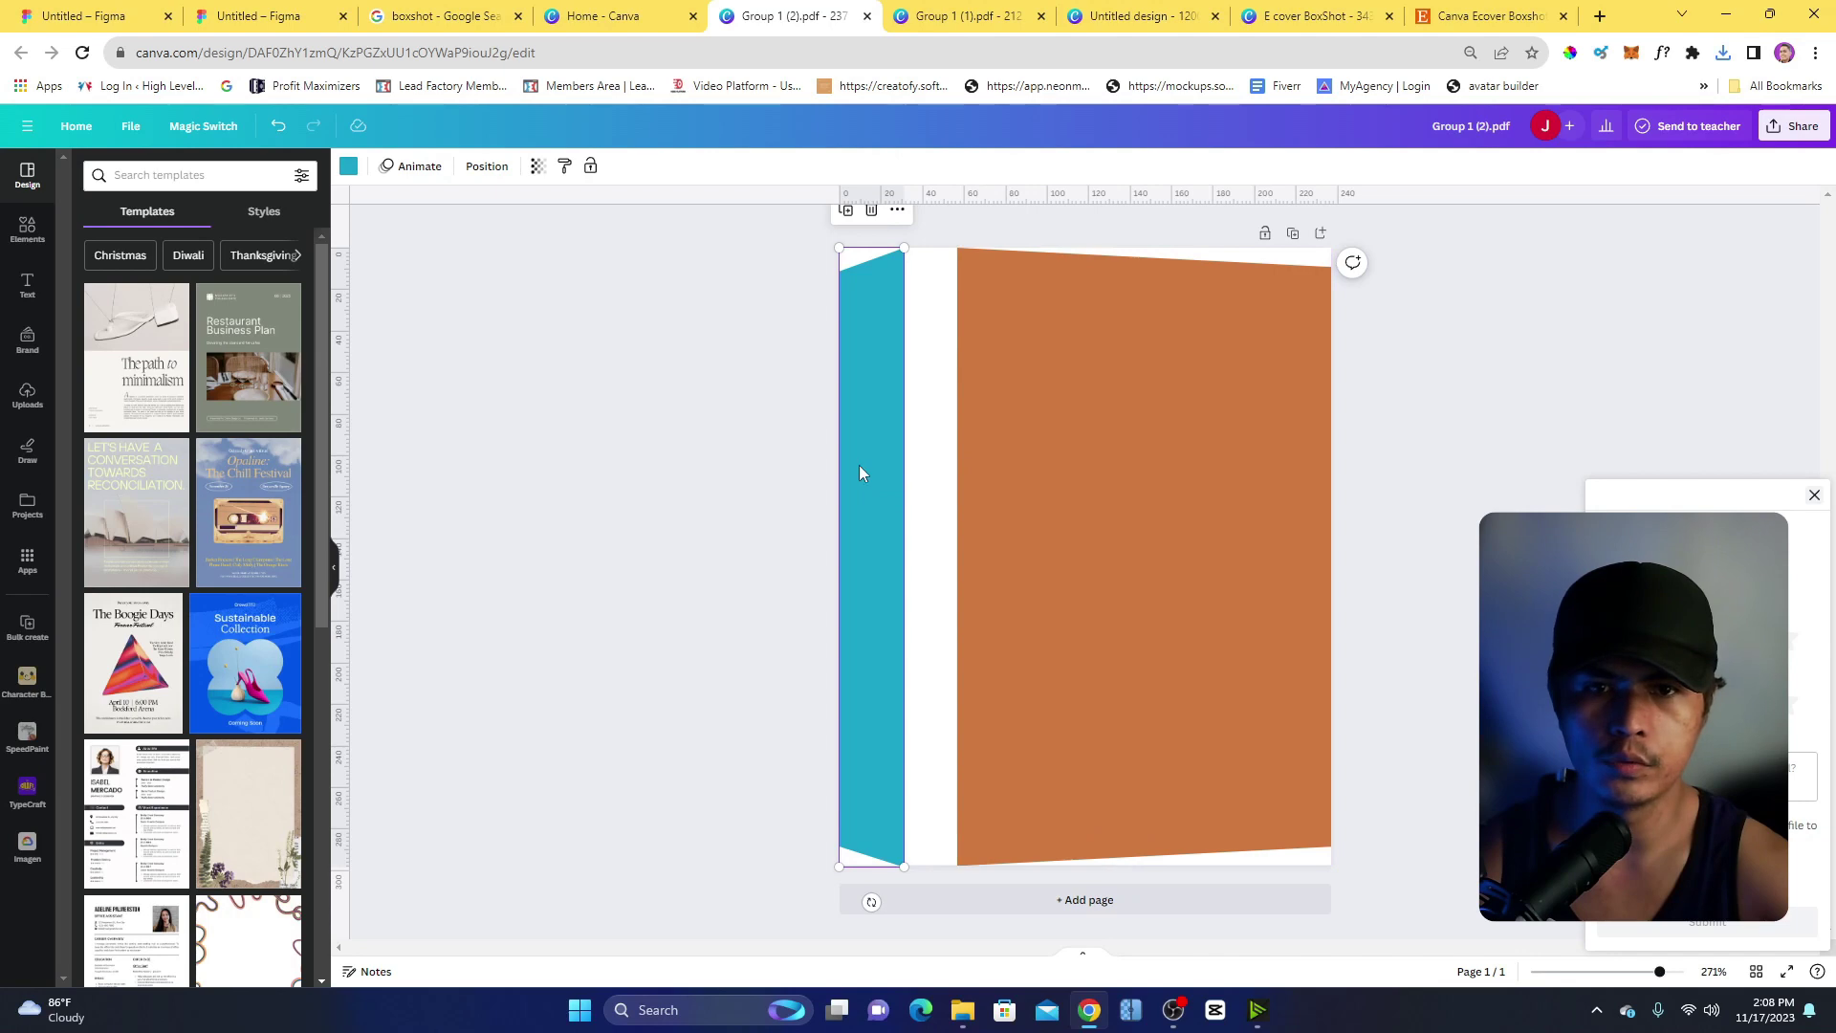
# Move the teal side face against the front face's edge, and shift both faces left to centre the box on the page.
pyautogui.moveTo(863, 468); pyautogui.dragTo(919, 466)
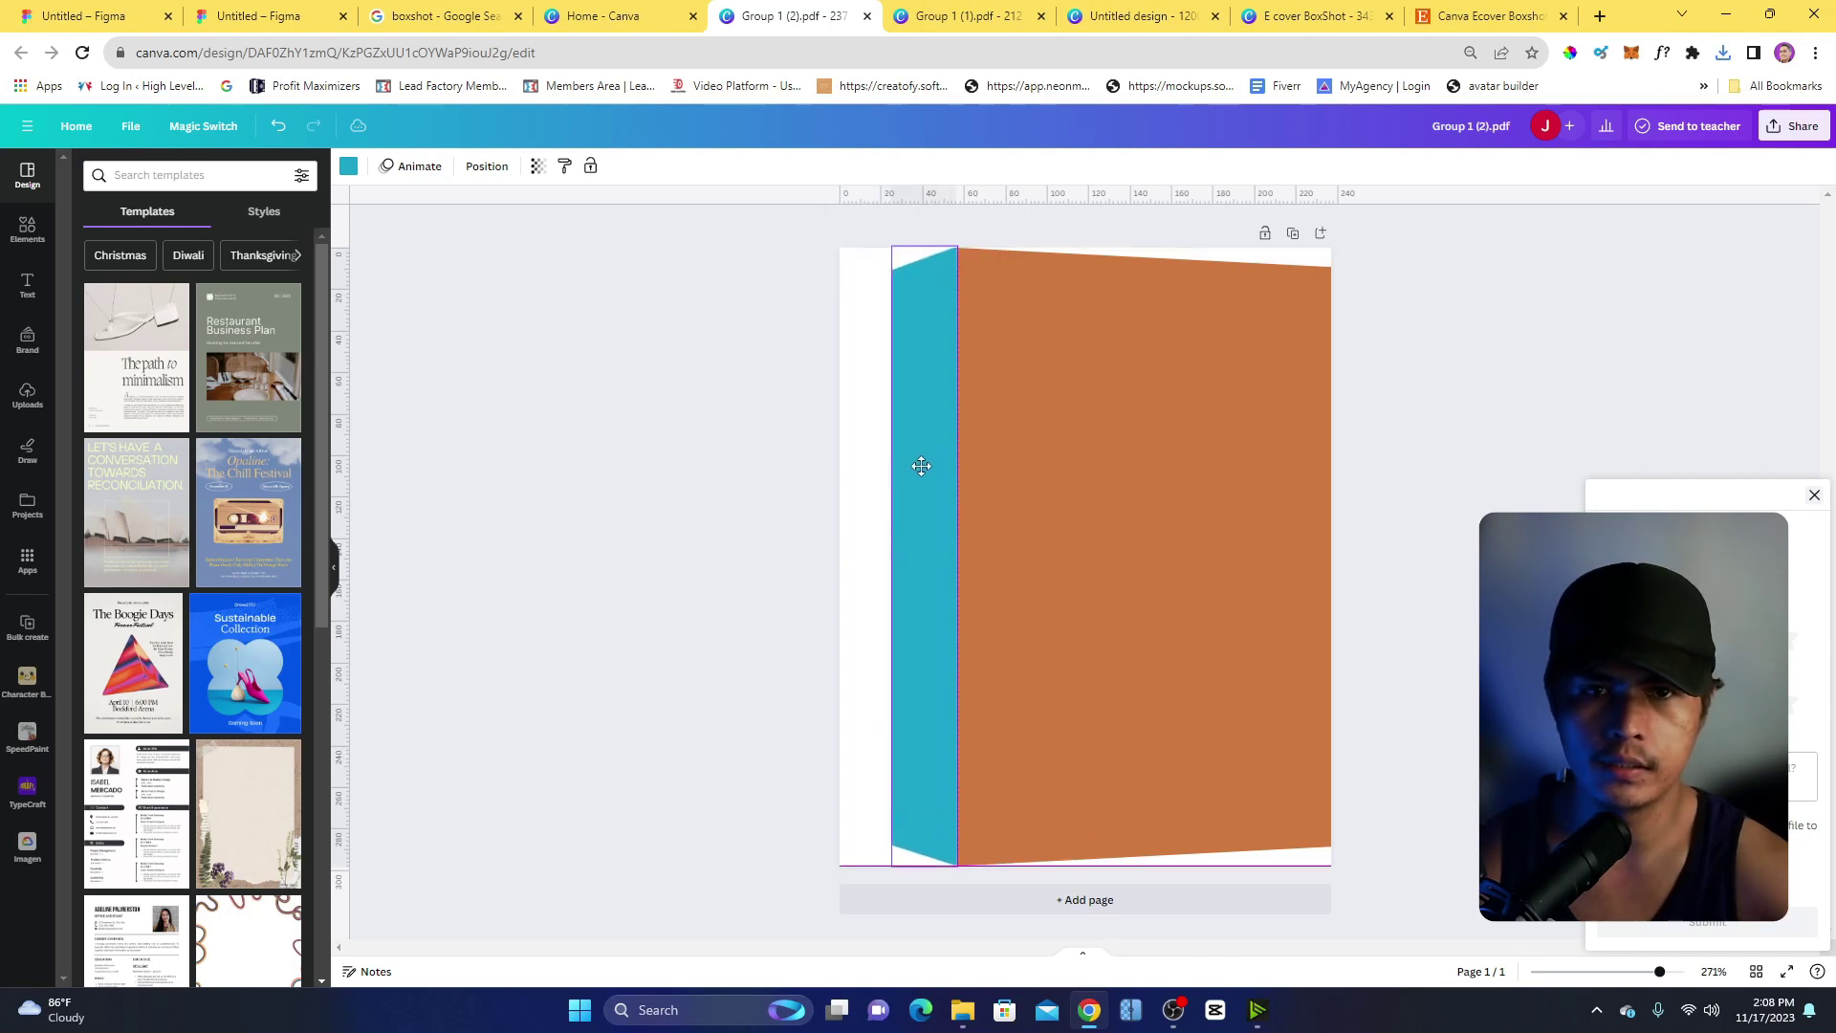
pyautogui.click(1190, 491)
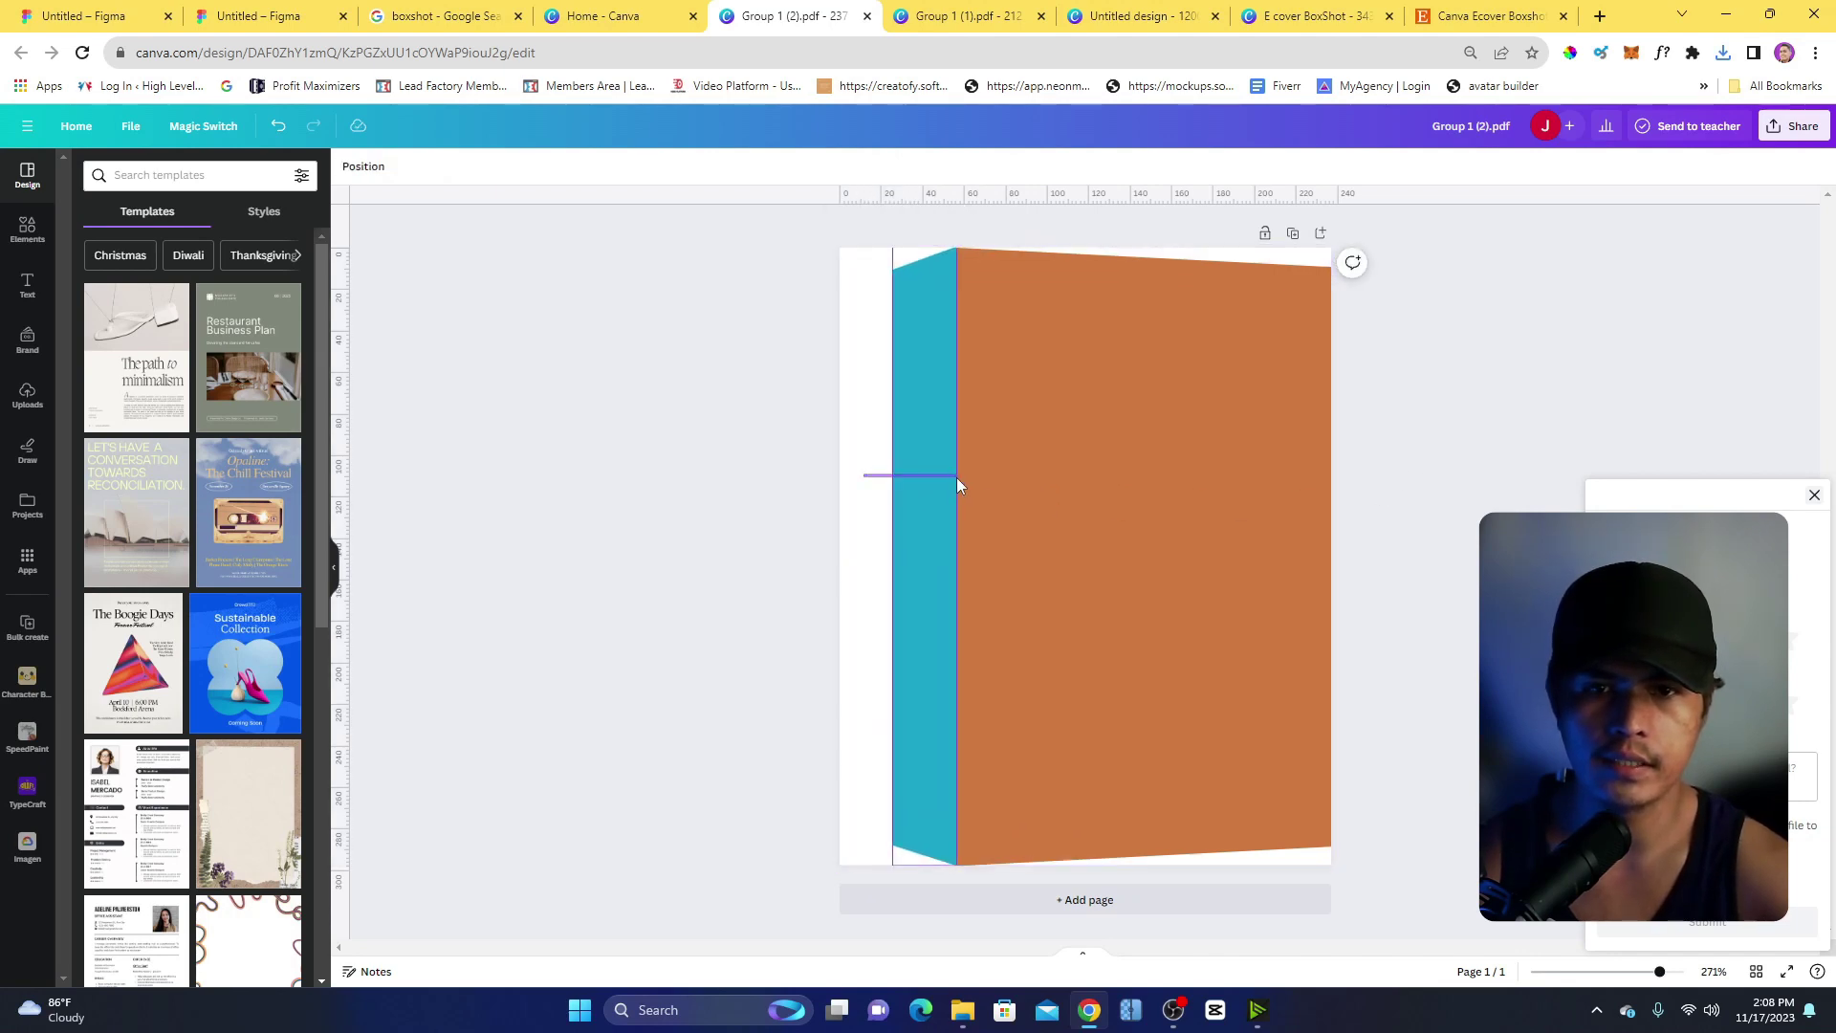
pyautogui.moveTo(1021, 488); pyautogui.dragTo(995, 486)
pyautogui.click(1128, 440)
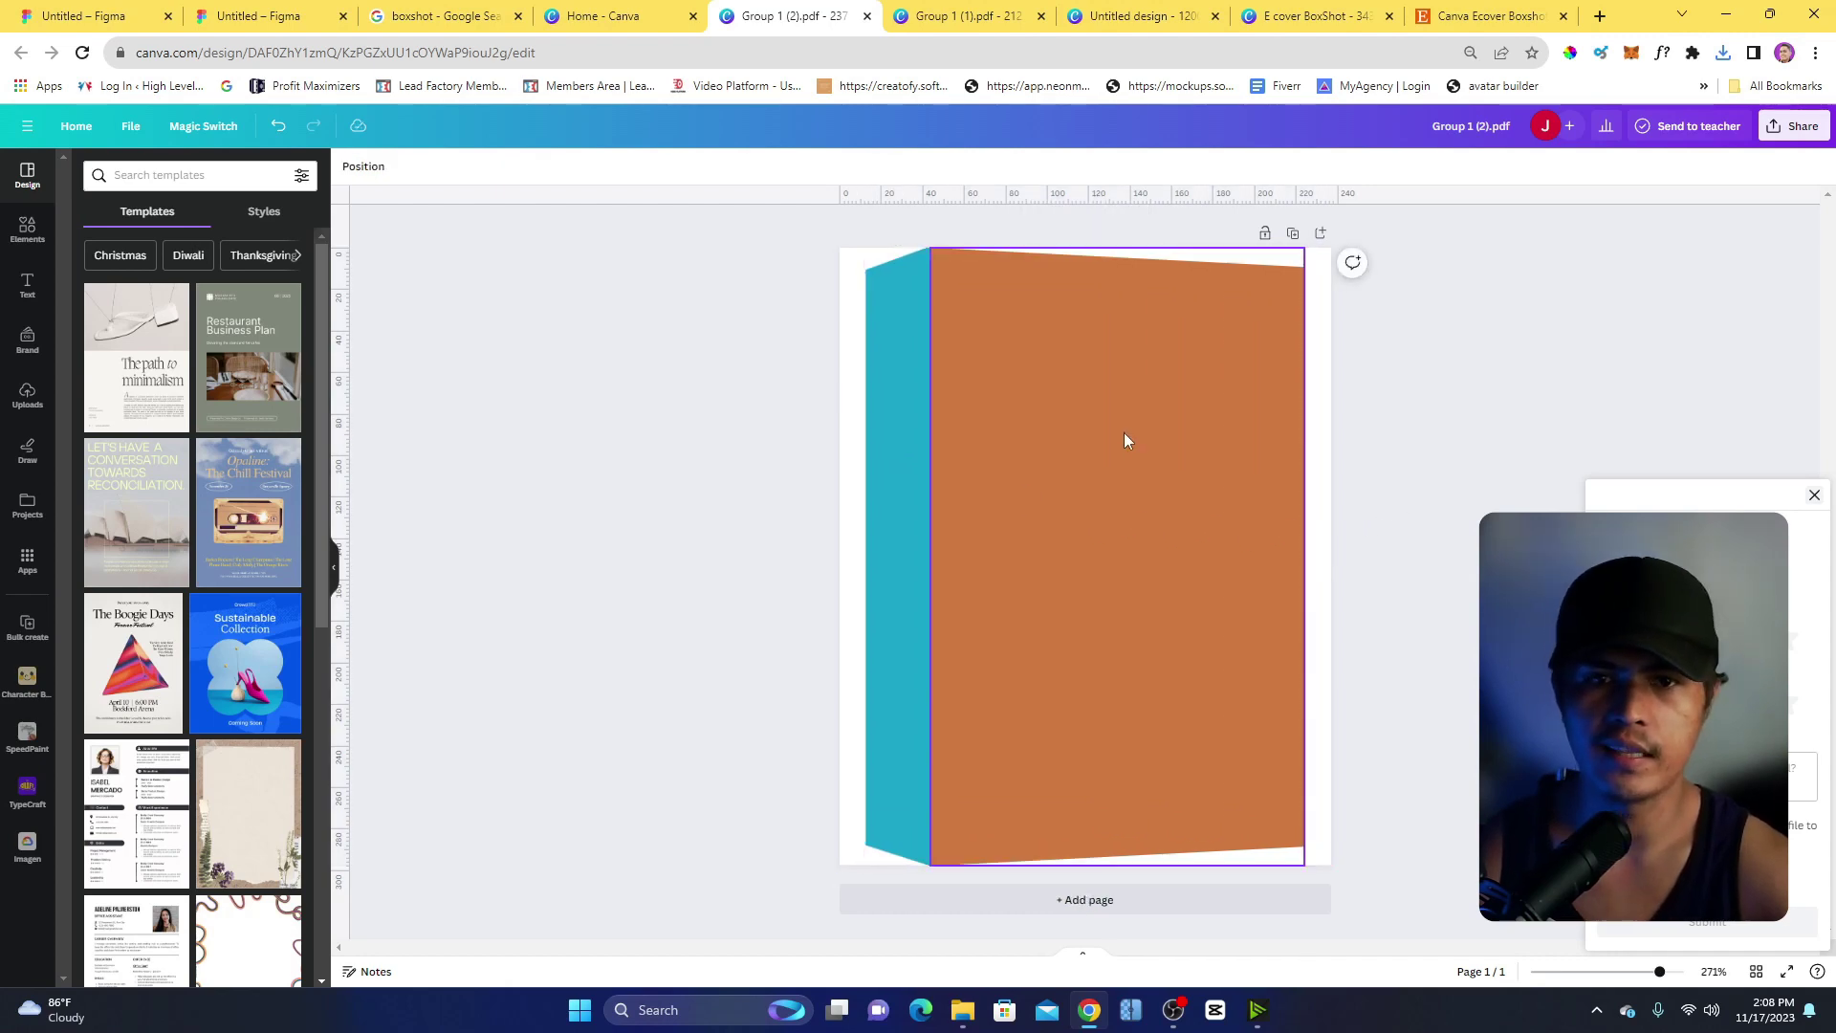
# Search the design elements for "social media".
pyautogui.click(26, 229)
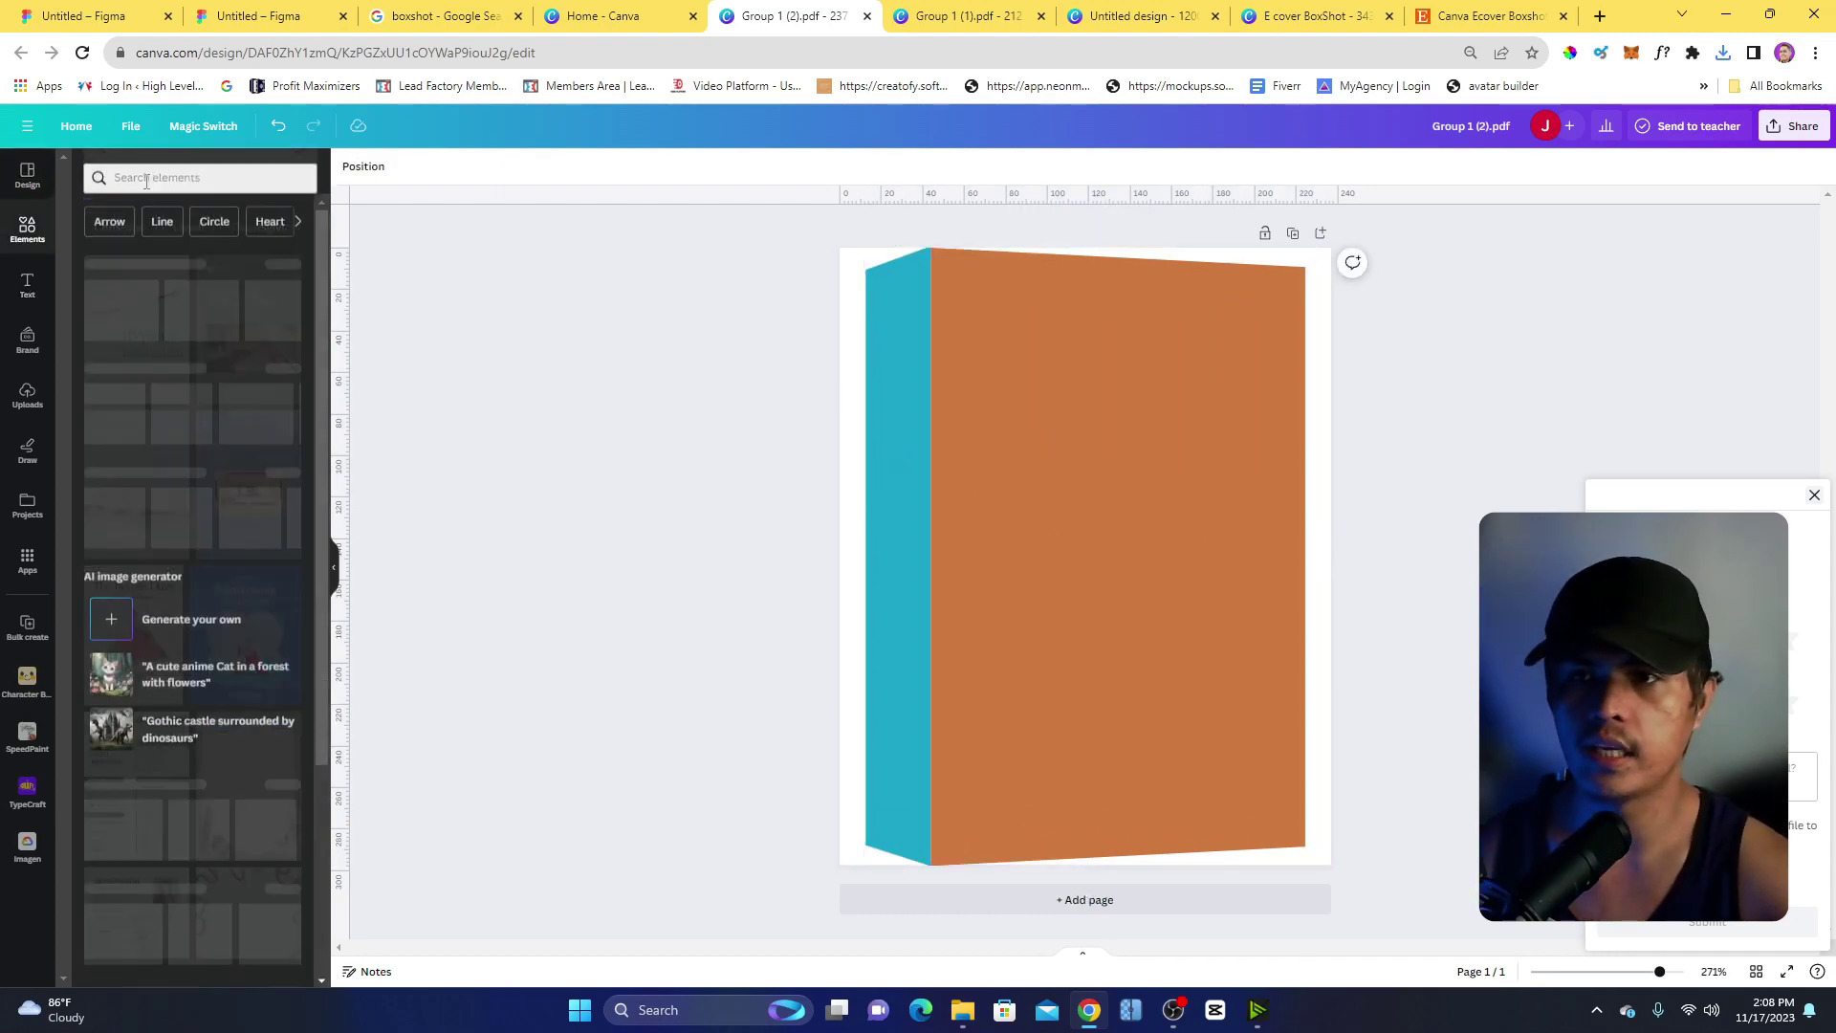
pyautogui.click(151, 177)
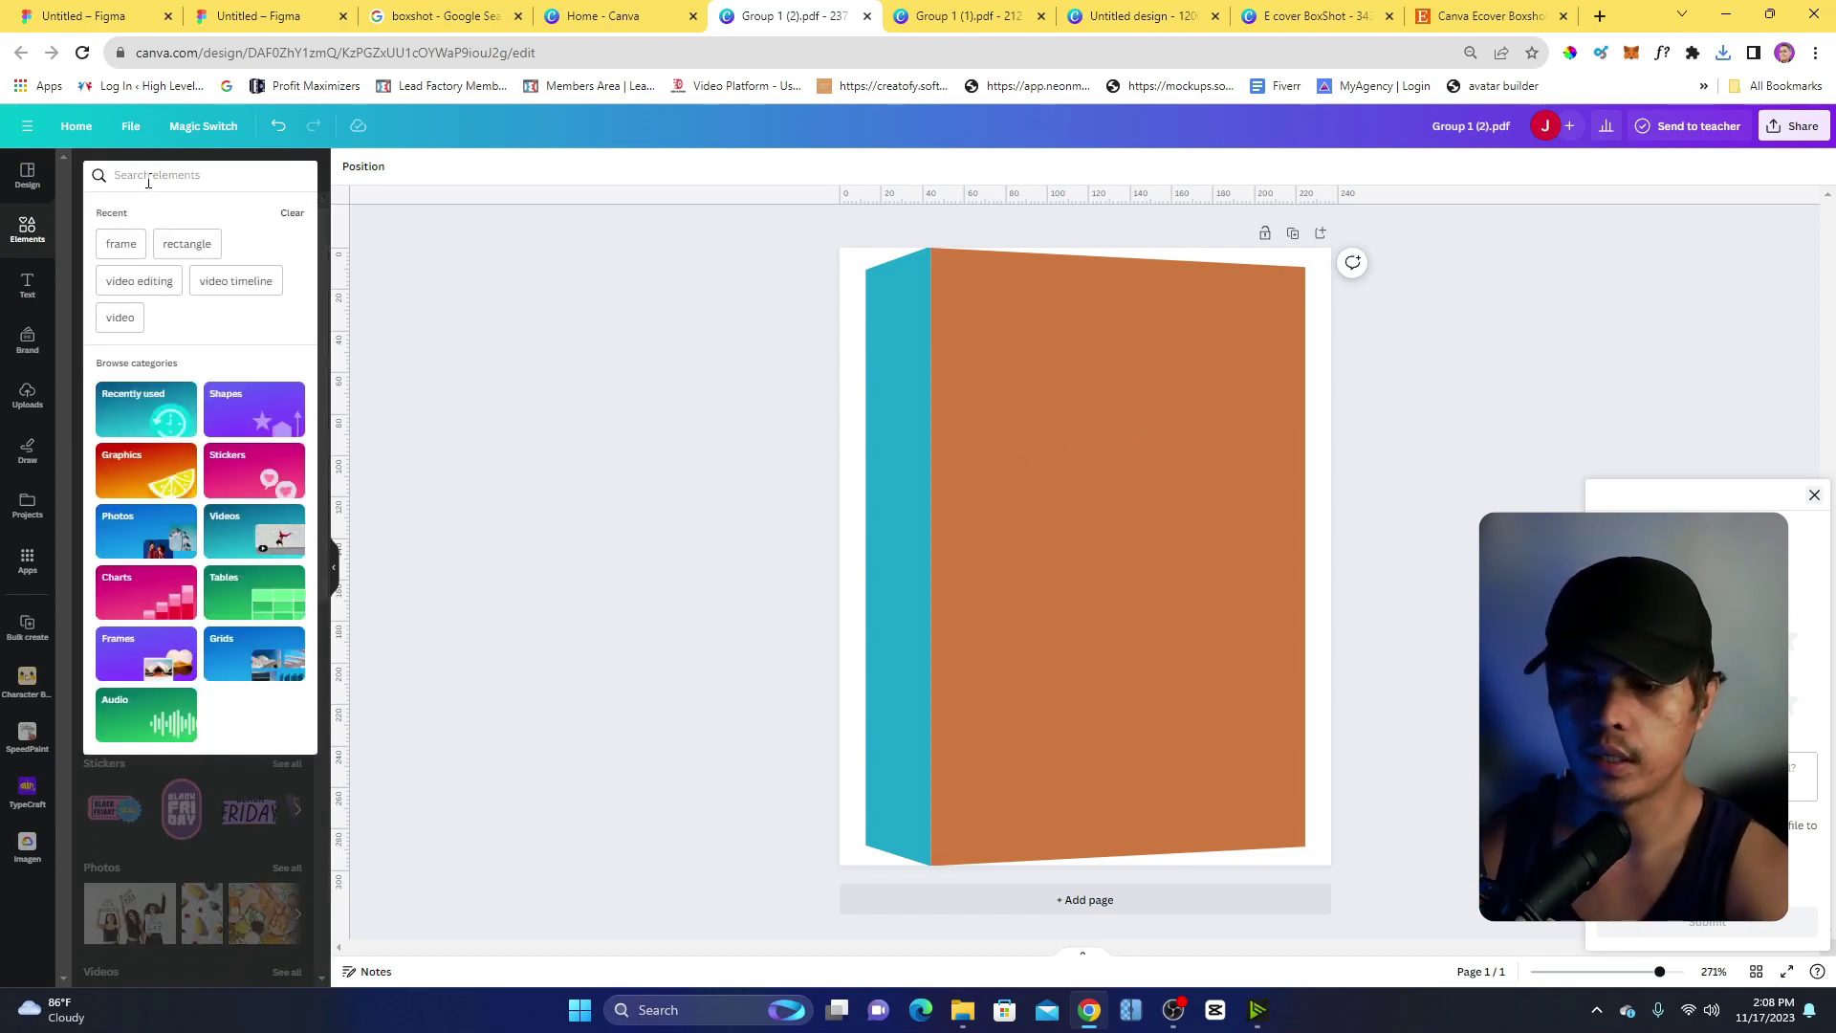
pyautogui.write('soci')
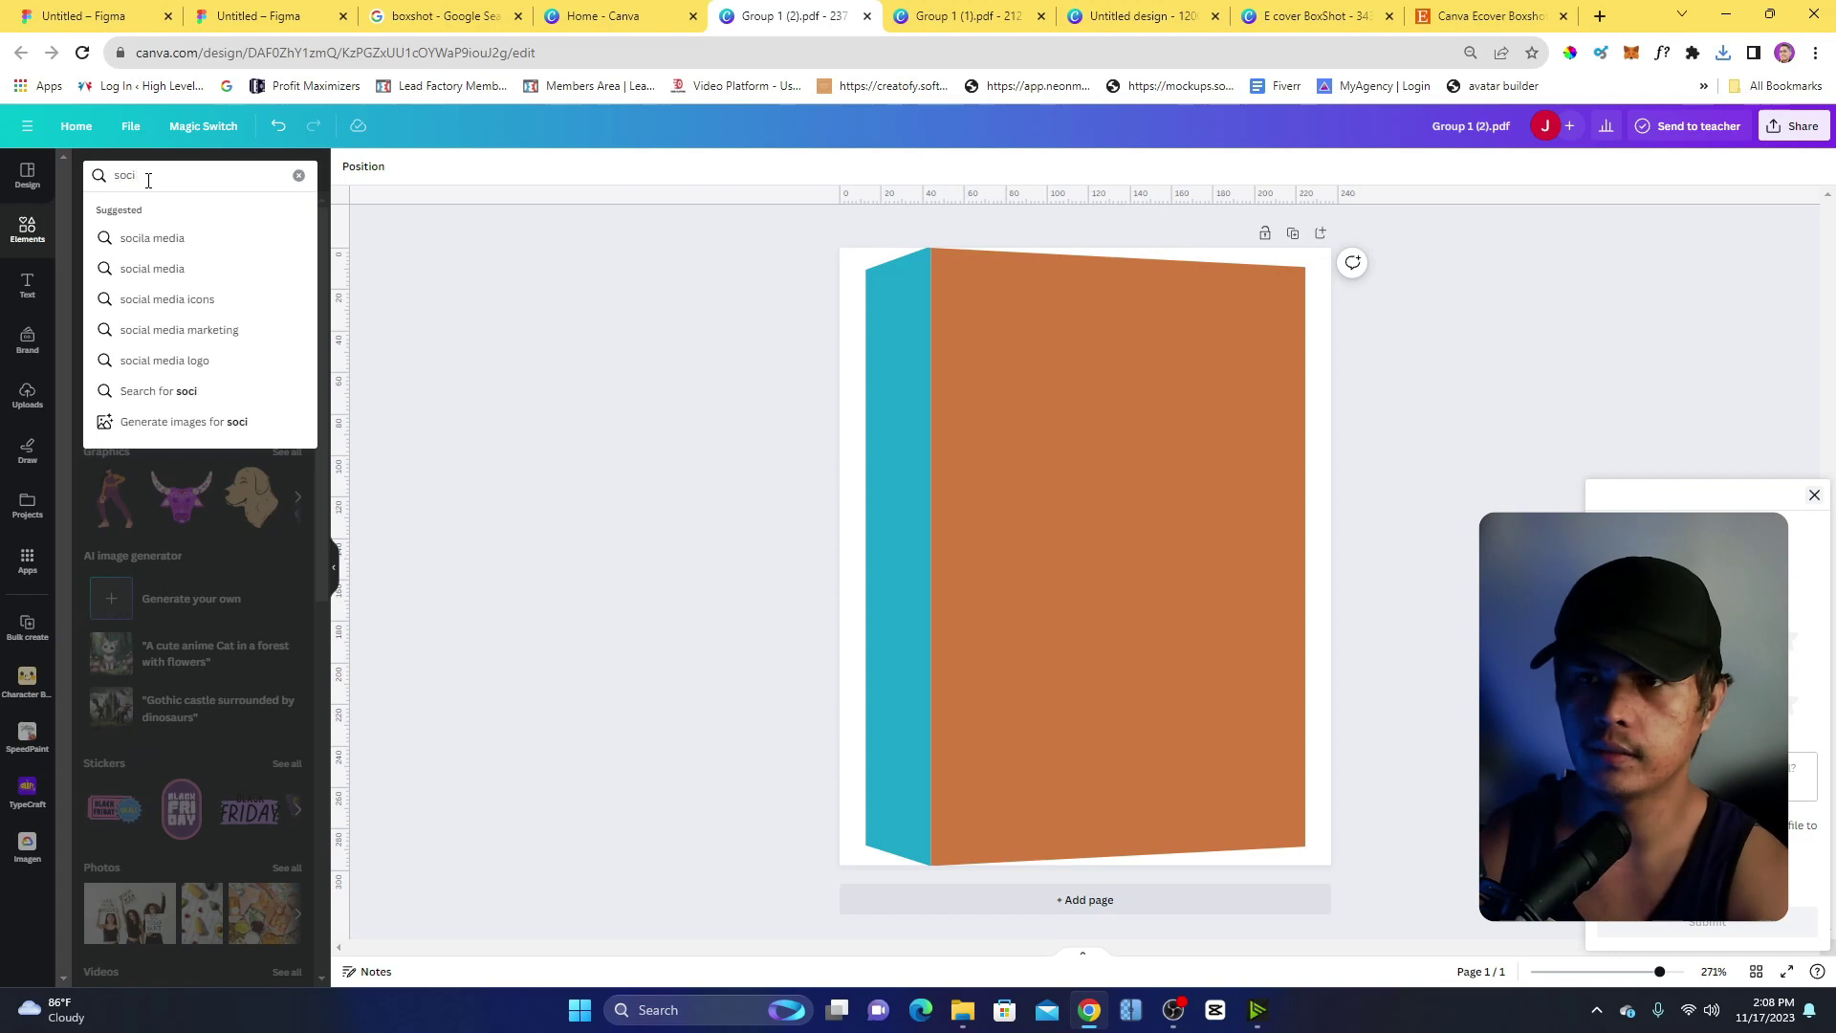
pyautogui.write('lal medi')
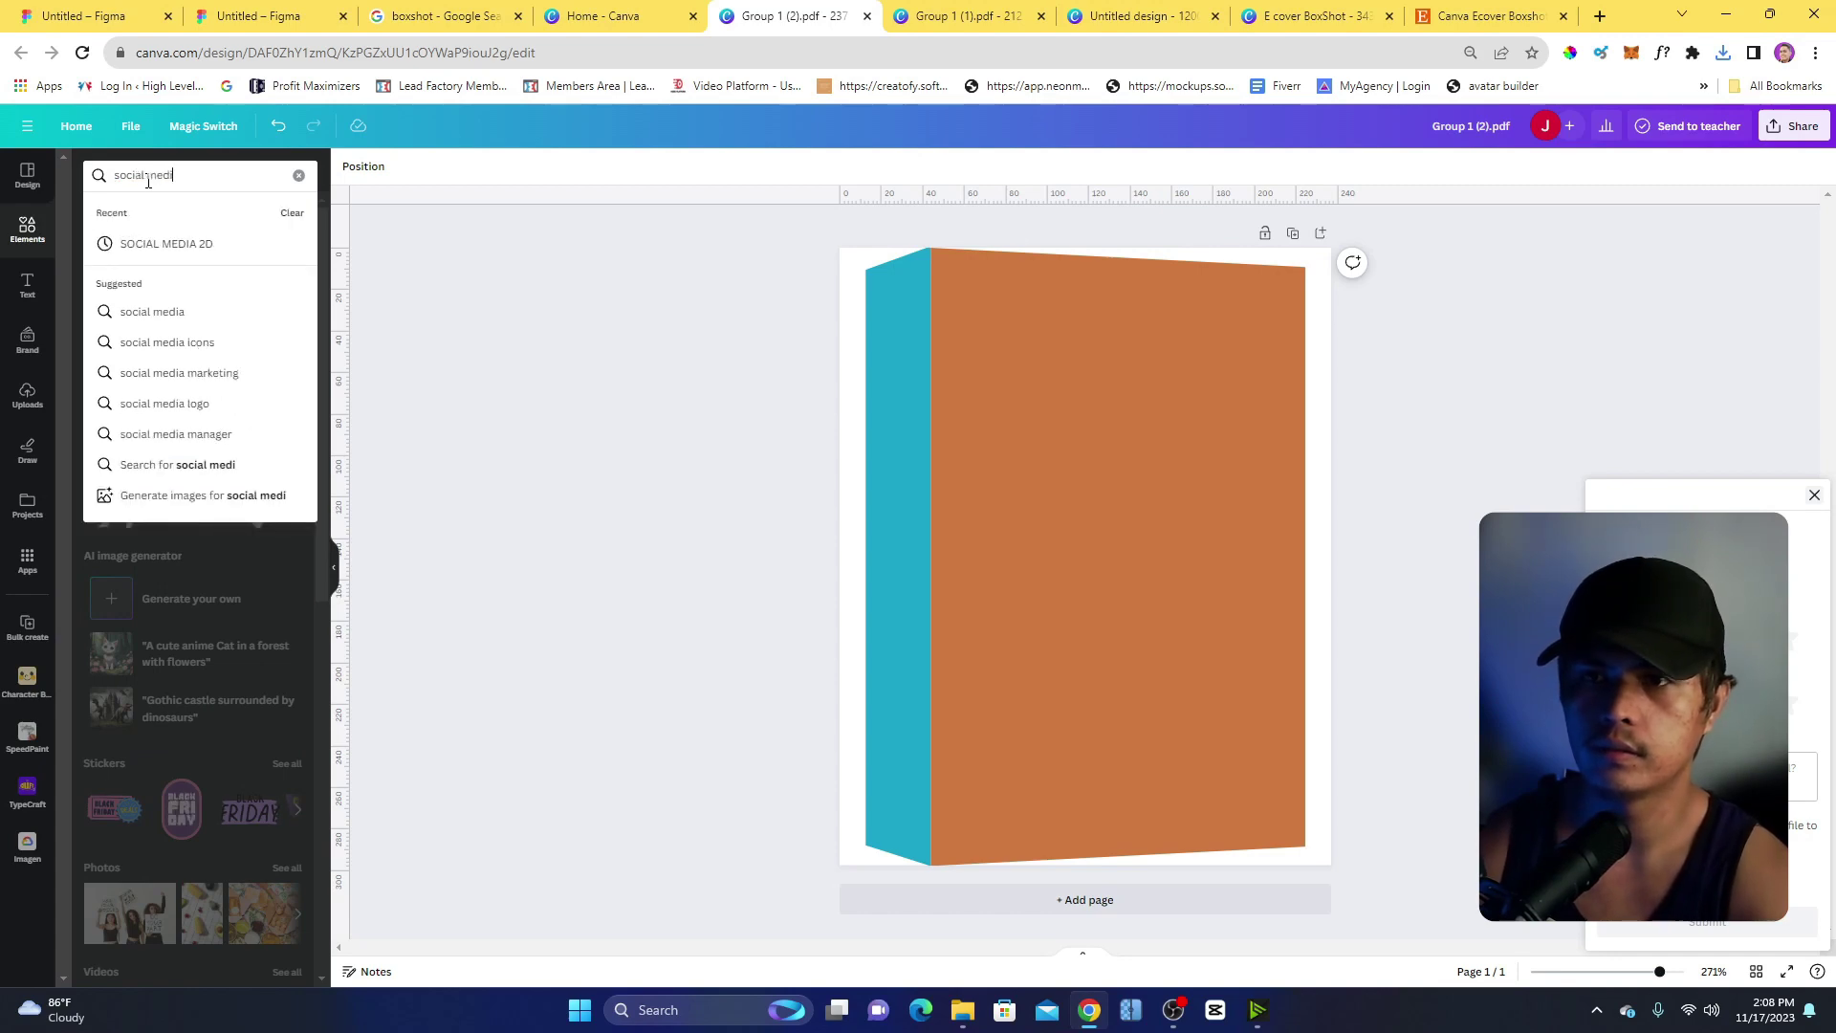
pyautogui.write('a')
pyautogui.press('Return')
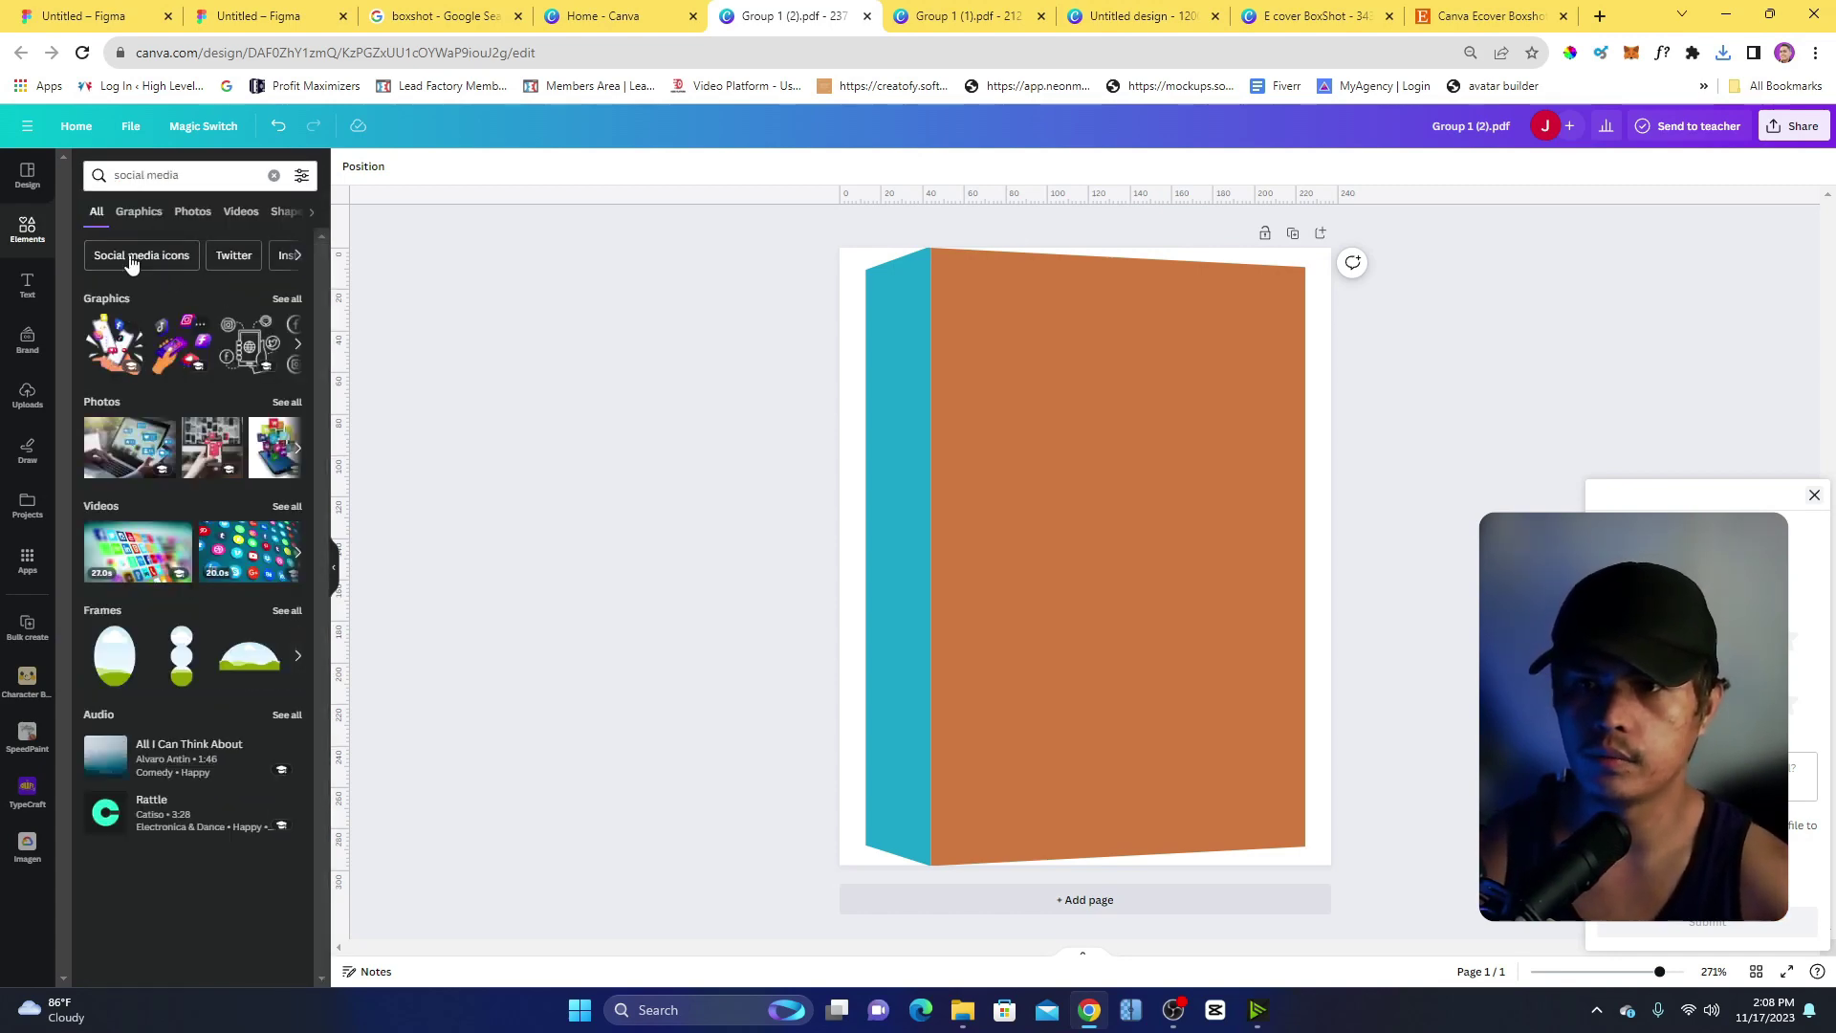
# Insert the 3D phone graphic with emojis and social icons, shrink it, and place it on the lower half of the front face.
pyautogui.click(139, 211)
pyautogui.scroll(-2, 248, 487)
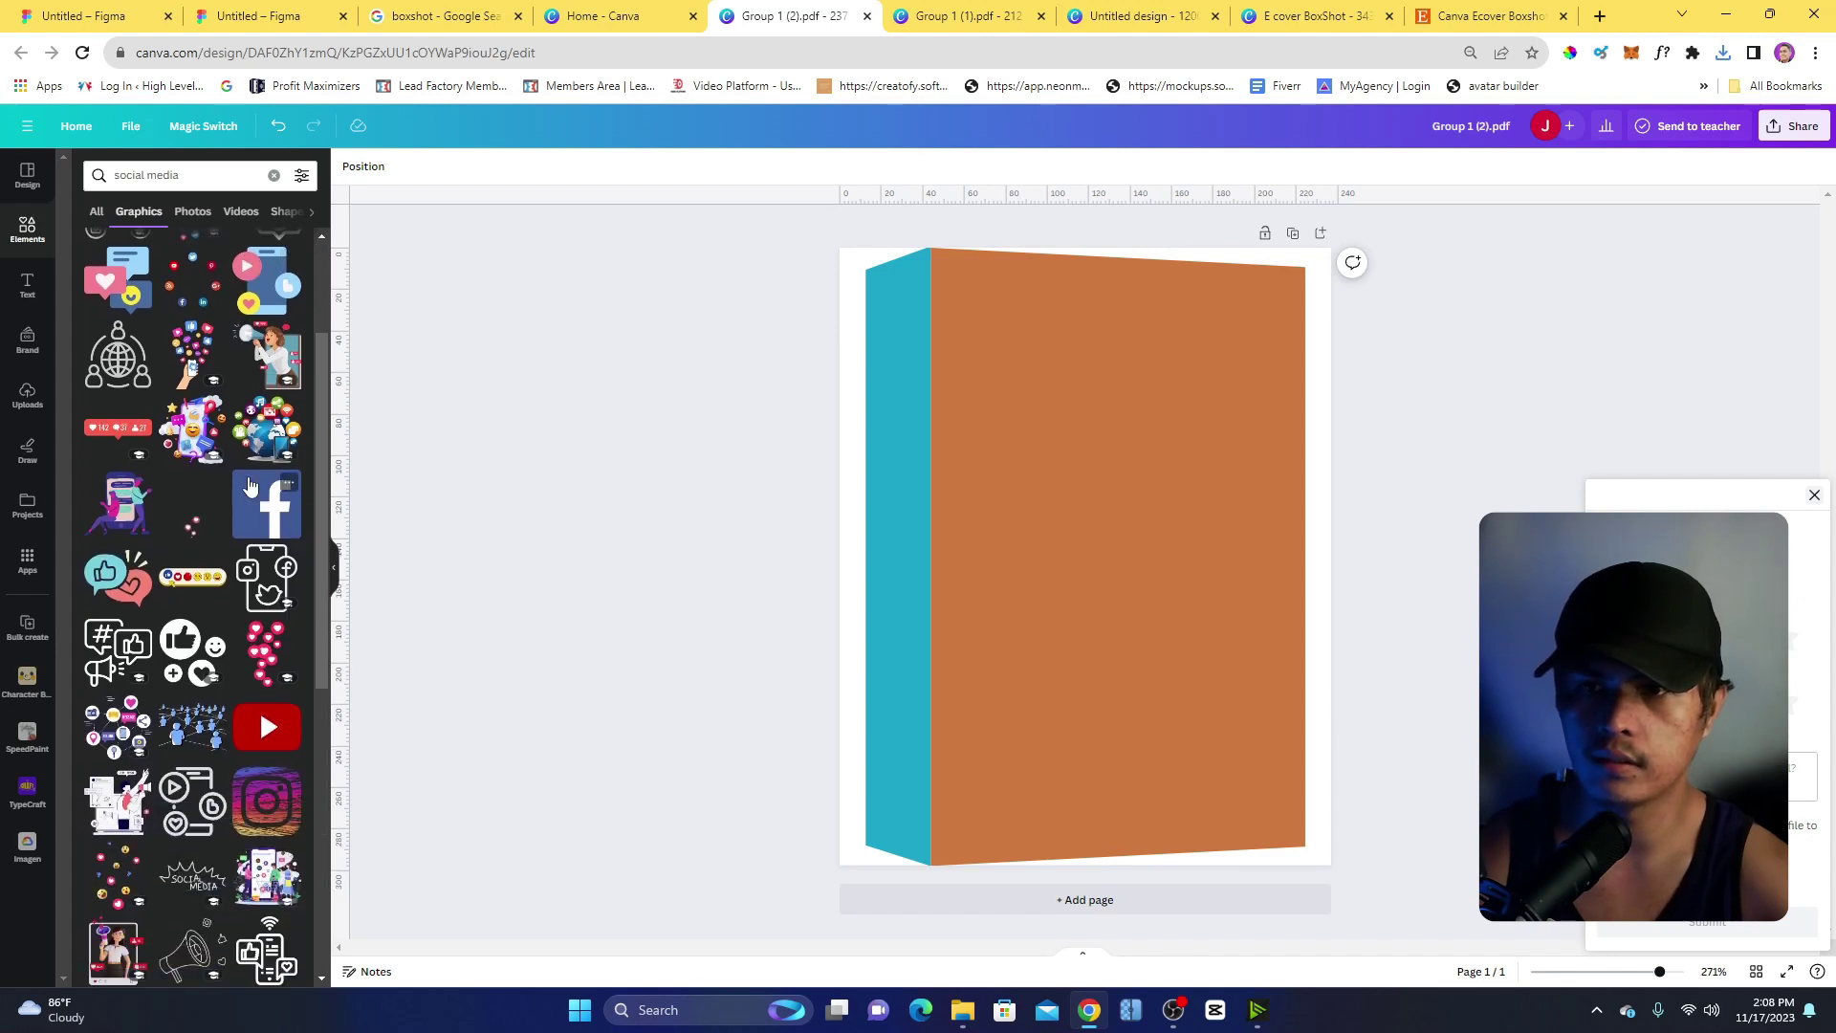
pyautogui.click(214, 407)
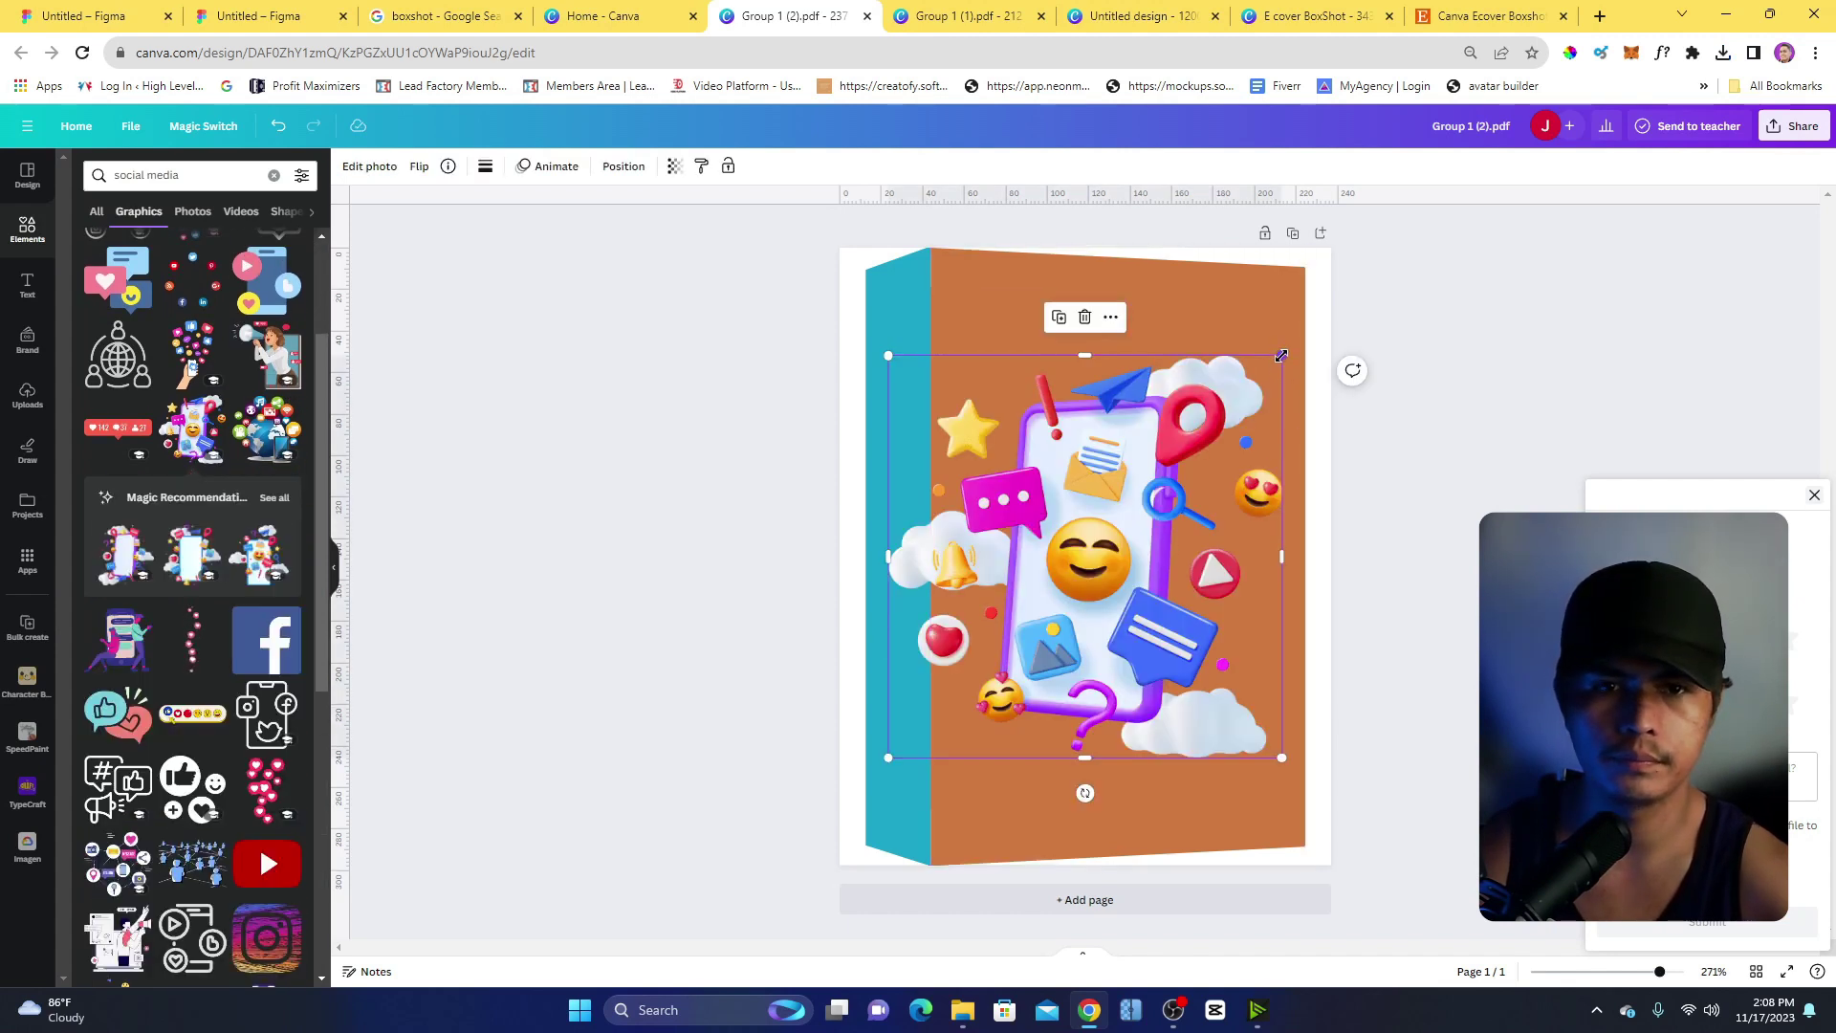
pyautogui.moveTo(1281, 356); pyautogui.dragTo(1232, 409)
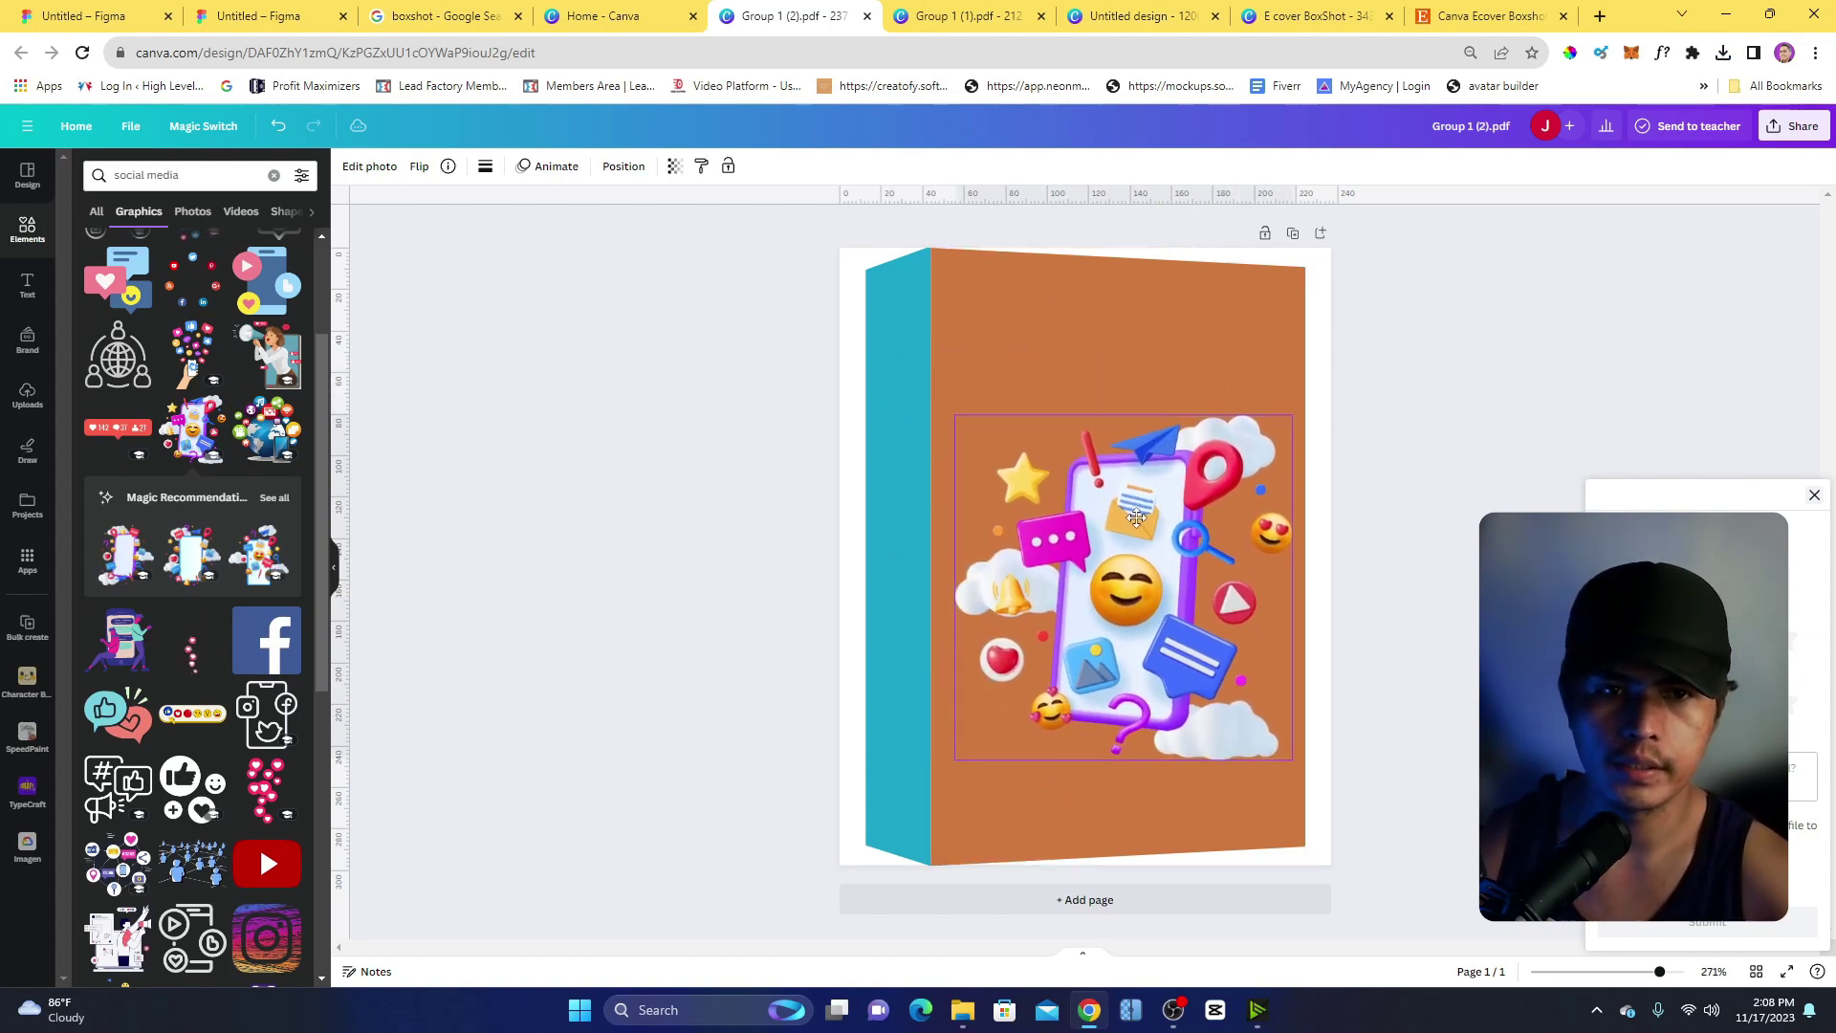
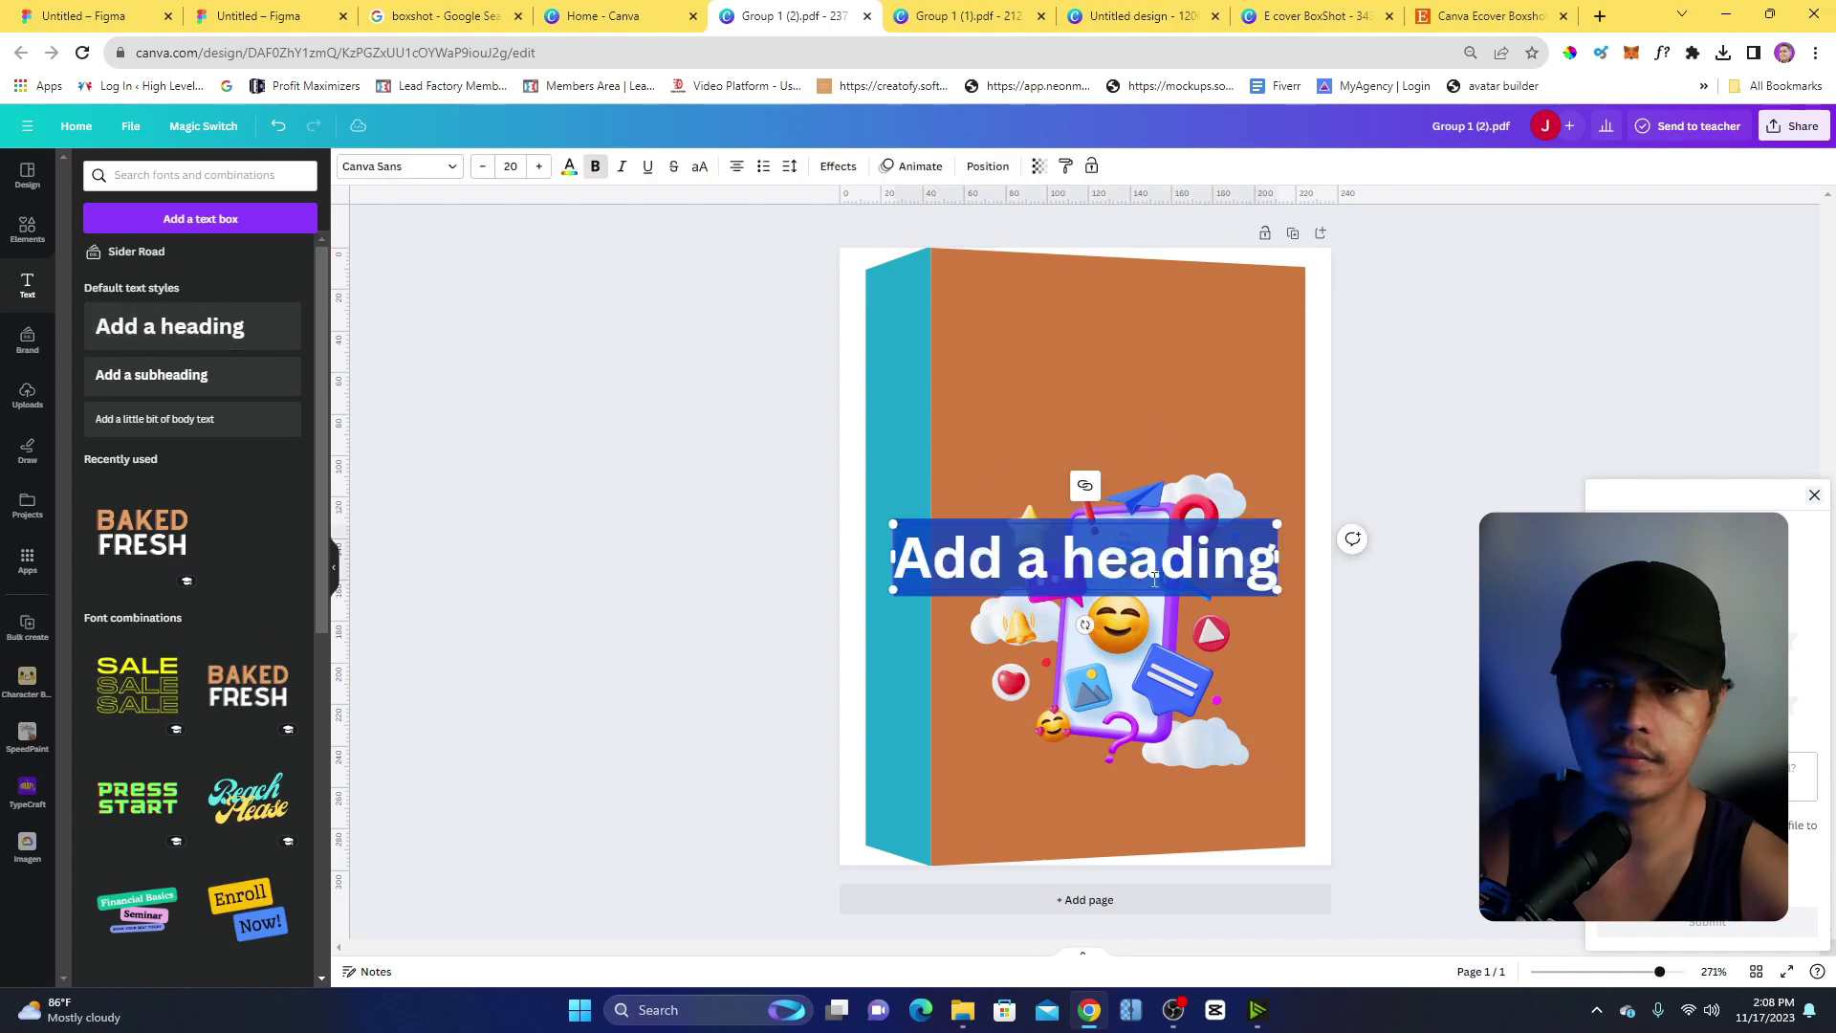
pyautogui.press('Escape')
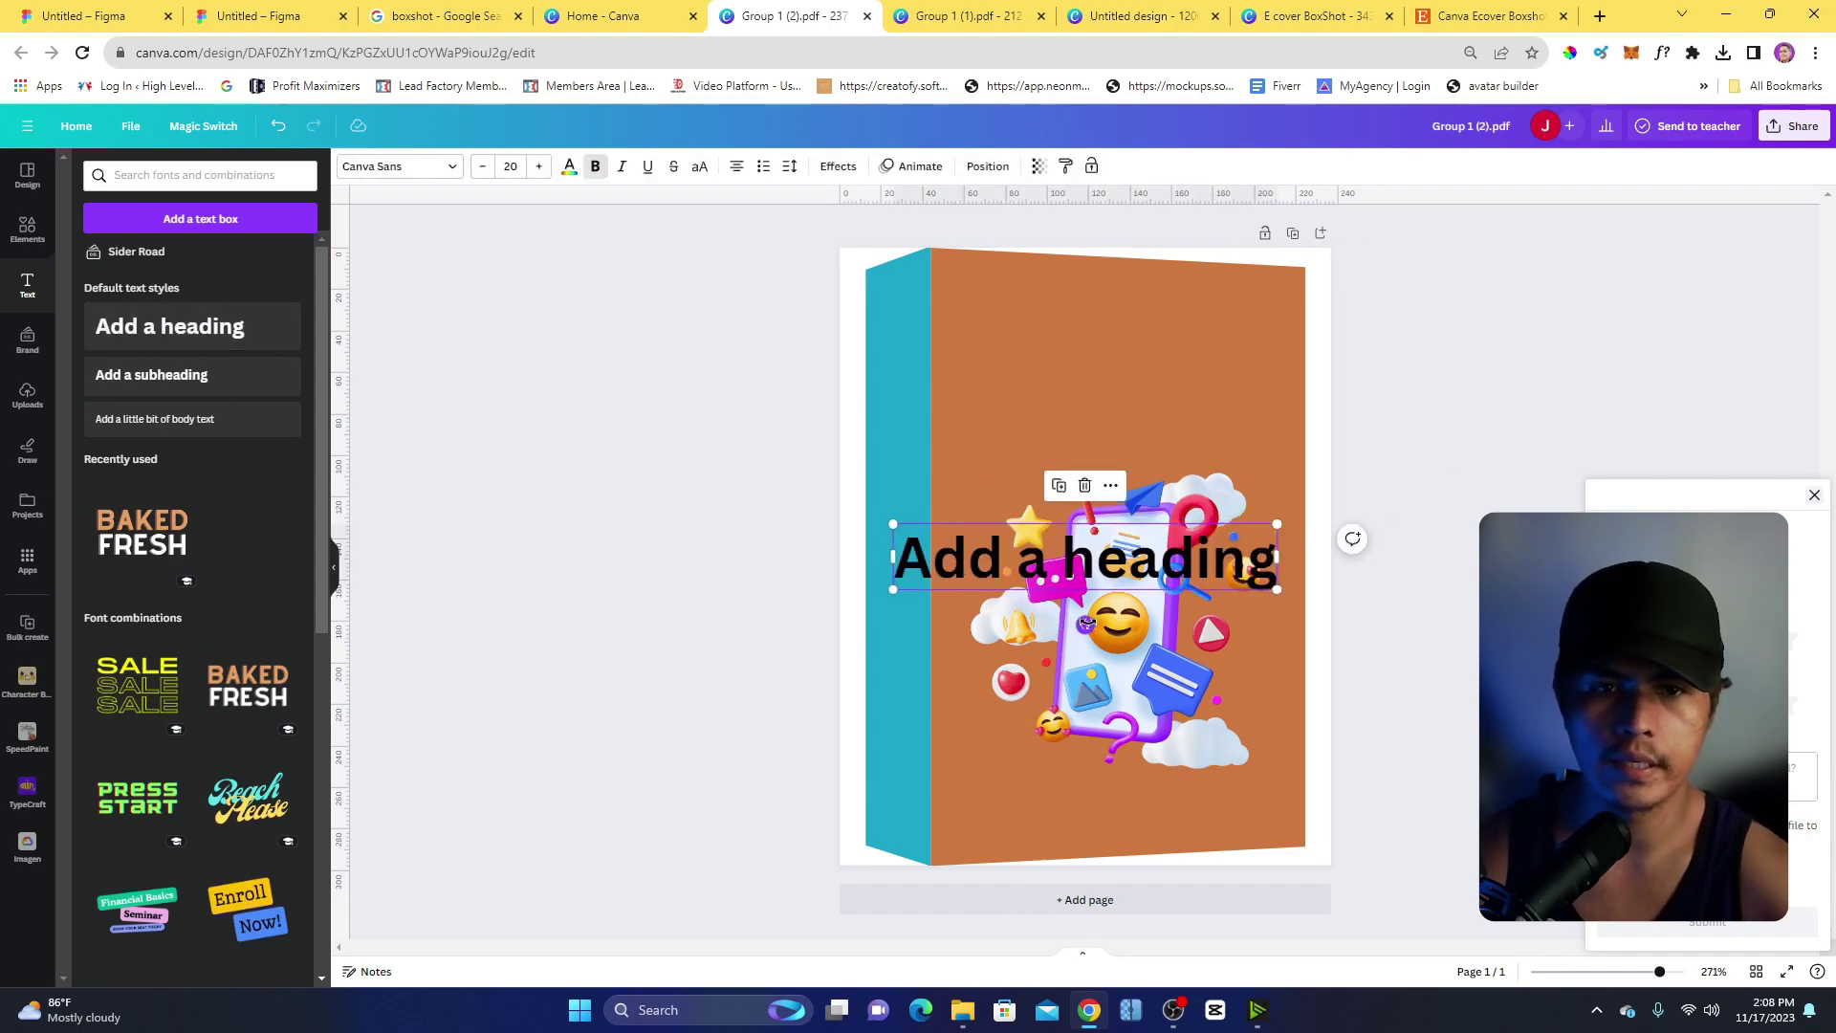
pyautogui.doubleClick(1112, 573)
pyautogui.write('So')
pyautogui.press('BackSpace')
pyautogui.press('BackSpace')
pyautogui.write('Social Me')
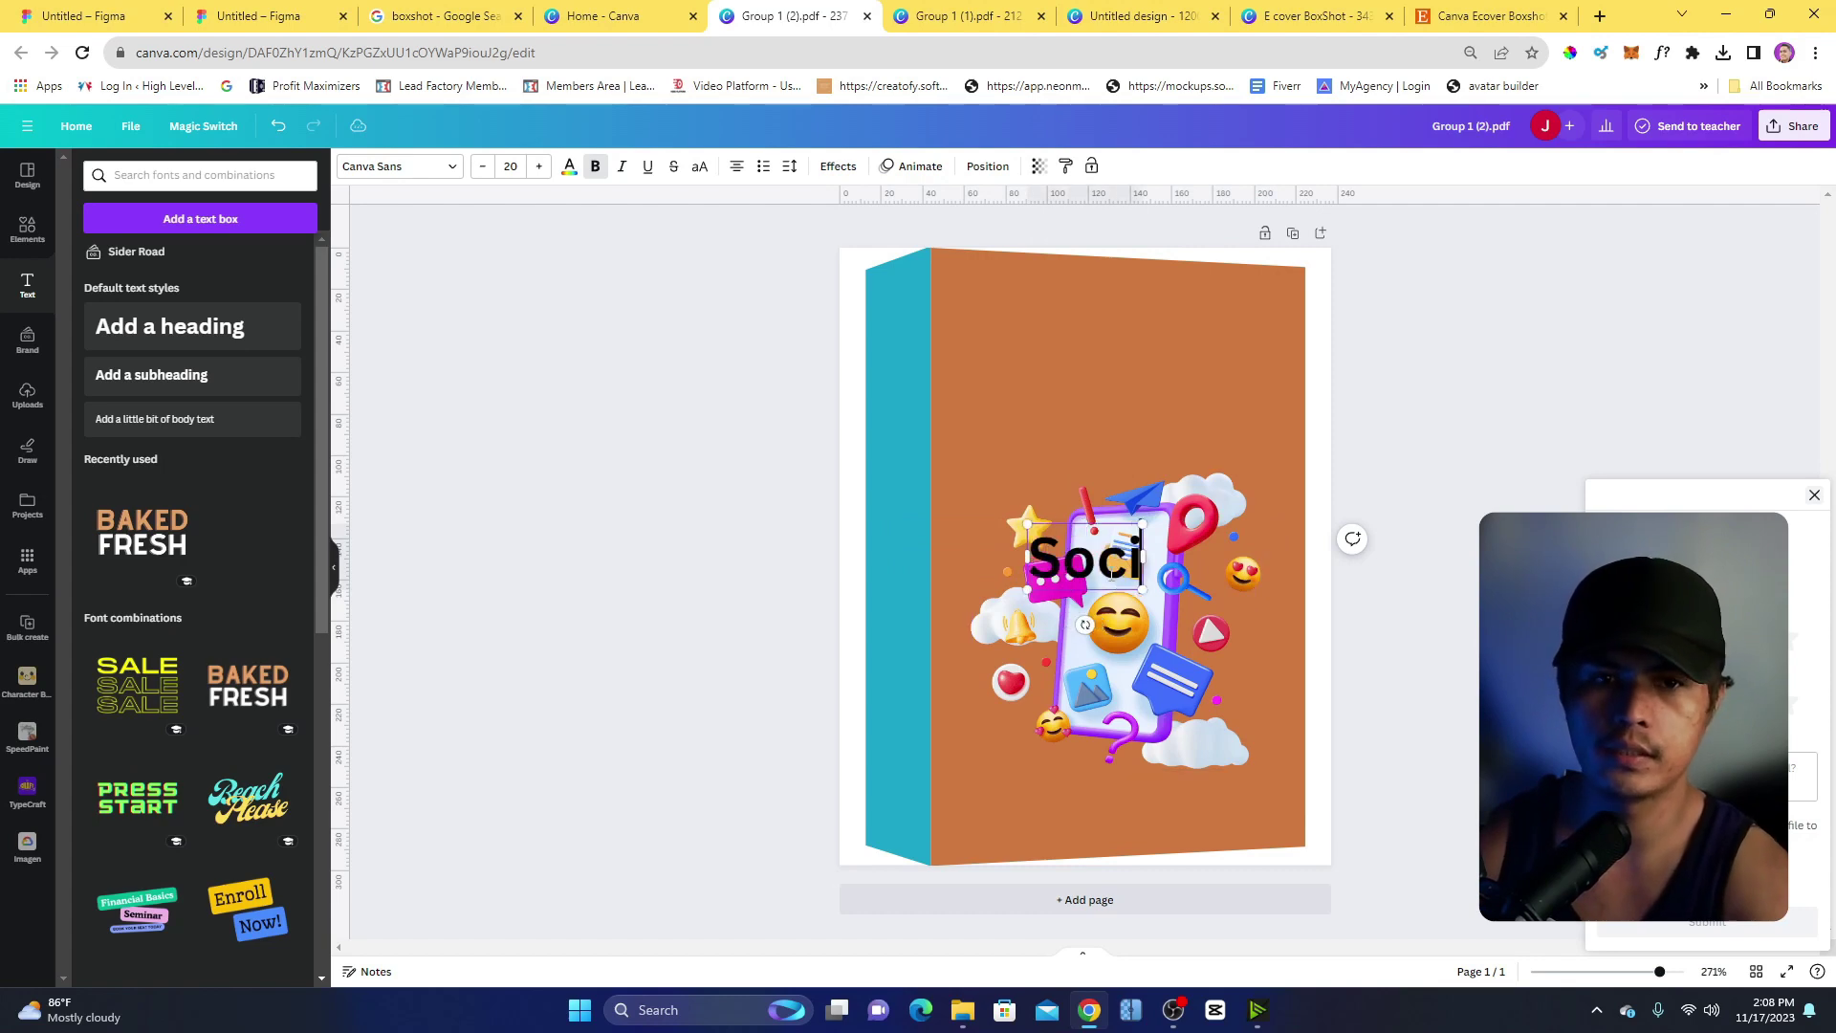
pyautogui.press('Escape')
pyautogui.press('Delete')
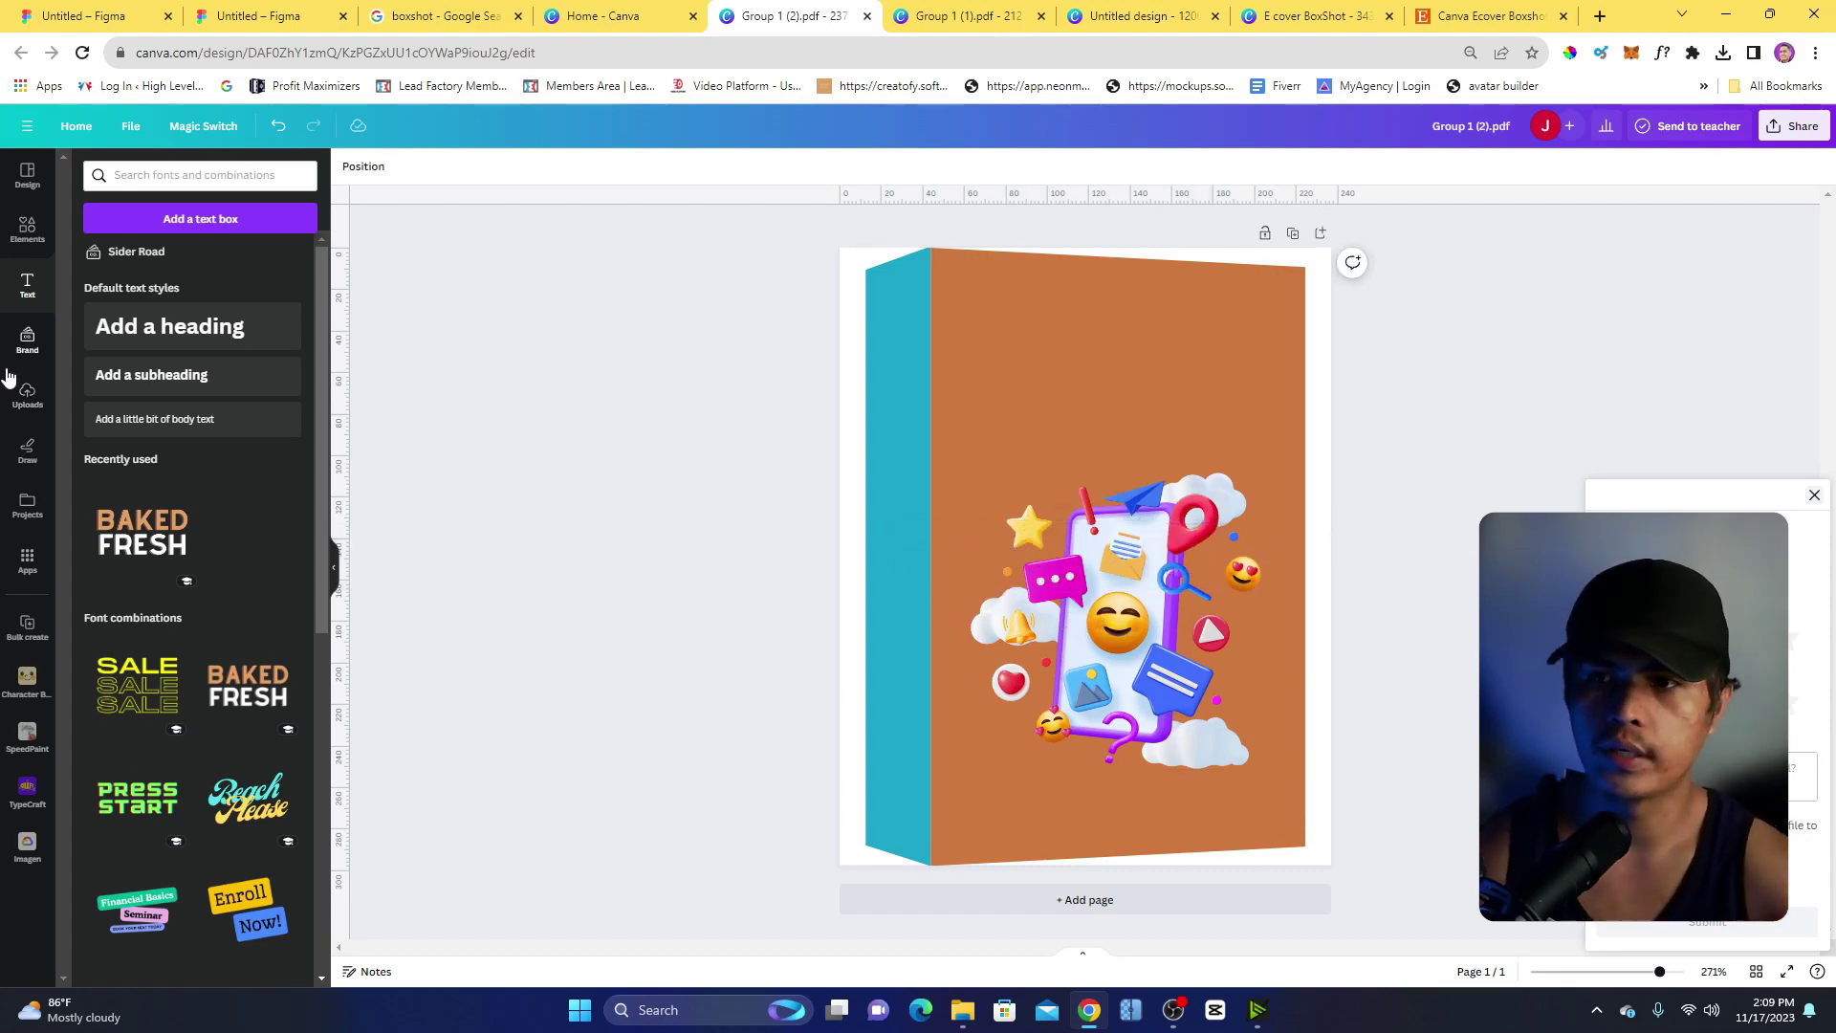
# Insert the uploaded "Canva Video" gradient title, rotate it vertically, enlarge it and fit it along the teal side face.
pyautogui.click(27, 393)
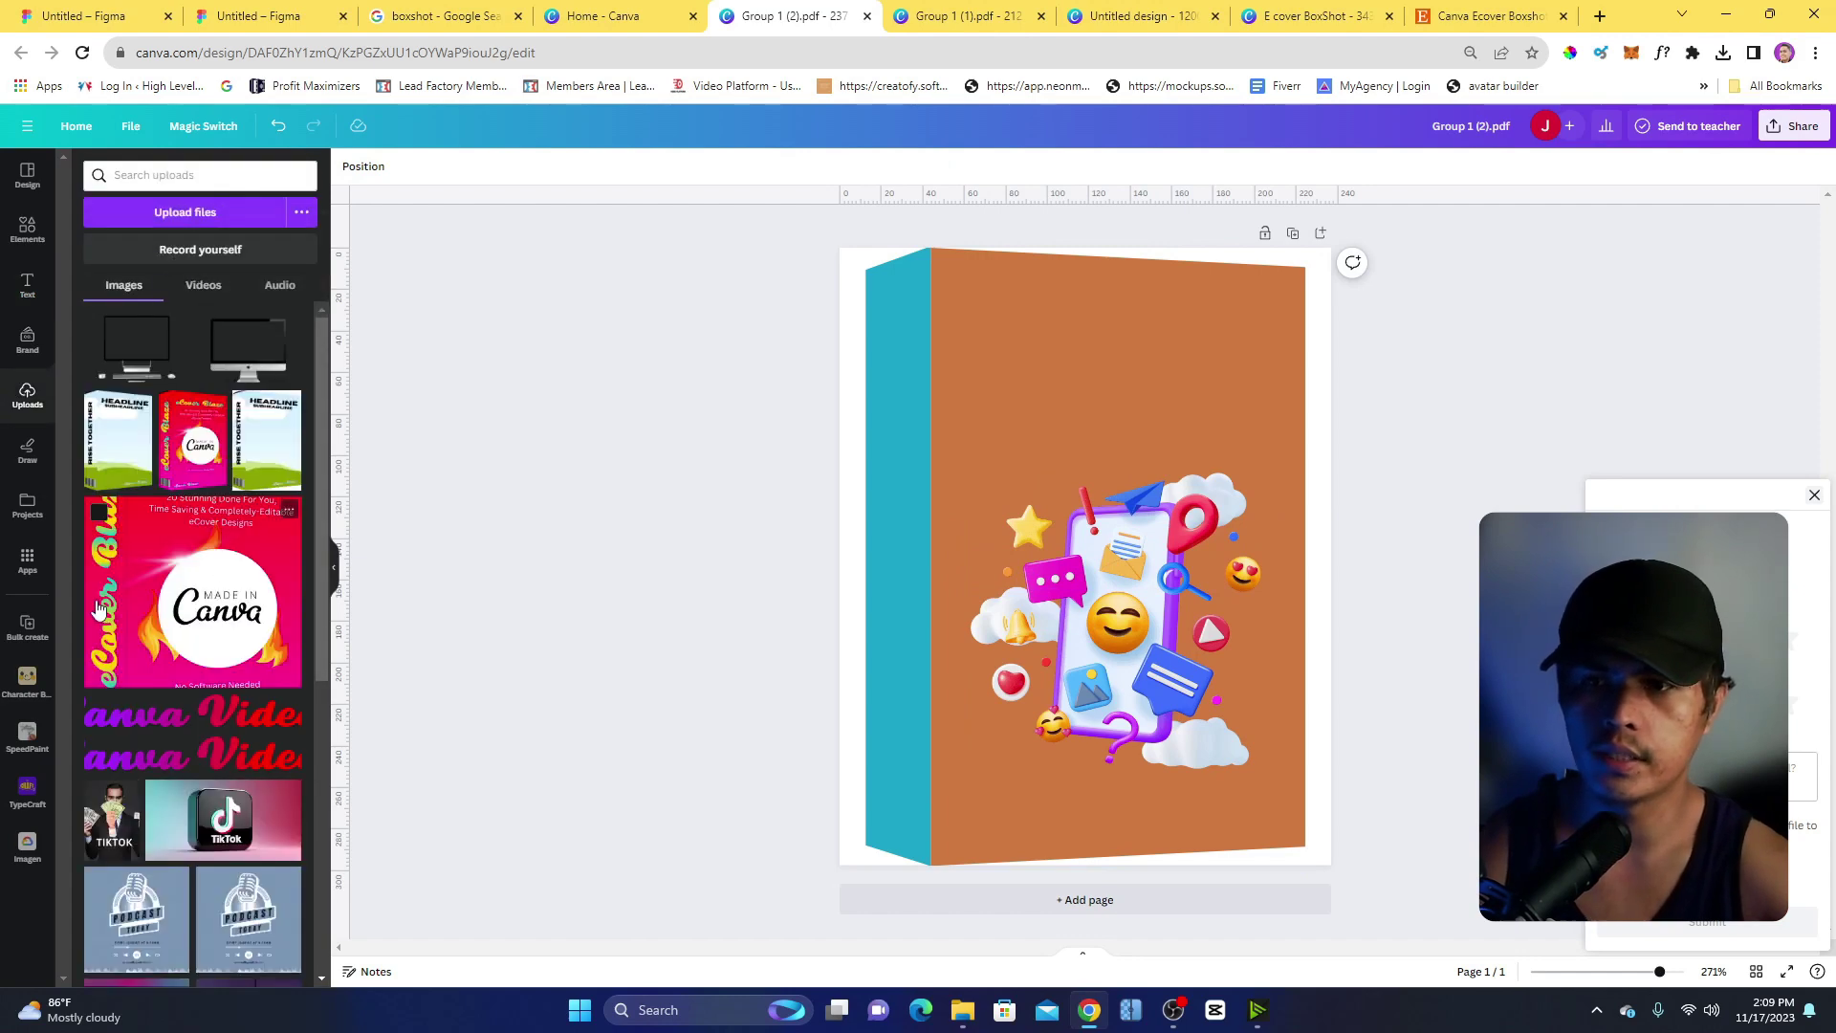
pyautogui.click(212, 743)
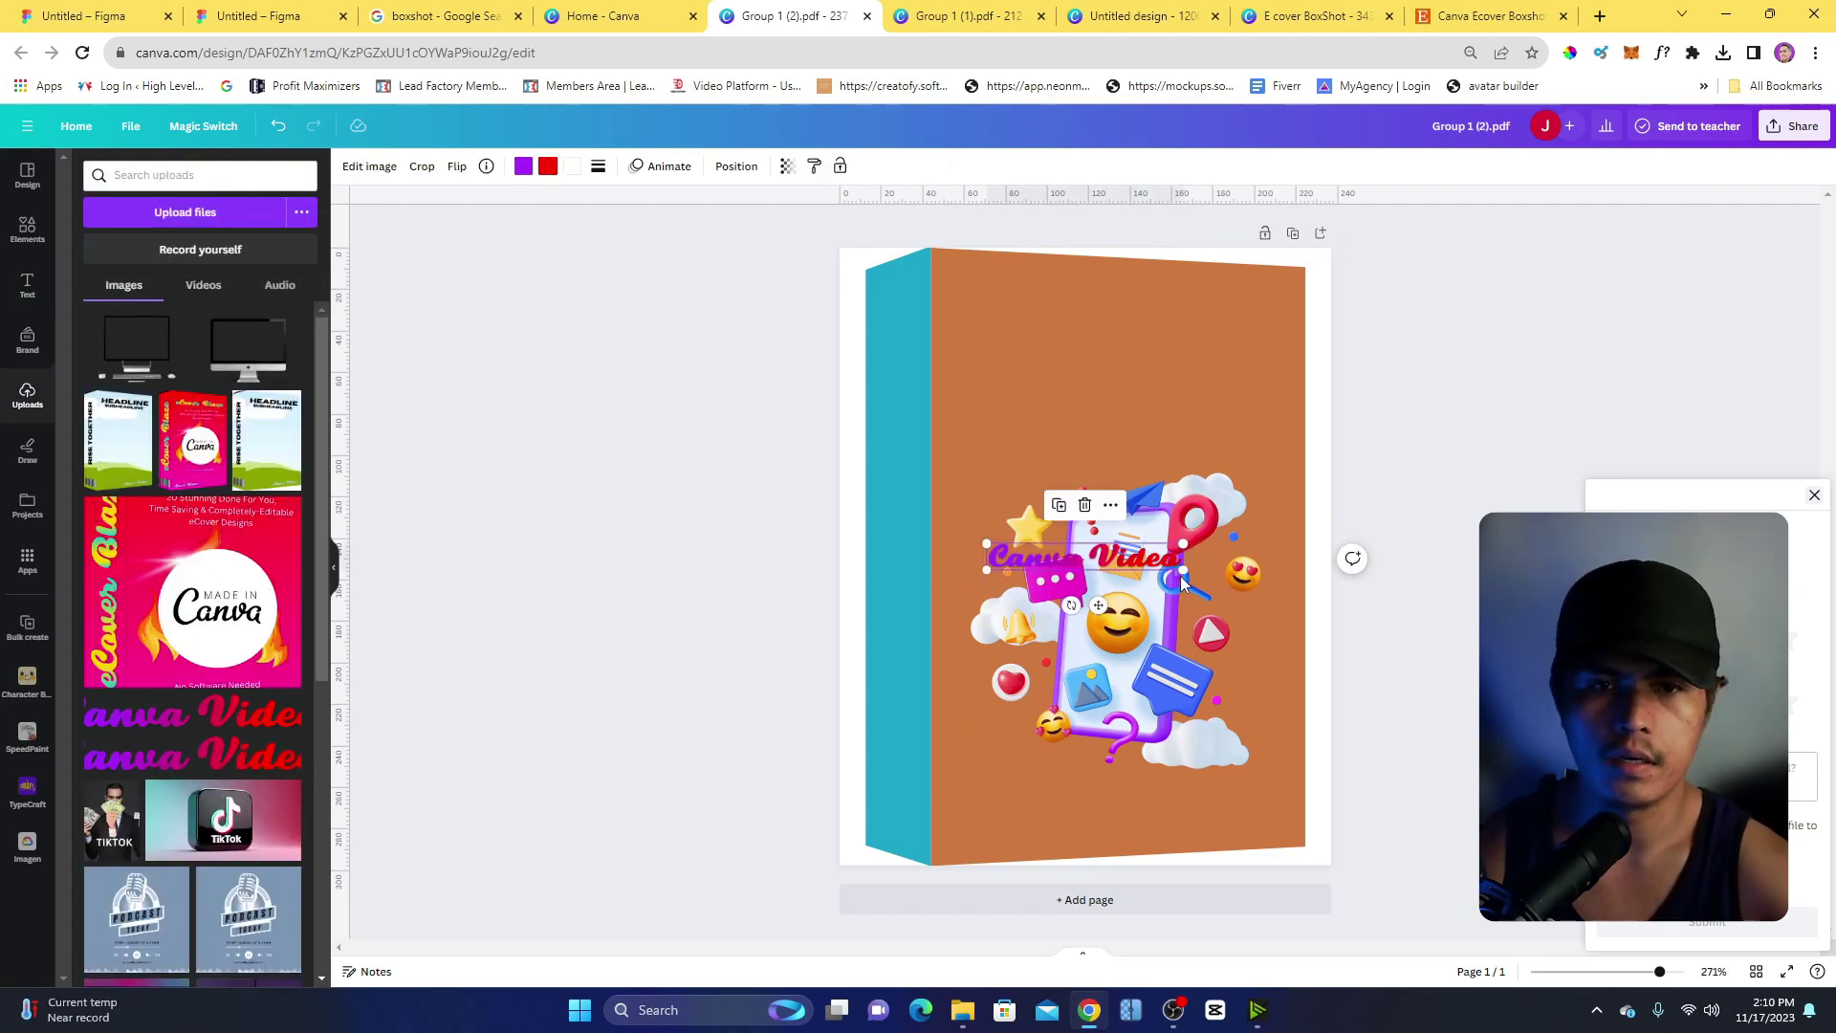
pyautogui.moveTo(1084, 557); pyautogui.dragTo(1175, 498)
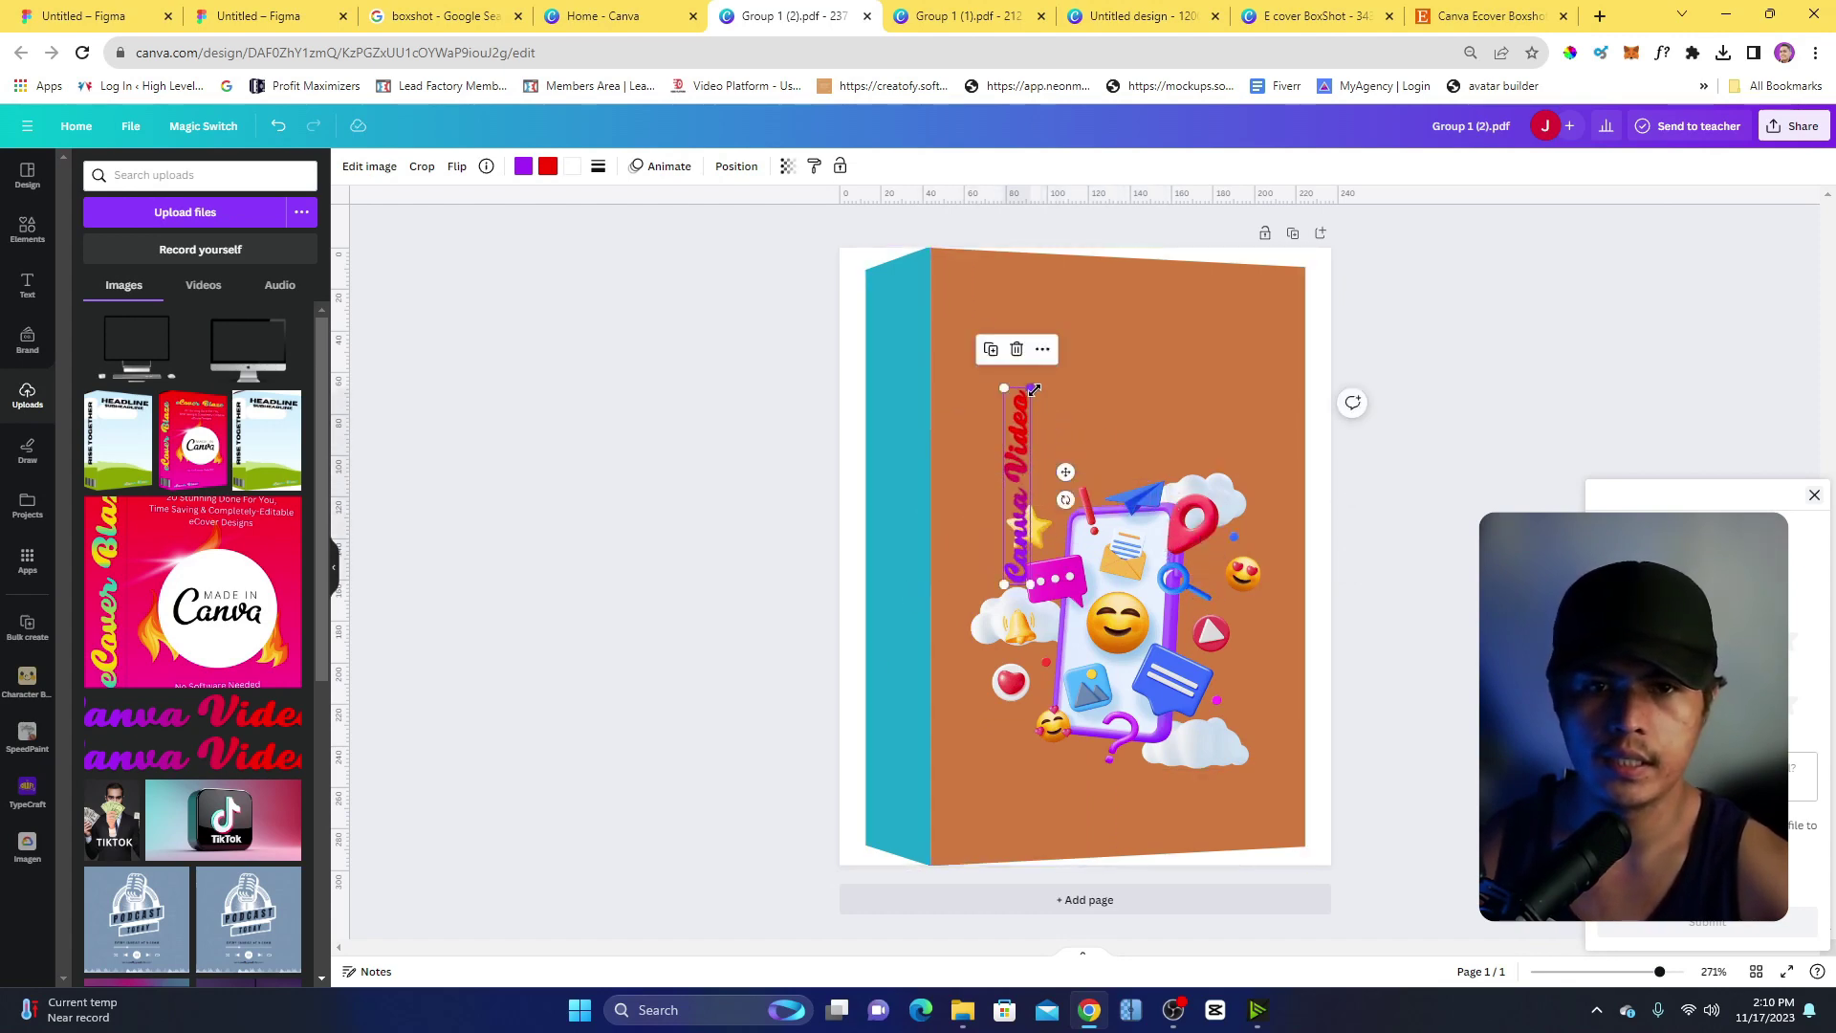
pyautogui.moveTo(1030, 389); pyautogui.dragTo(1049, 250)
pyautogui.moveTo(1037, 360); pyautogui.dragTo(906, 483)
pyautogui.moveTo(920, 373)
pyautogui.mouseDown()
pyautogui.moveTo(925, 335)
pyautogui.moveTo(918, 351)
pyautogui.mouseUp()
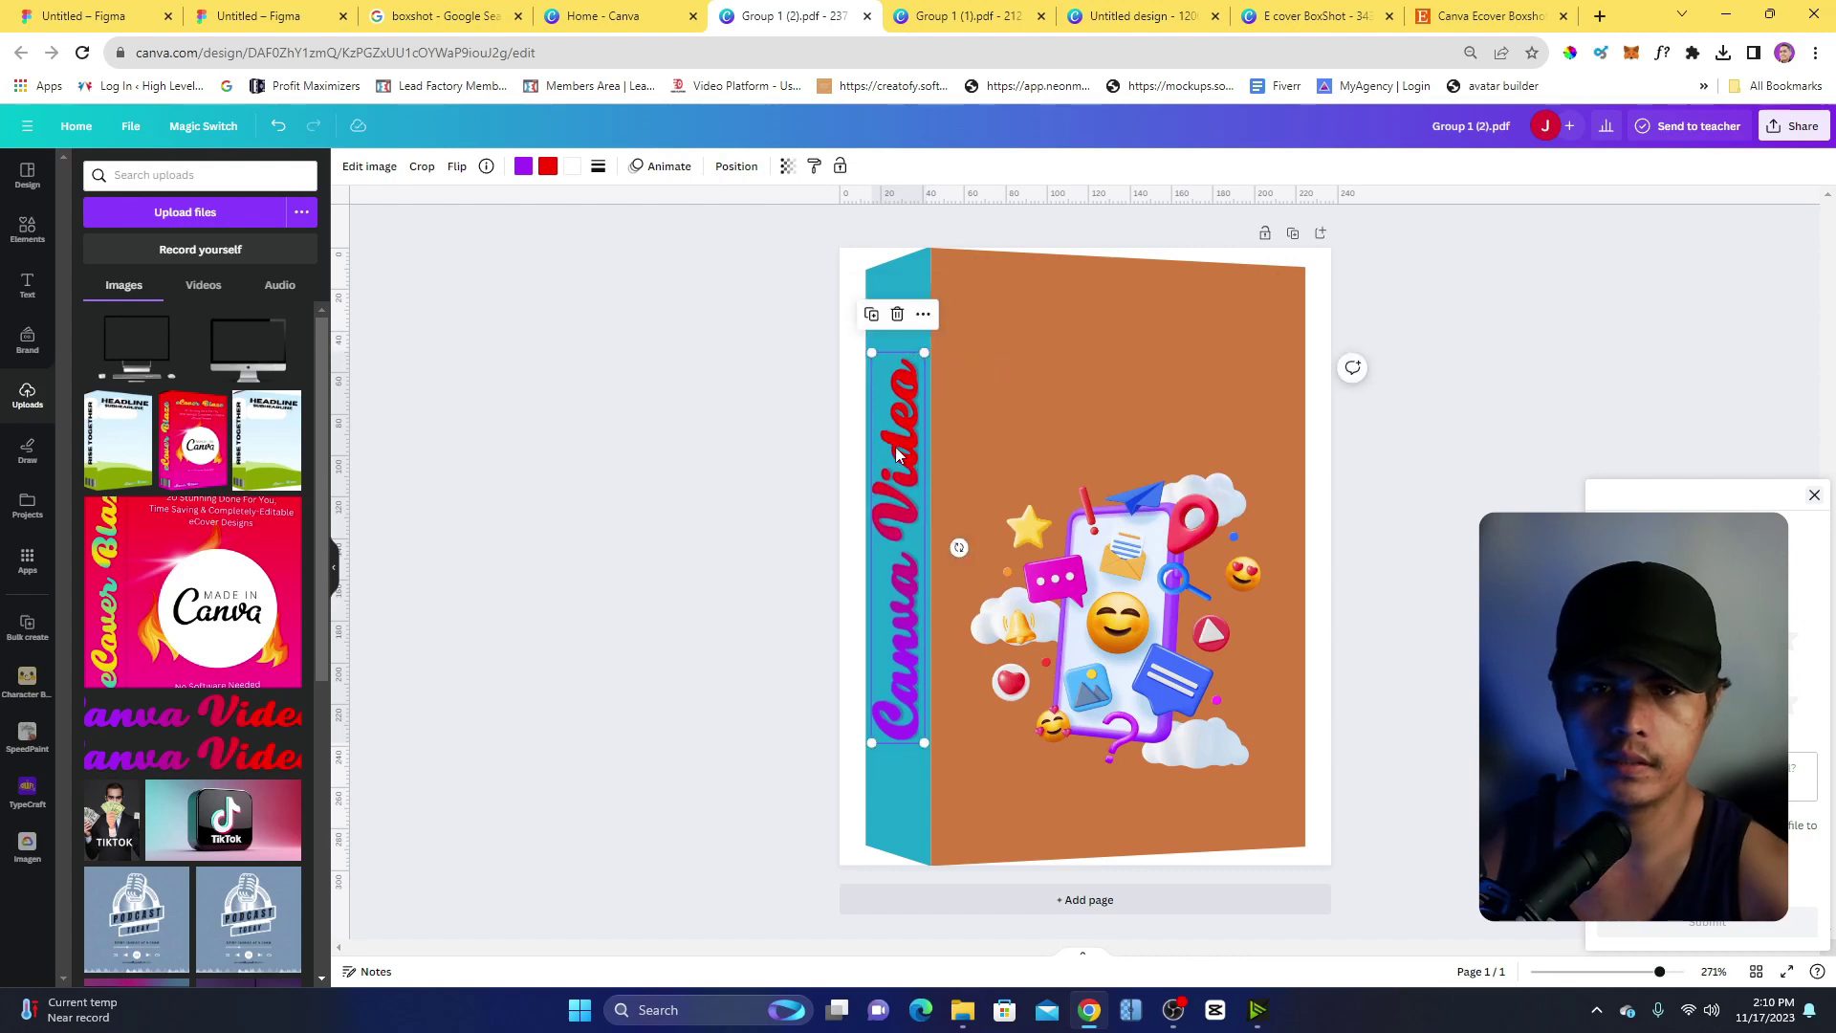
pyautogui.click(823, 434)
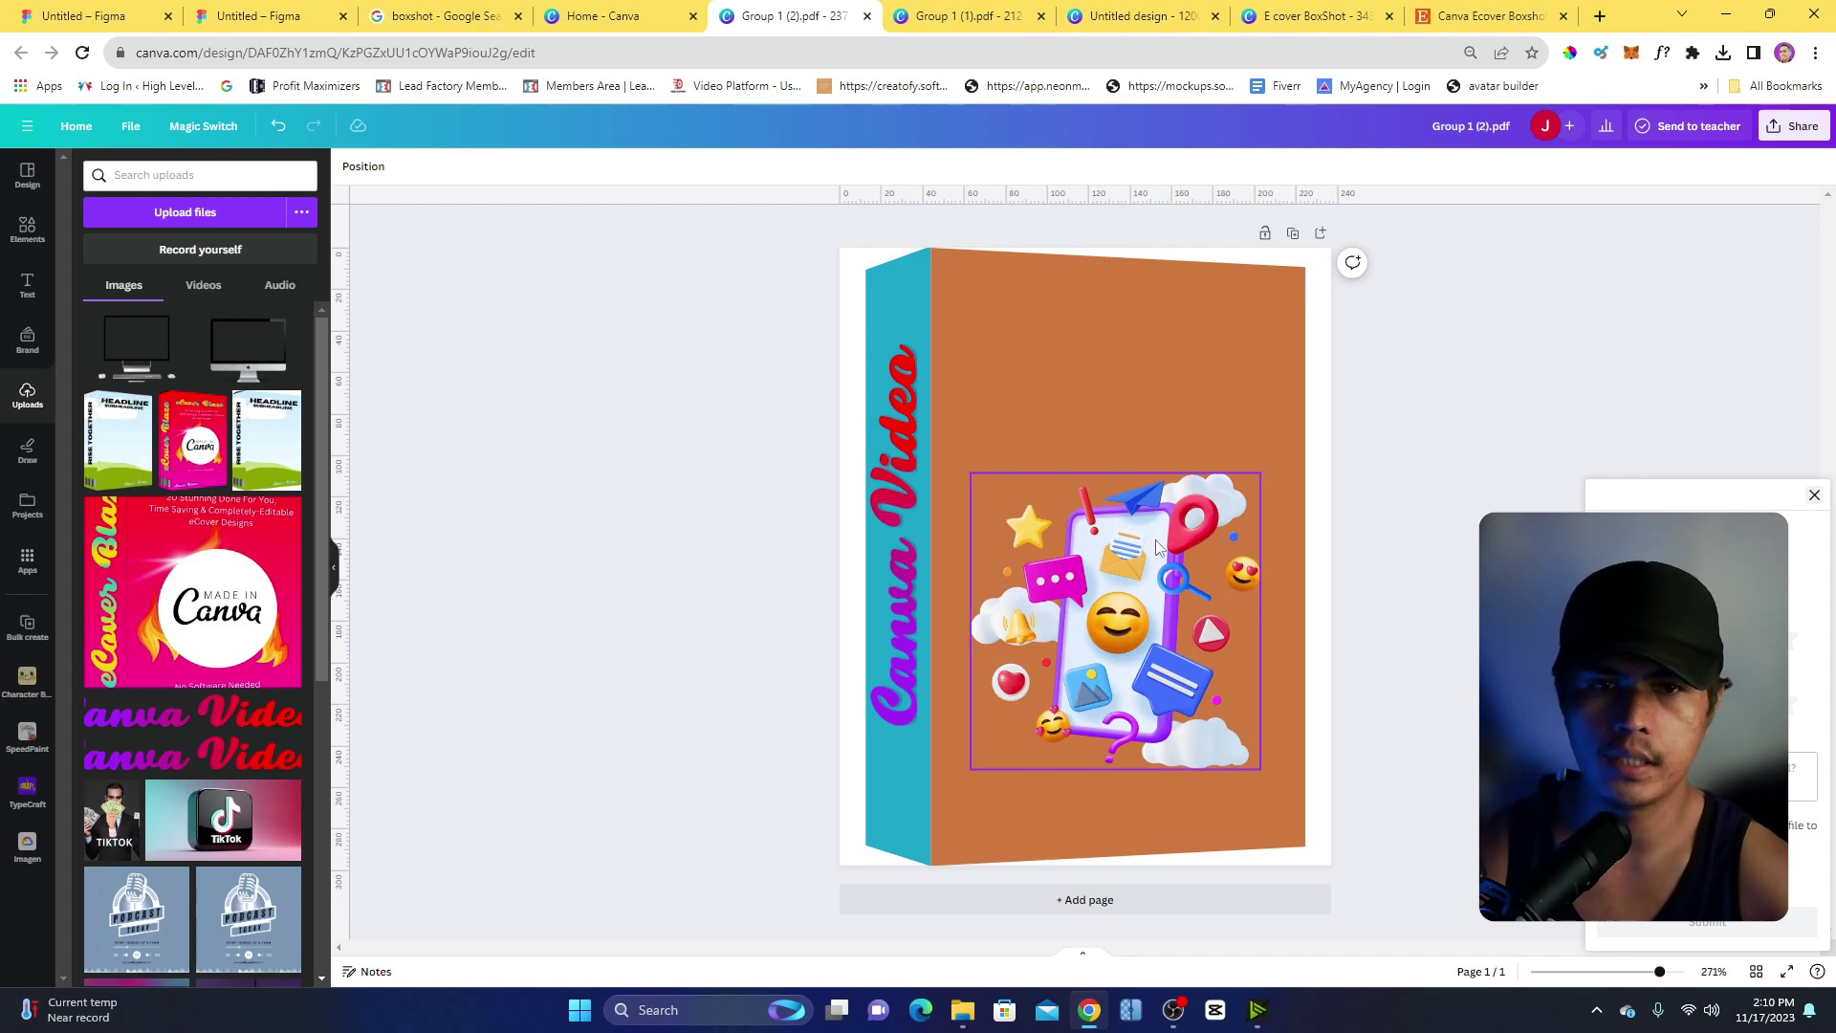
pyautogui.click(9, 299)
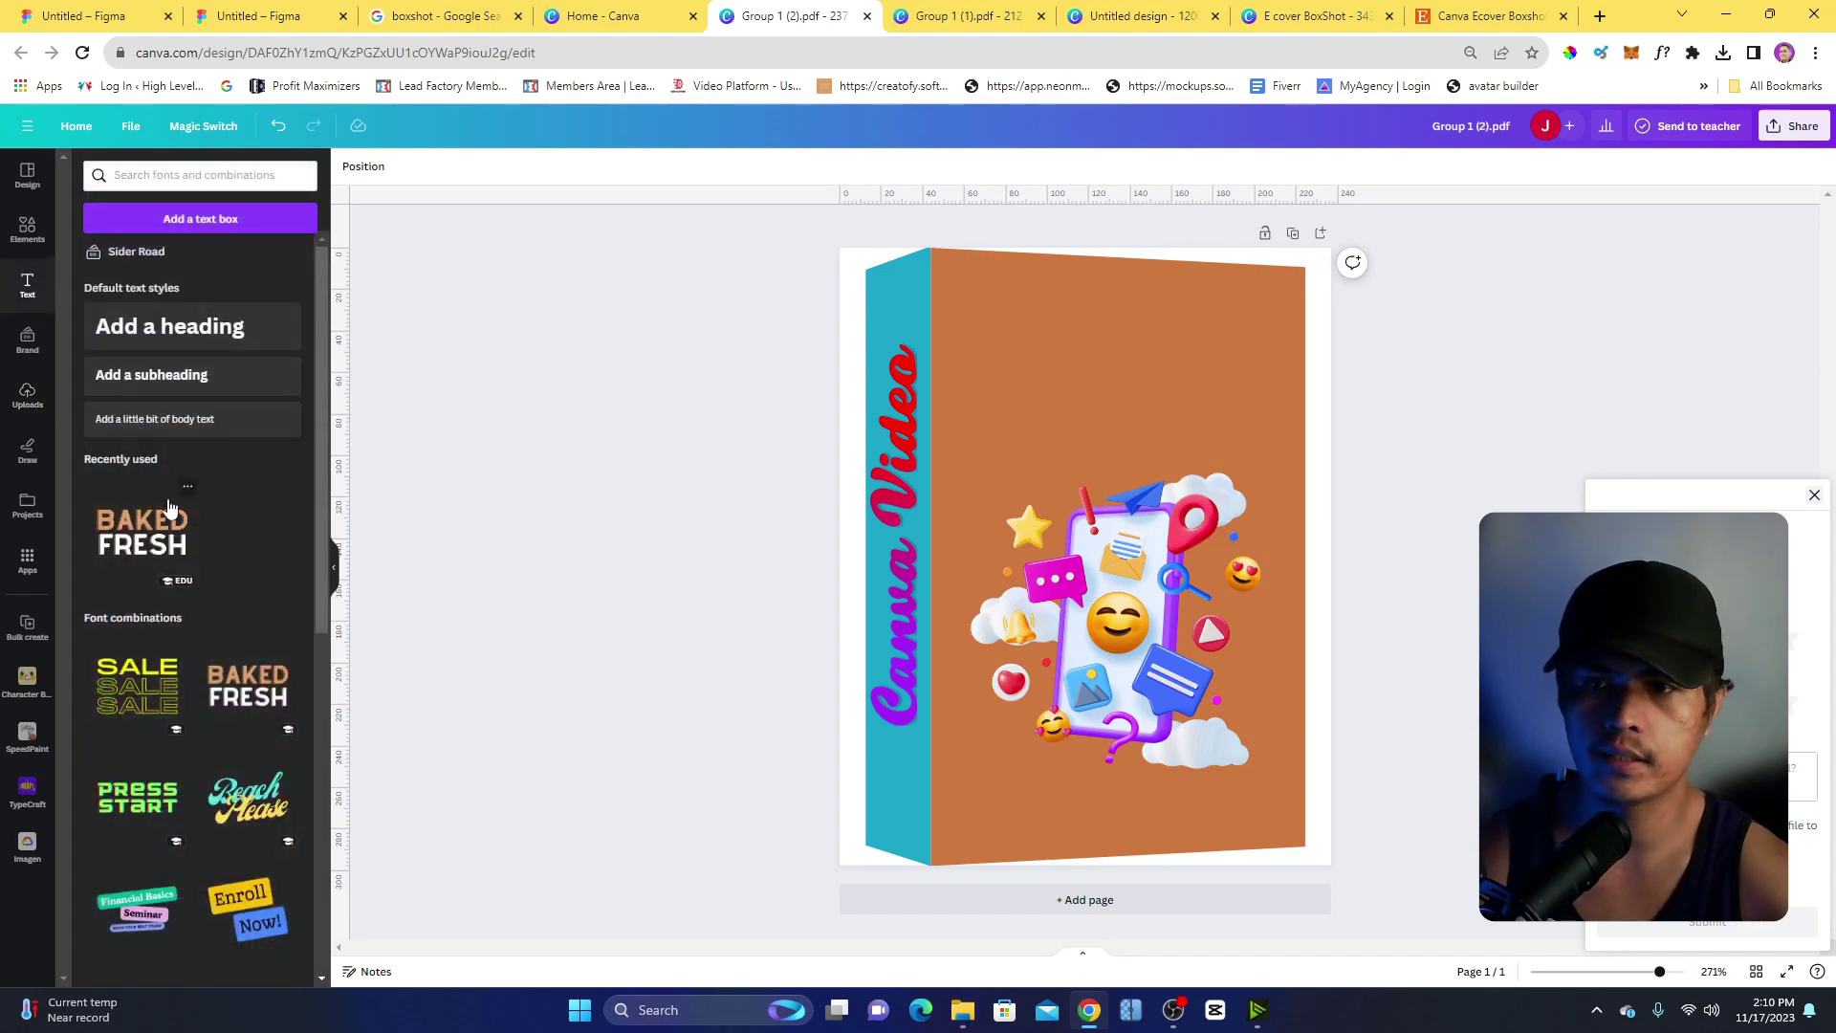
pyautogui.click(213, 233)
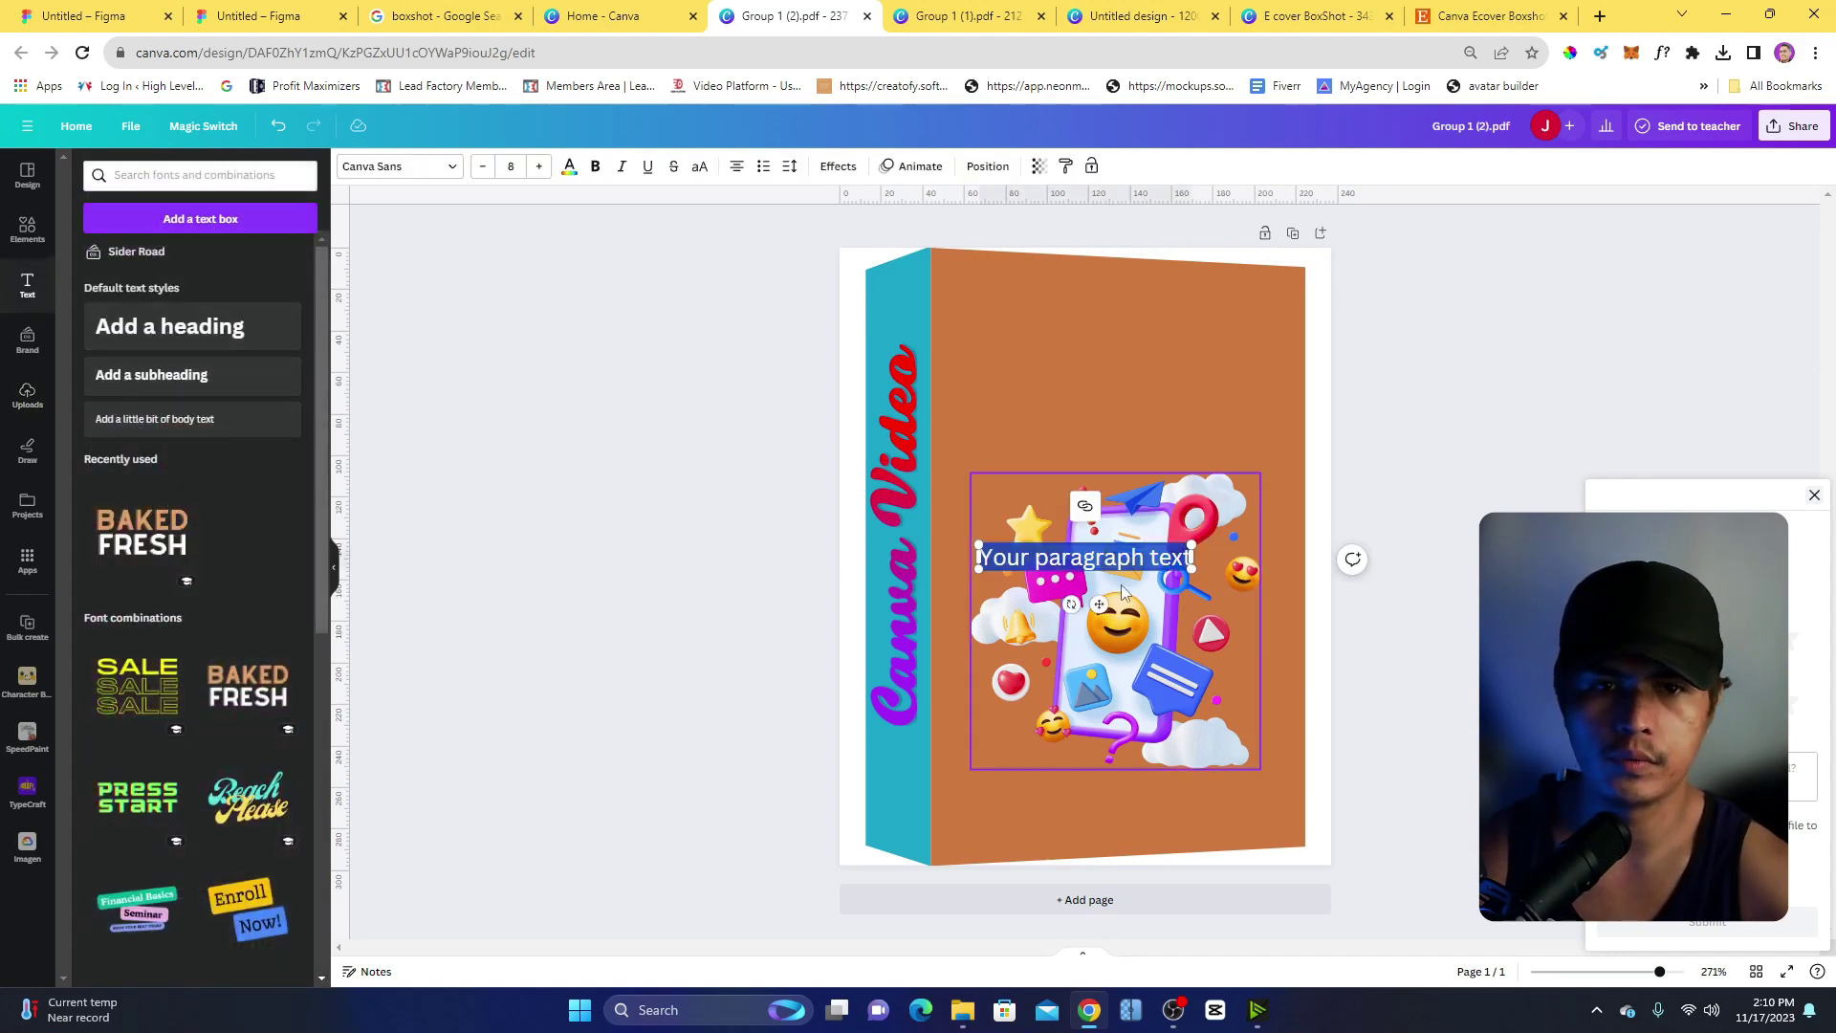
pyautogui.moveTo(1096, 601); pyautogui.dragTo(1085, 386)
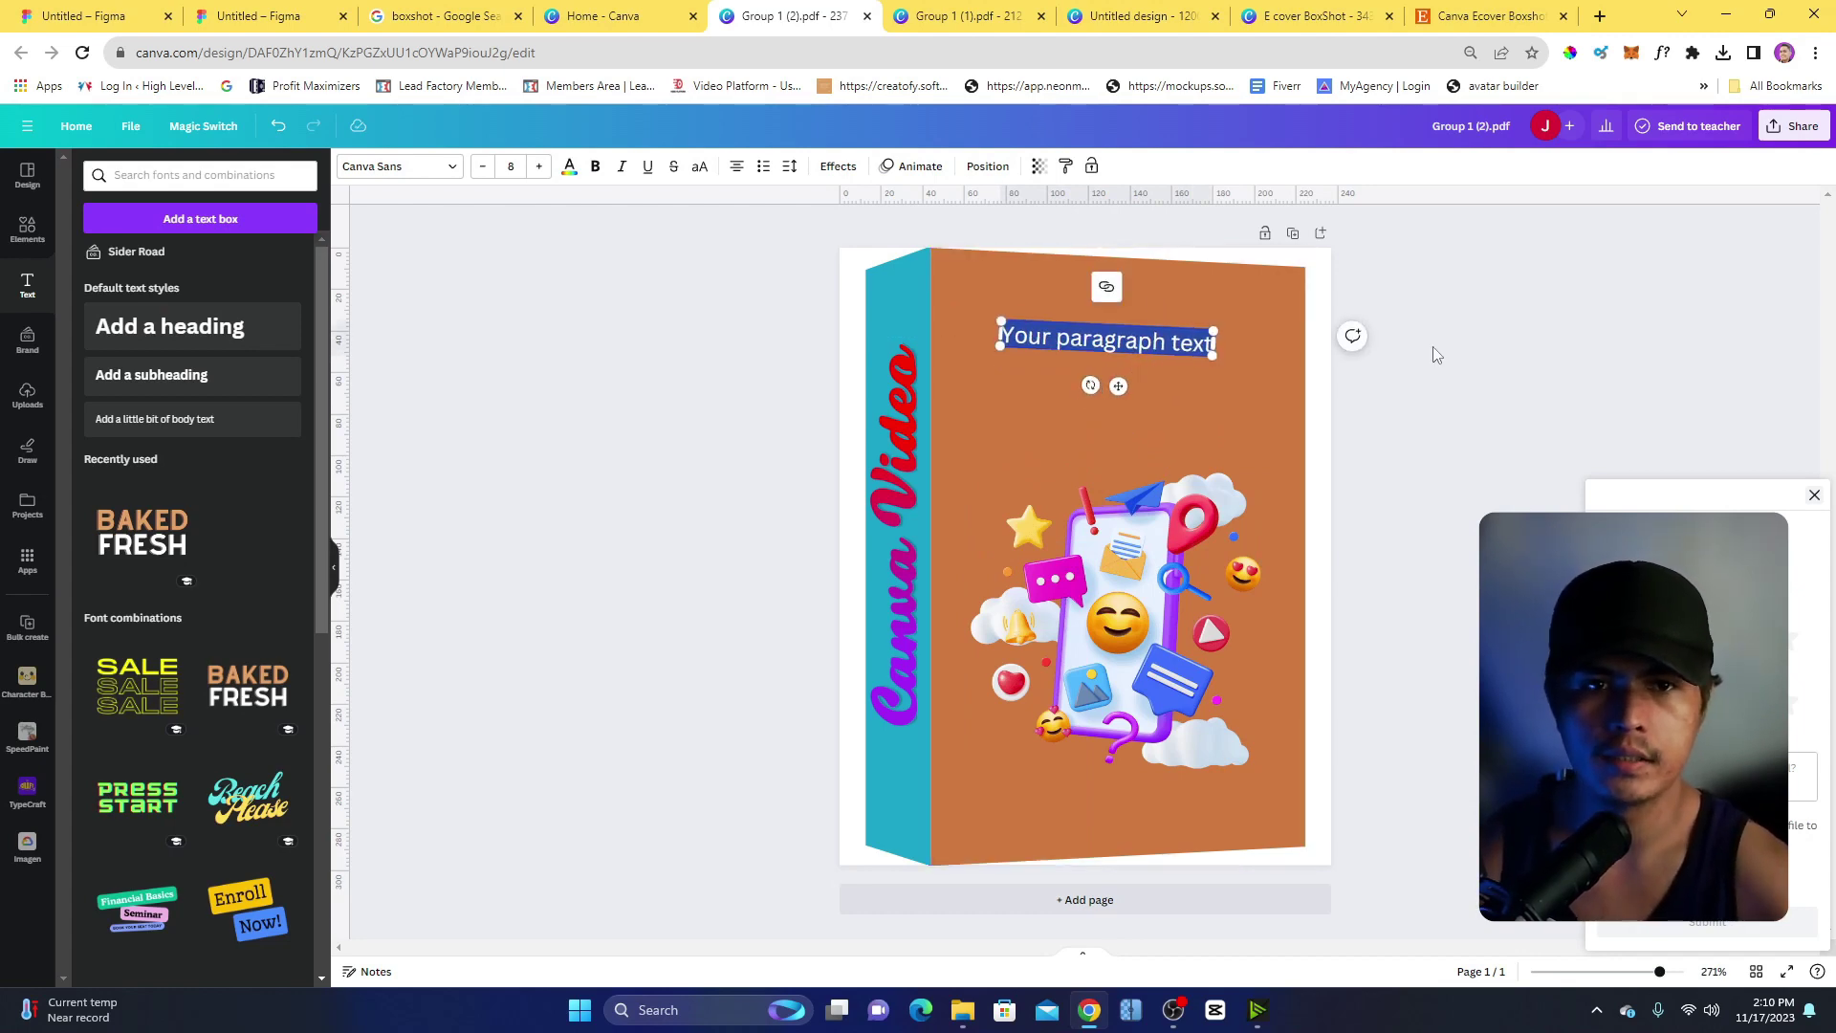
pyautogui.press('Escape')
pyautogui.press('Delete')
# Duplicate the side face's "Canva Video" title, rotate the copy to a slight downward slant and place it across the front face's upper part.
pyautogui.click(876, 508)
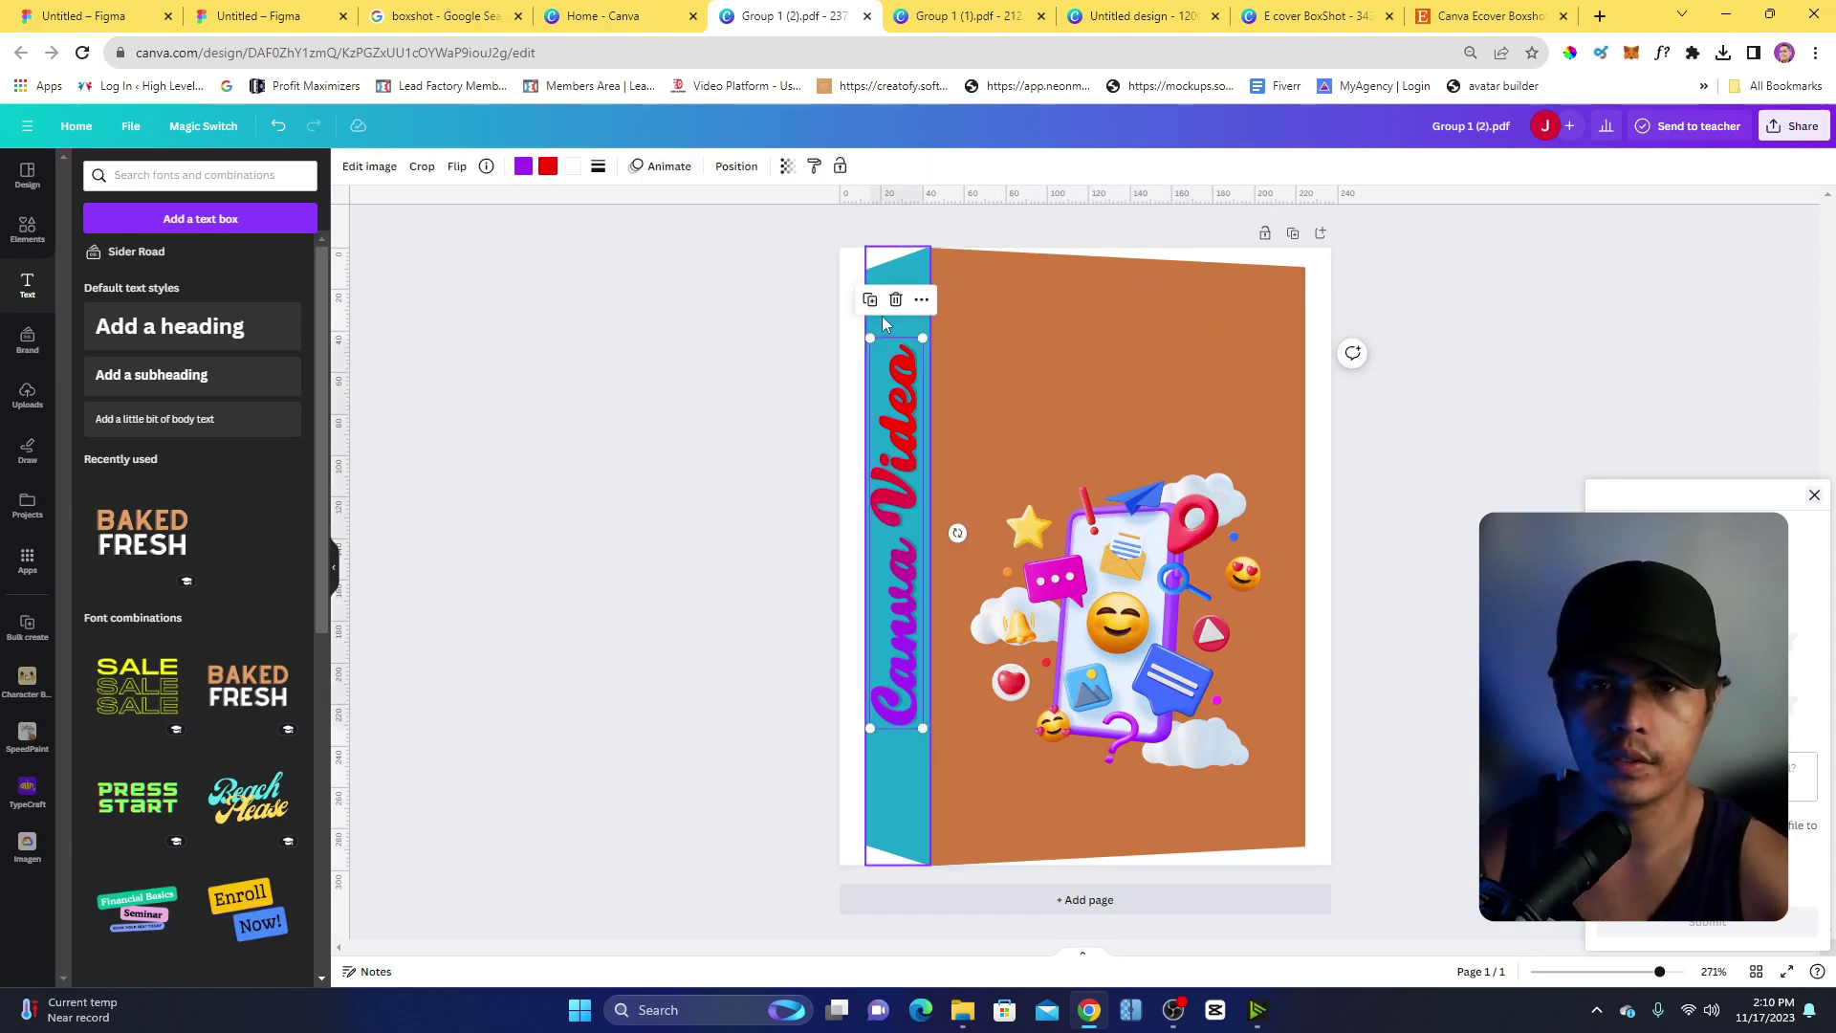
pyautogui.hotkey('ctrl', 'd')
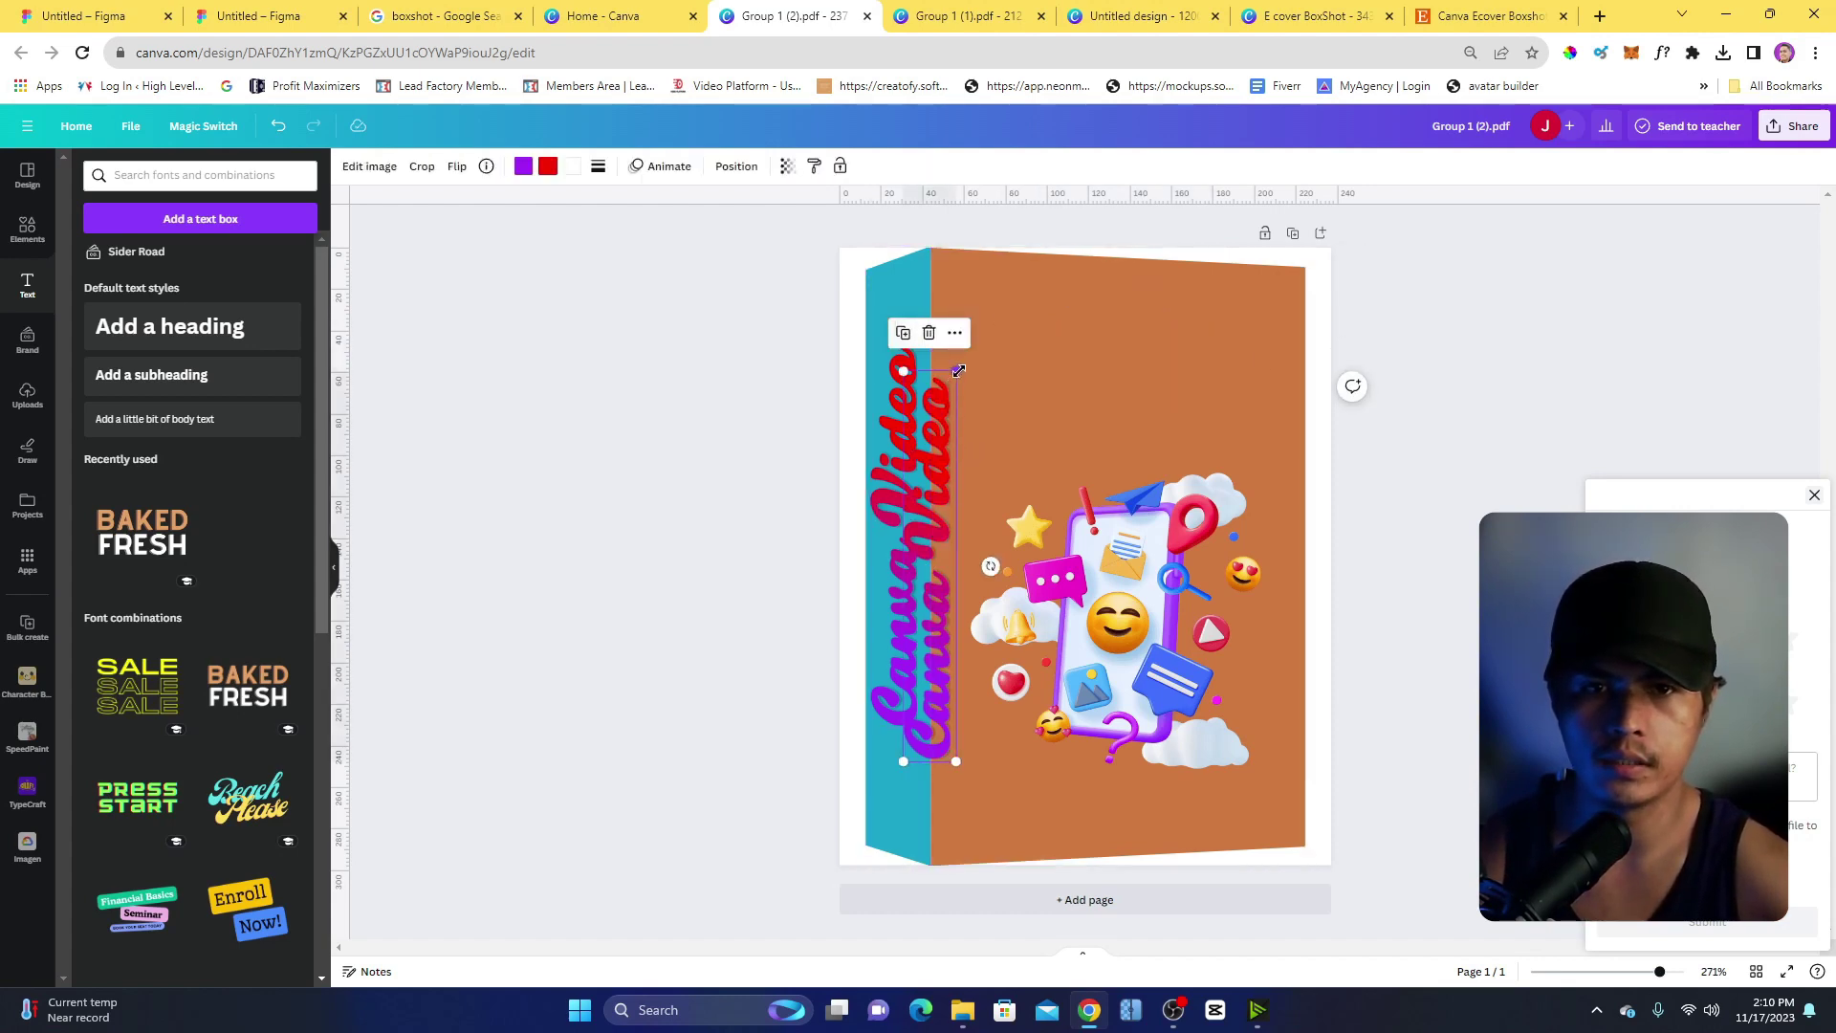
pyautogui.moveTo(991, 566); pyautogui.dragTo(927, 689)
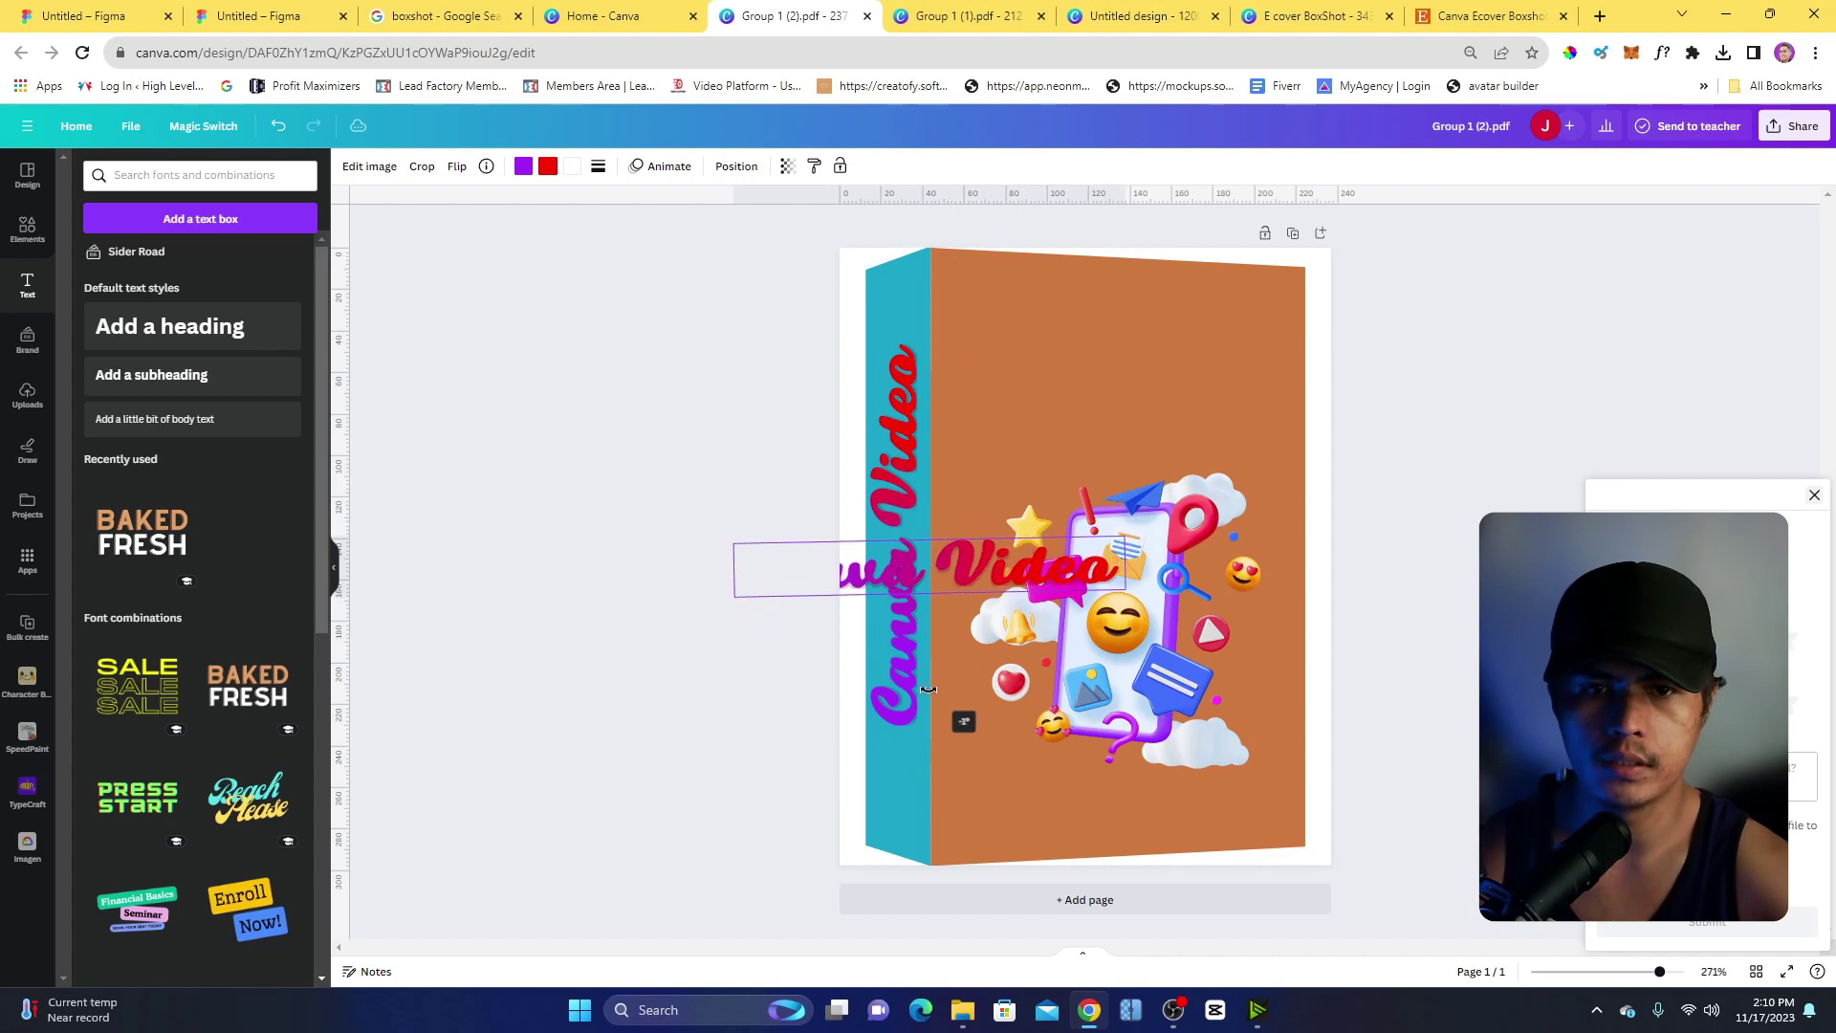
pyautogui.moveTo(1013, 570); pyautogui.dragTo(1206, 325)
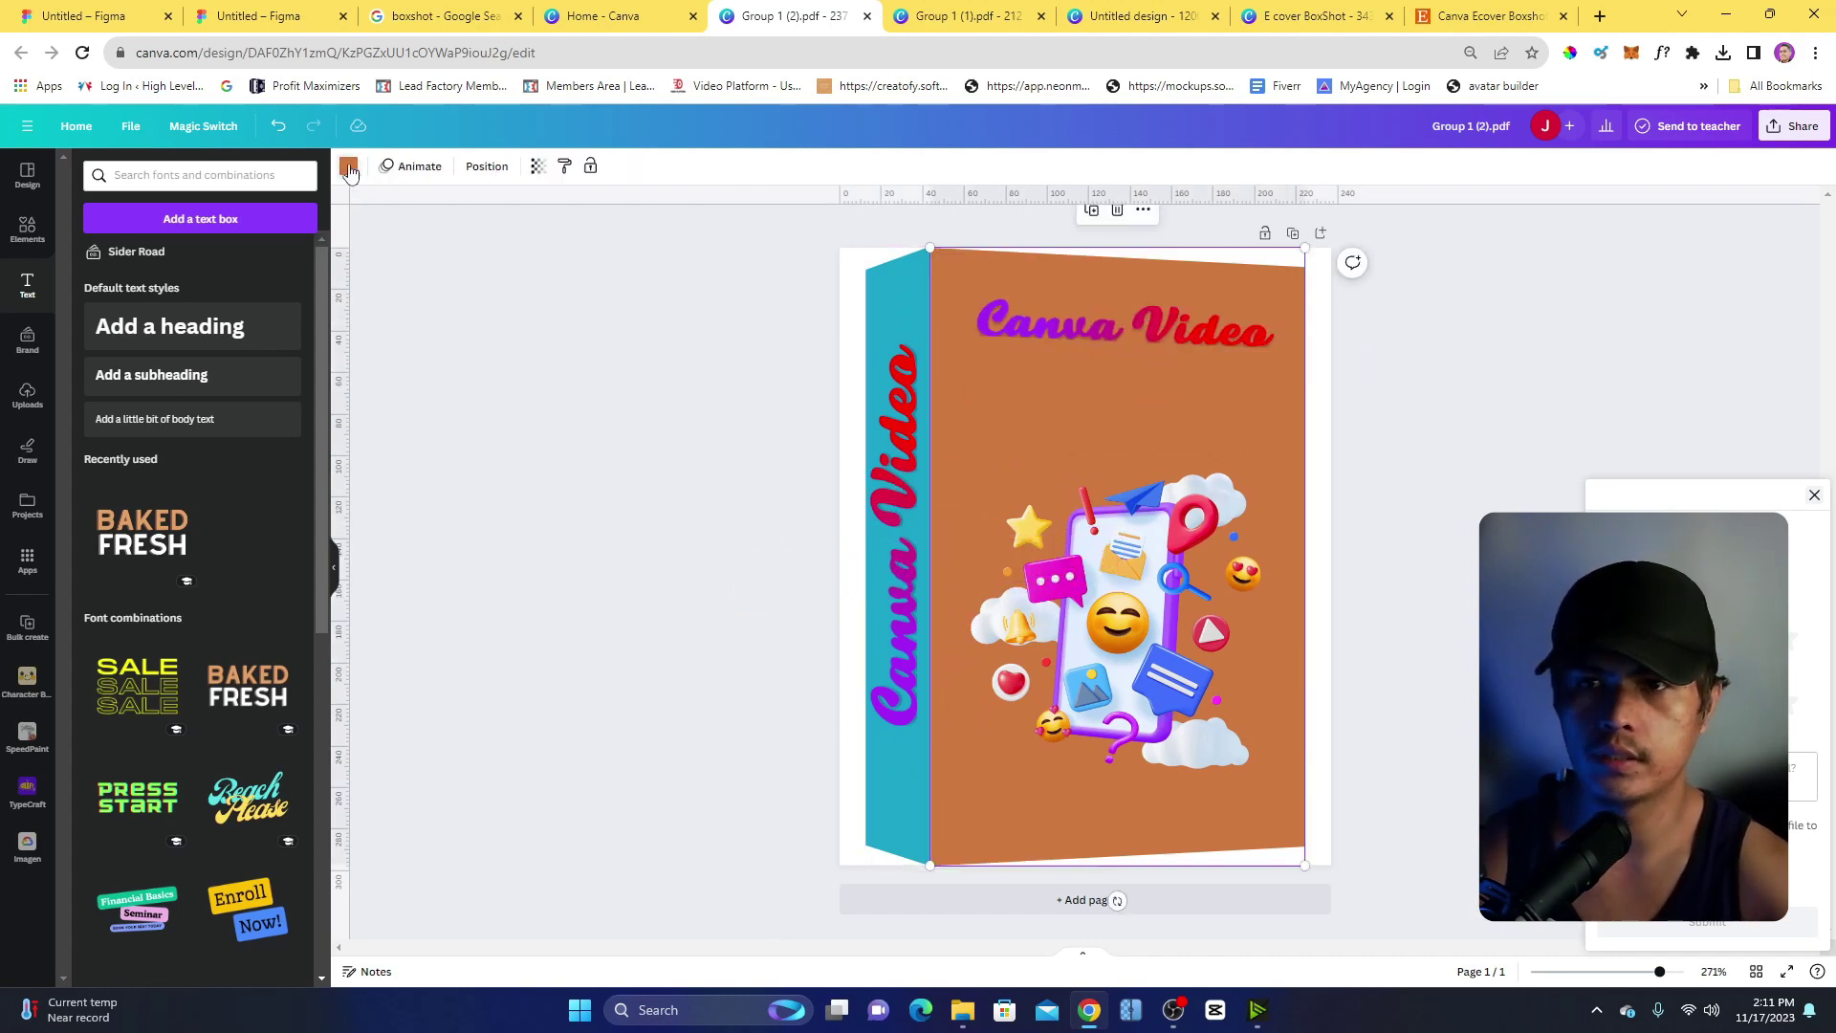
# Recolour the front face with the light blue photo colour, and slightly enlarge the phone graphic and shift it up.
pyautogui.click(349, 168)
pyautogui.click(125, 531)
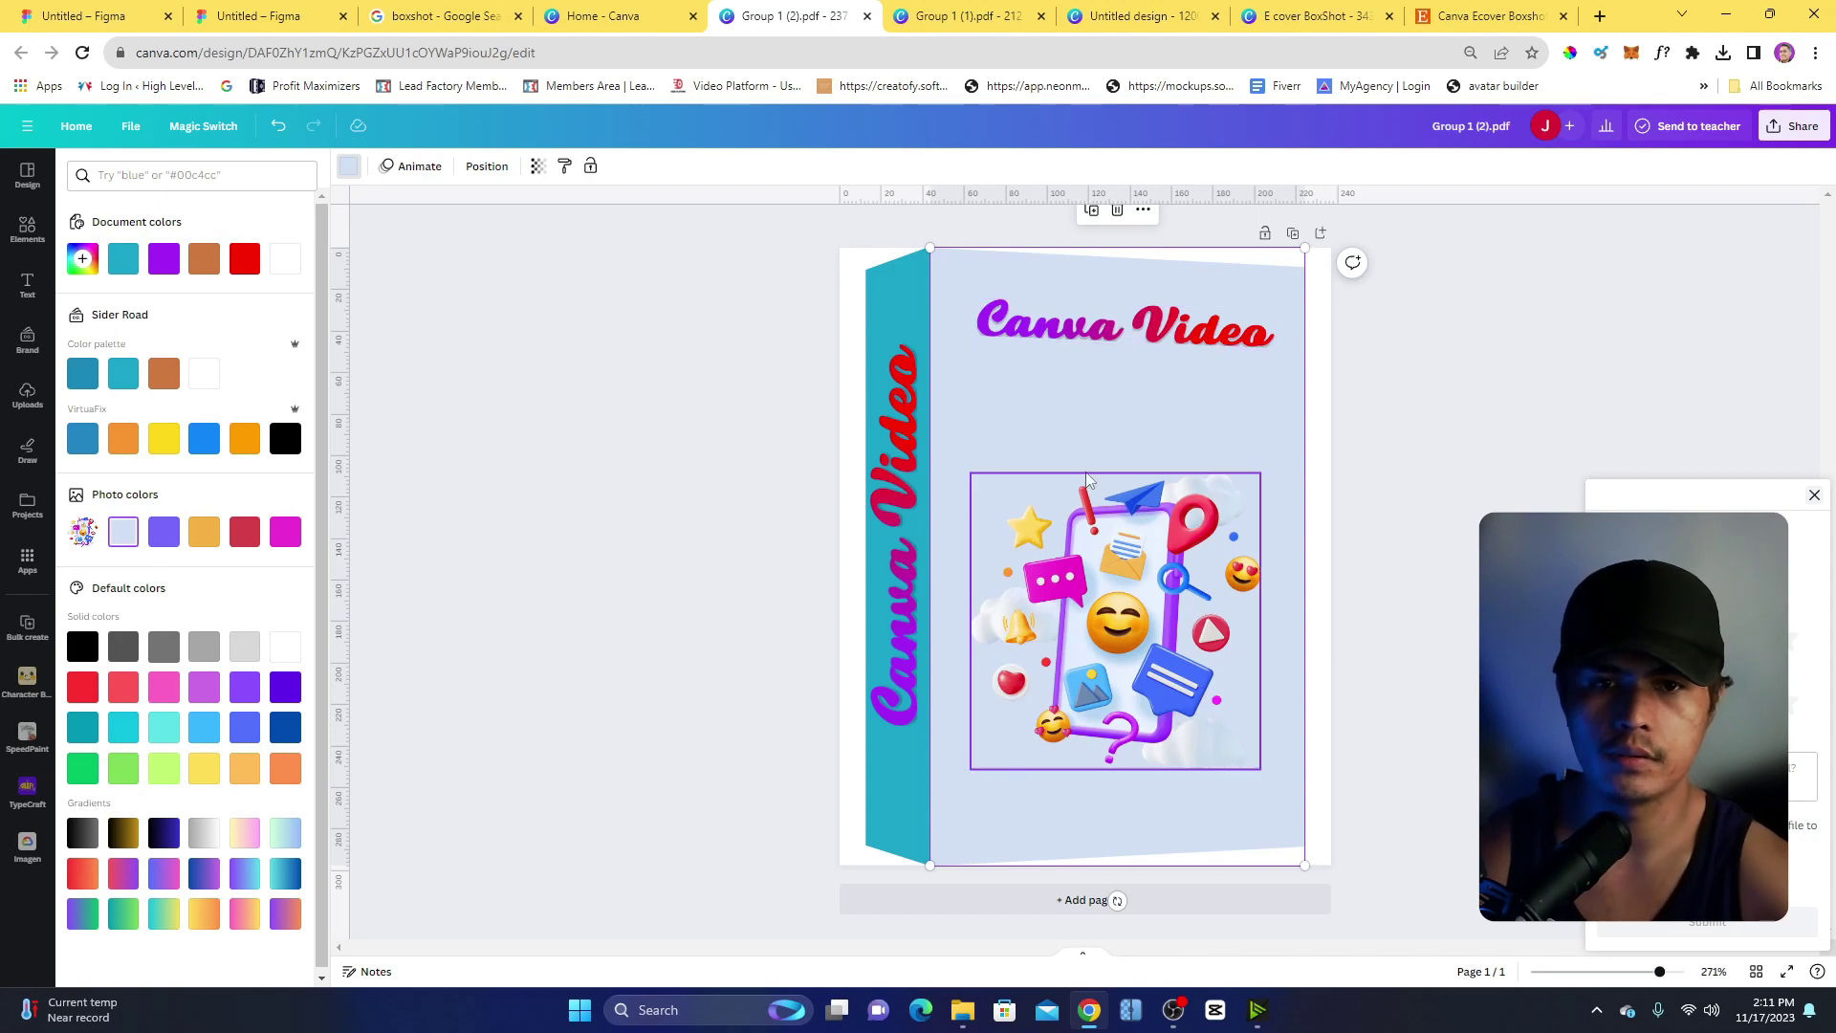
pyautogui.click(1186, 554)
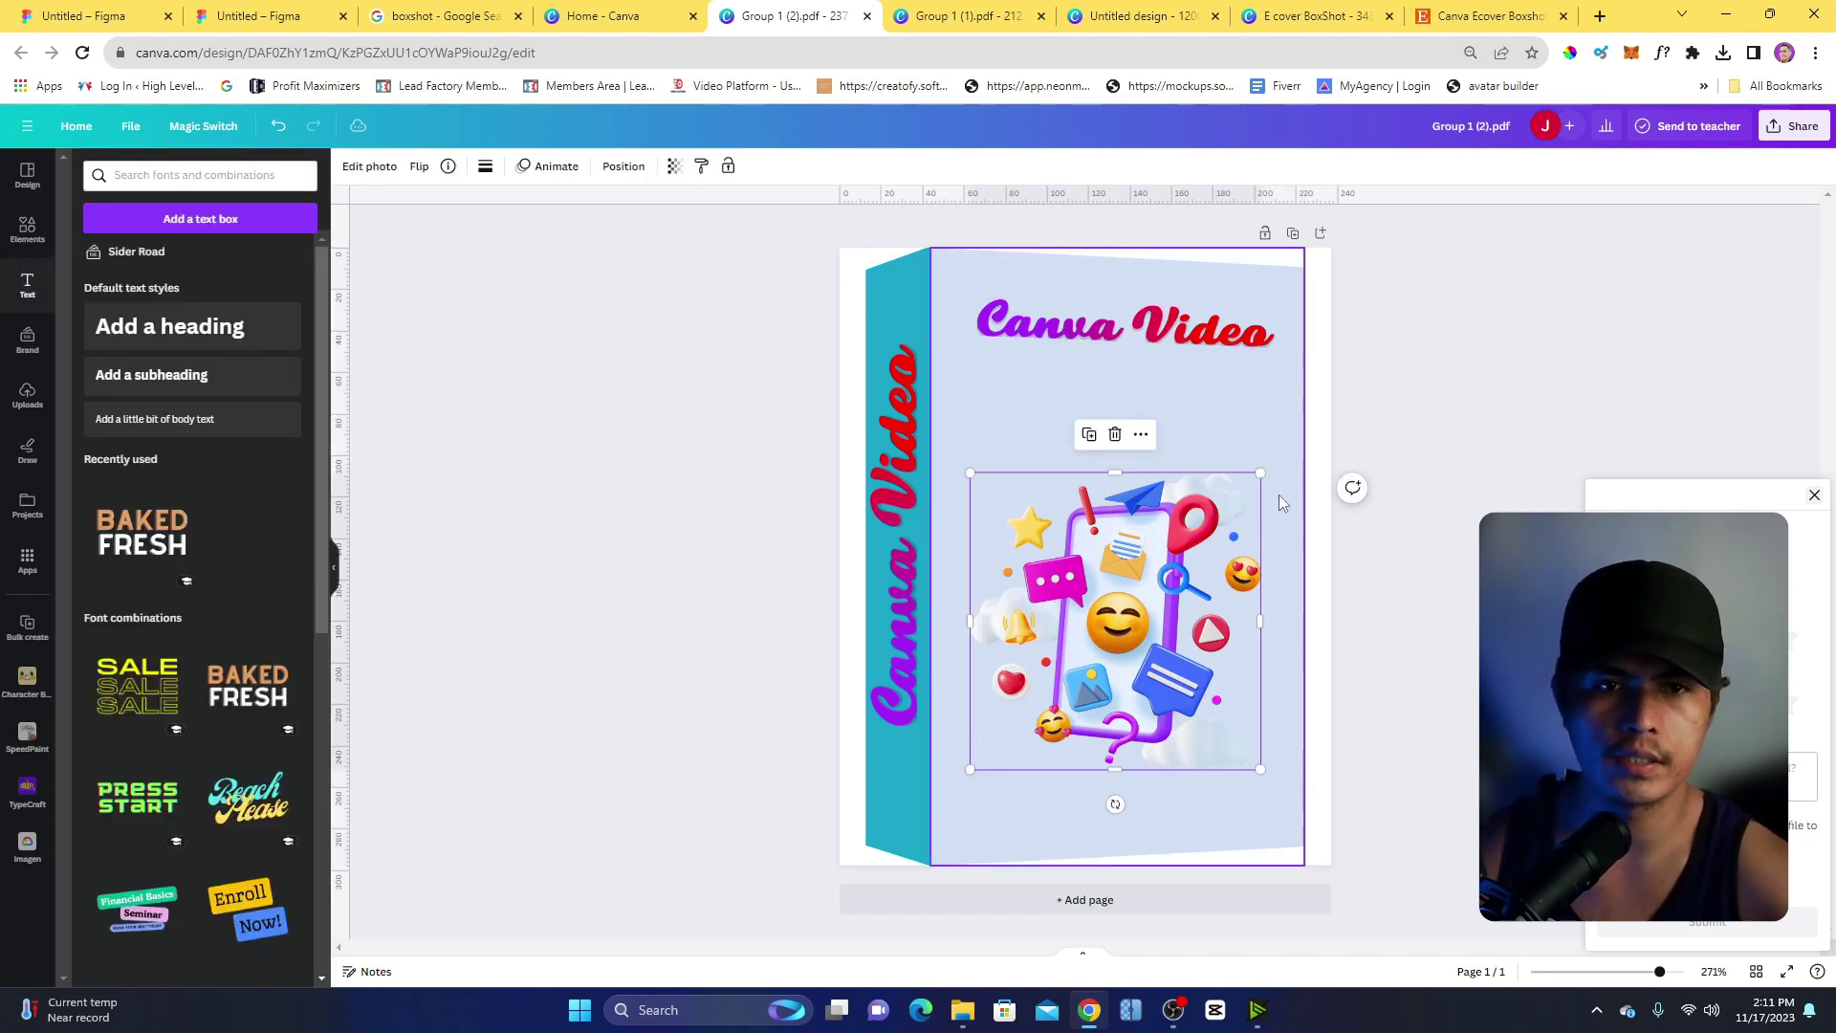
pyautogui.moveTo(1257, 475); pyautogui.dragTo(1281, 448)
pyautogui.moveTo(1128, 612); pyautogui.dragTo(1121, 592)
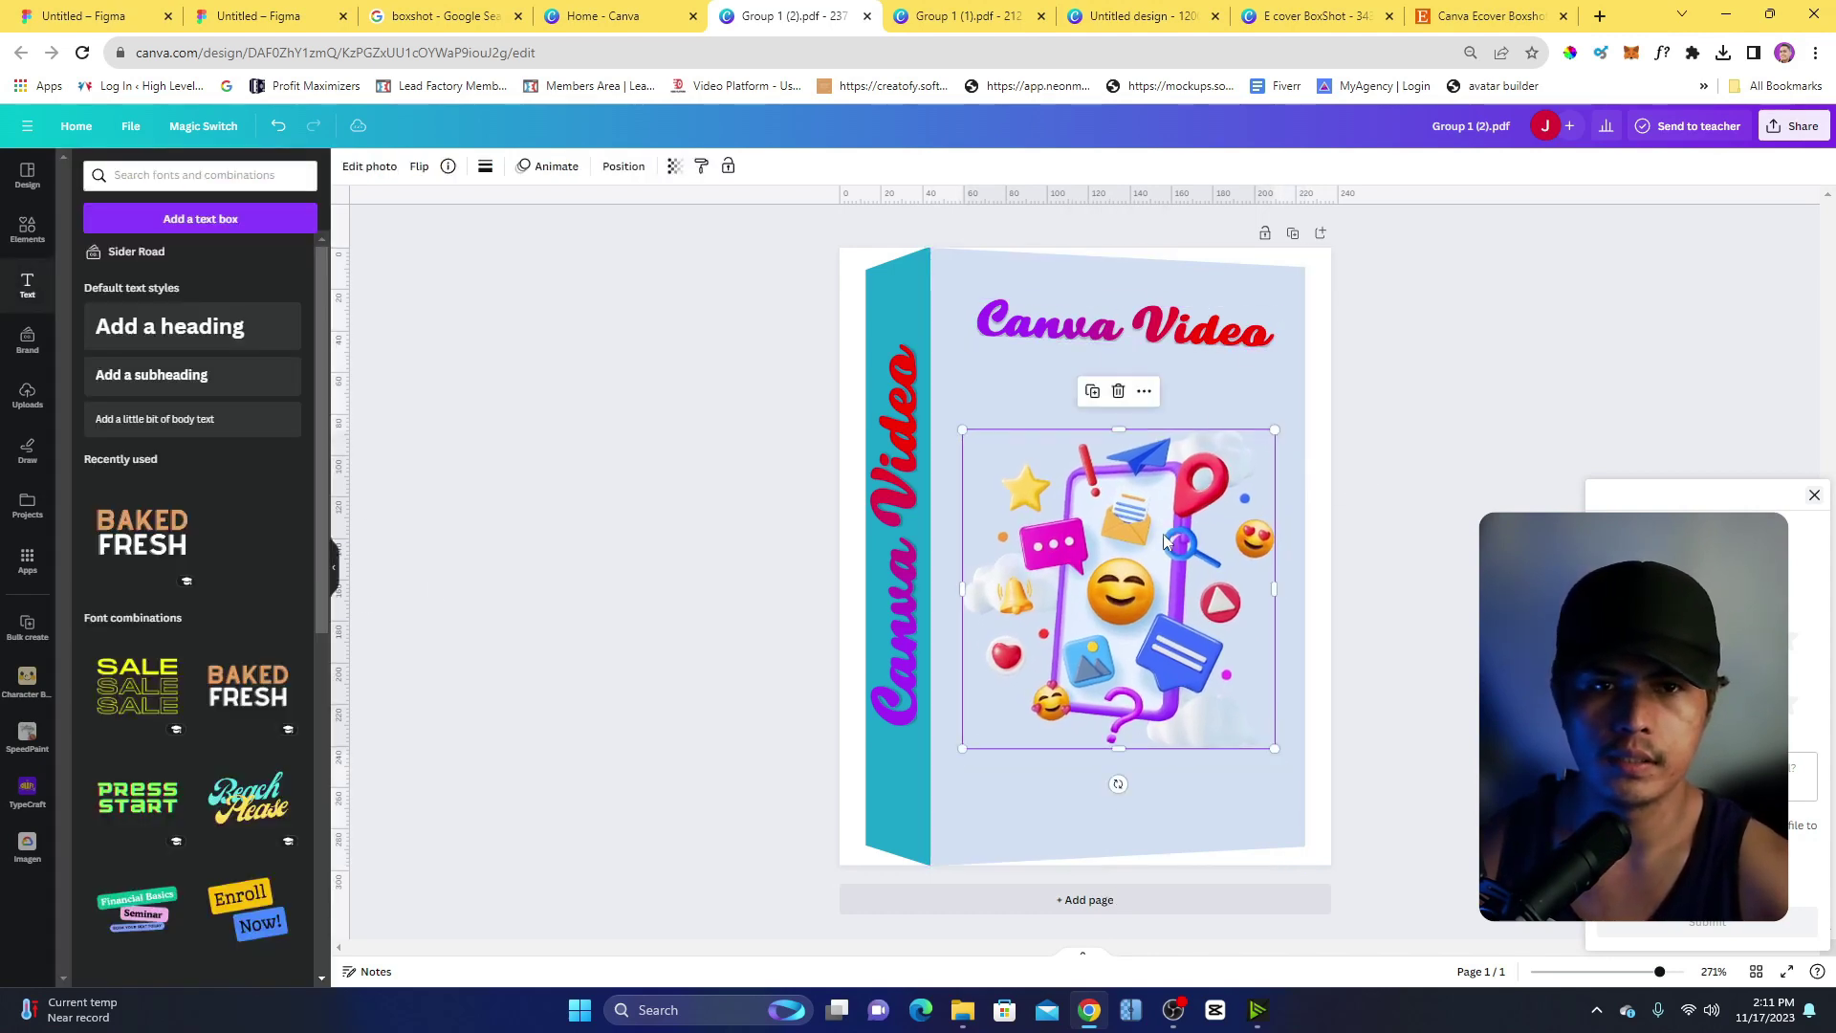
# Add a heading text, shrink it to size 13, tilt it slightly and place it directly beneath the front face's "Canva Video" title.
pyautogui.click(101, 336)
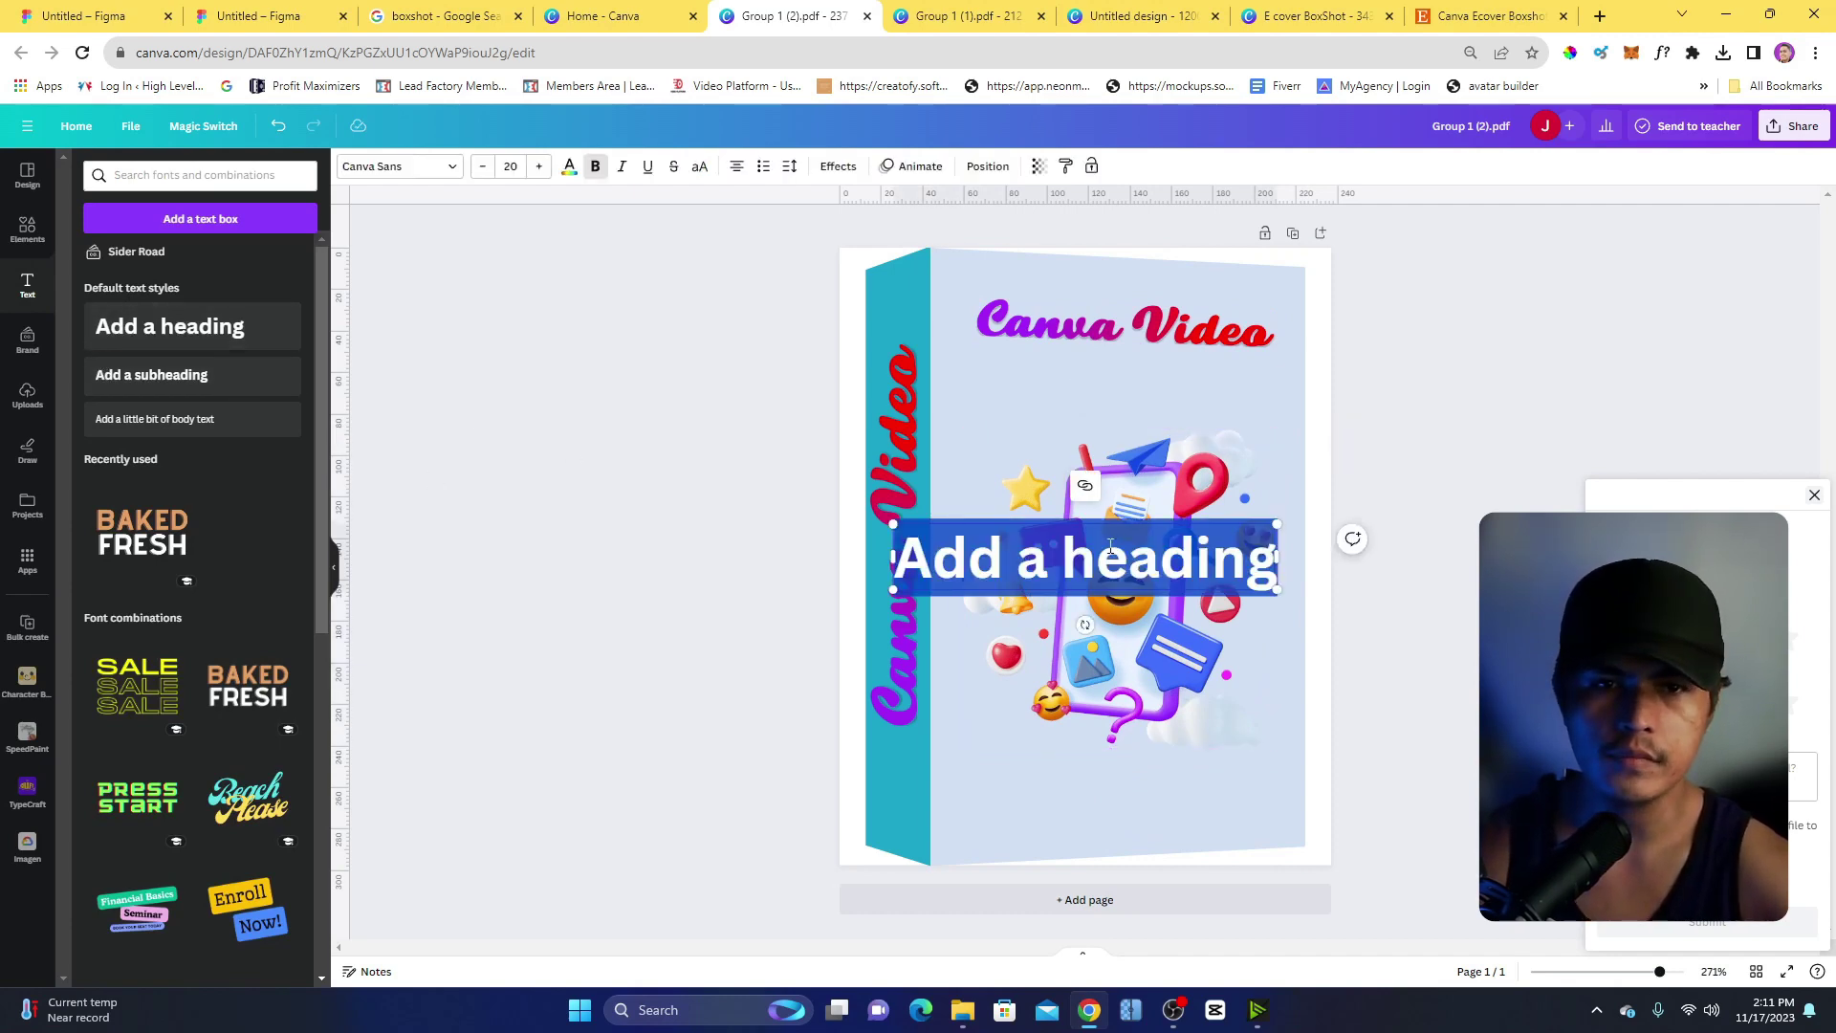
pyautogui.moveTo(1277, 592); pyautogui.dragTo(1212, 410)
pyautogui.moveTo(1085, 442); pyautogui.dragTo(1139, 370)
pyautogui.click(1242, 547)
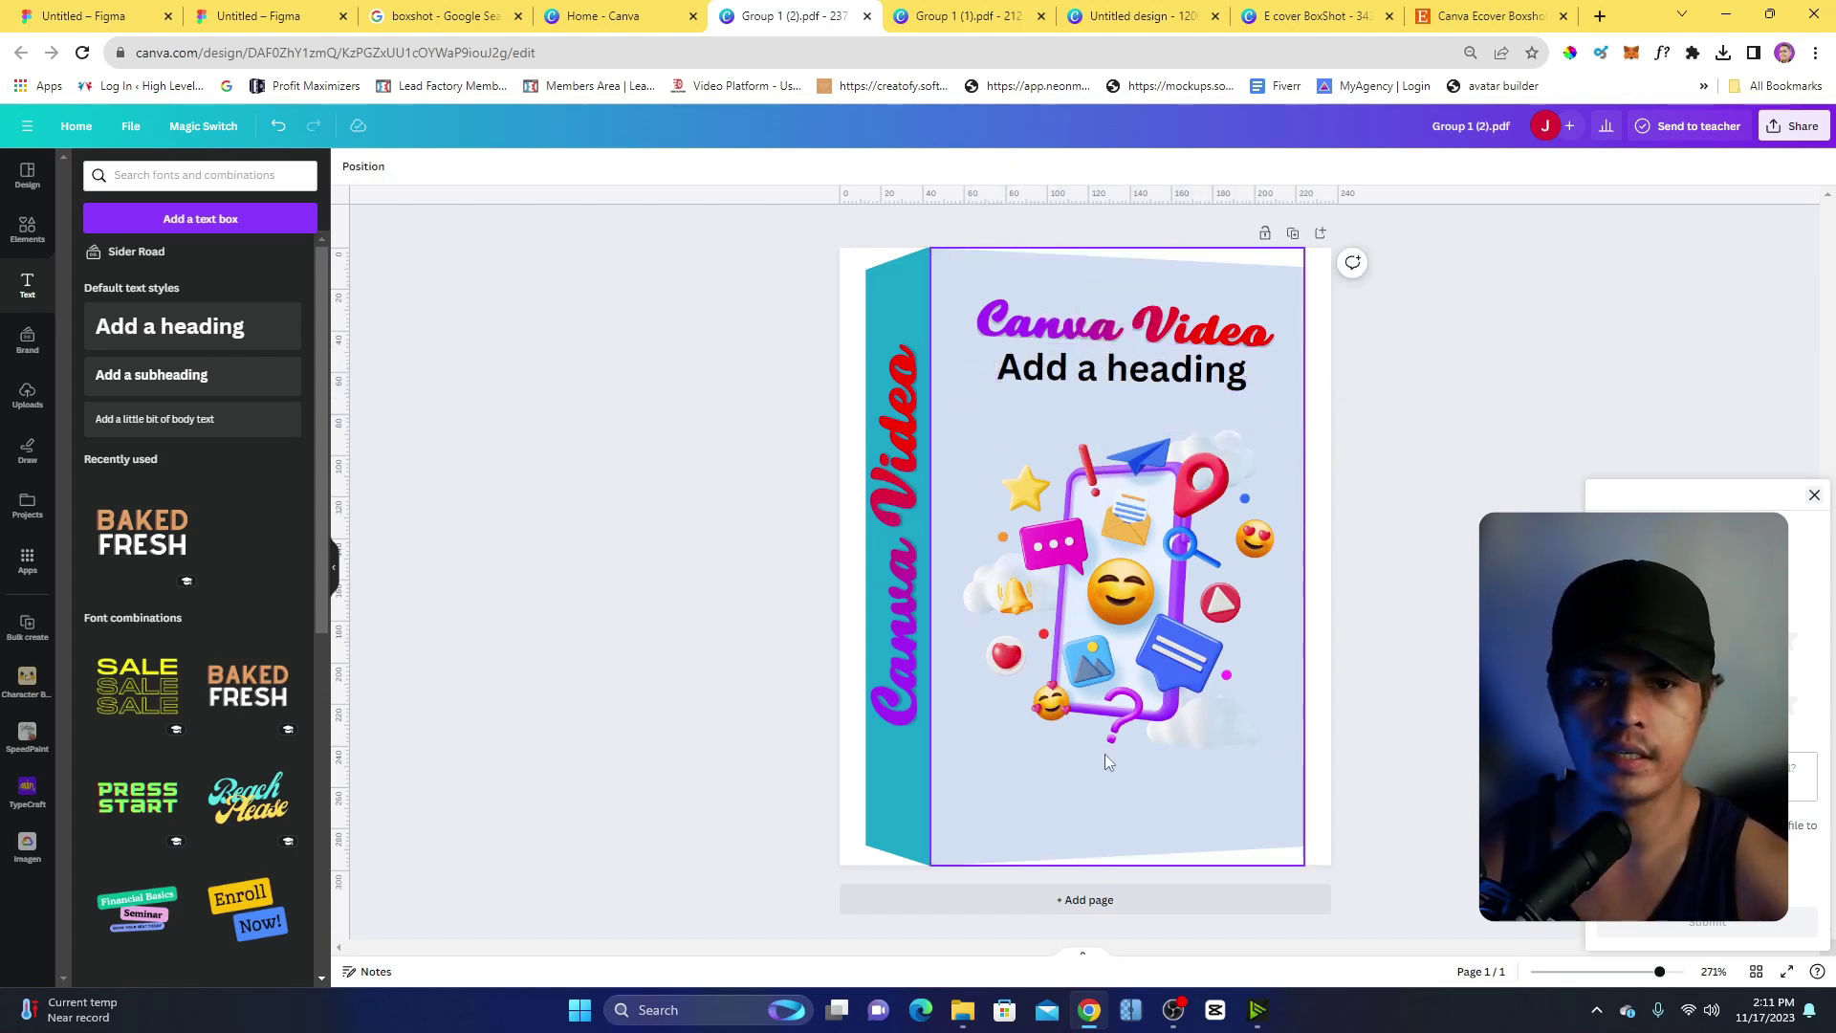
# Duplicate the heading, shrink the copy, tilt it slightly upward and place it in the front face's lower right corner.
pyautogui.click(1133, 368)
pyautogui.hotkey('ctrl', 'd')
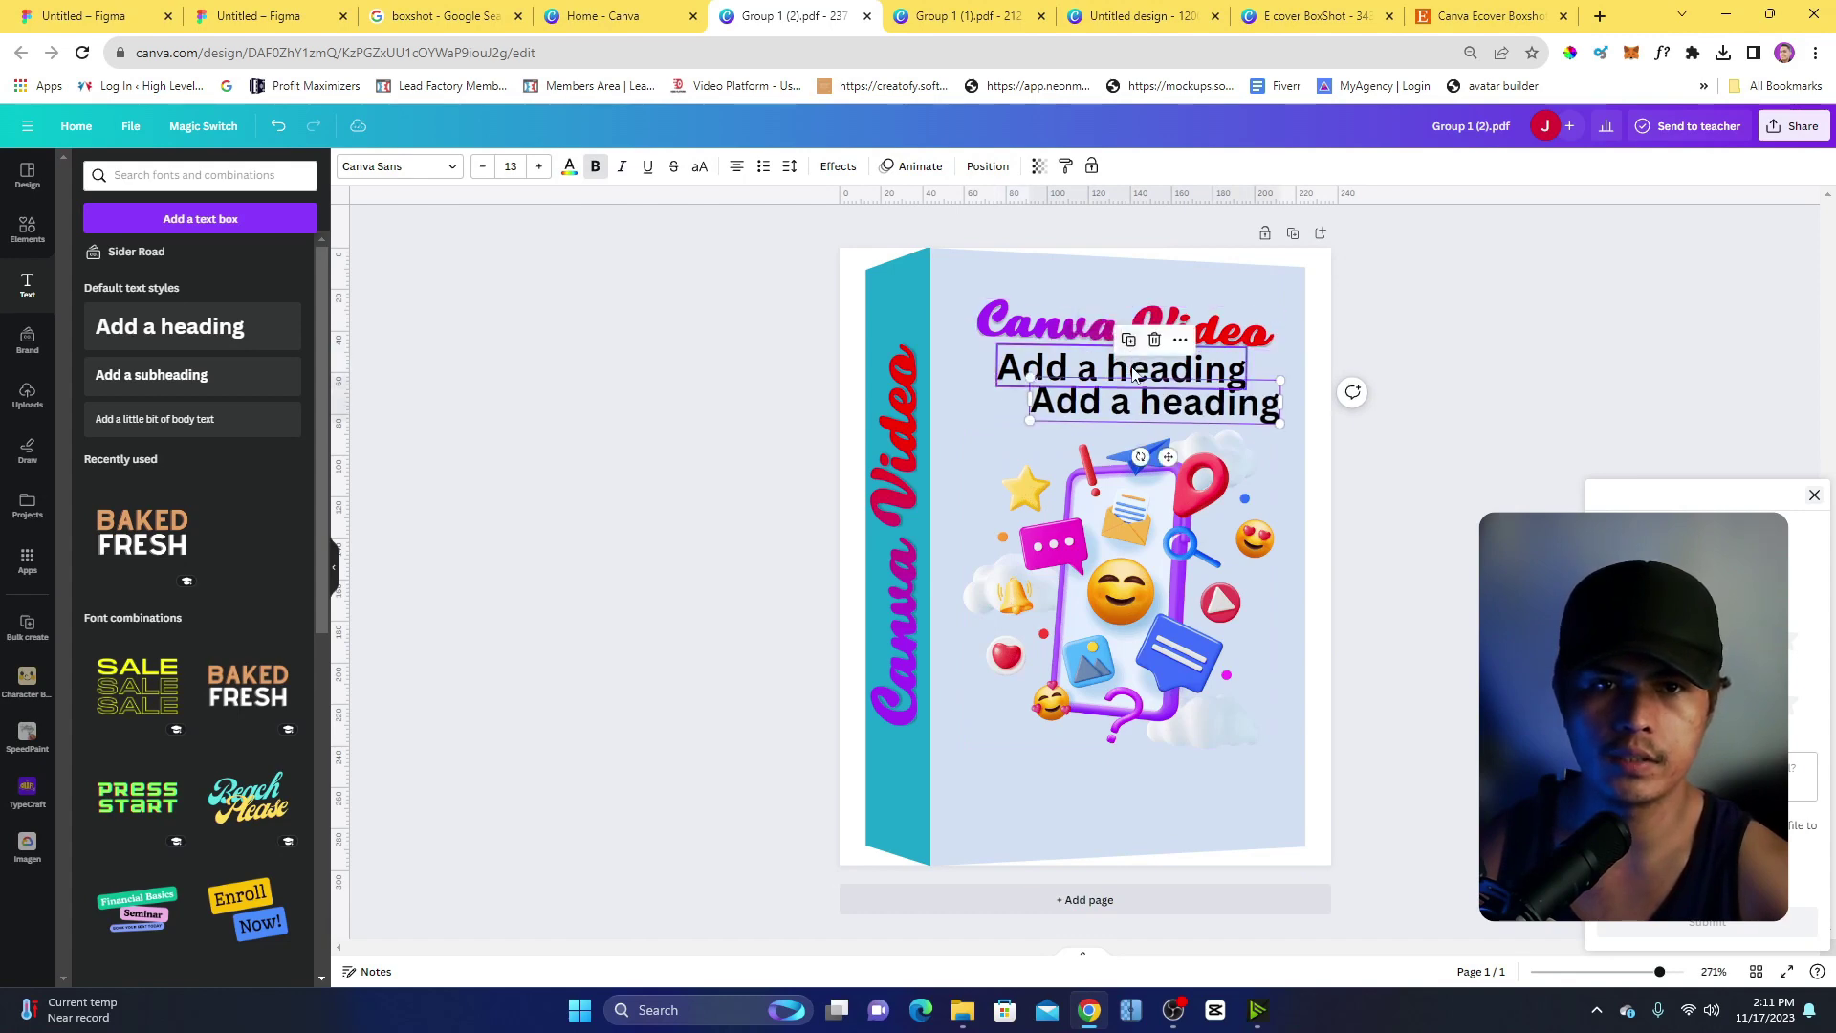
pyautogui.moveTo(1143, 419); pyautogui.dragTo(1235, 824)
pyautogui.click(1398, 775)
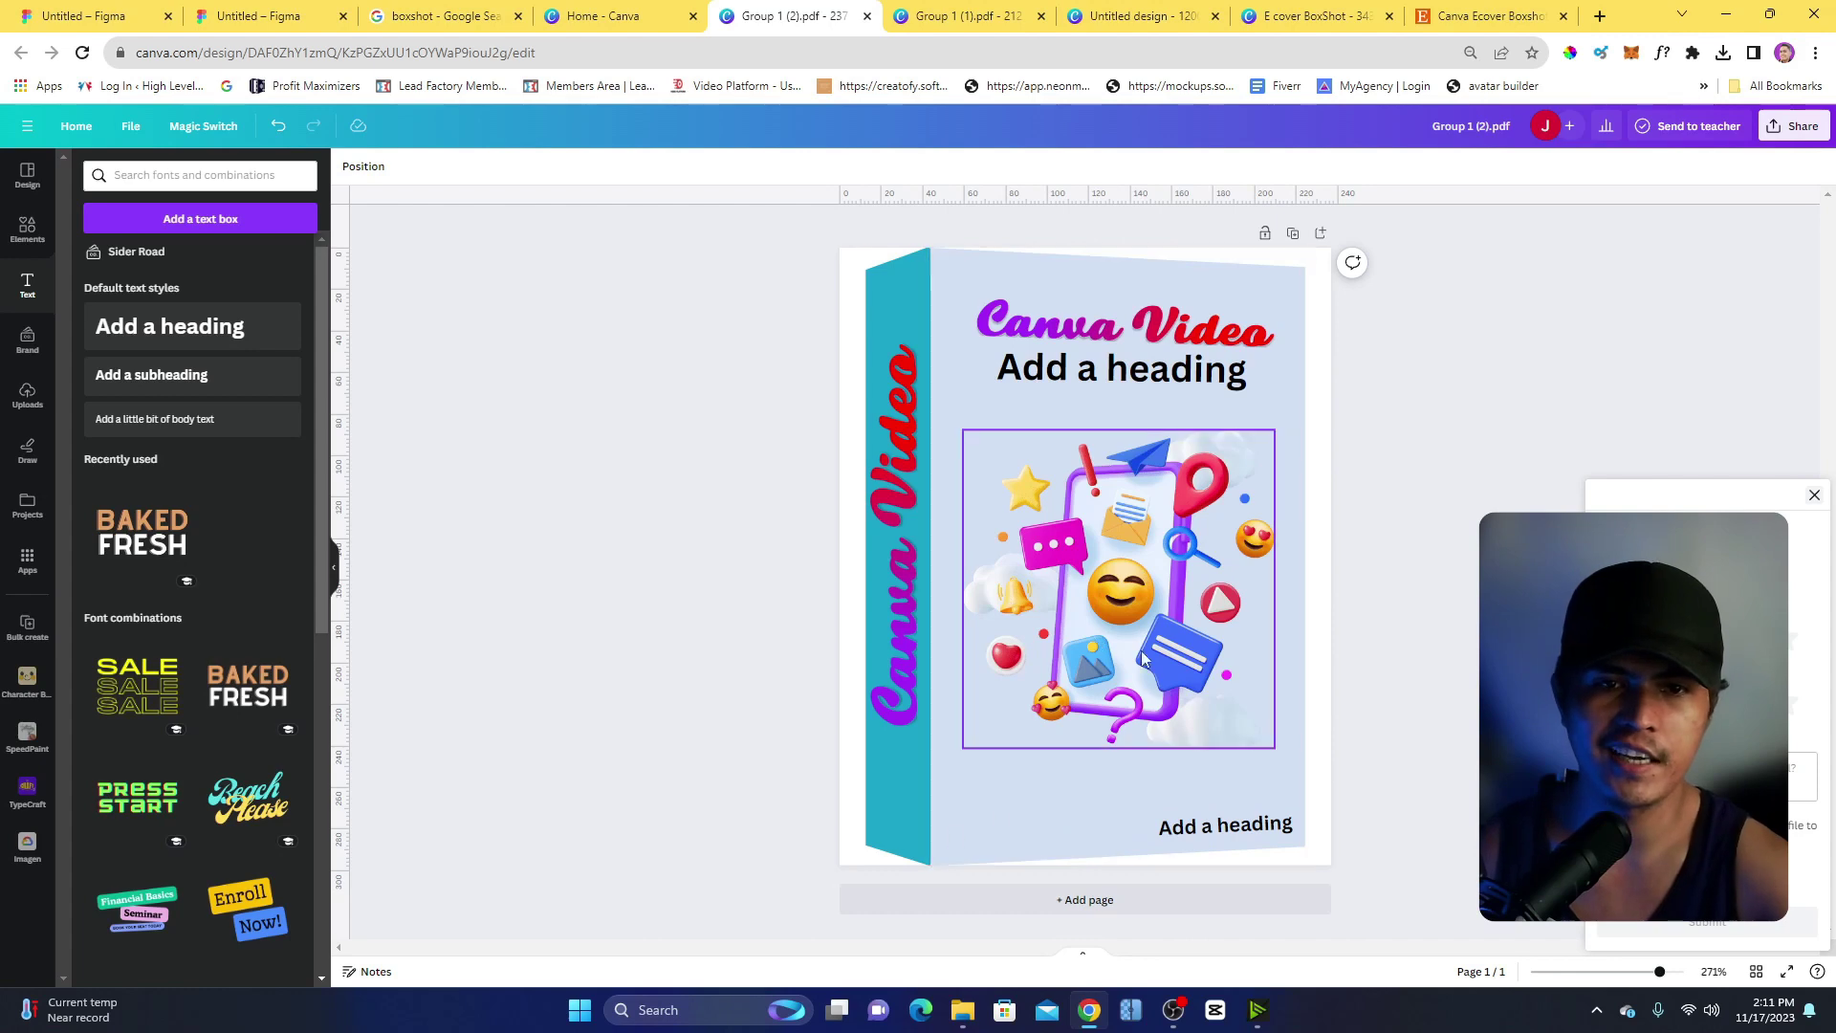
pyautogui.click(1196, 581)
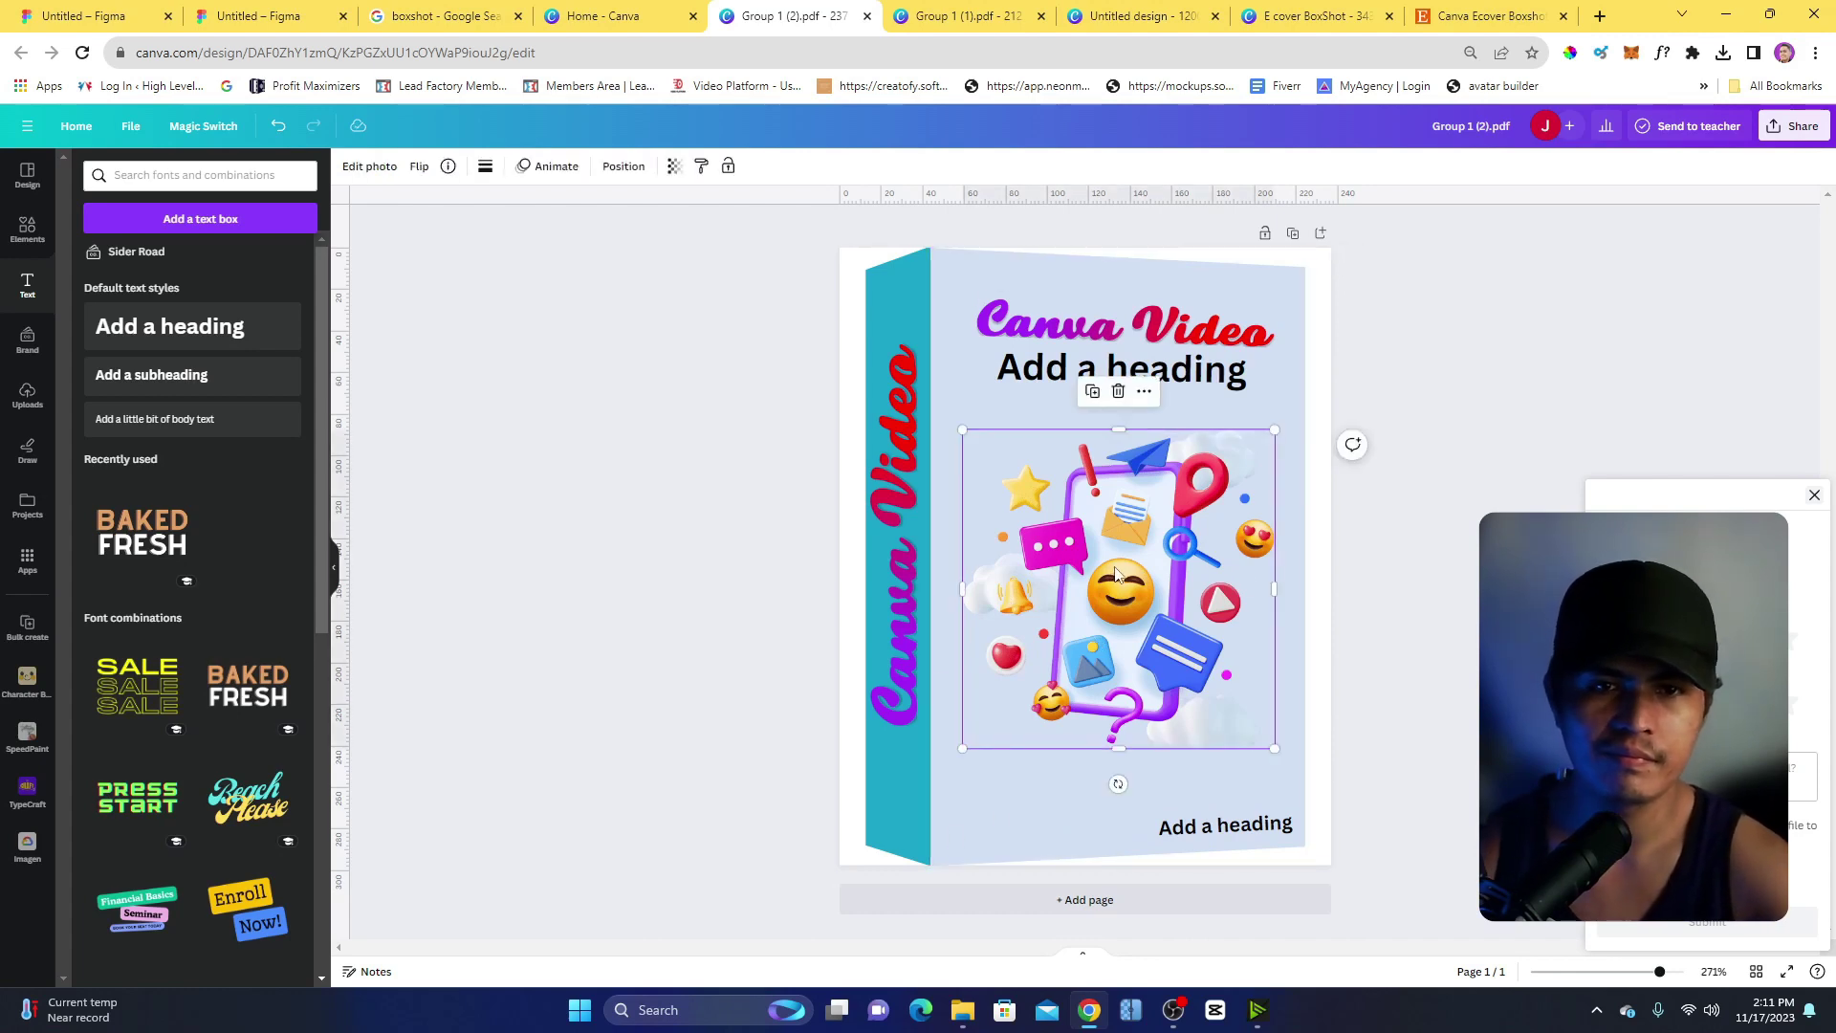
pyautogui.click(1386, 533)
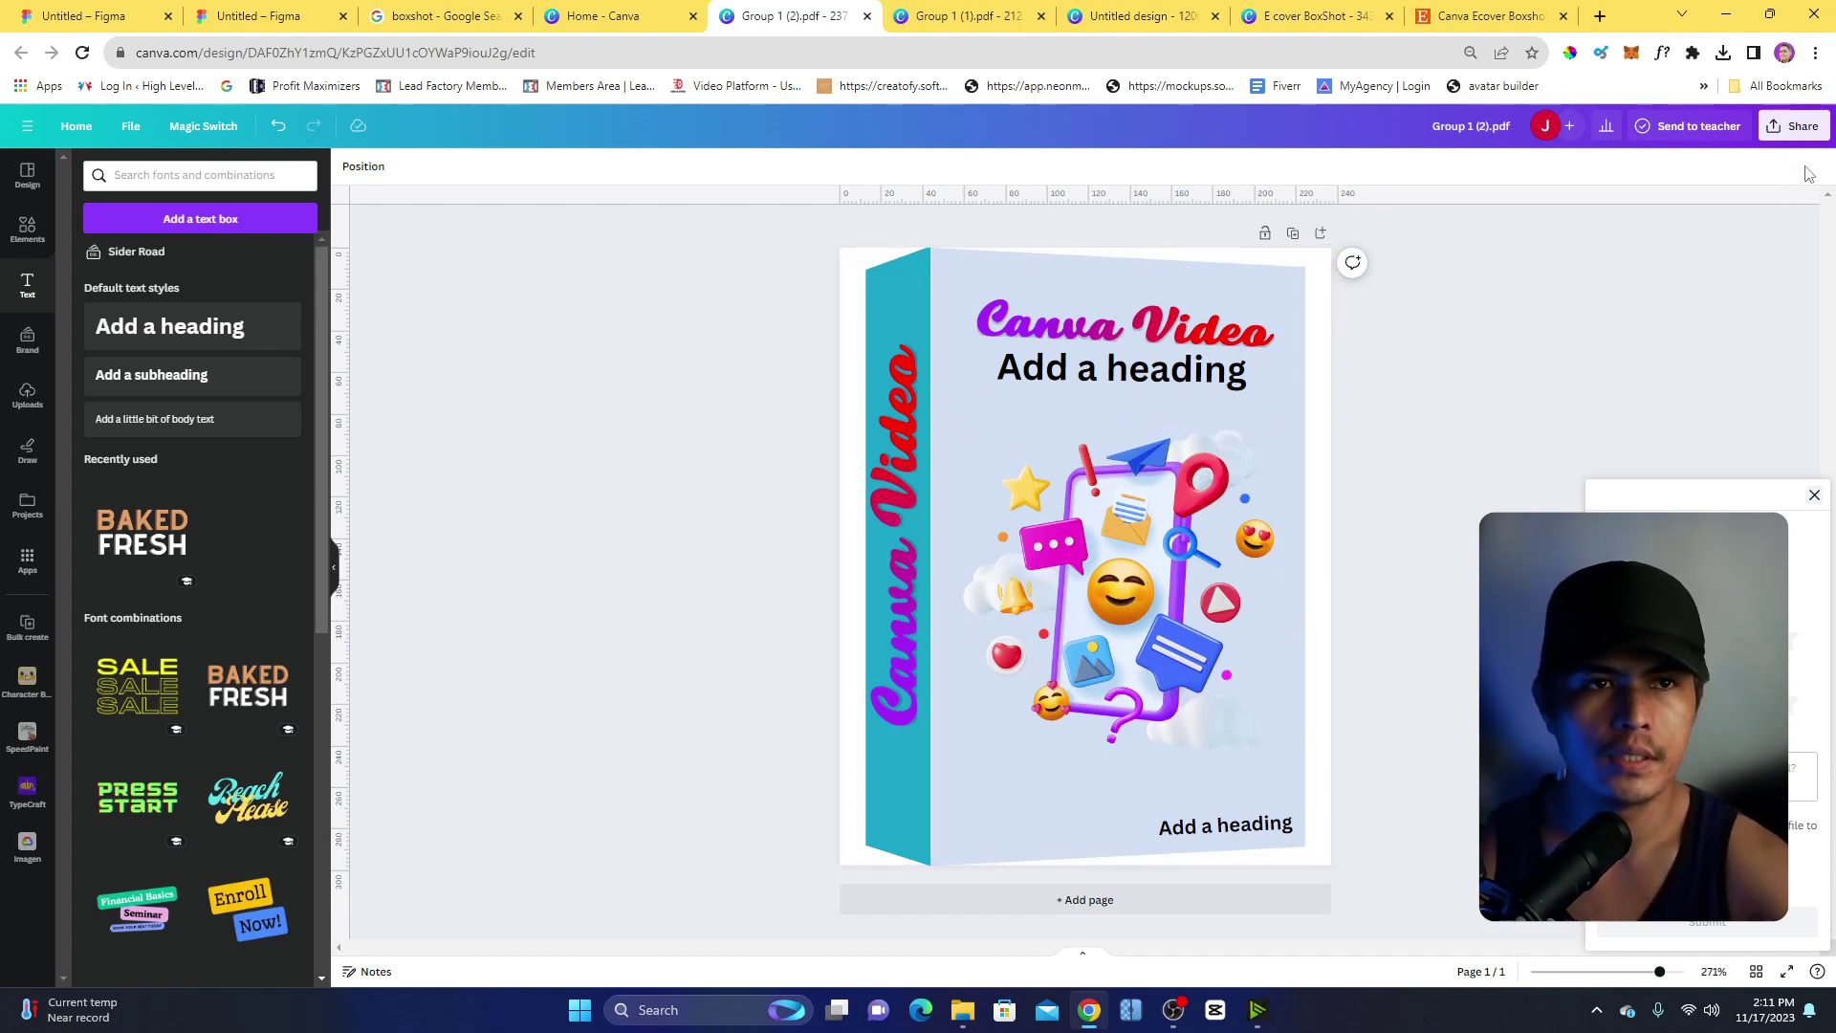
# Download the design as a PNG with a transparent background.
pyautogui.click(1794, 125)
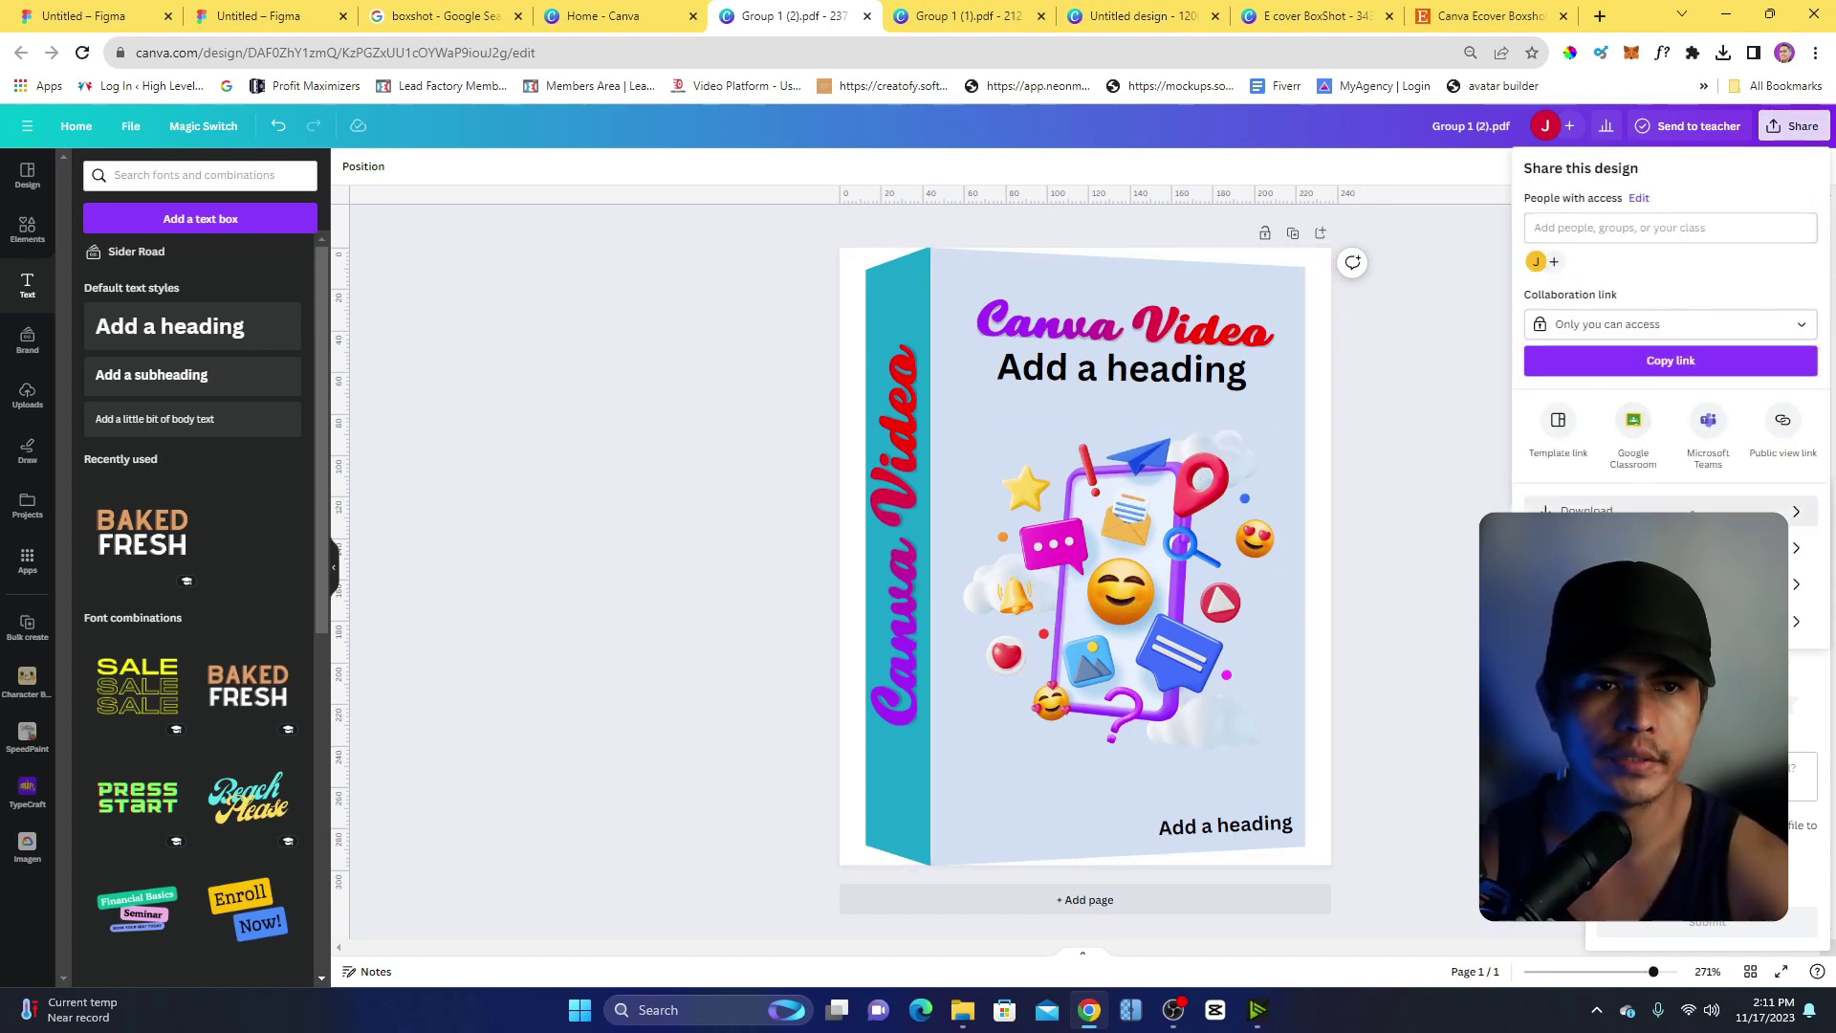
pyautogui.click(1686, 504)
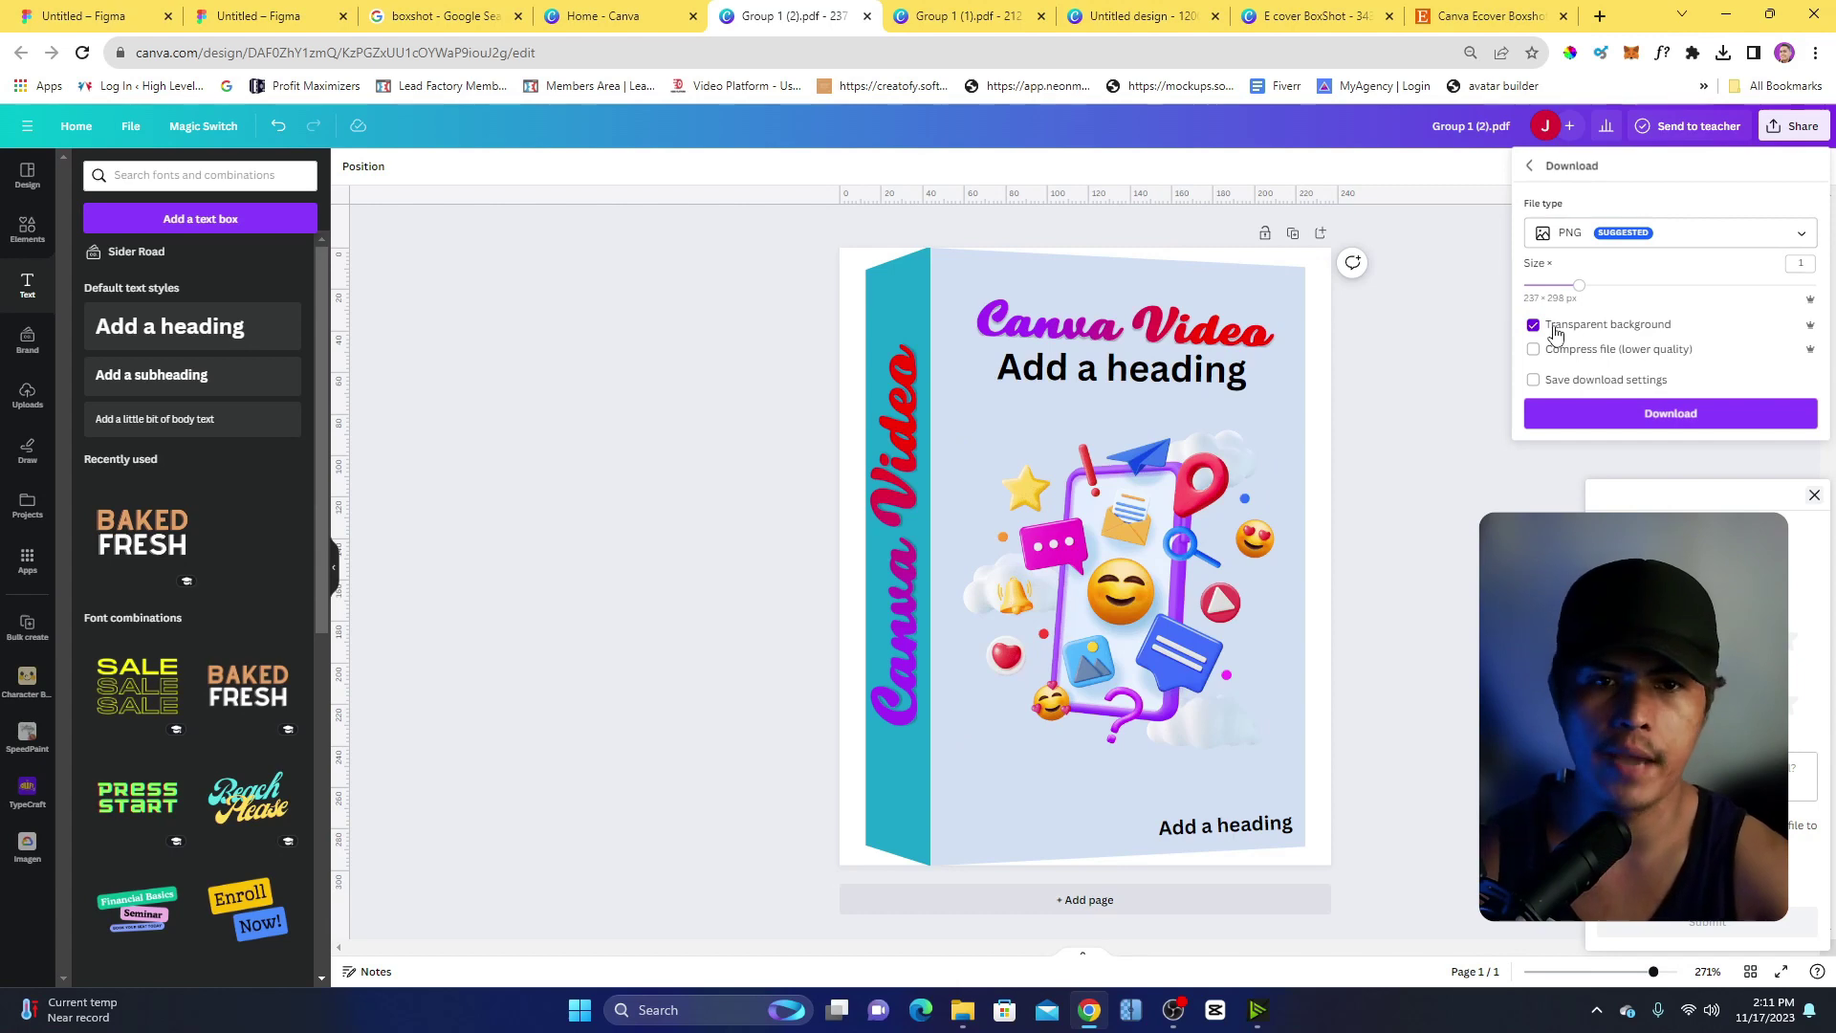
pyautogui.click(1573, 419)
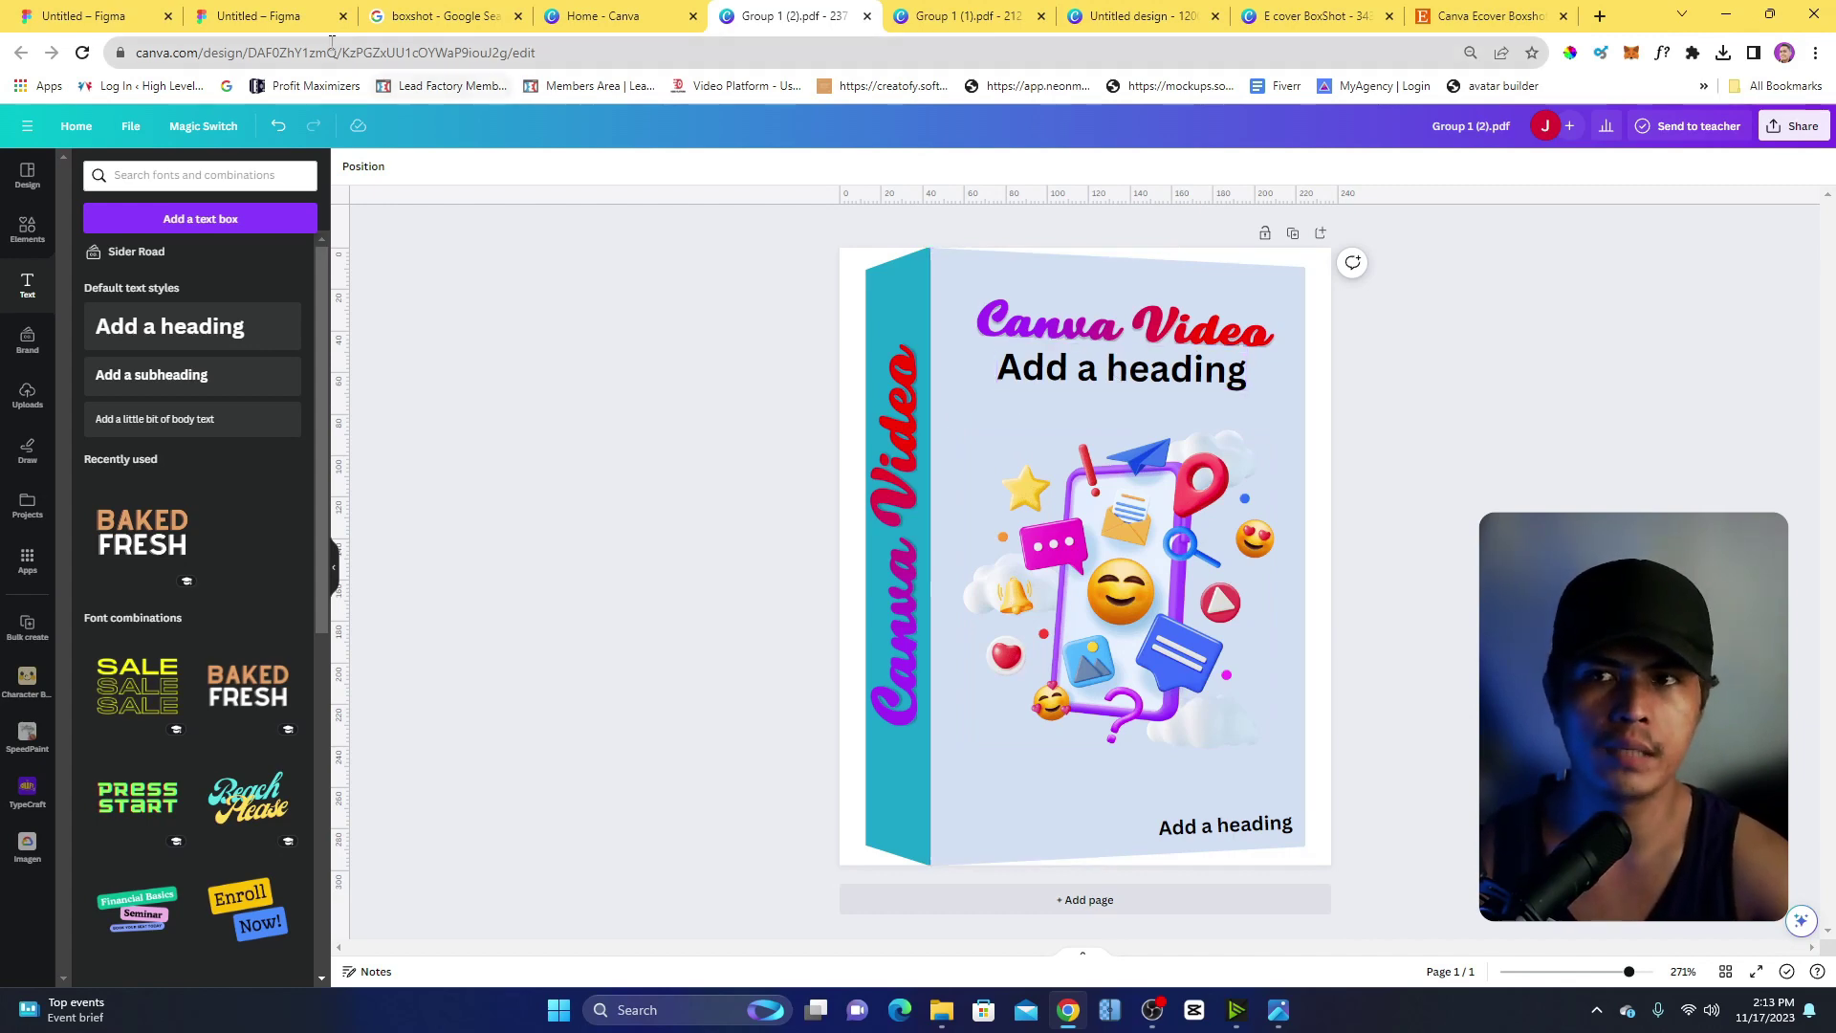
# Review the checkered box group in the Figma file and browse the template pages of the "E cover BoxShot" design in Canva.
pyautogui.click(287, 16)
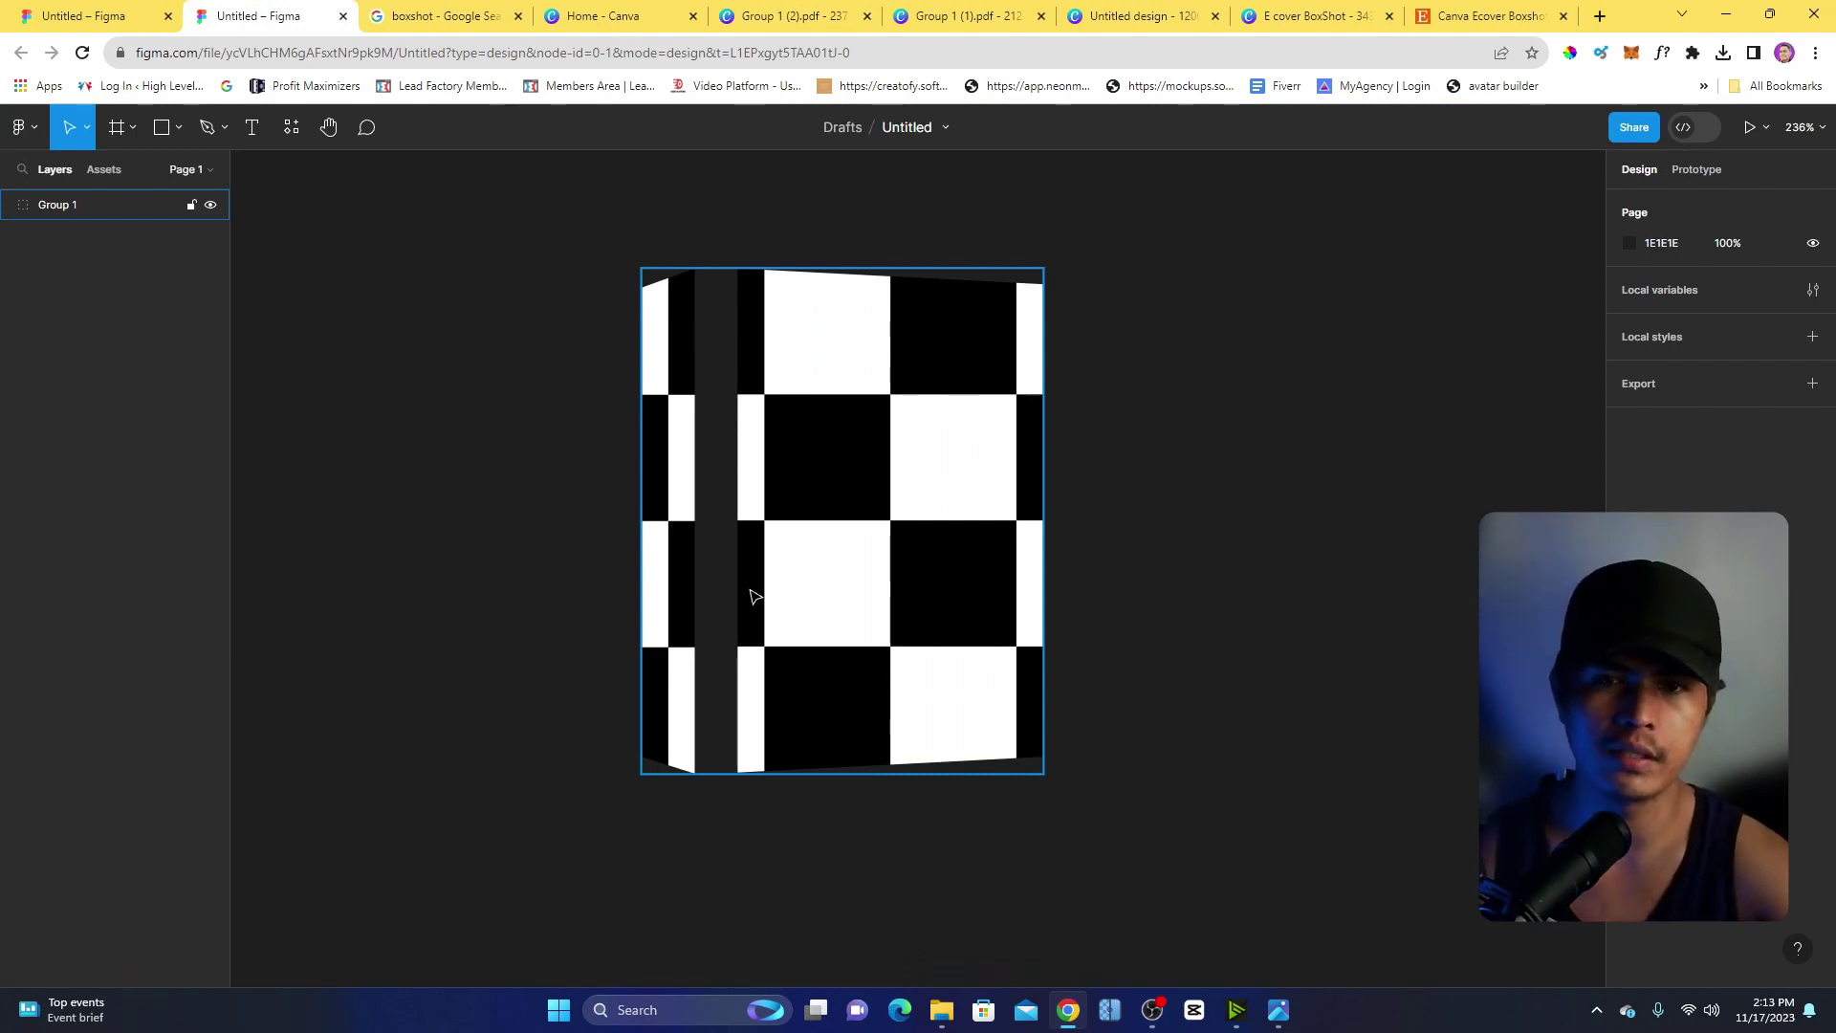
pyautogui.click(1336, 333)
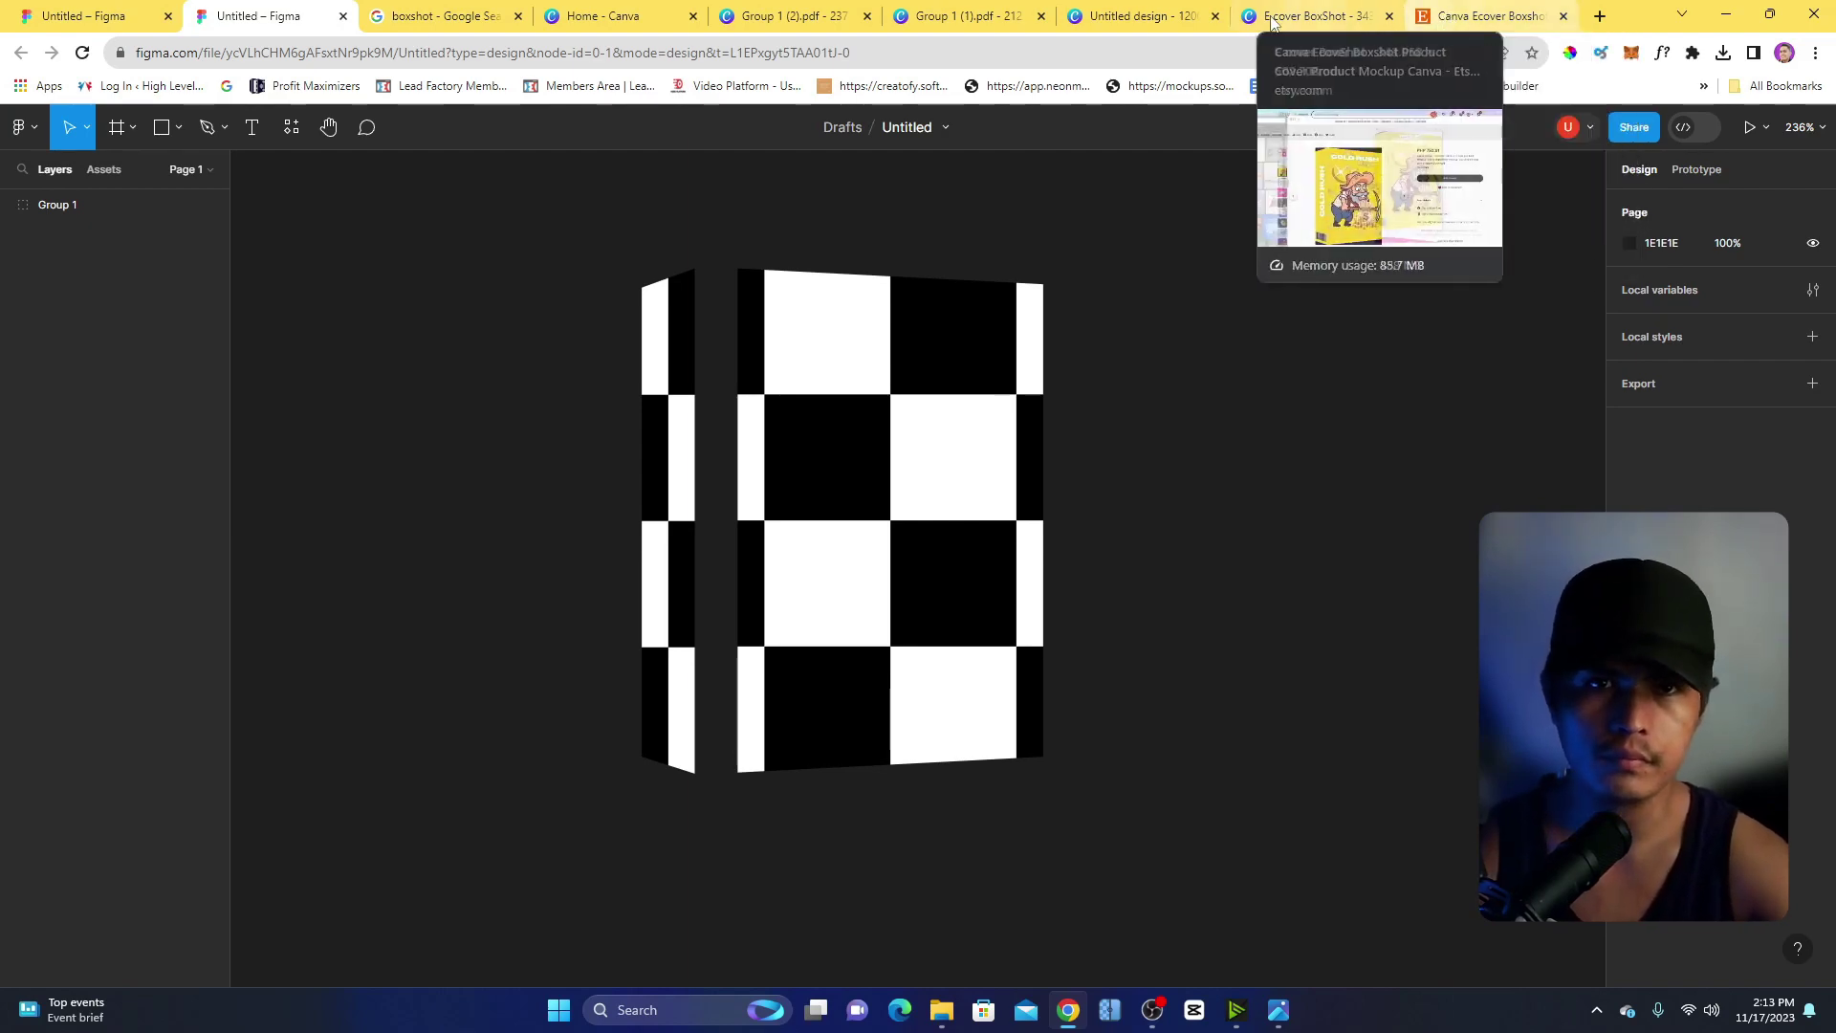
pyautogui.click(1312, 17)
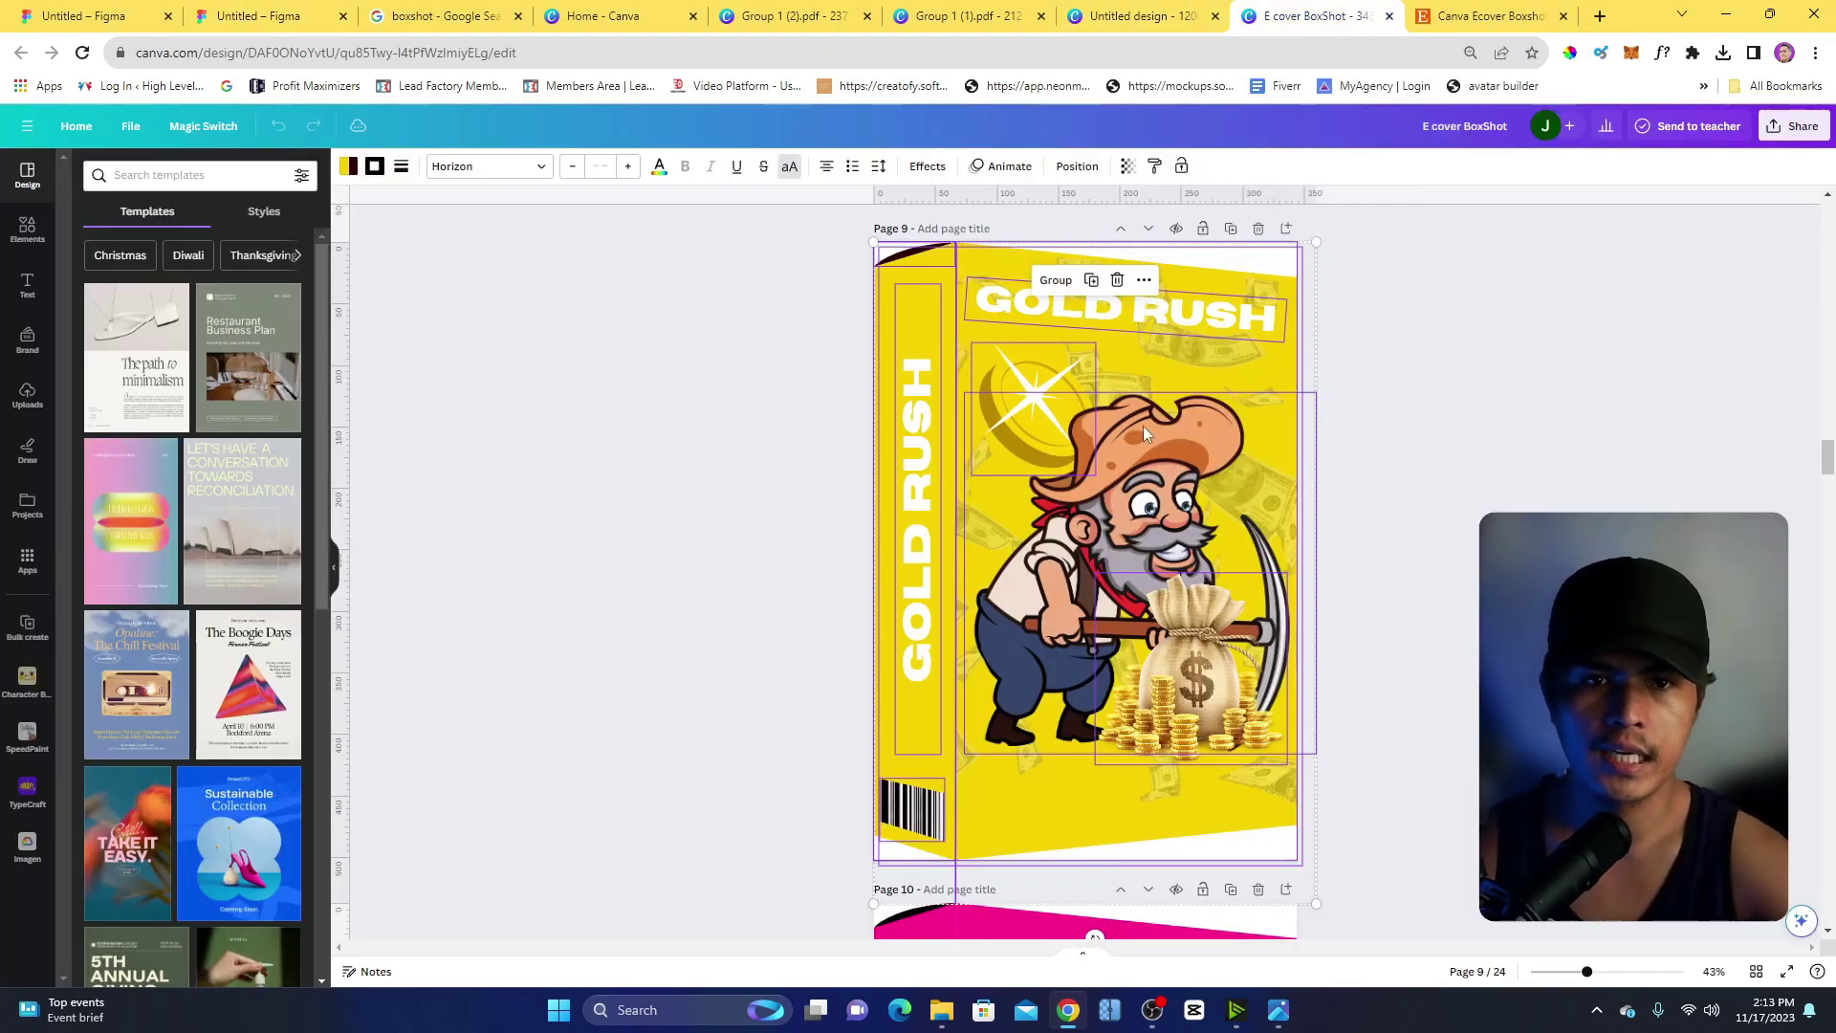
pyautogui.click(1539, 404)
pyautogui.moveTo(1826, 461); pyautogui.dragTo(1826, 907)
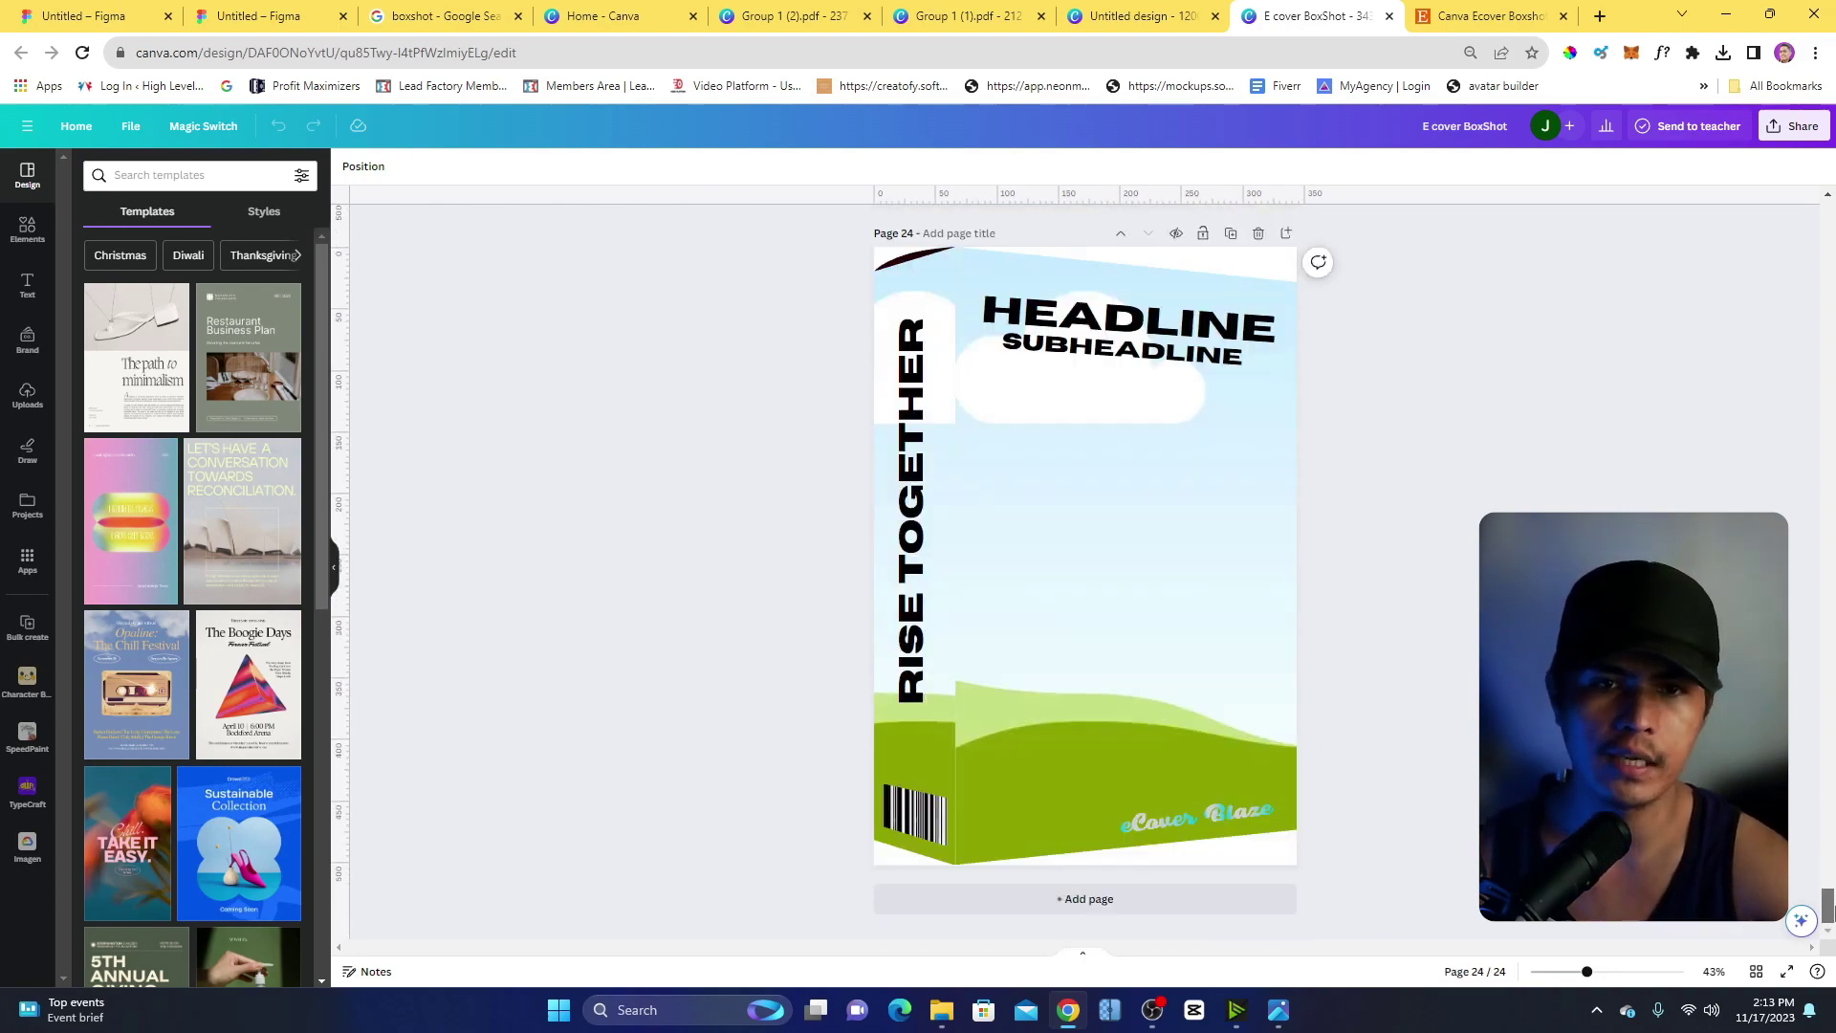
pyautogui.click(923, 816)
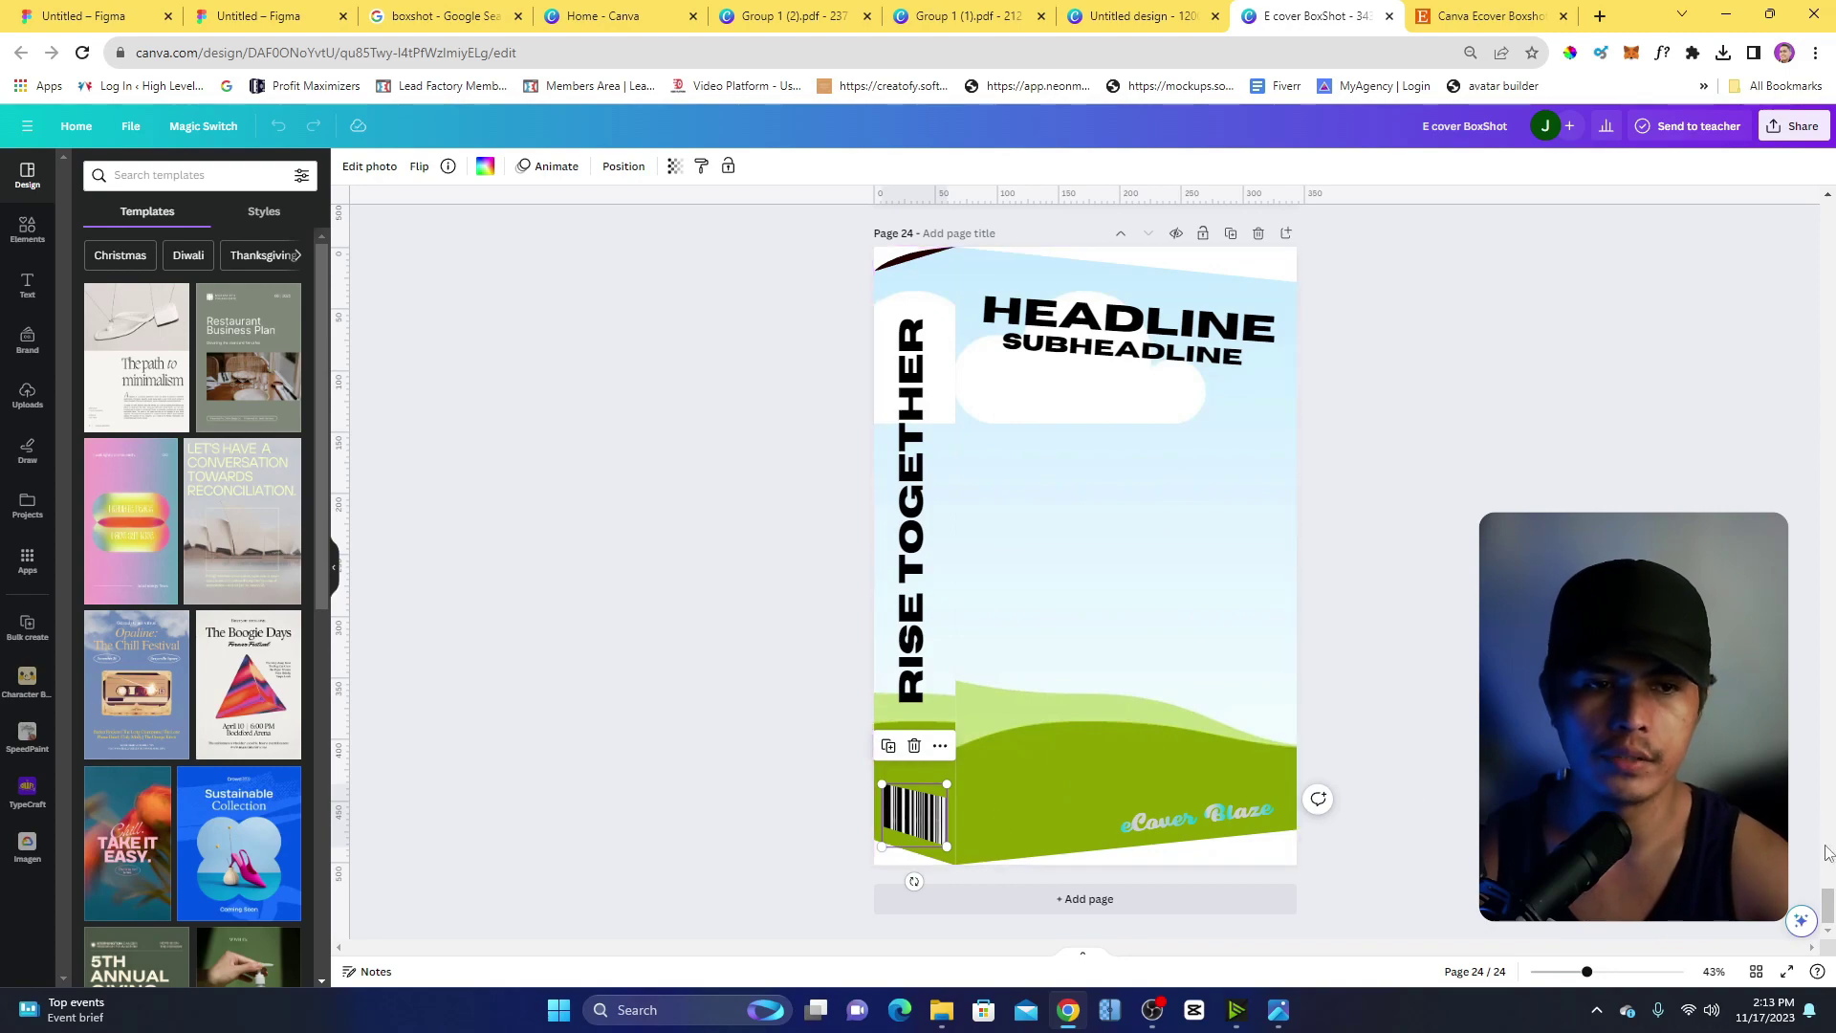
pyautogui.moveTo(1828, 906); pyautogui.dragTo(1829, 253)
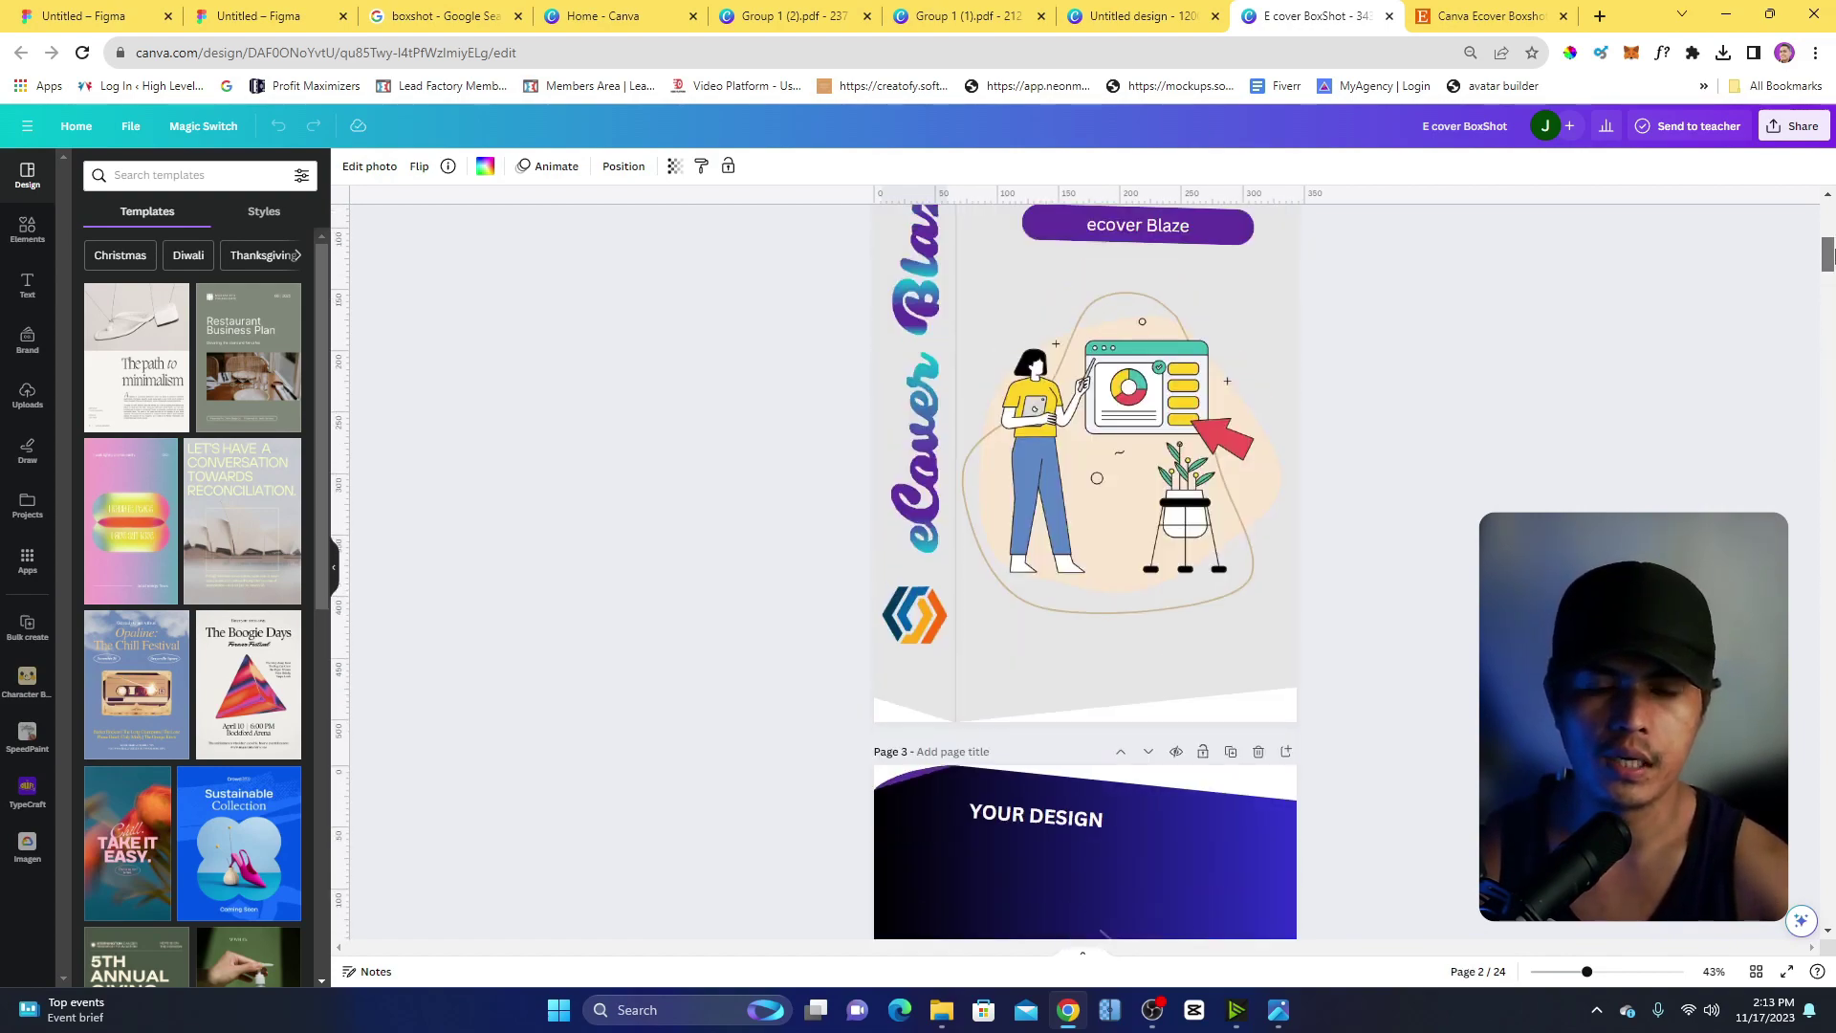
# Switch to the photo viewer and look through the exported boxshot images from 6.png to 10.png.
pyautogui.click(1278, 1010)
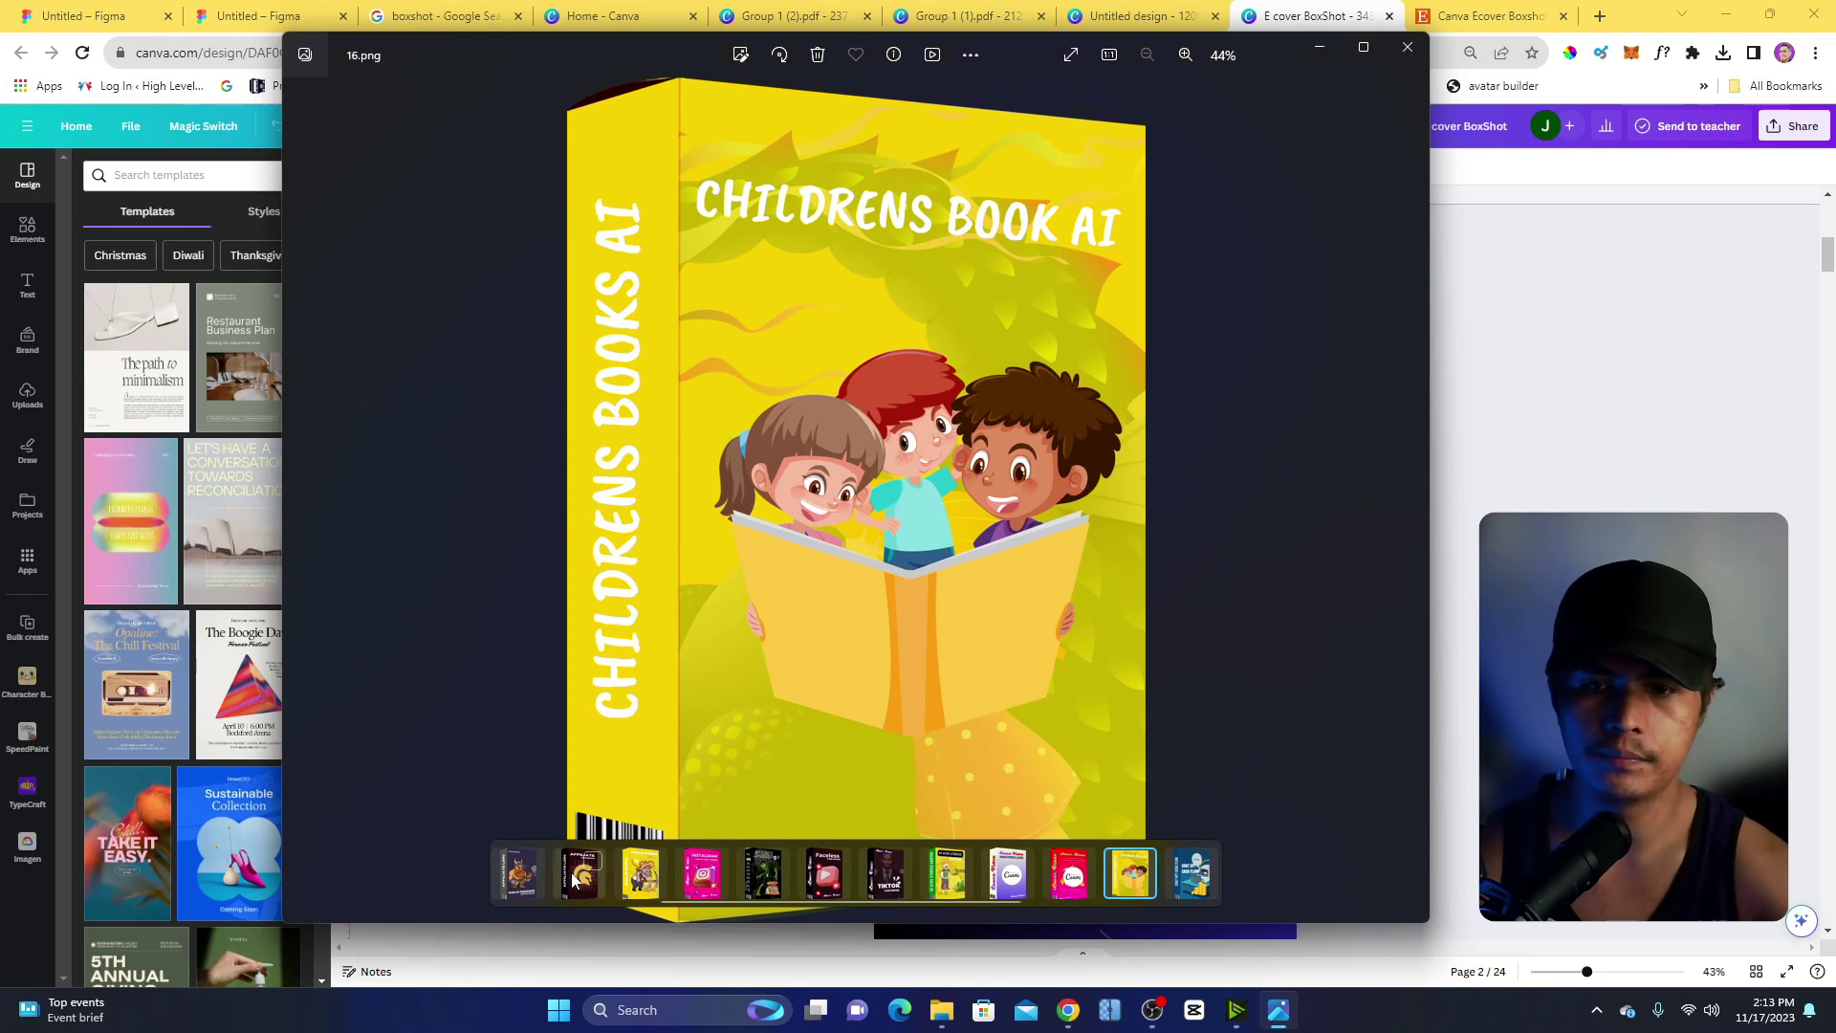
pyautogui.click(521, 875)
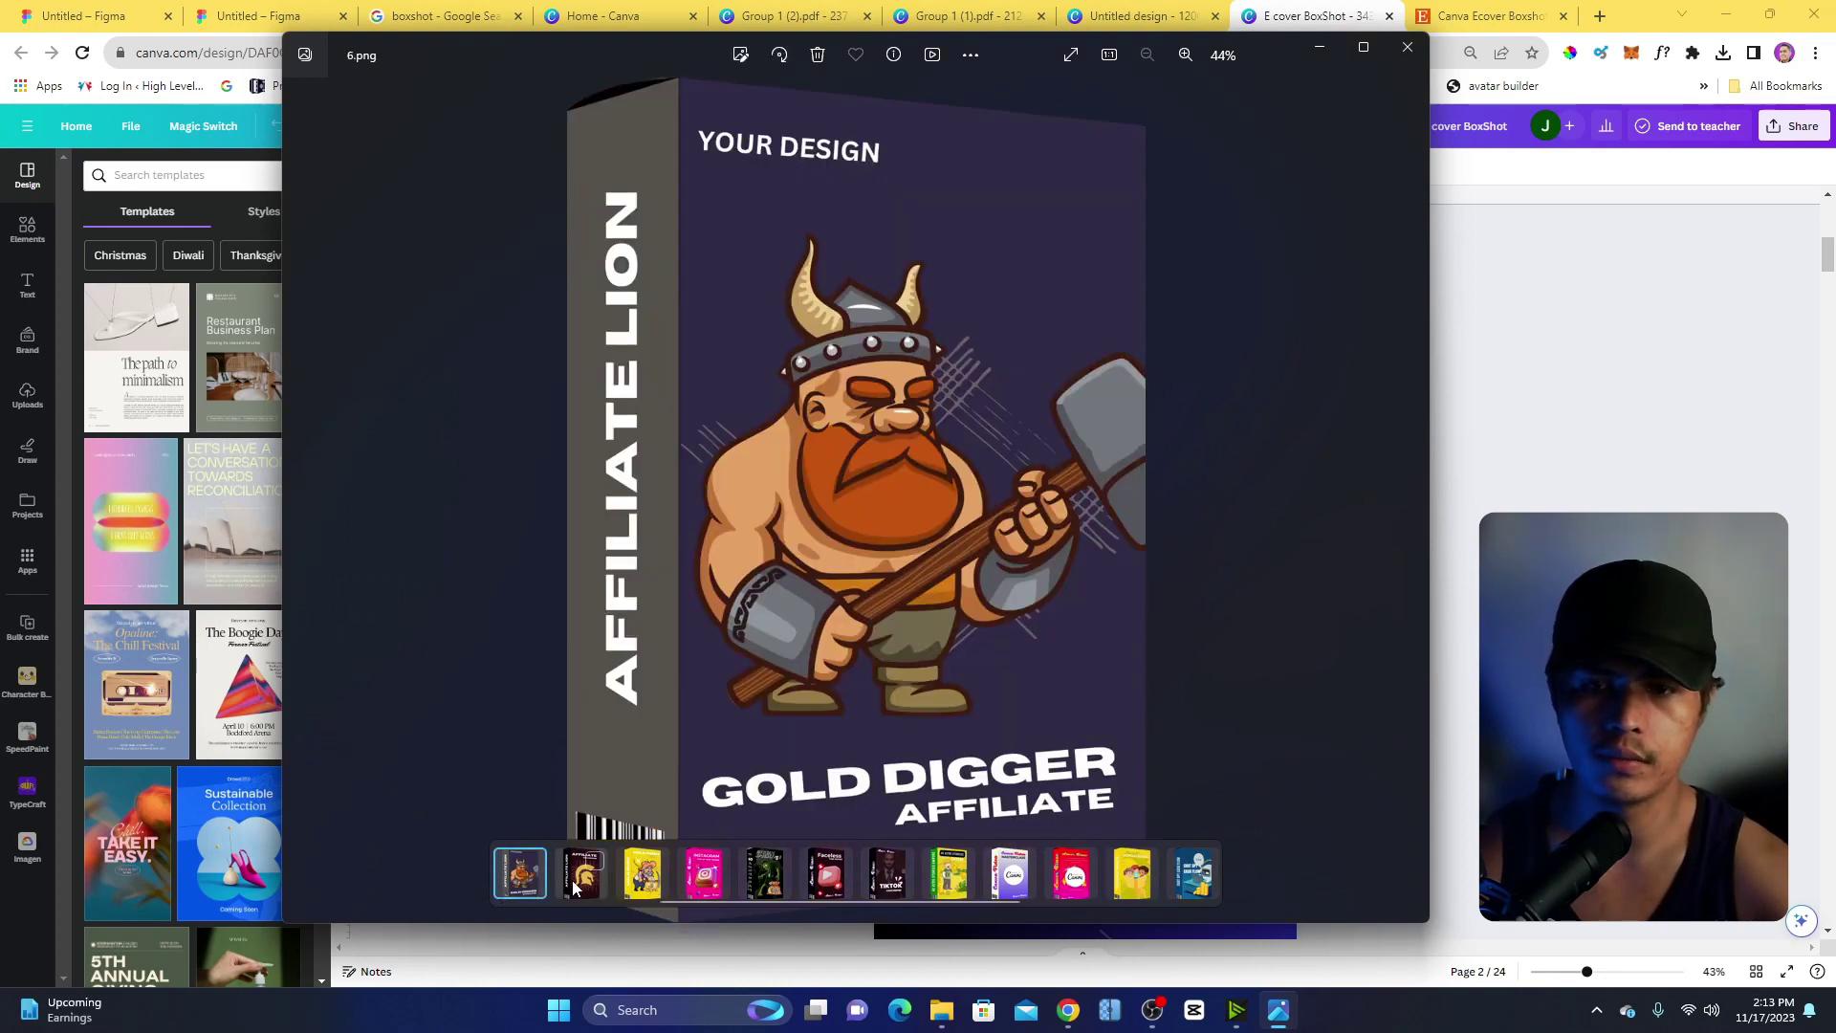
pyautogui.click(577, 889)
pyautogui.click(644, 894)
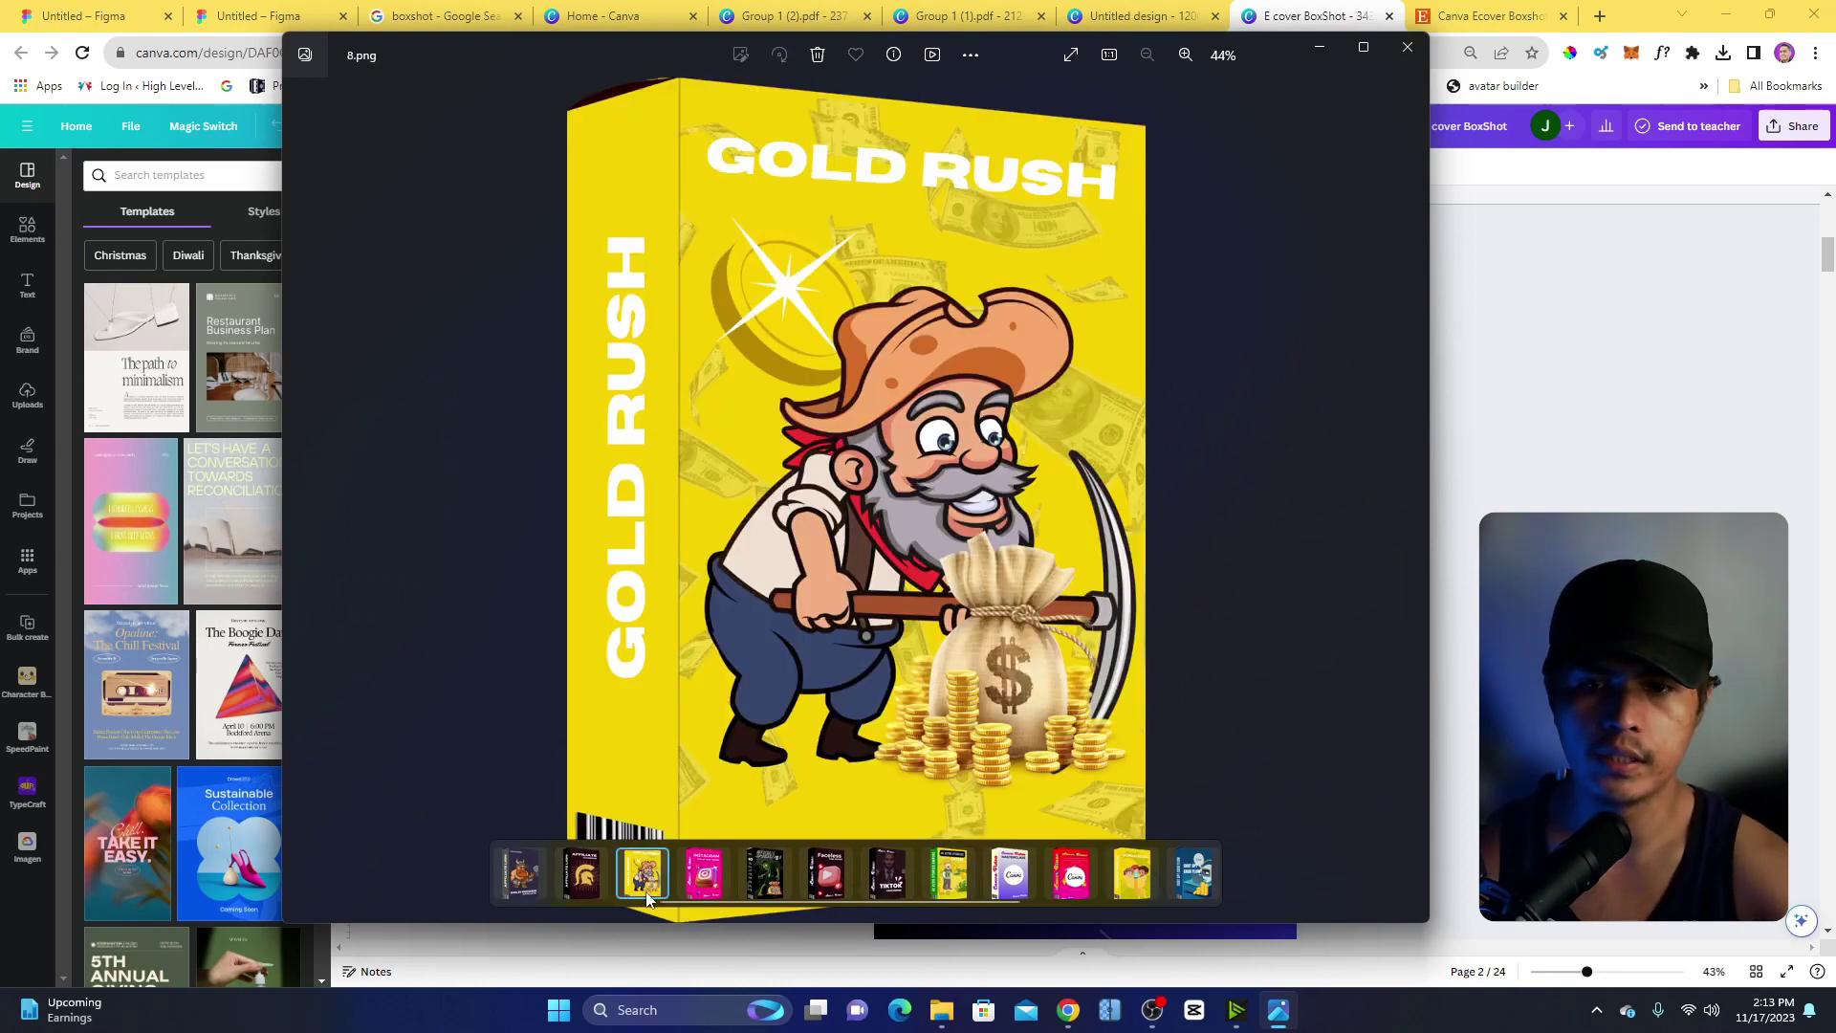
pyautogui.click(696, 894)
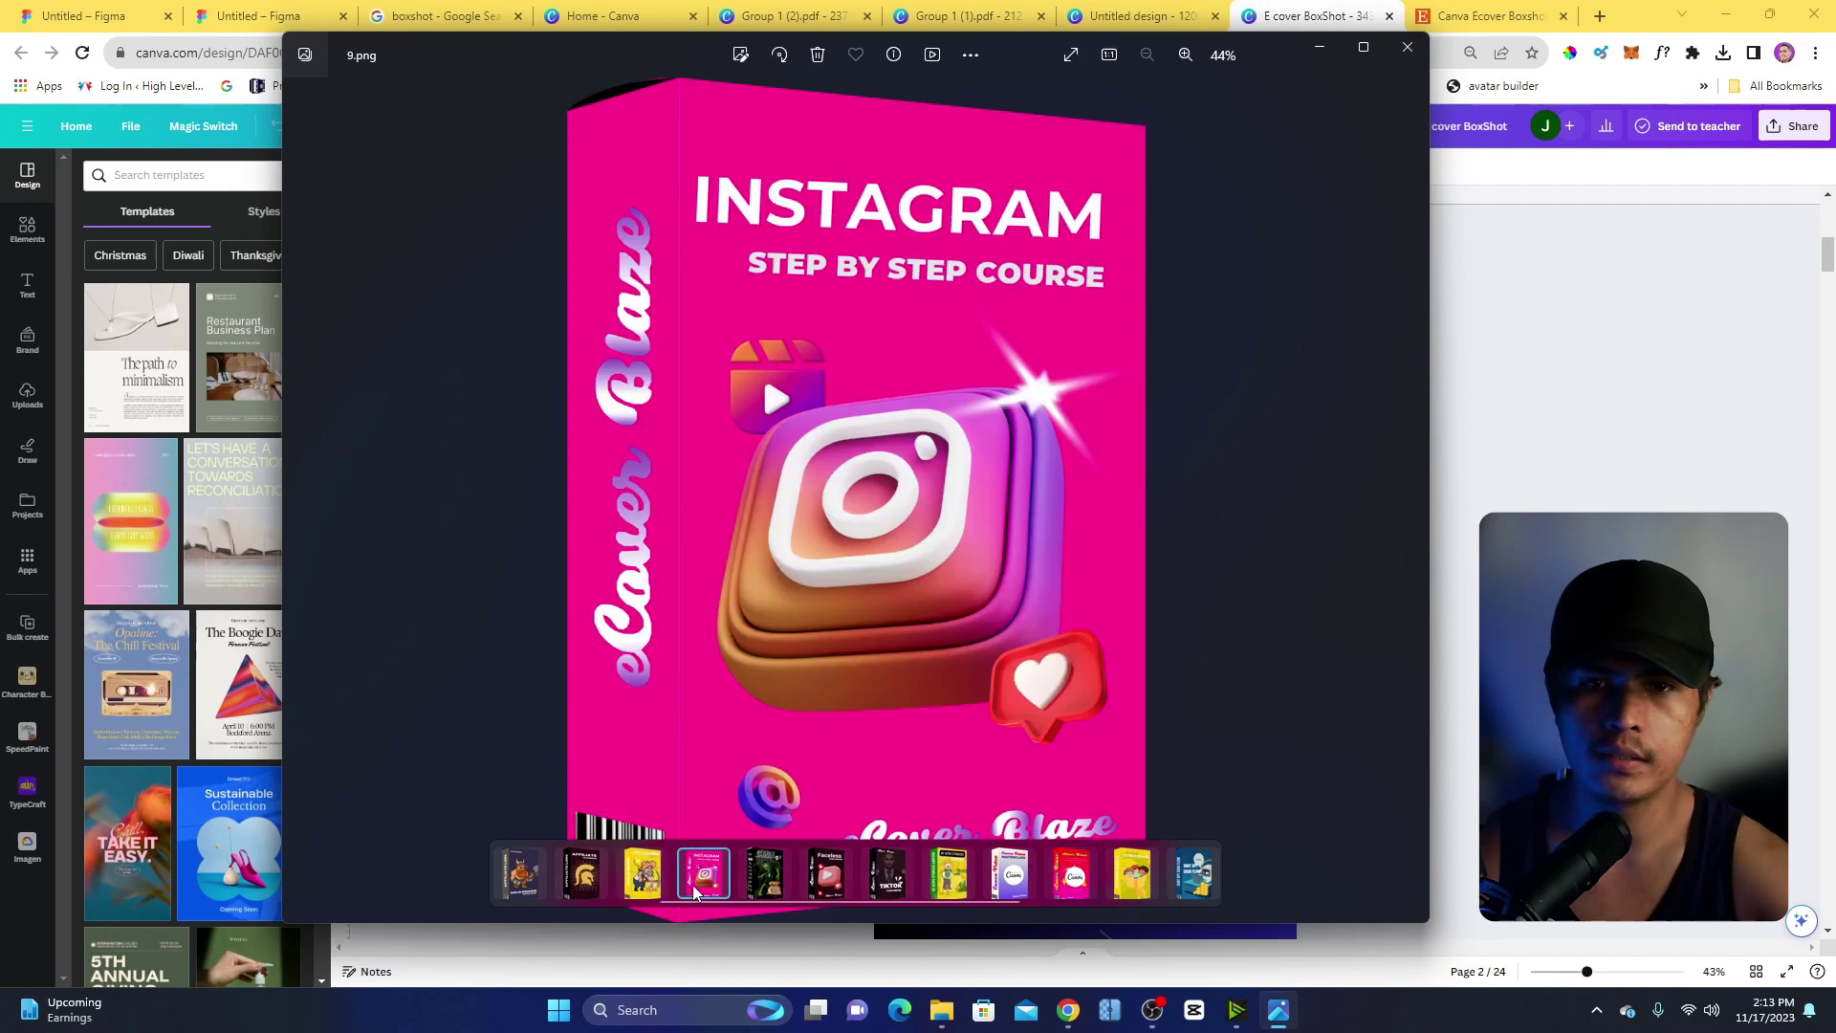
pyautogui.click(776, 887)
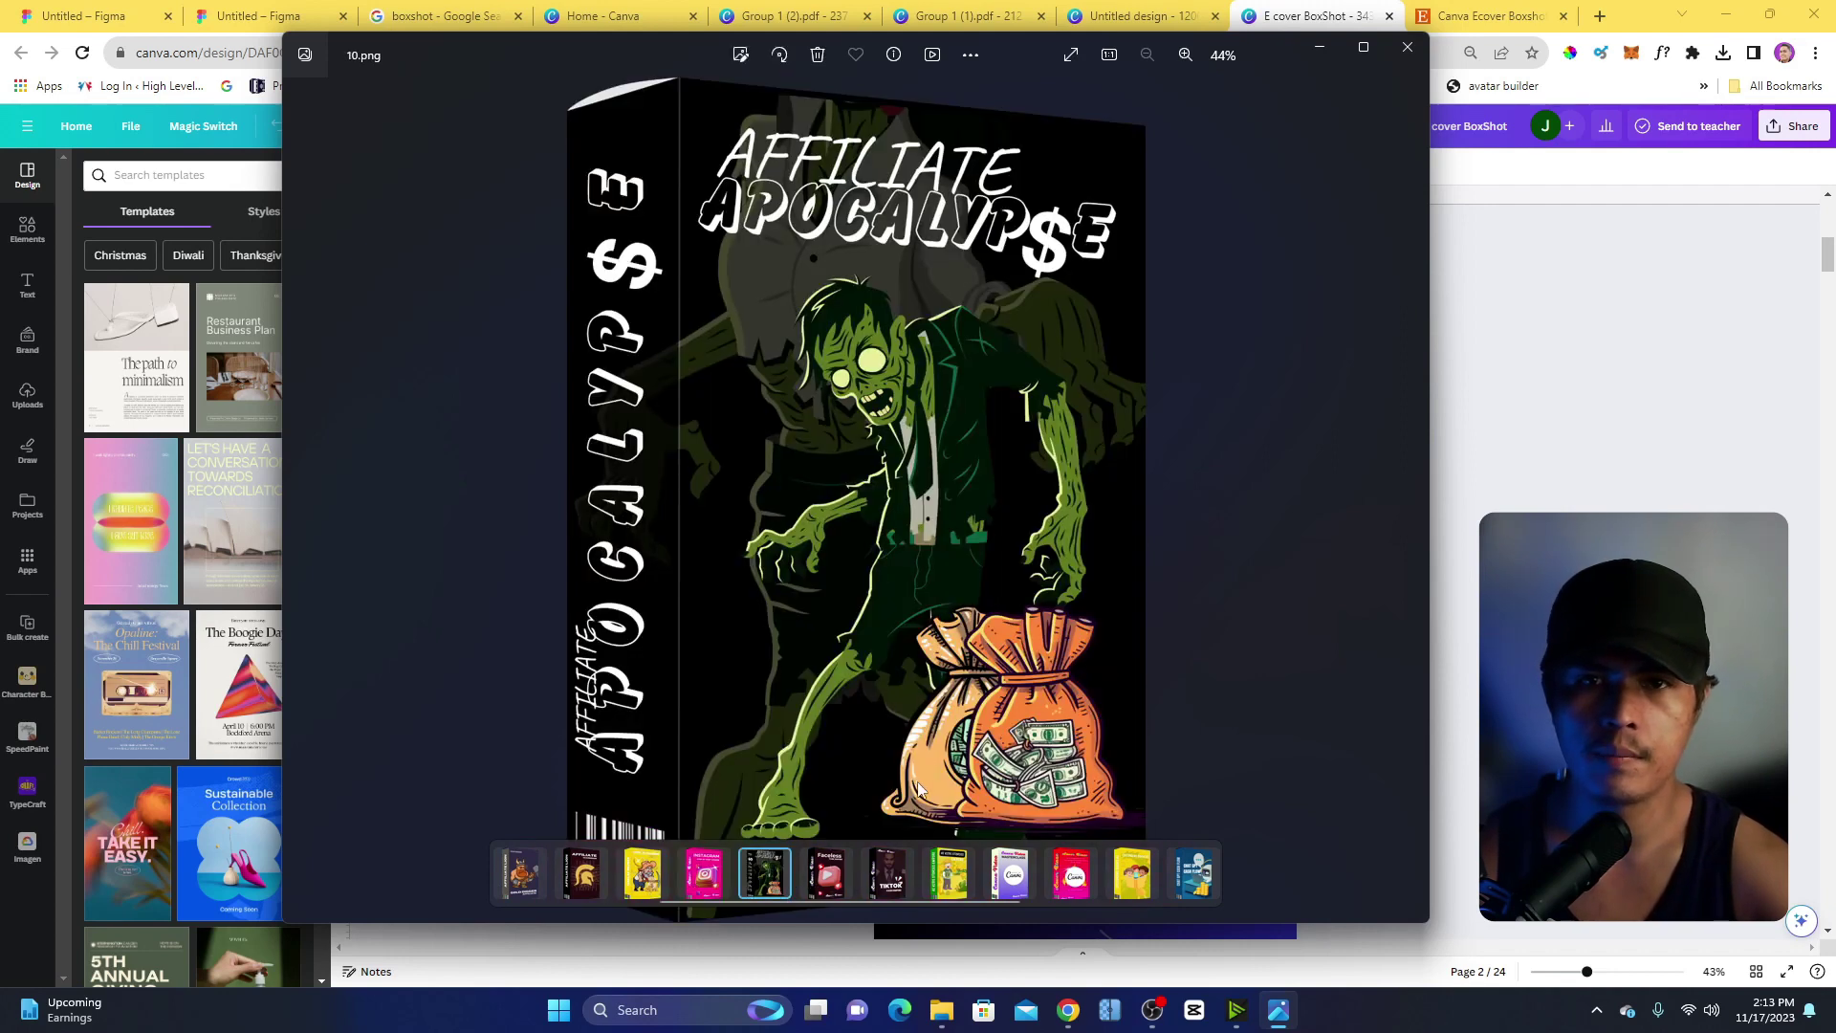
# Look through the exported boxshot images from 11.png to 22.png and put the photo viewer away.
pyautogui.click(830, 881)
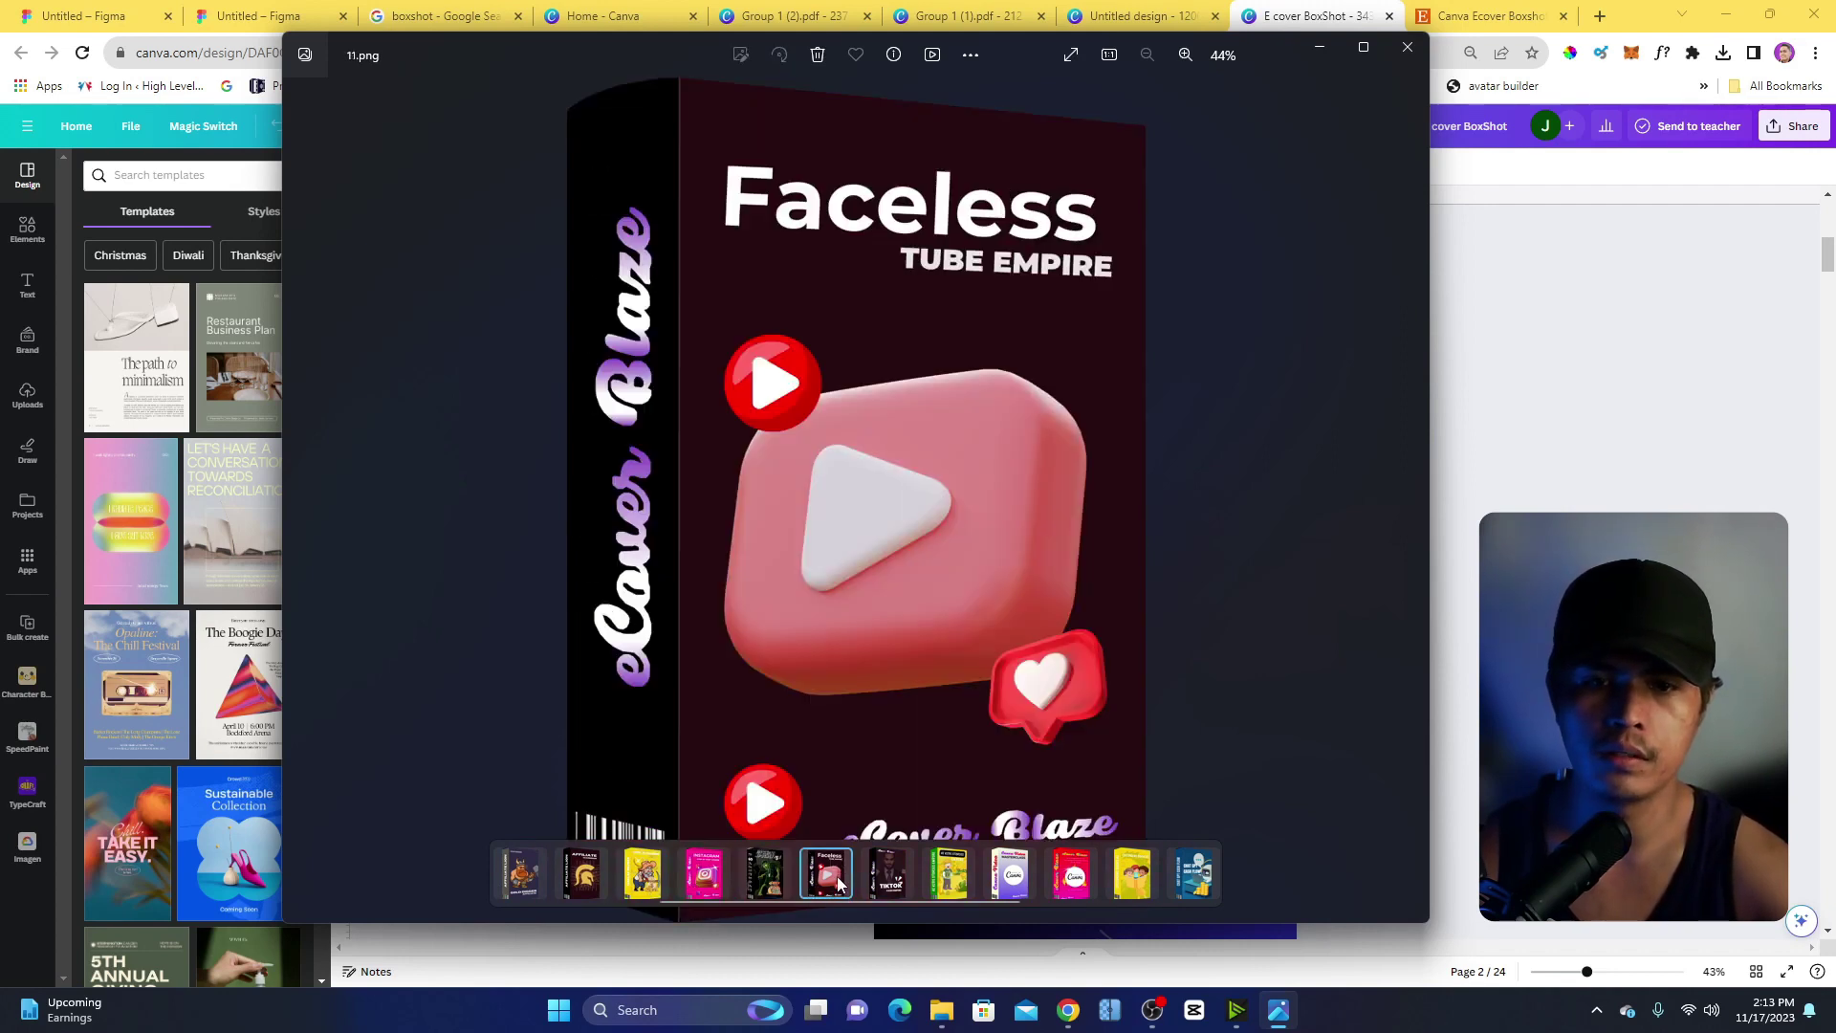
pyautogui.click(887, 882)
pyautogui.click(947, 883)
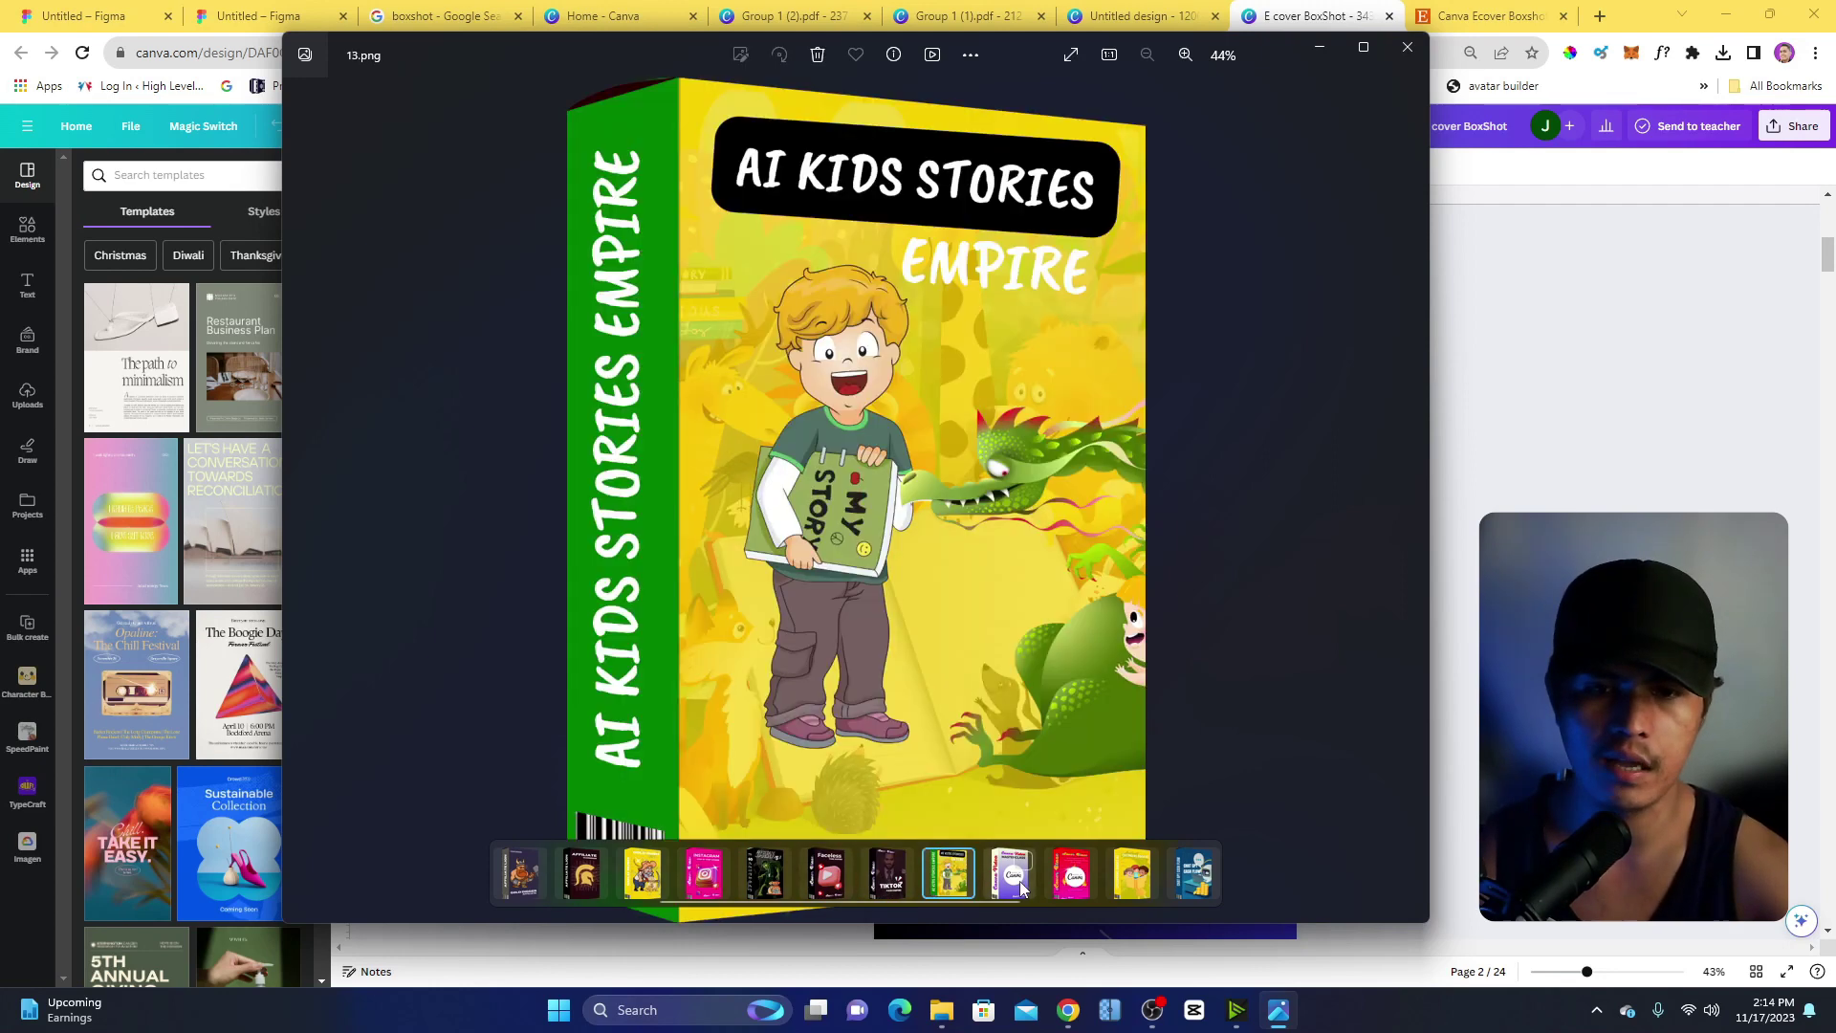
pyautogui.click(1022, 889)
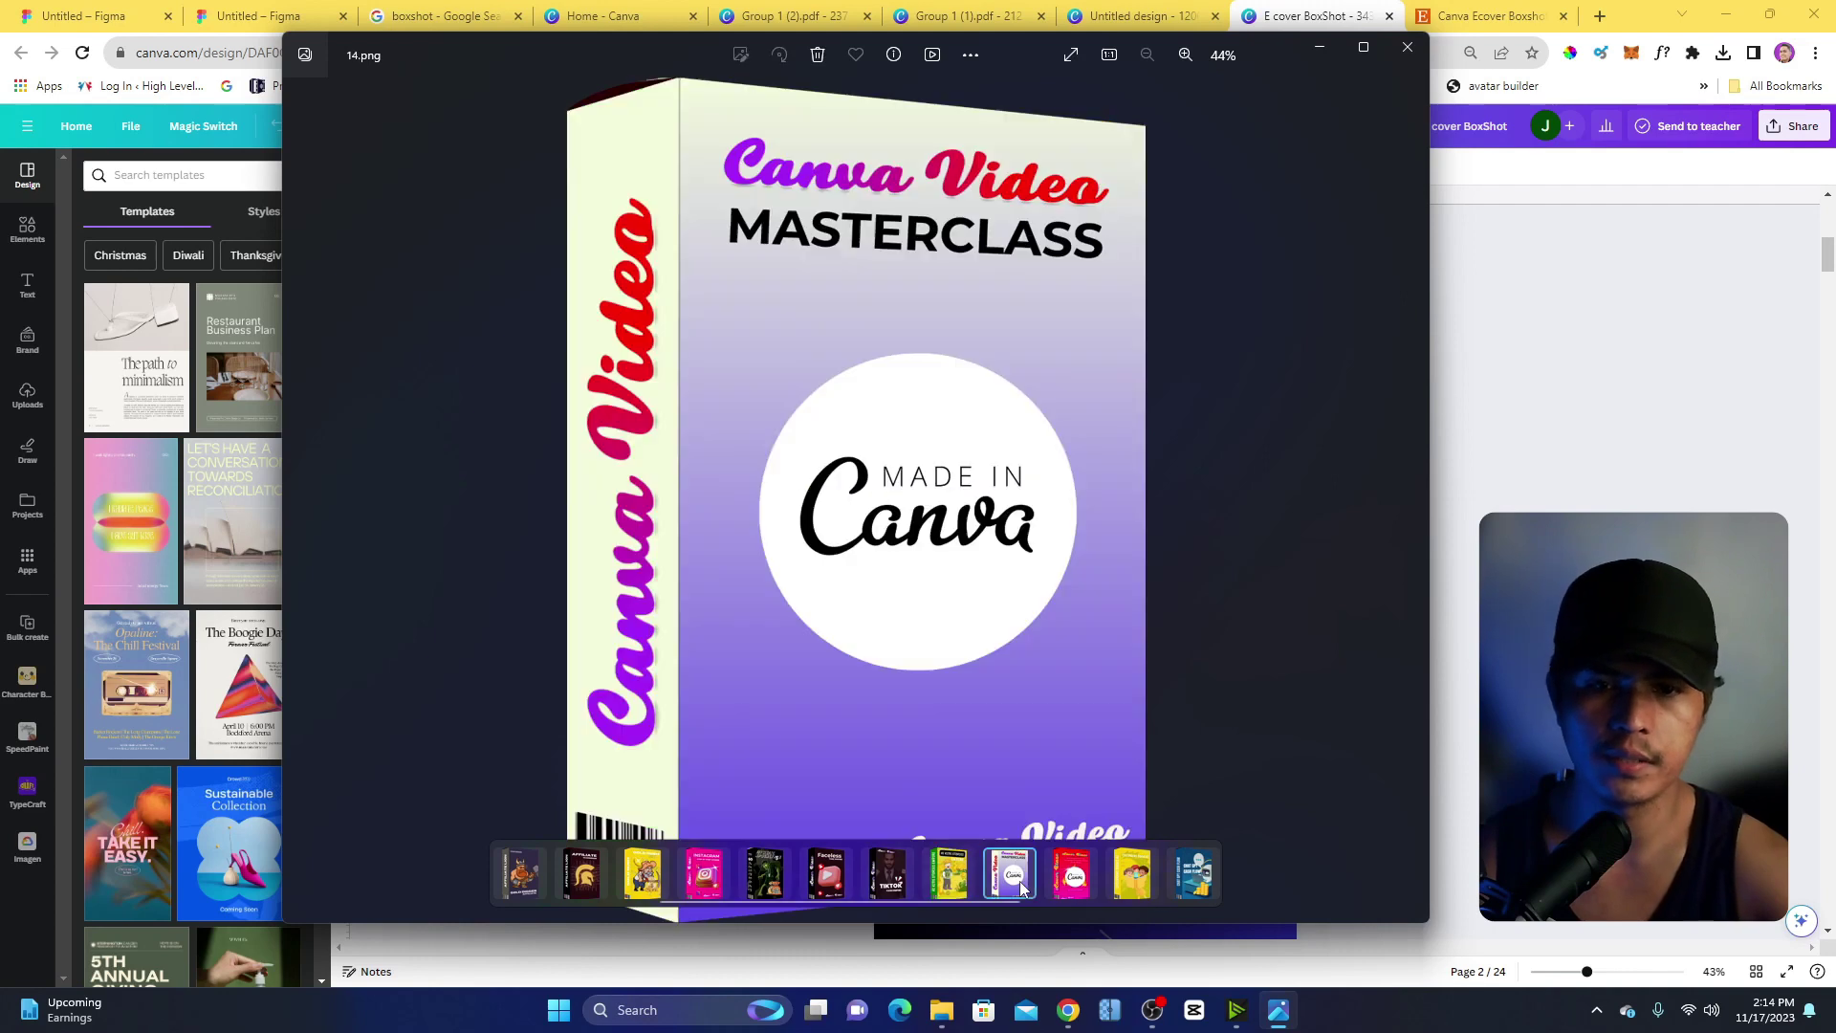
pyautogui.click(1073, 877)
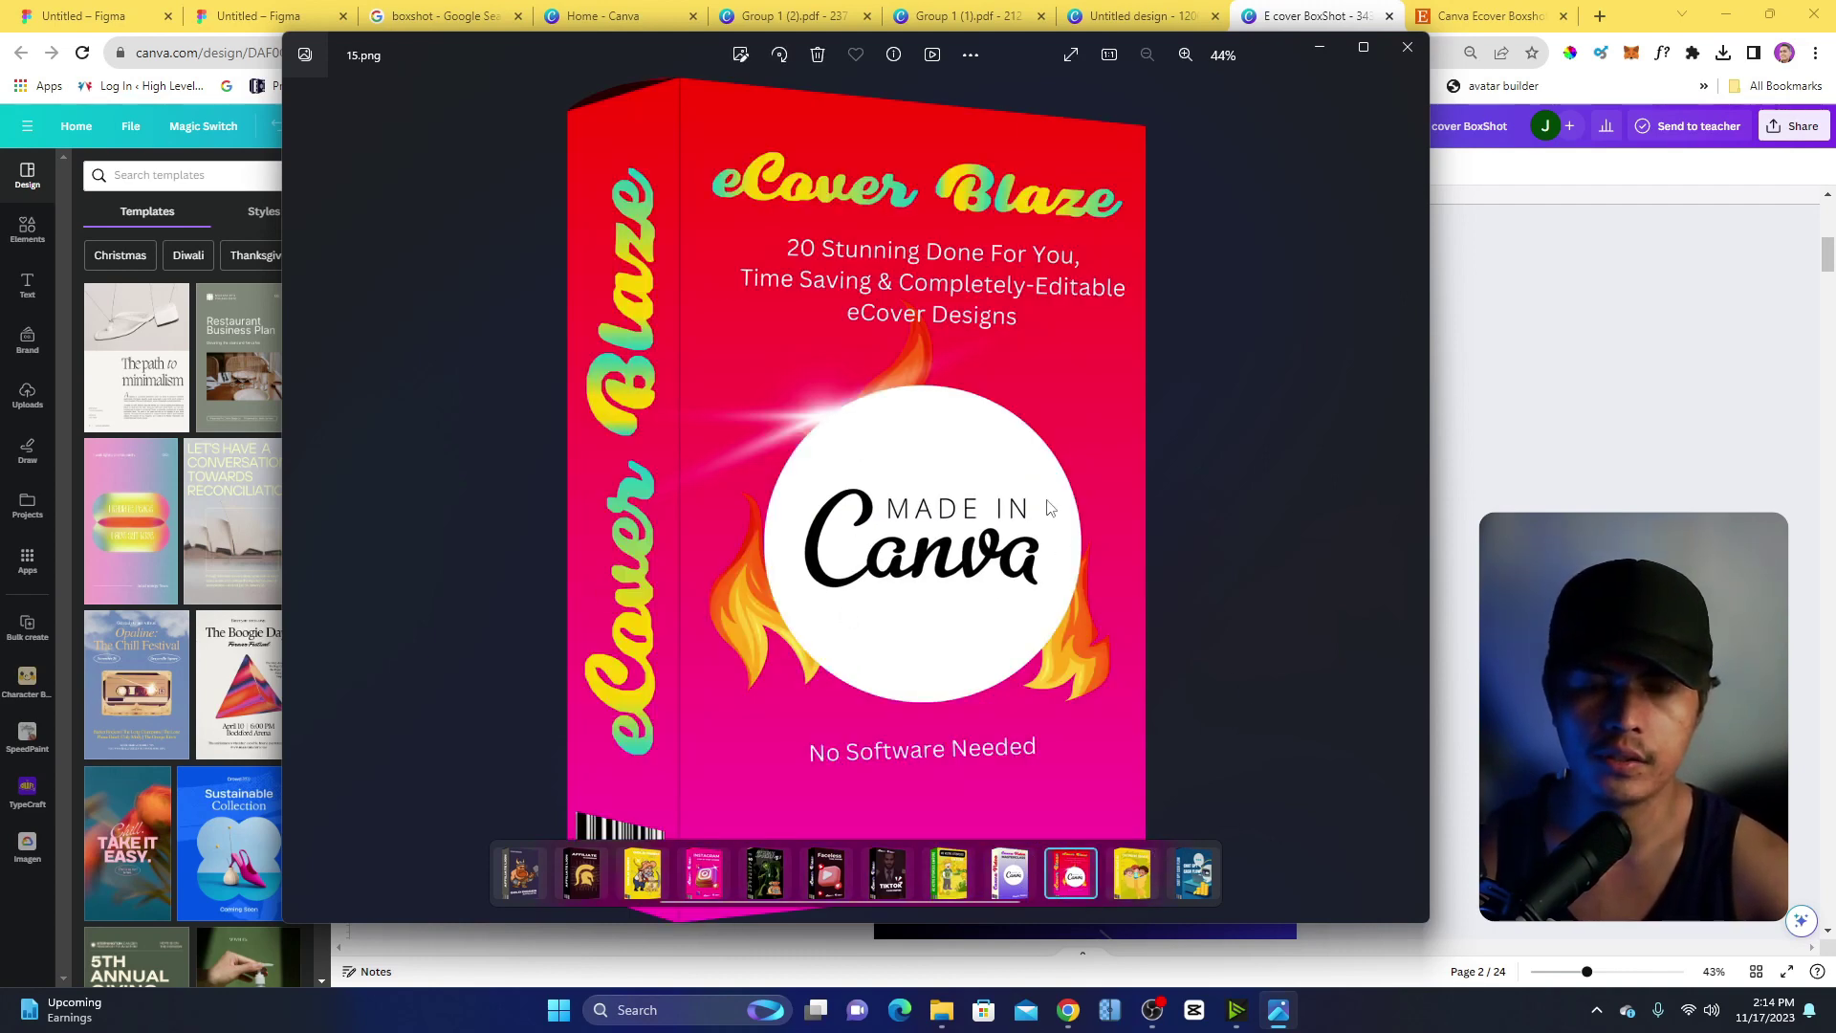
pyautogui.click(1142, 887)
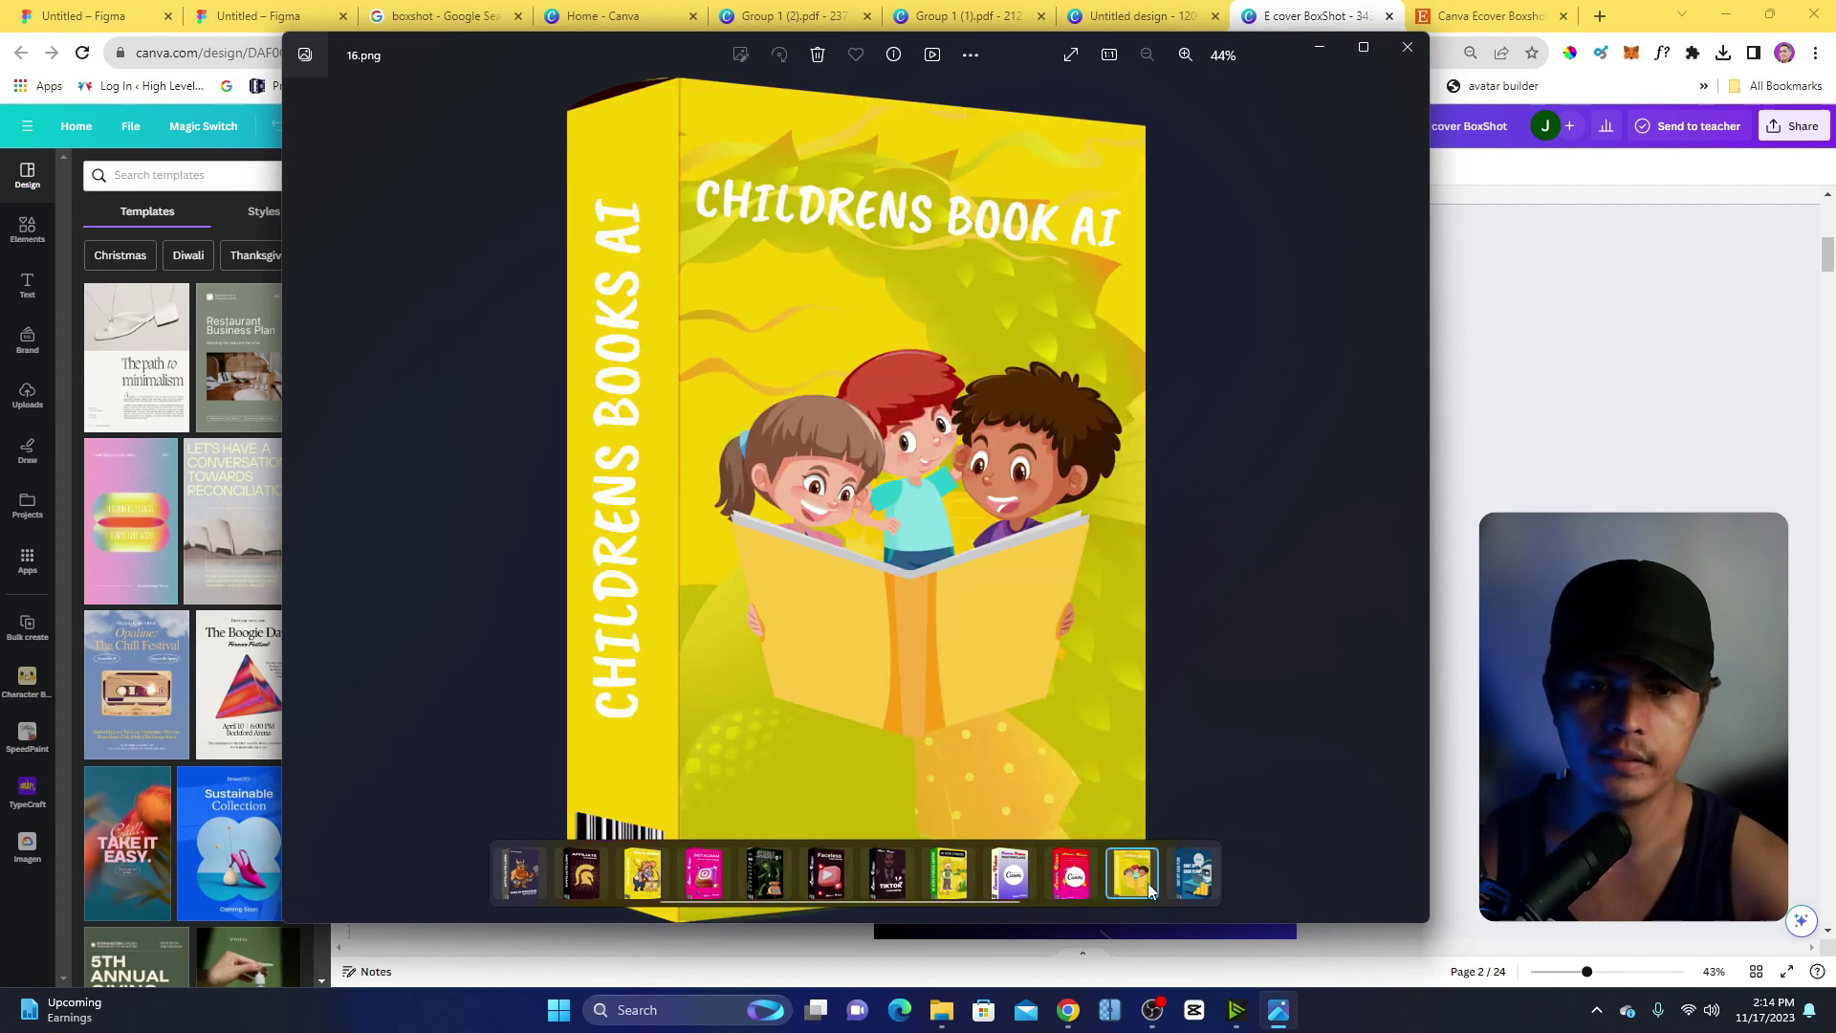
pyautogui.click(1190, 877)
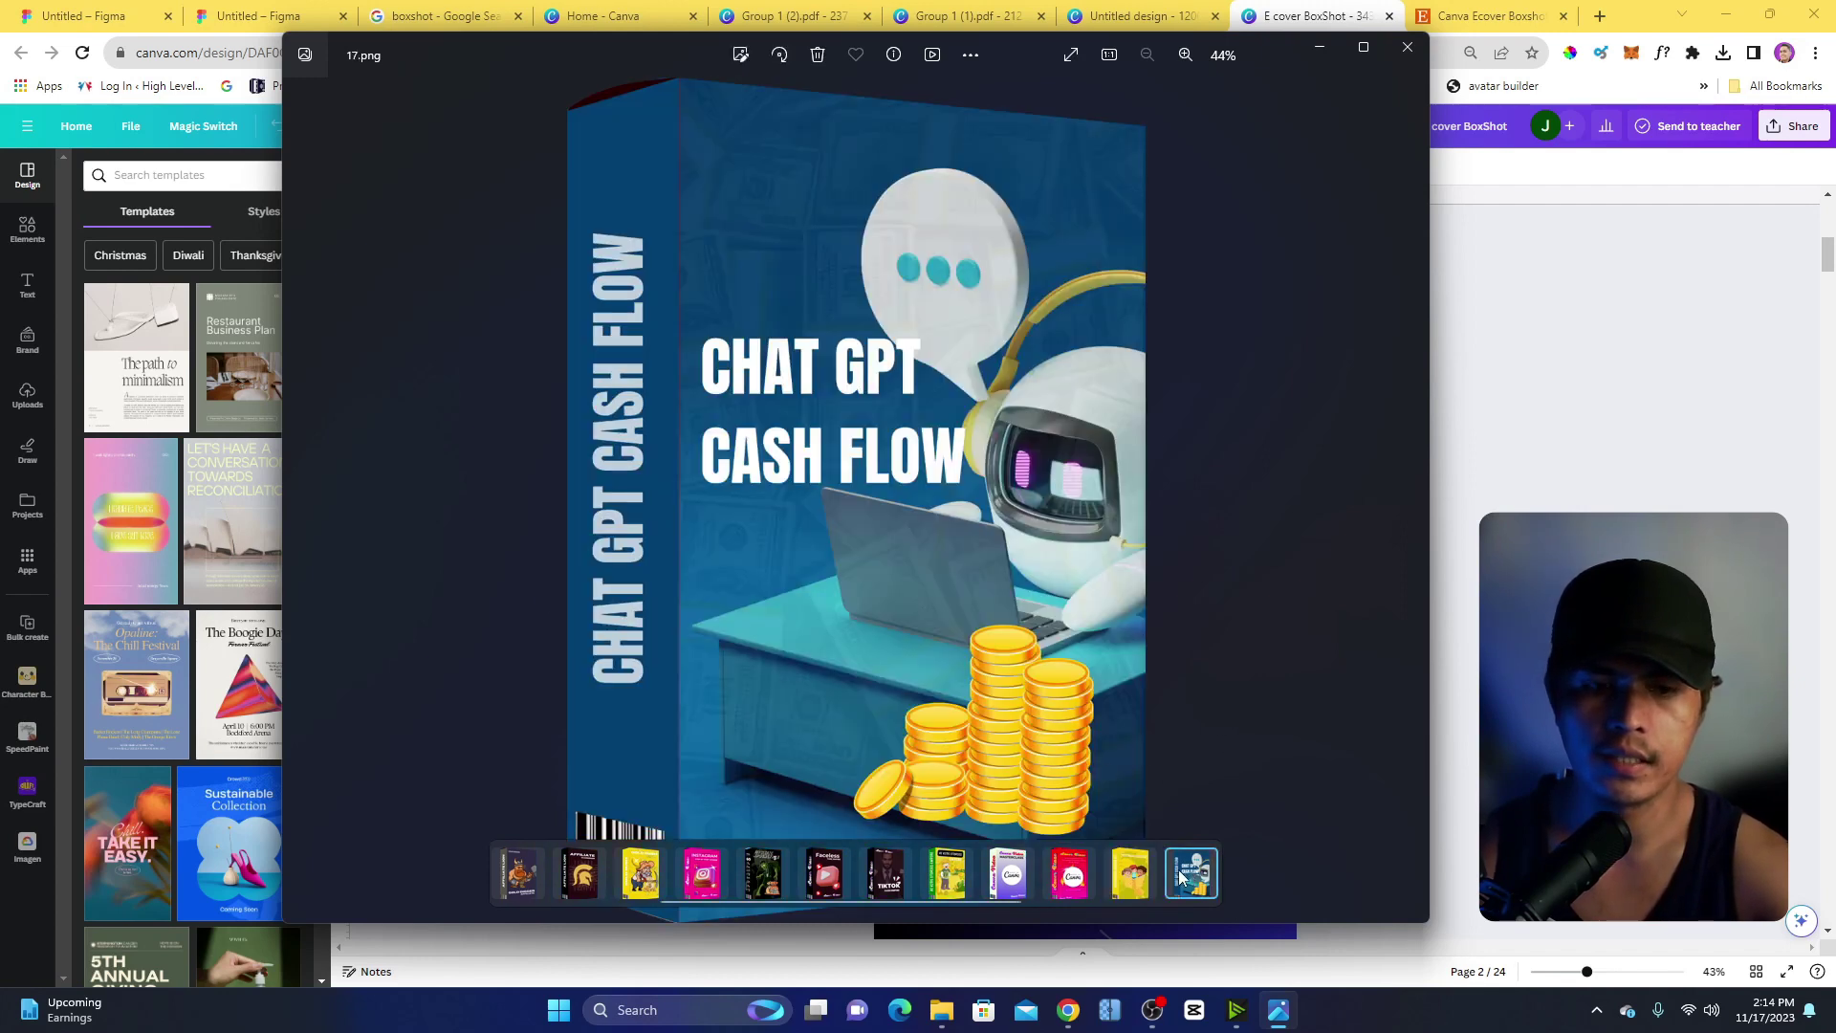
pyautogui.scroll(-2, 1181, 878)
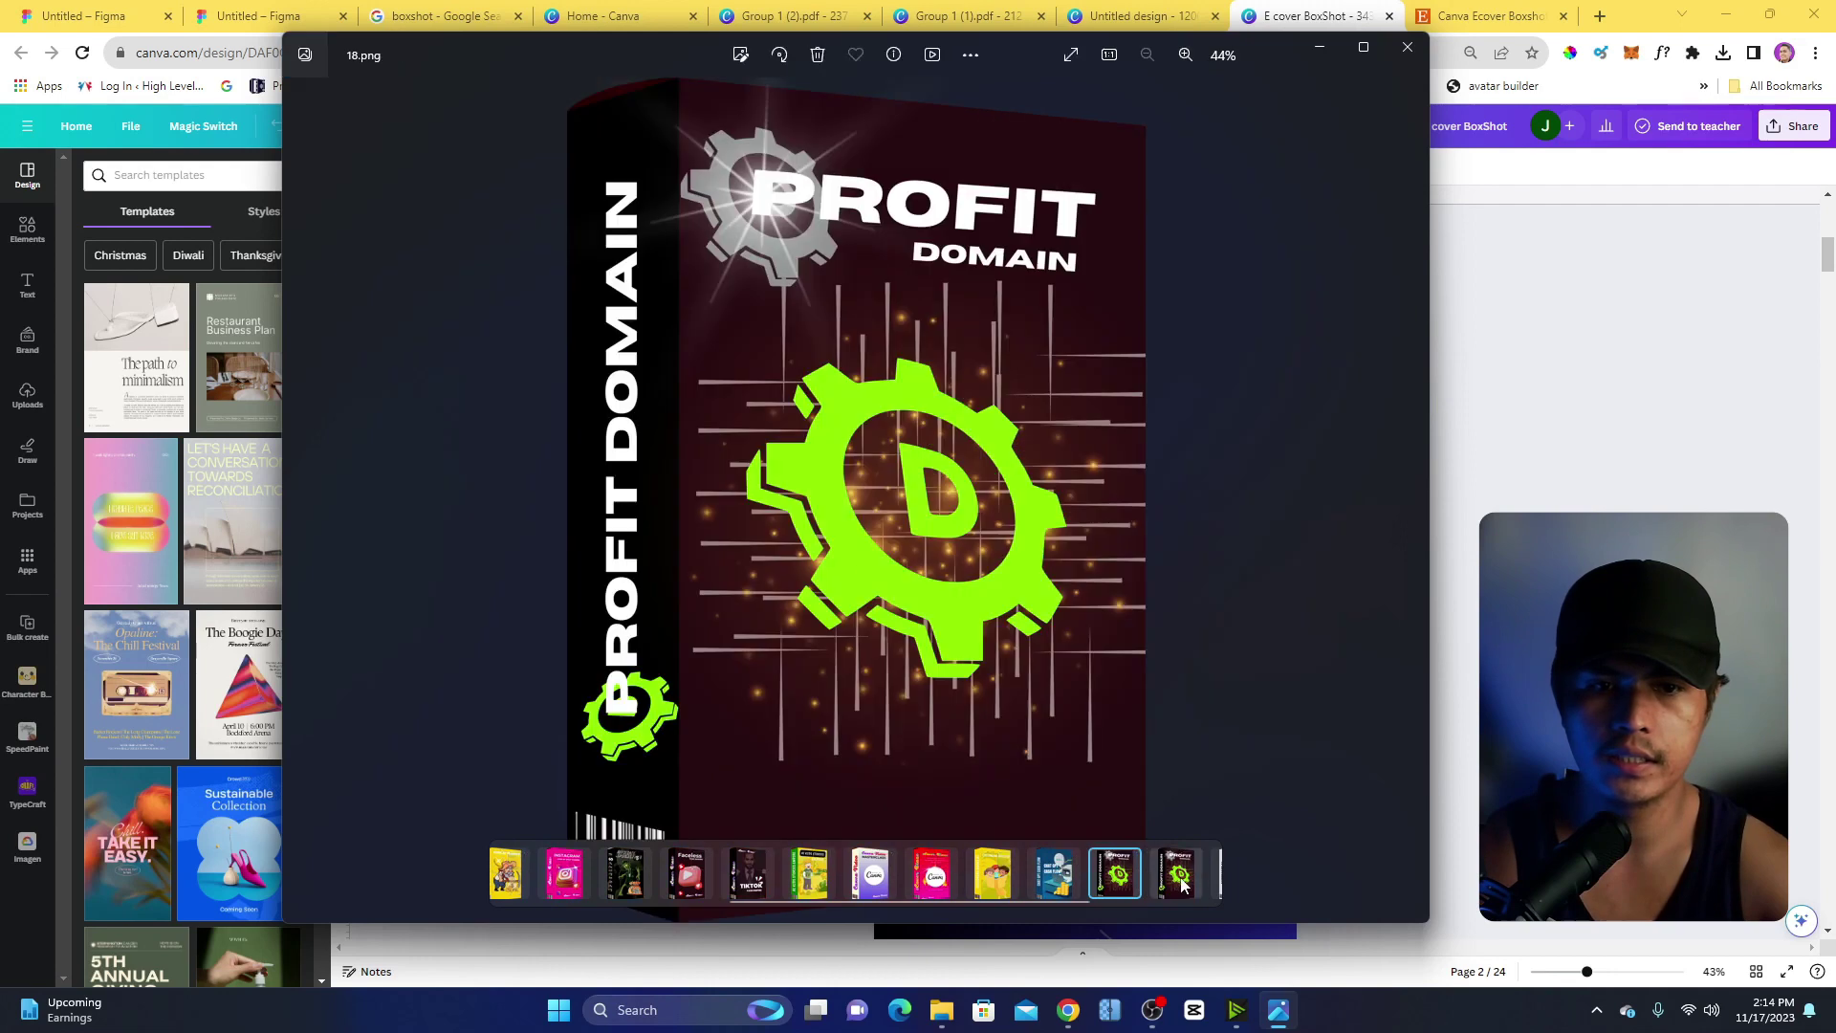
pyautogui.click(1200, 888)
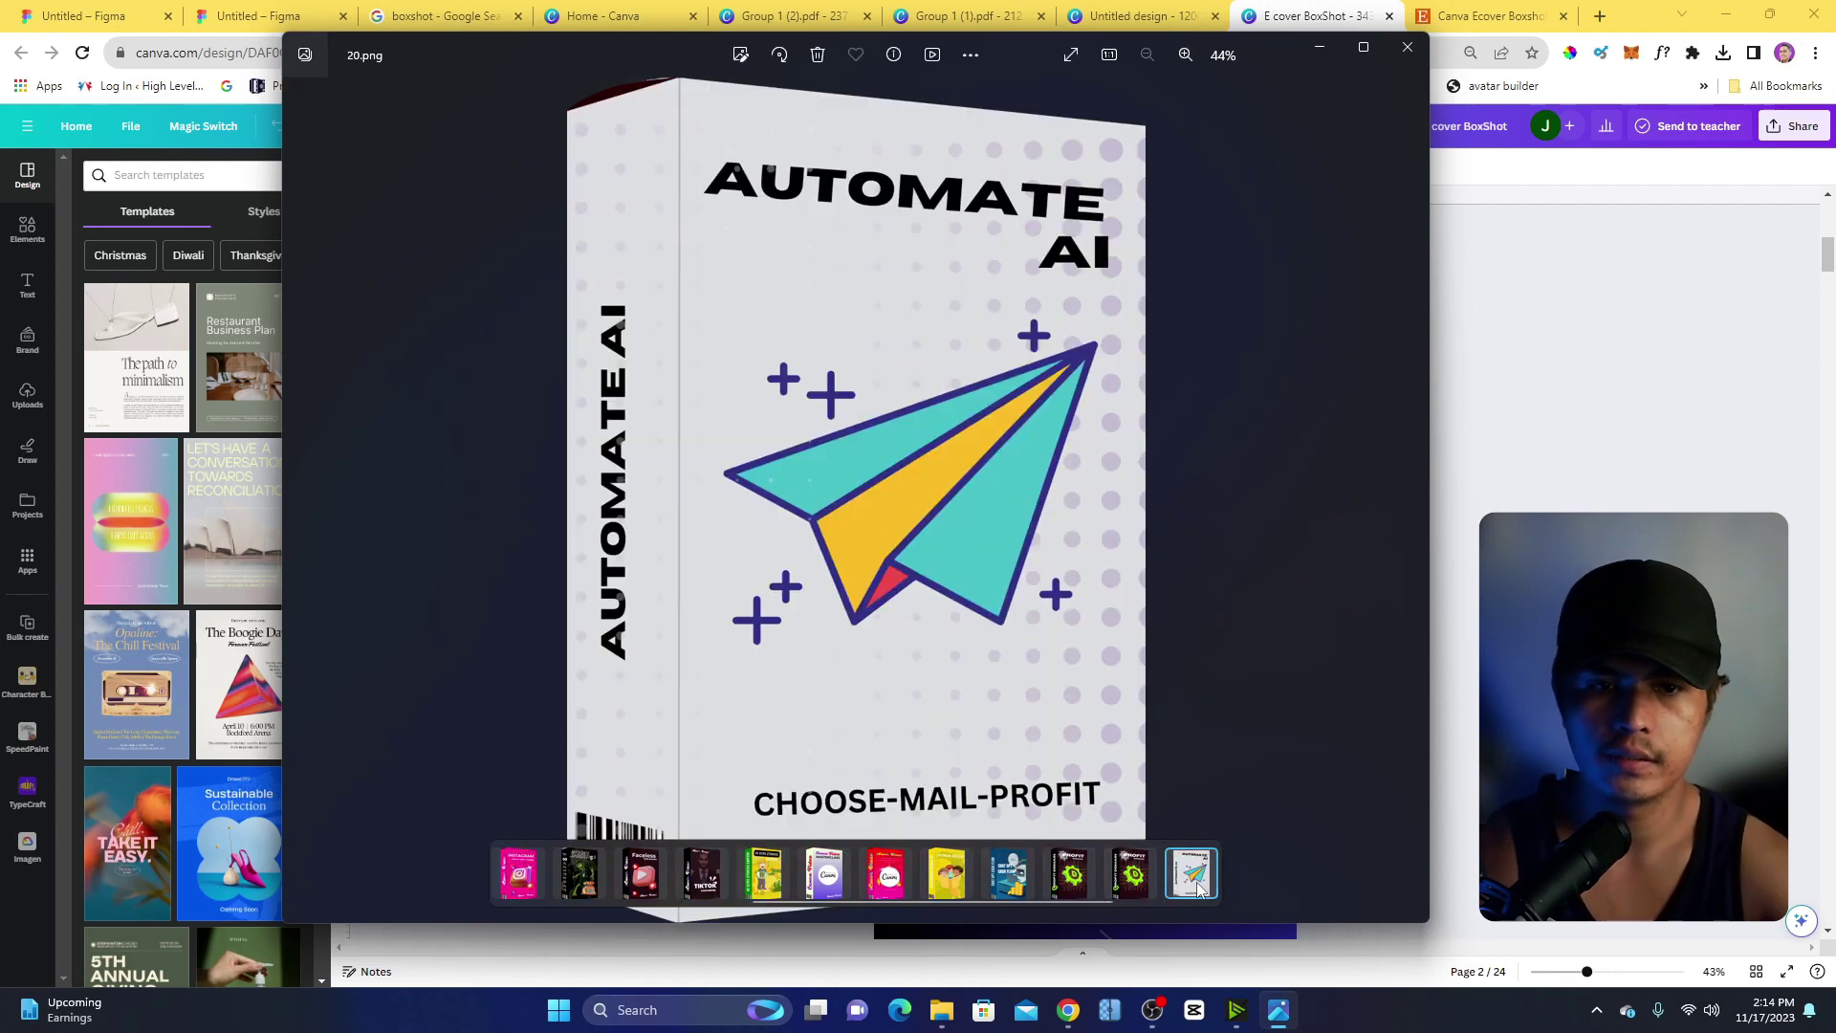
pyautogui.scroll(-1, 1200, 887)
pyautogui.scroll(-1, 1198, 887)
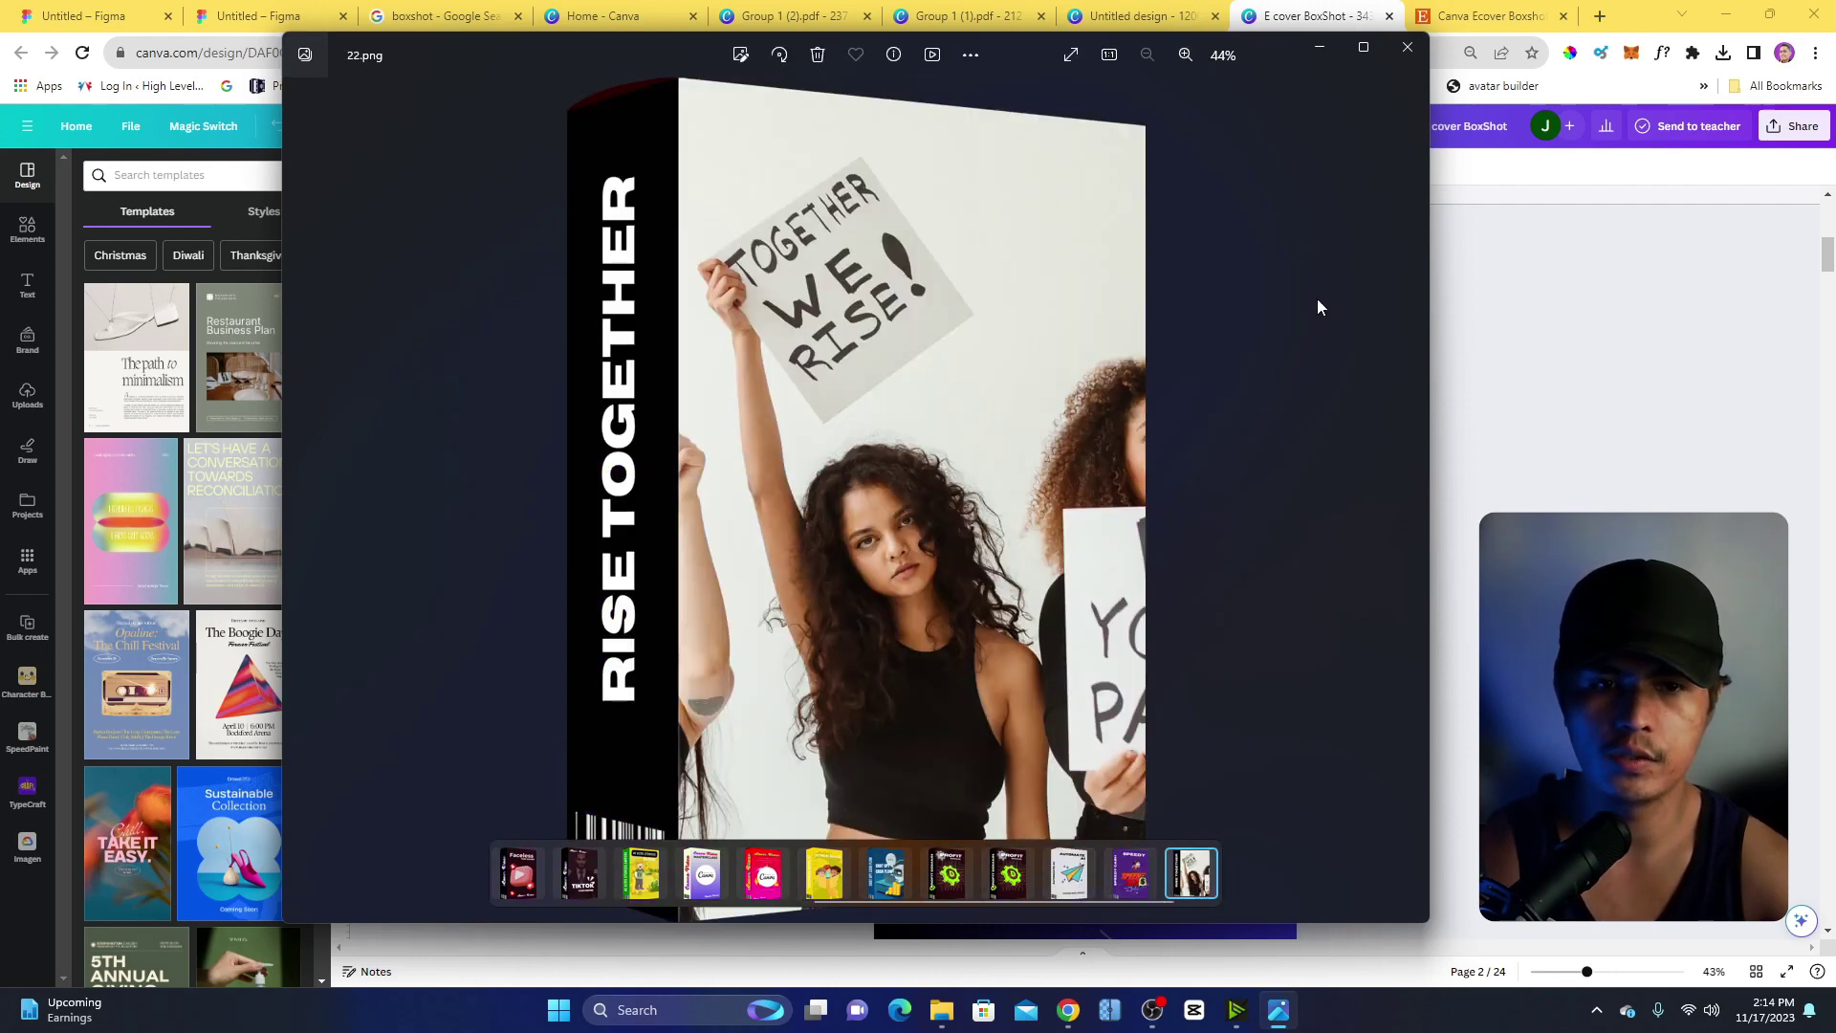
pyautogui.click(1319, 47)
# Review the template pages of the "E cover BoxShot" design, the checkered box in Figma and the Gold Rush design in Canva.
pyautogui.moveTo(1833, 239); pyautogui.dragTo(1830, 404)
pyautogui.click(1203, 395)
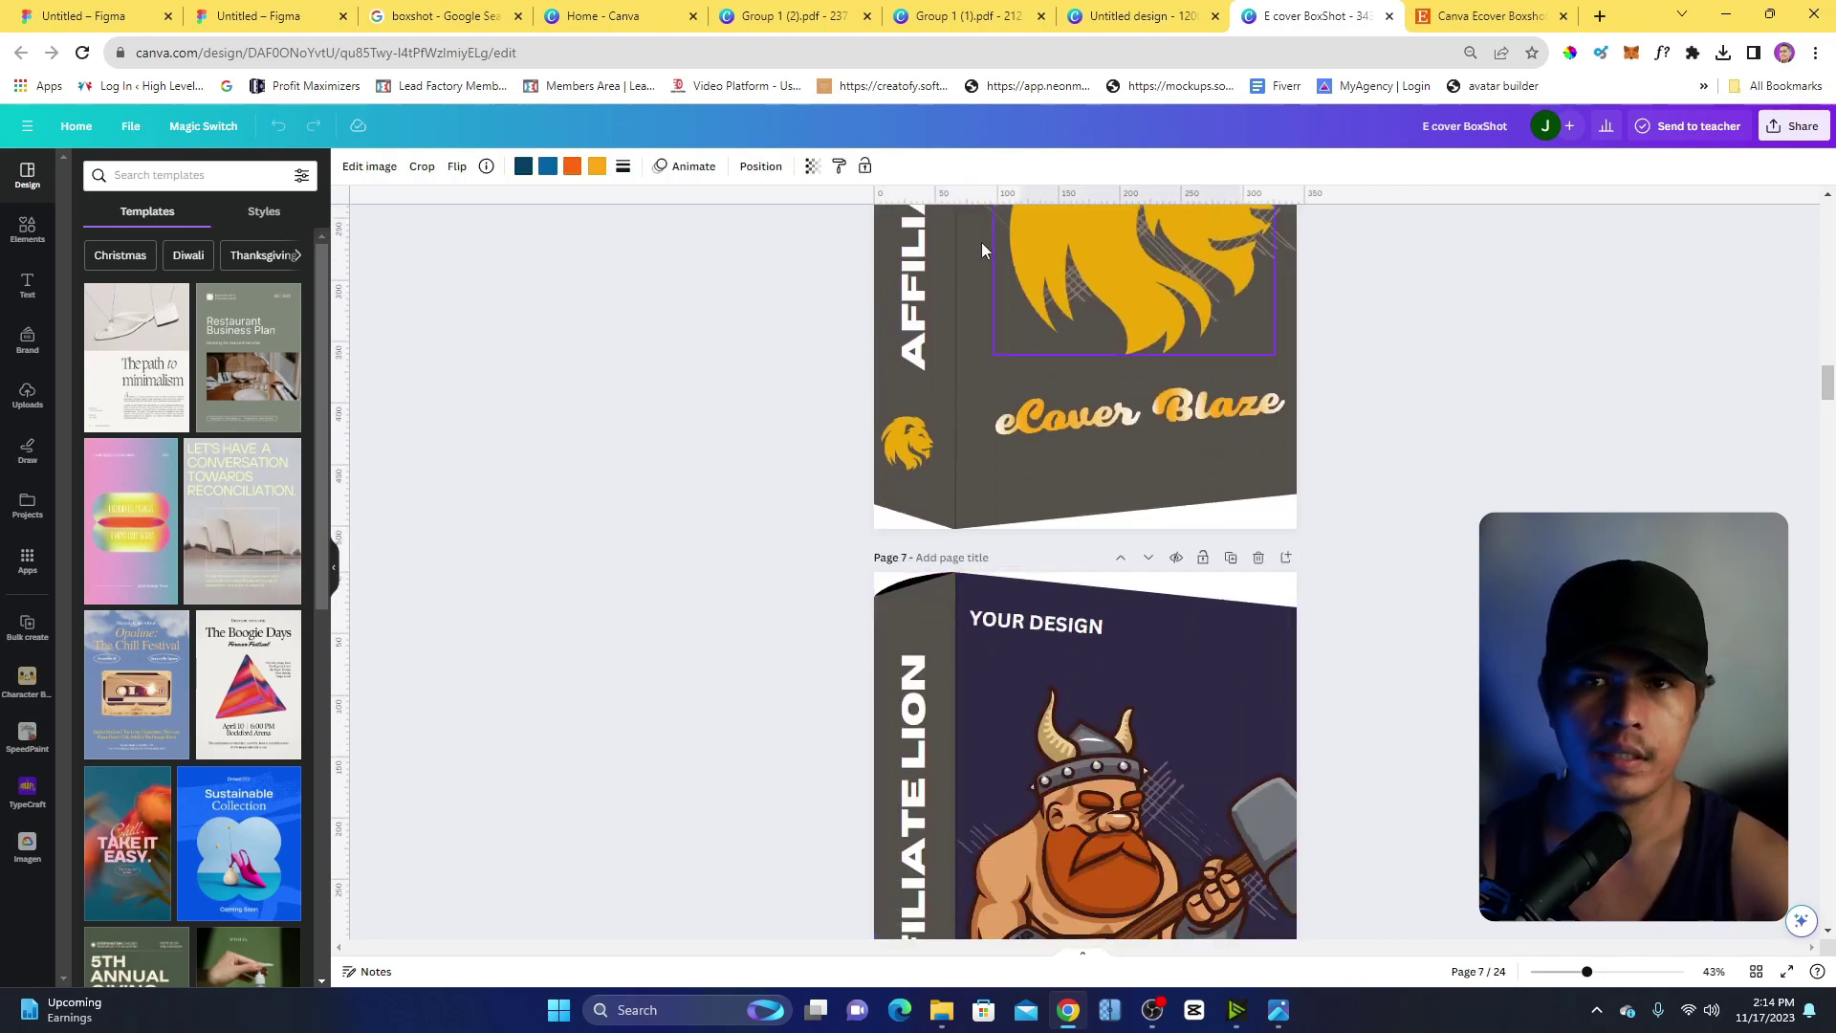
pyautogui.click(430, 16)
pyautogui.click(258, 16)
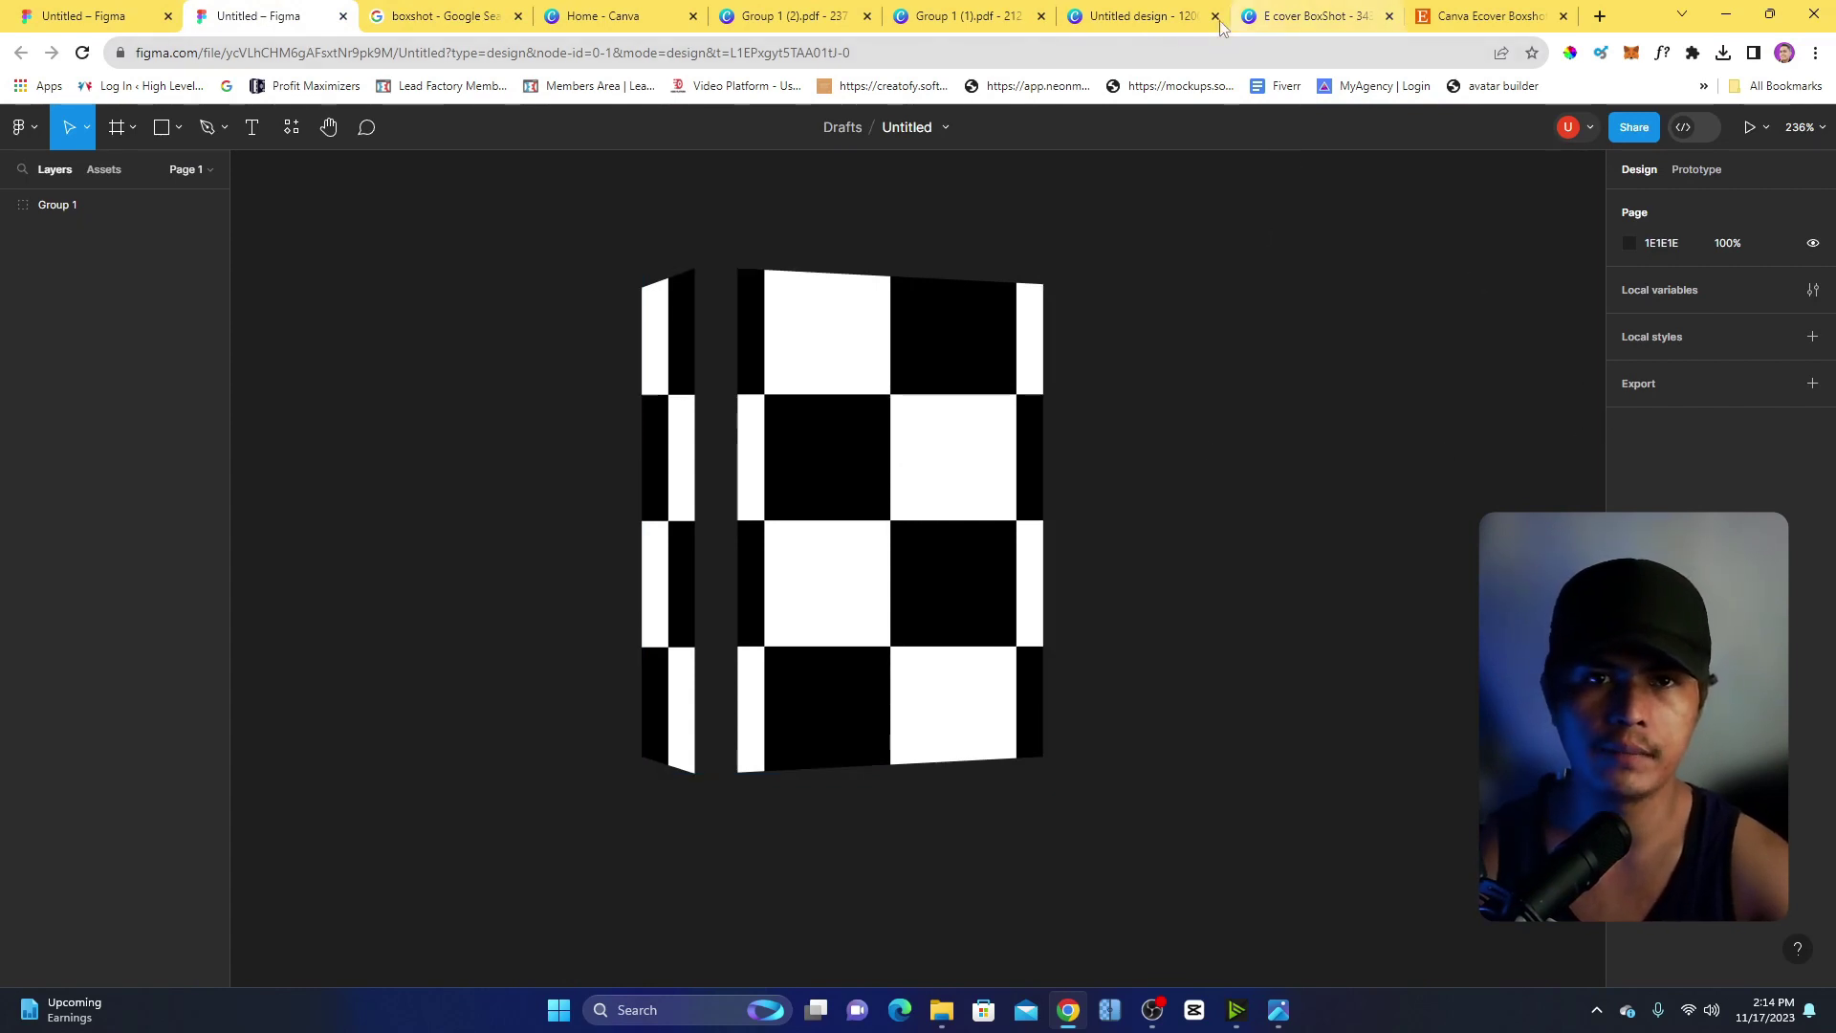
pyautogui.click(1186, 19)
pyautogui.click(931, 279)
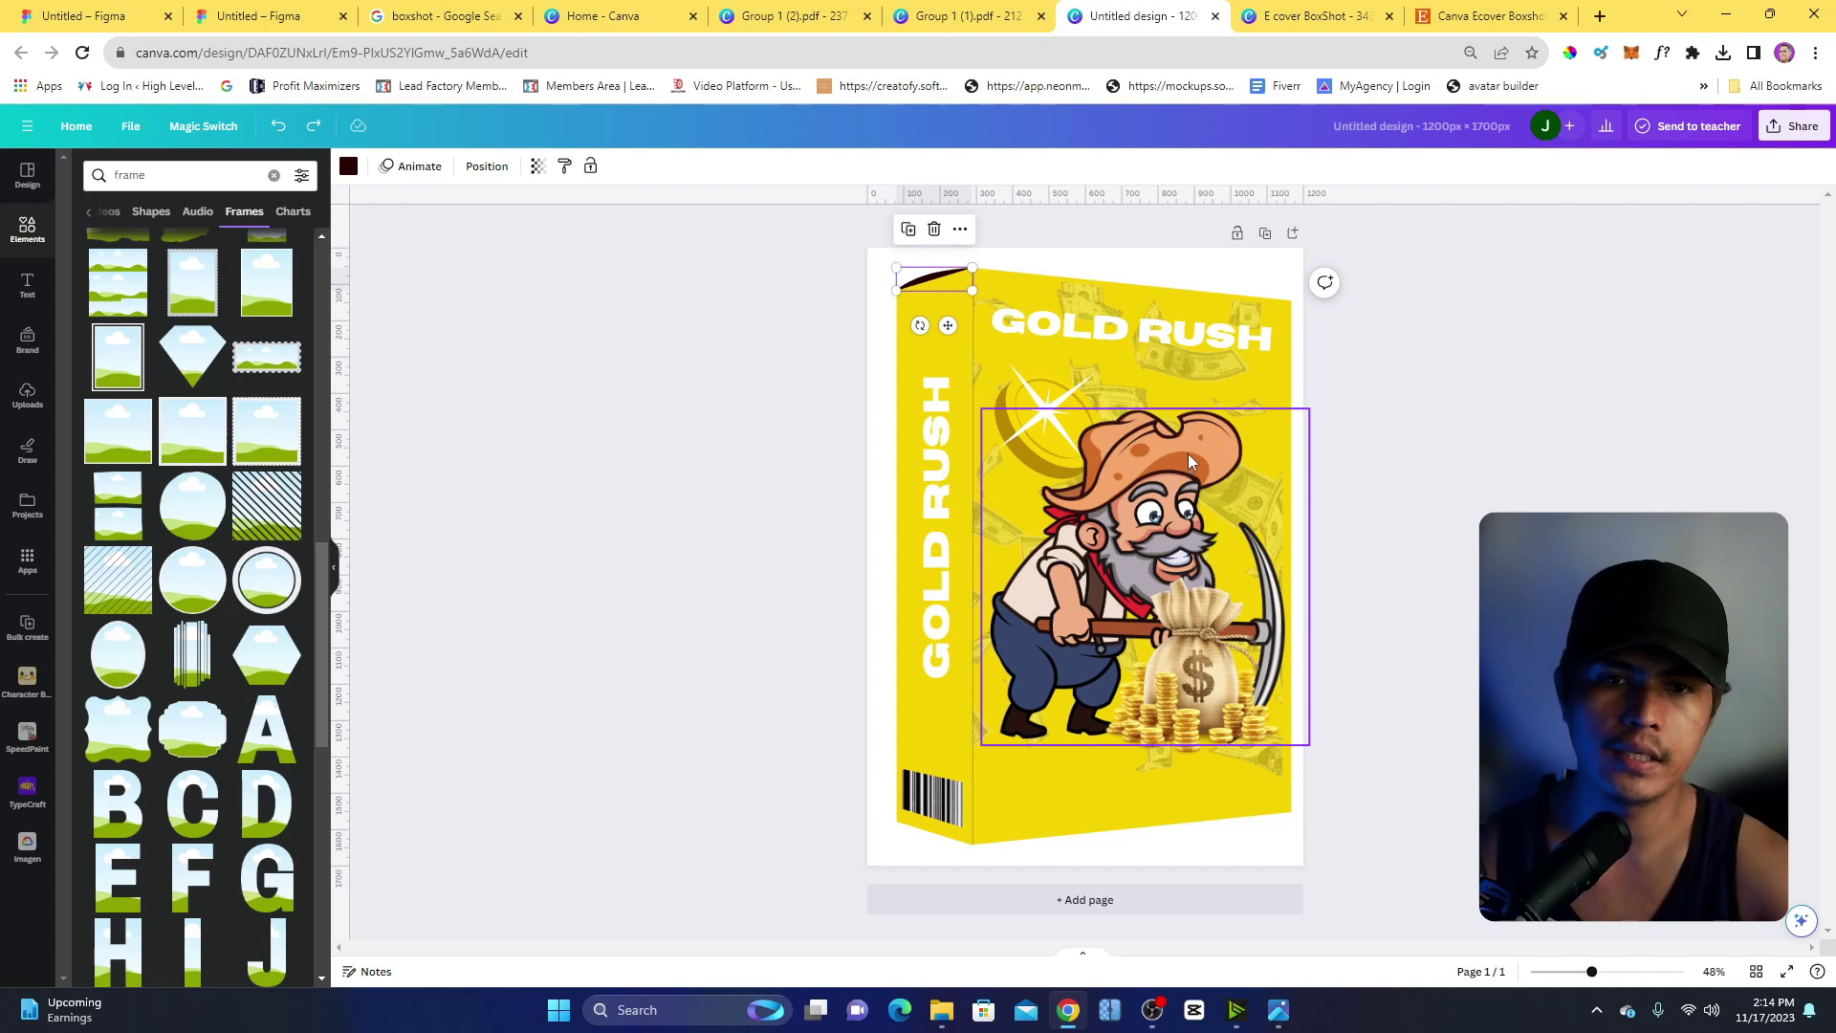
# Review the Etsy listing for the Canva boxshot mockup and go to page 24 of the "E cover BoxShot" design in Canva.
pyautogui.click(1487, 17)
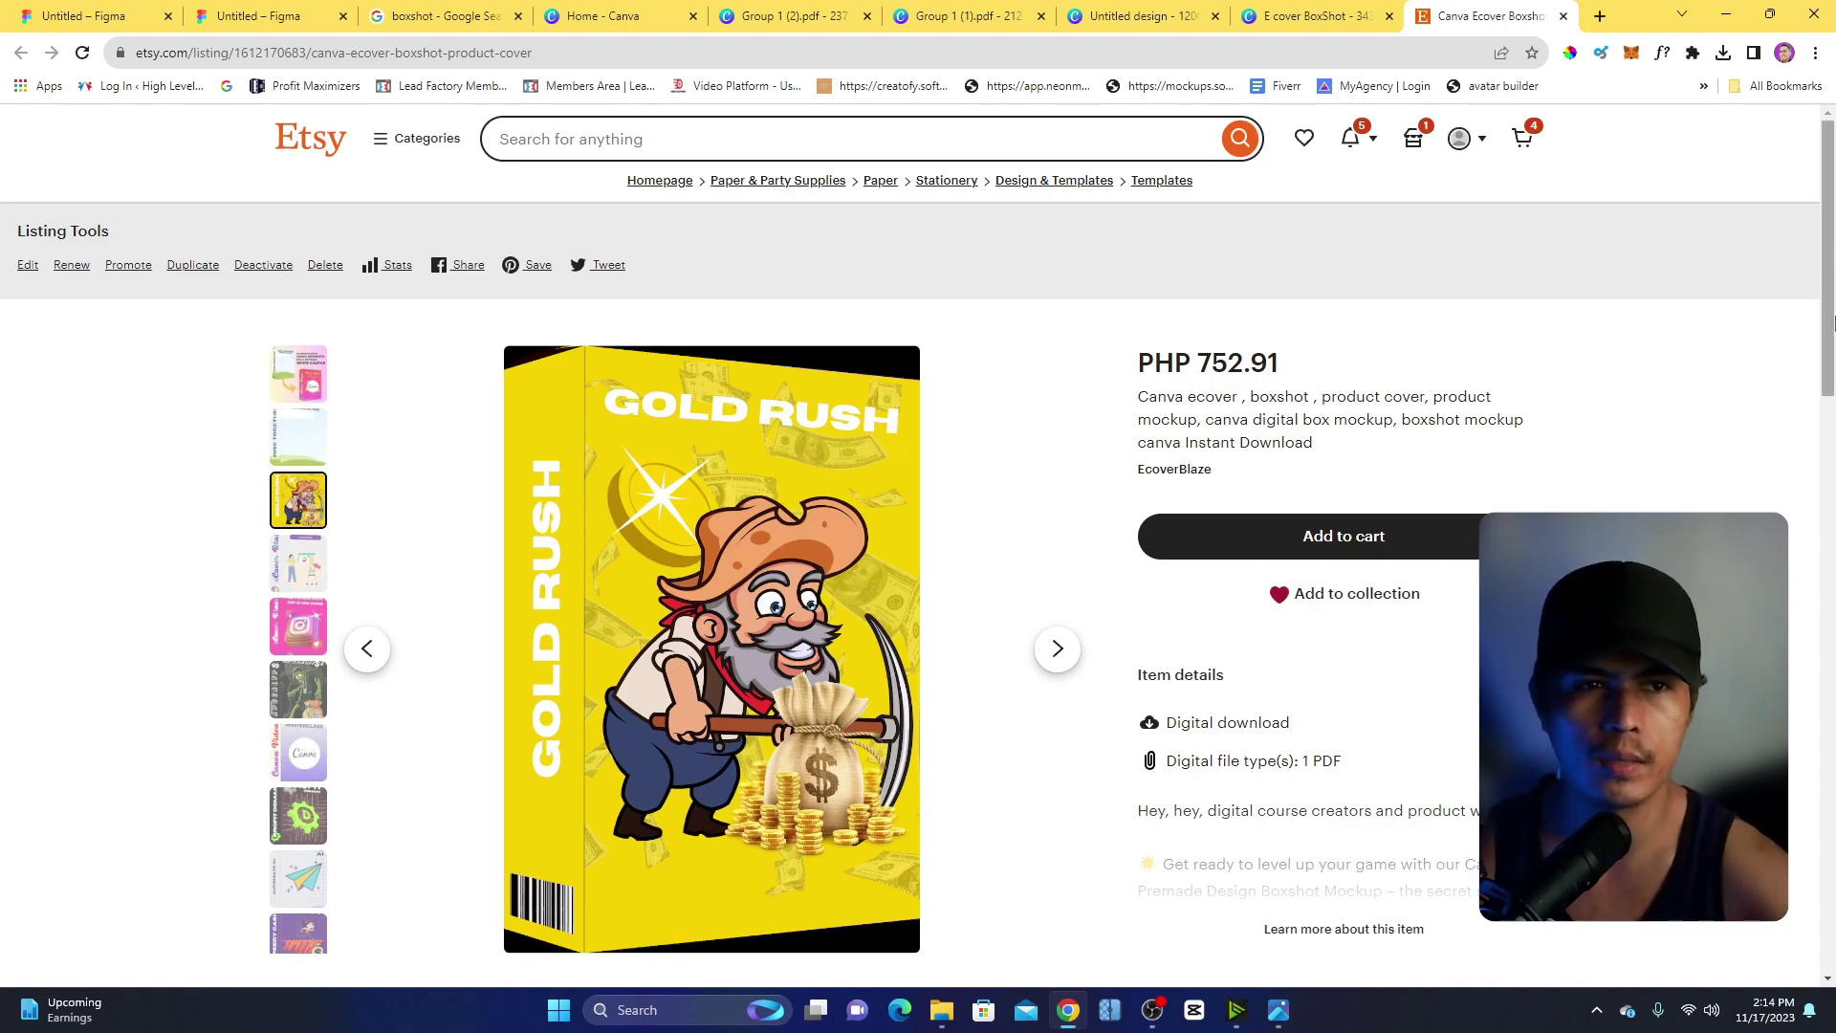
pyautogui.scroll(-7, 1828, 337)
pyautogui.scroll(7, 1828, 337)
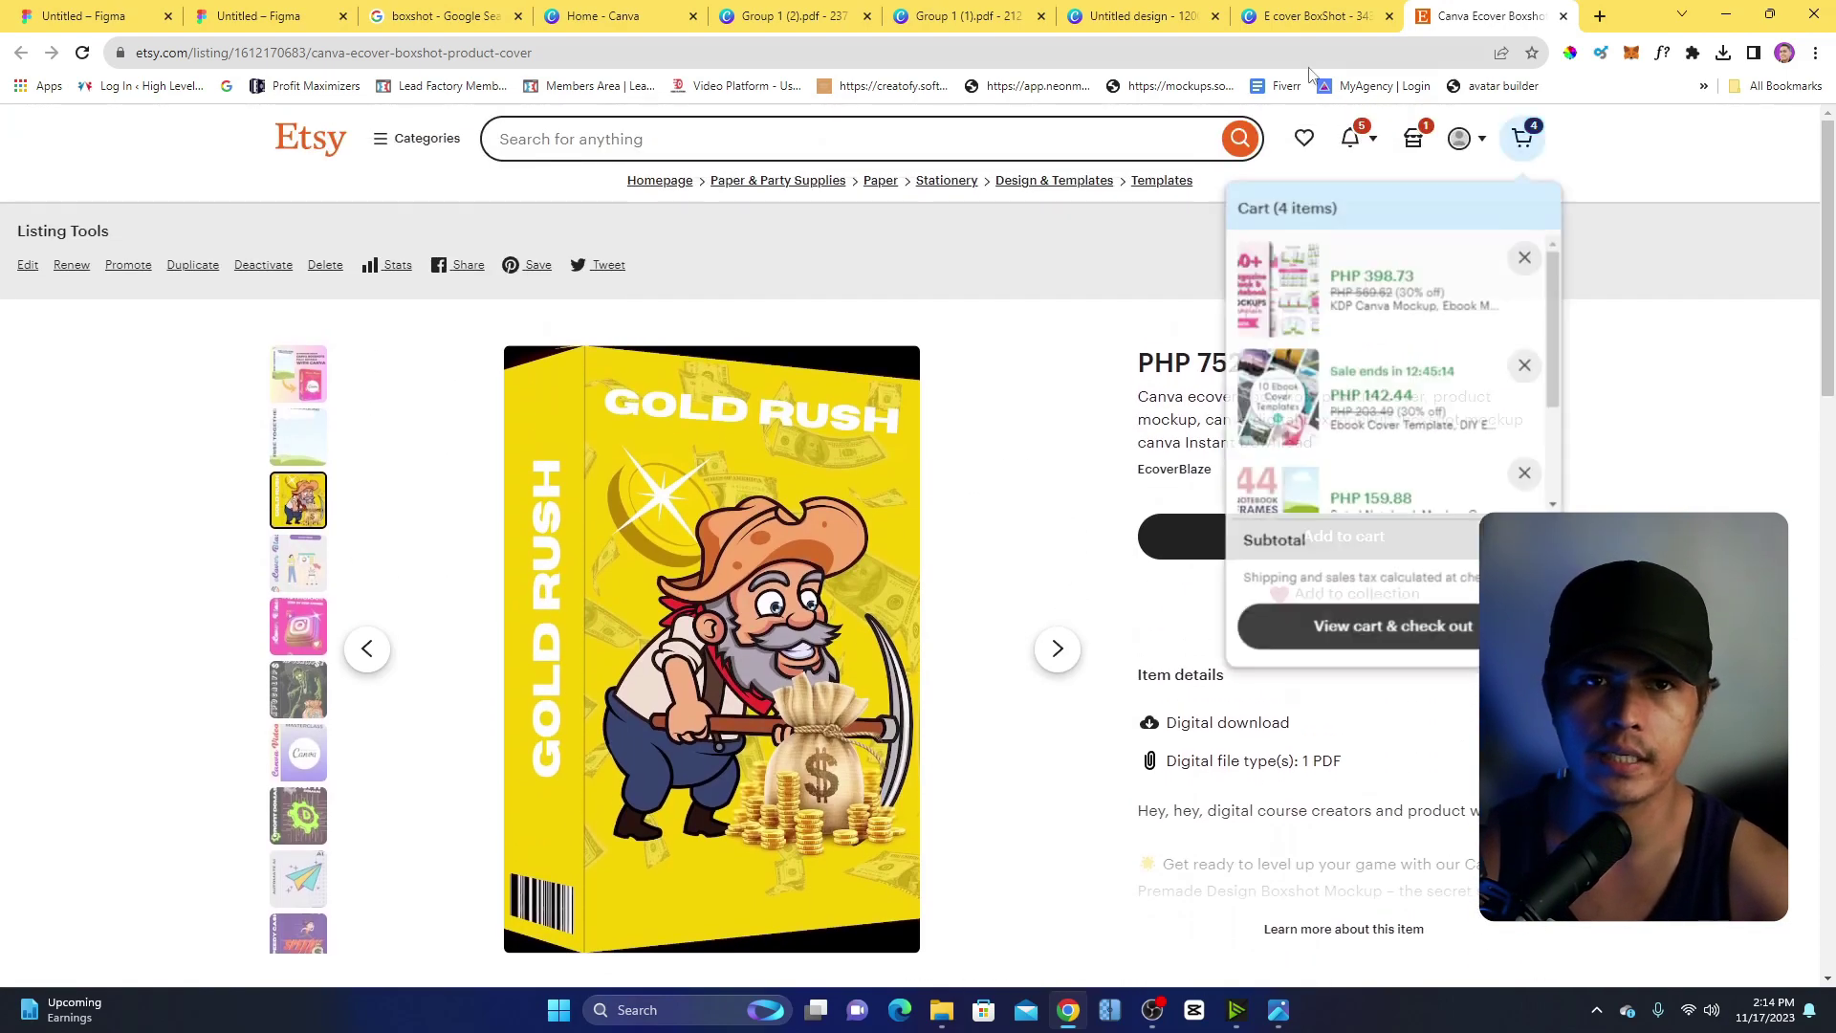
pyautogui.click(1335, 10)
pyautogui.moveTo(1829, 411); pyautogui.dragTo(1828, 904)
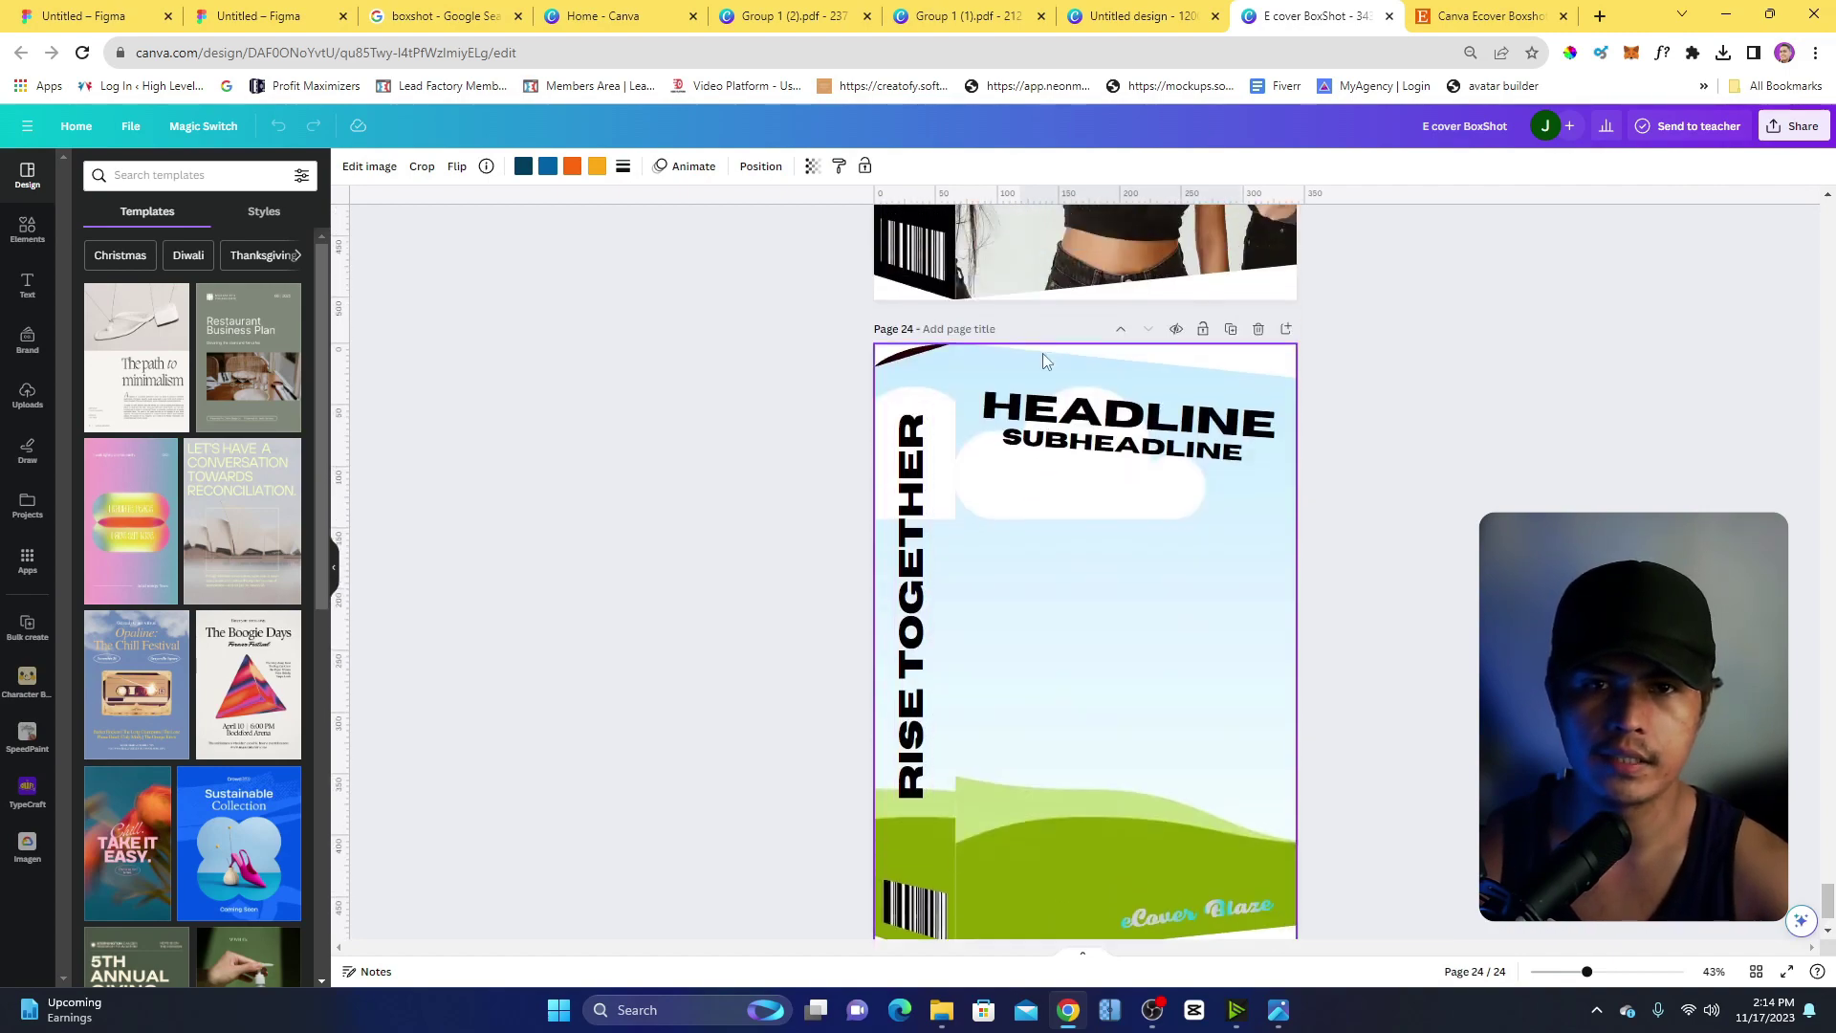
# Try filling the front face's frame on page 24 with the dark maroon document colour and undo it.
pyautogui.click(1072, 546)
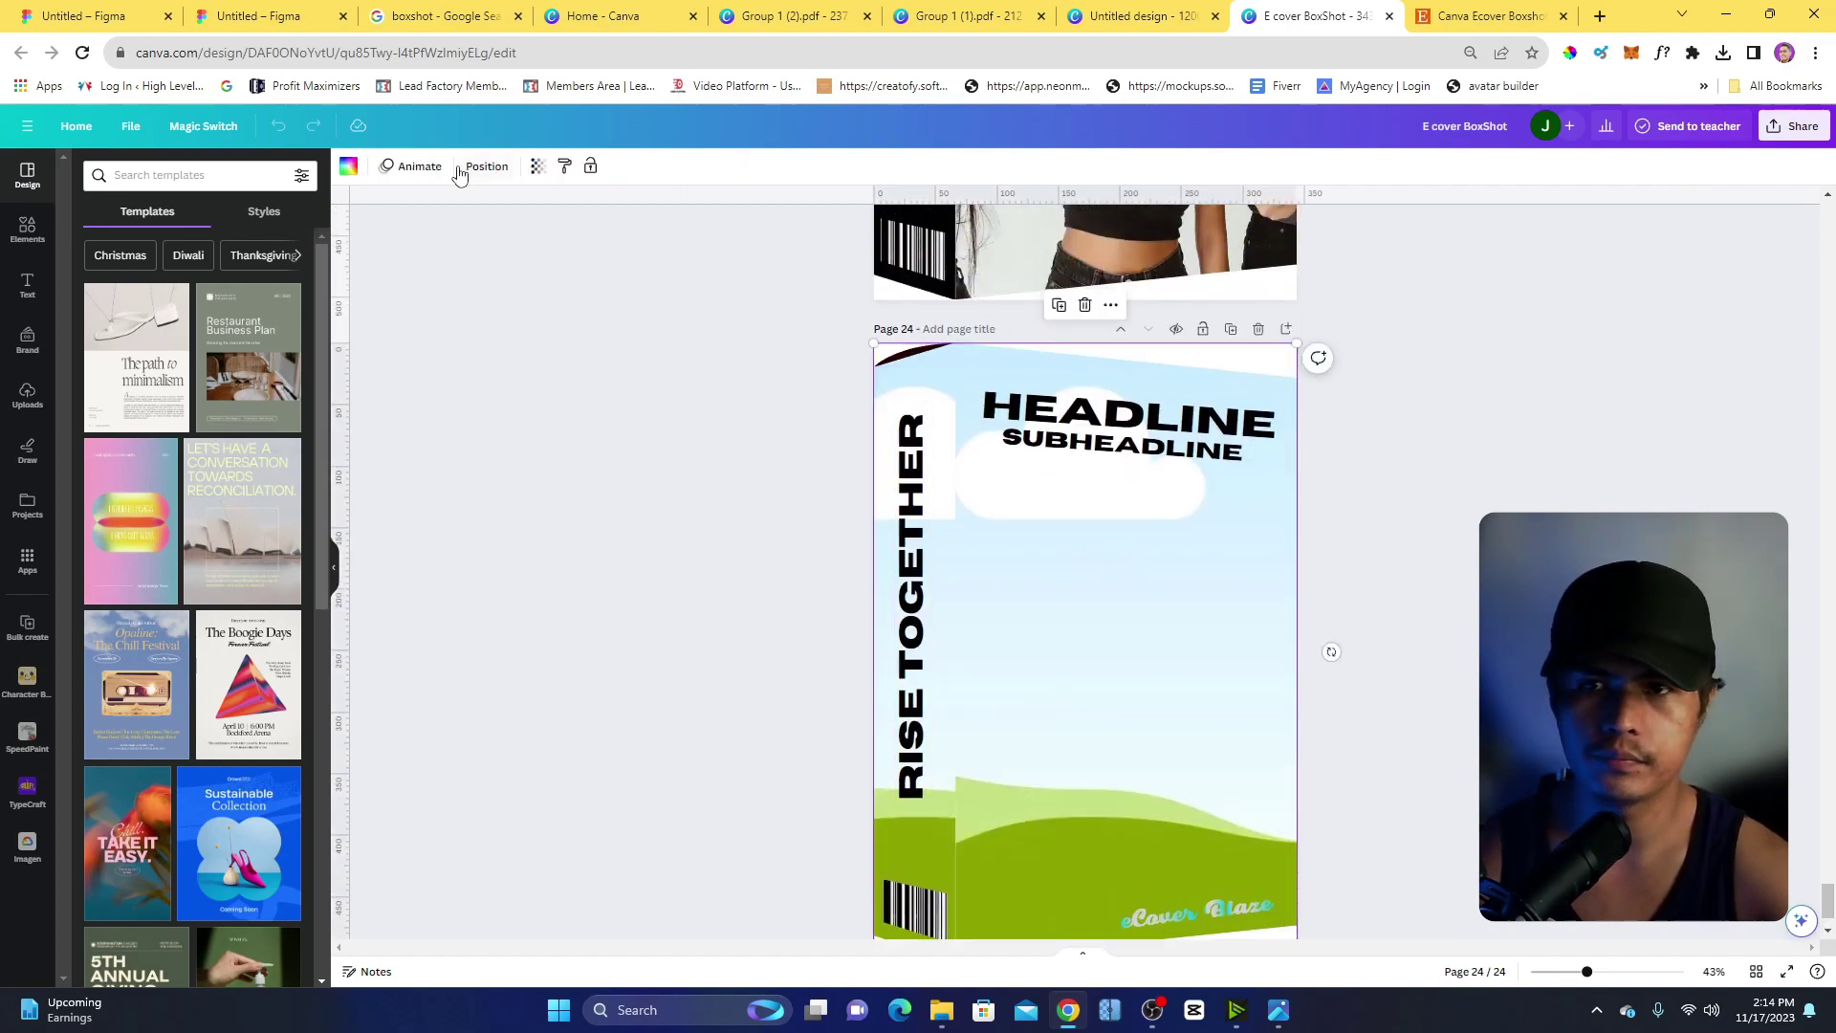
pyautogui.click(348, 166)
pyautogui.click(244, 299)
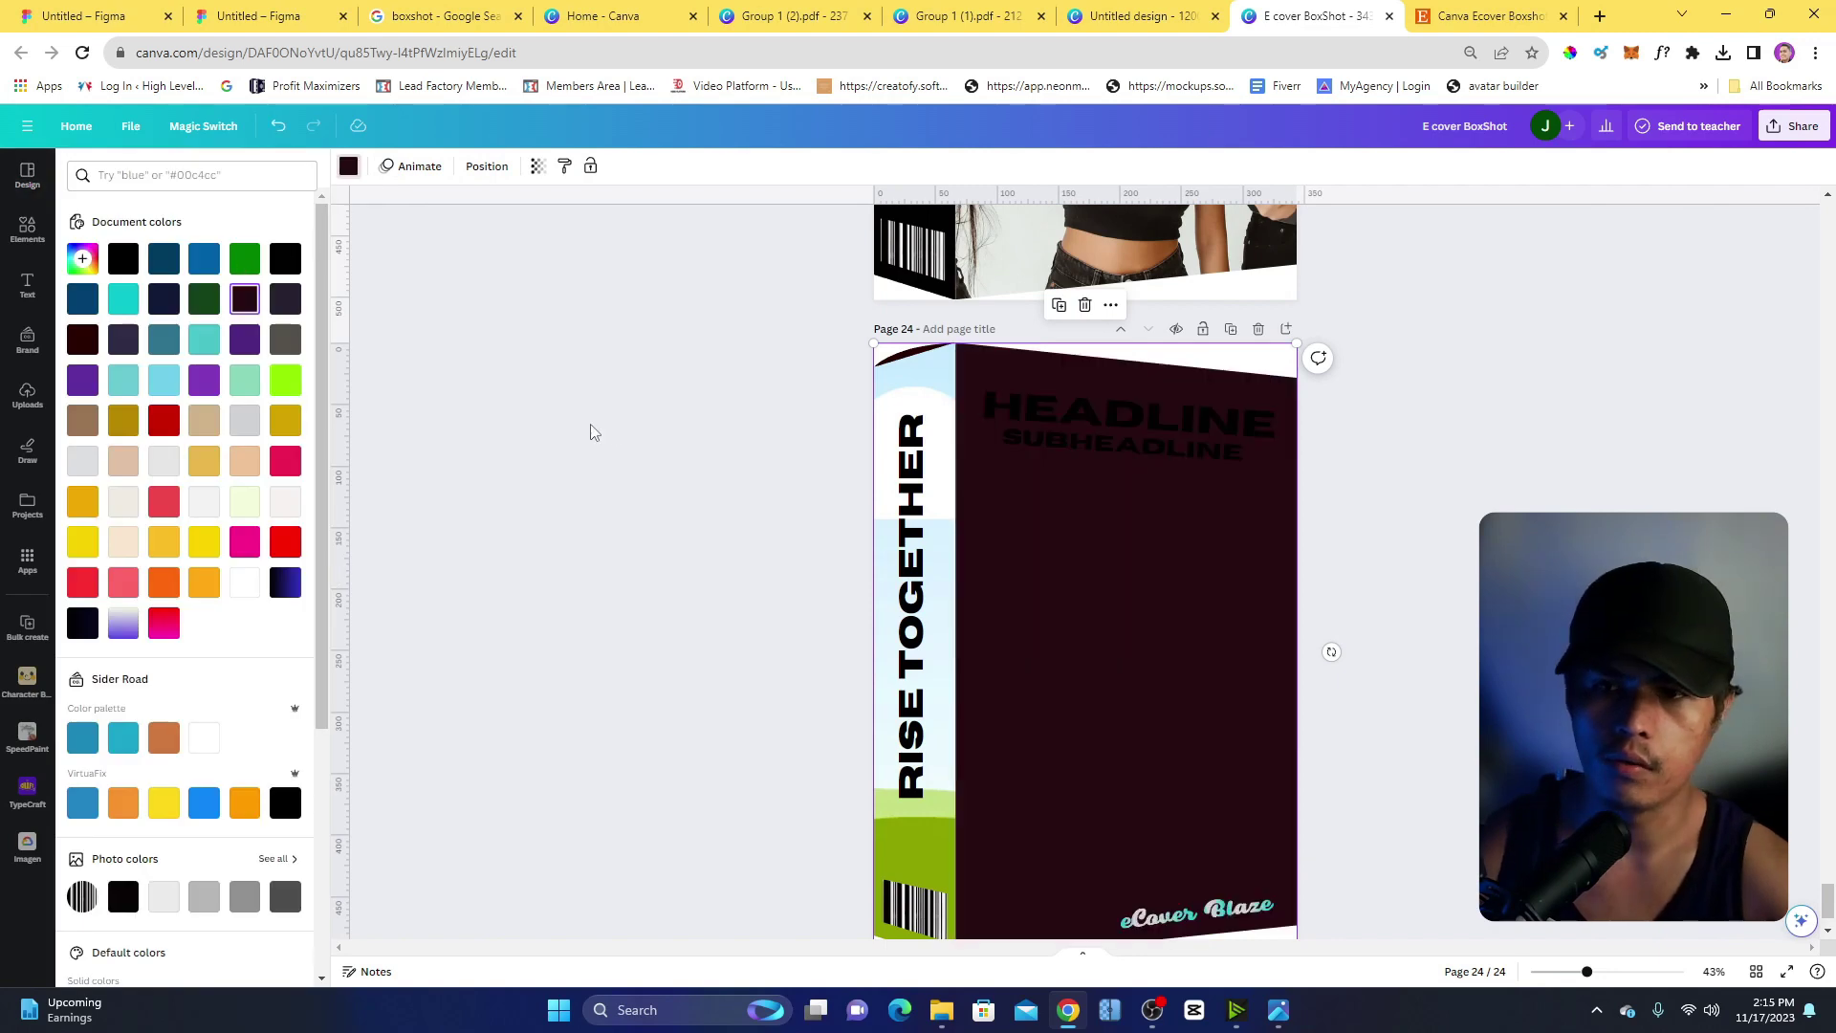
pyautogui.hotkey('ctrl', 'z')
# Search the elements for "car" photos and fill the front face's frame with the rear view of the white car on the road.
pyautogui.click(21, 402)
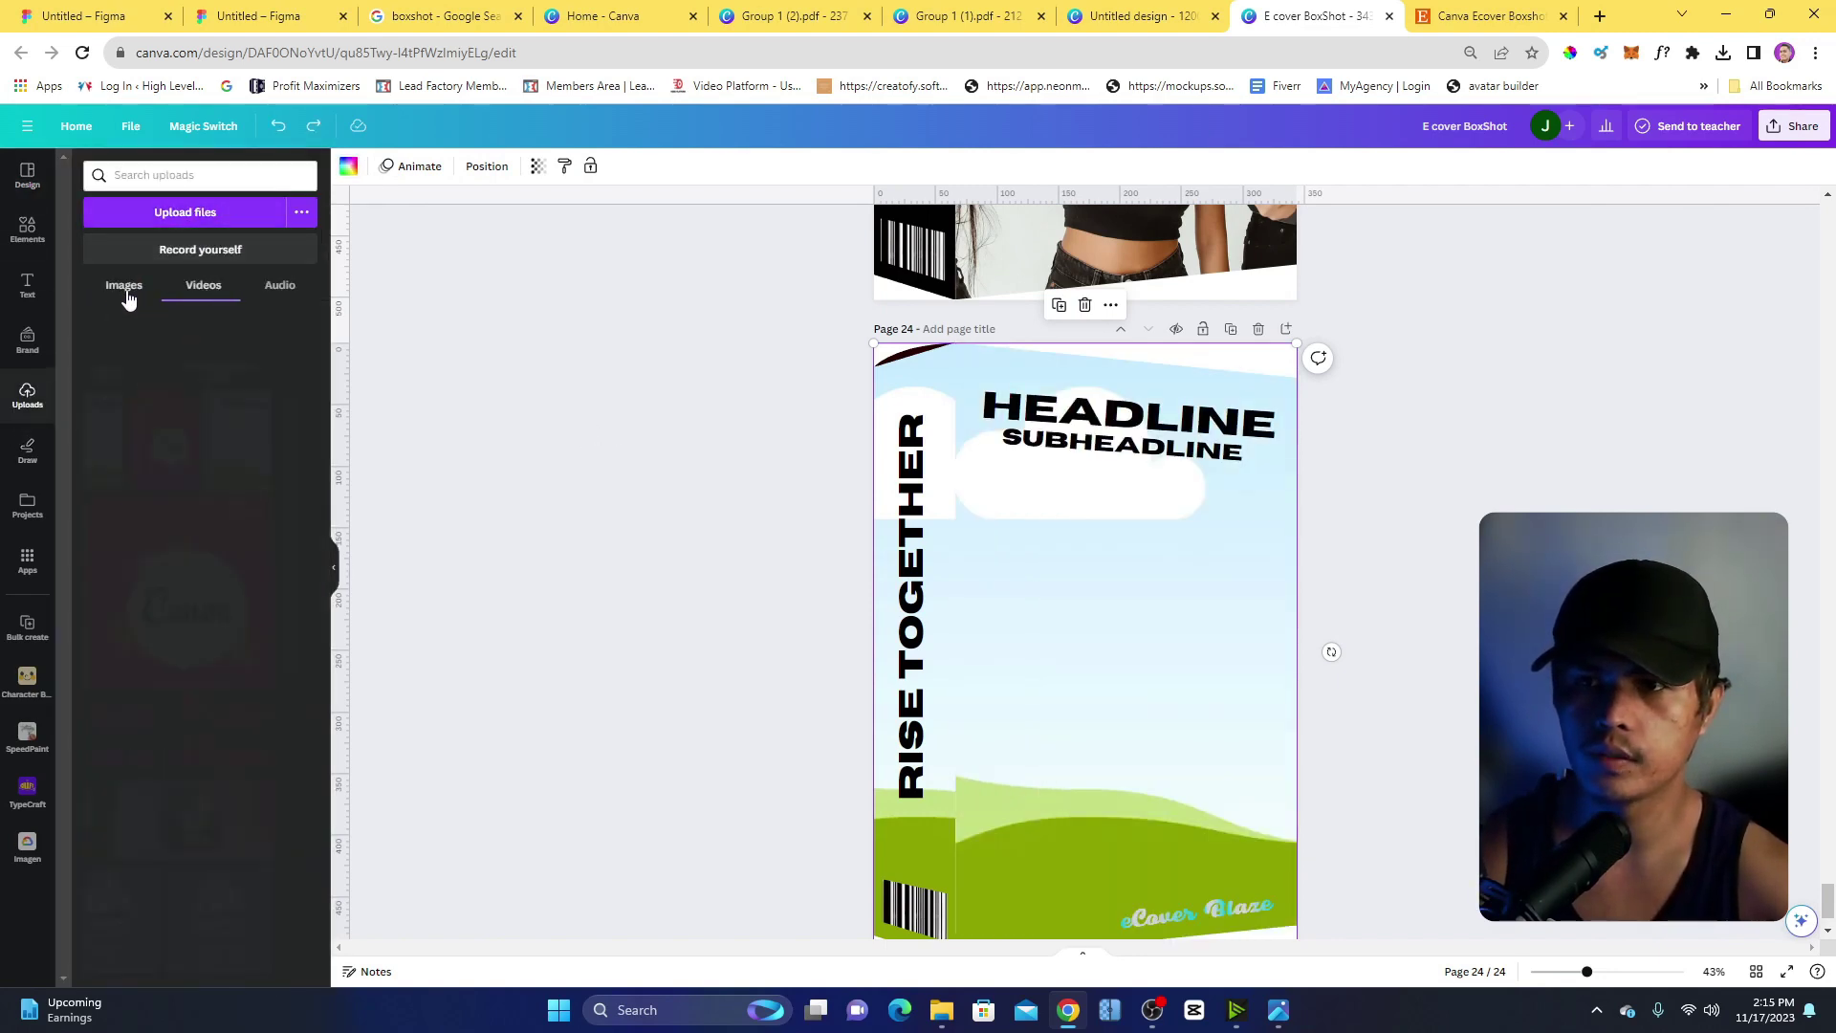
pyautogui.click(45, 225)
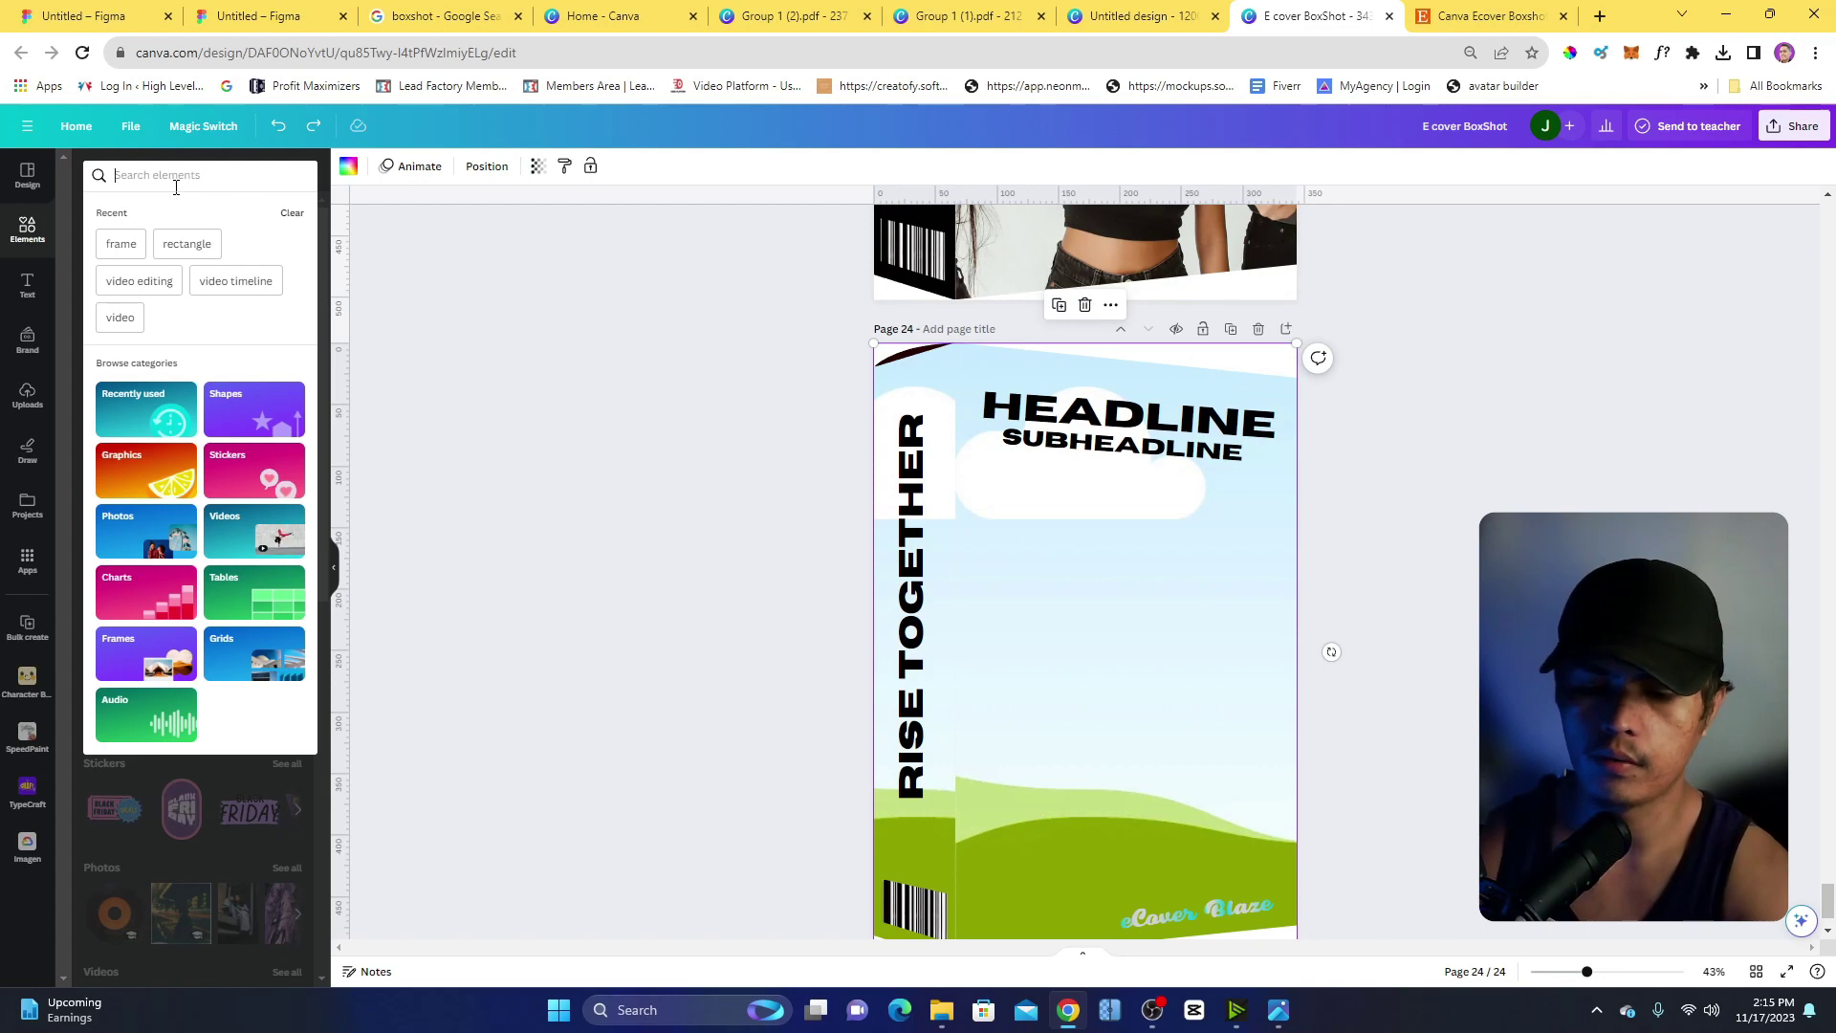
pyautogui.write('car')
pyautogui.press('Return')
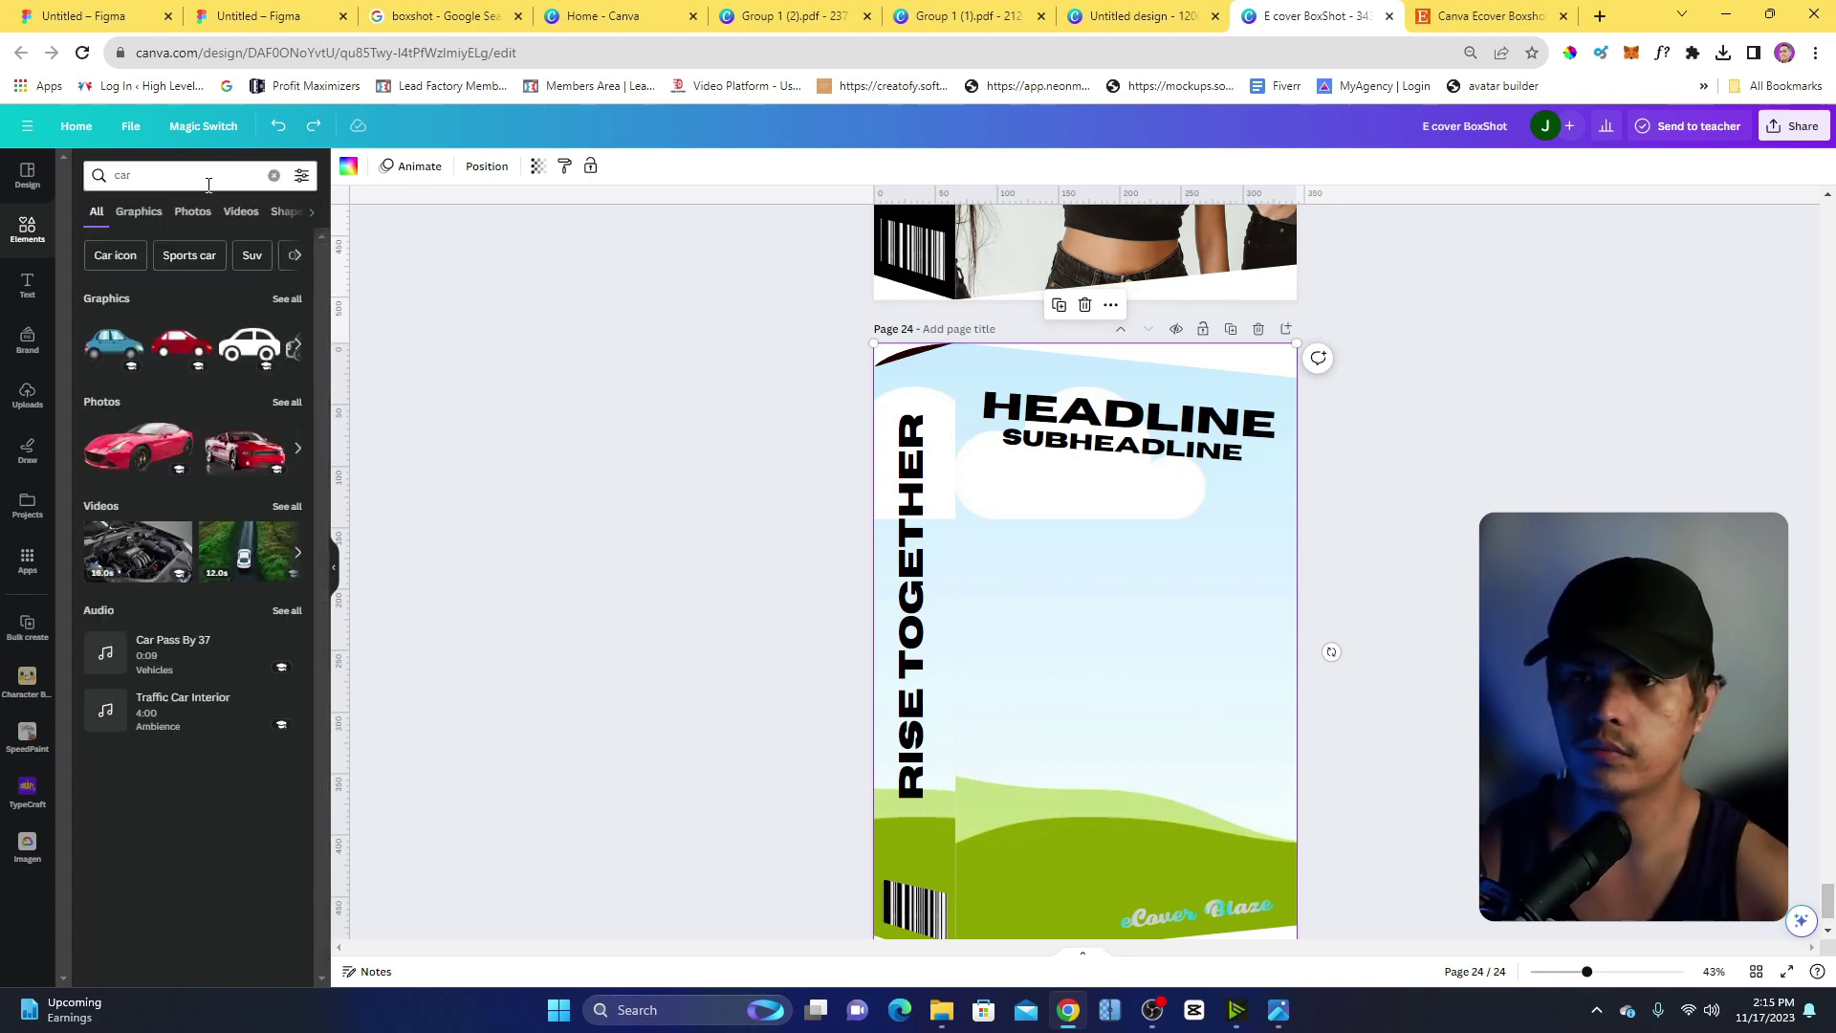
pyautogui.click(194, 213)
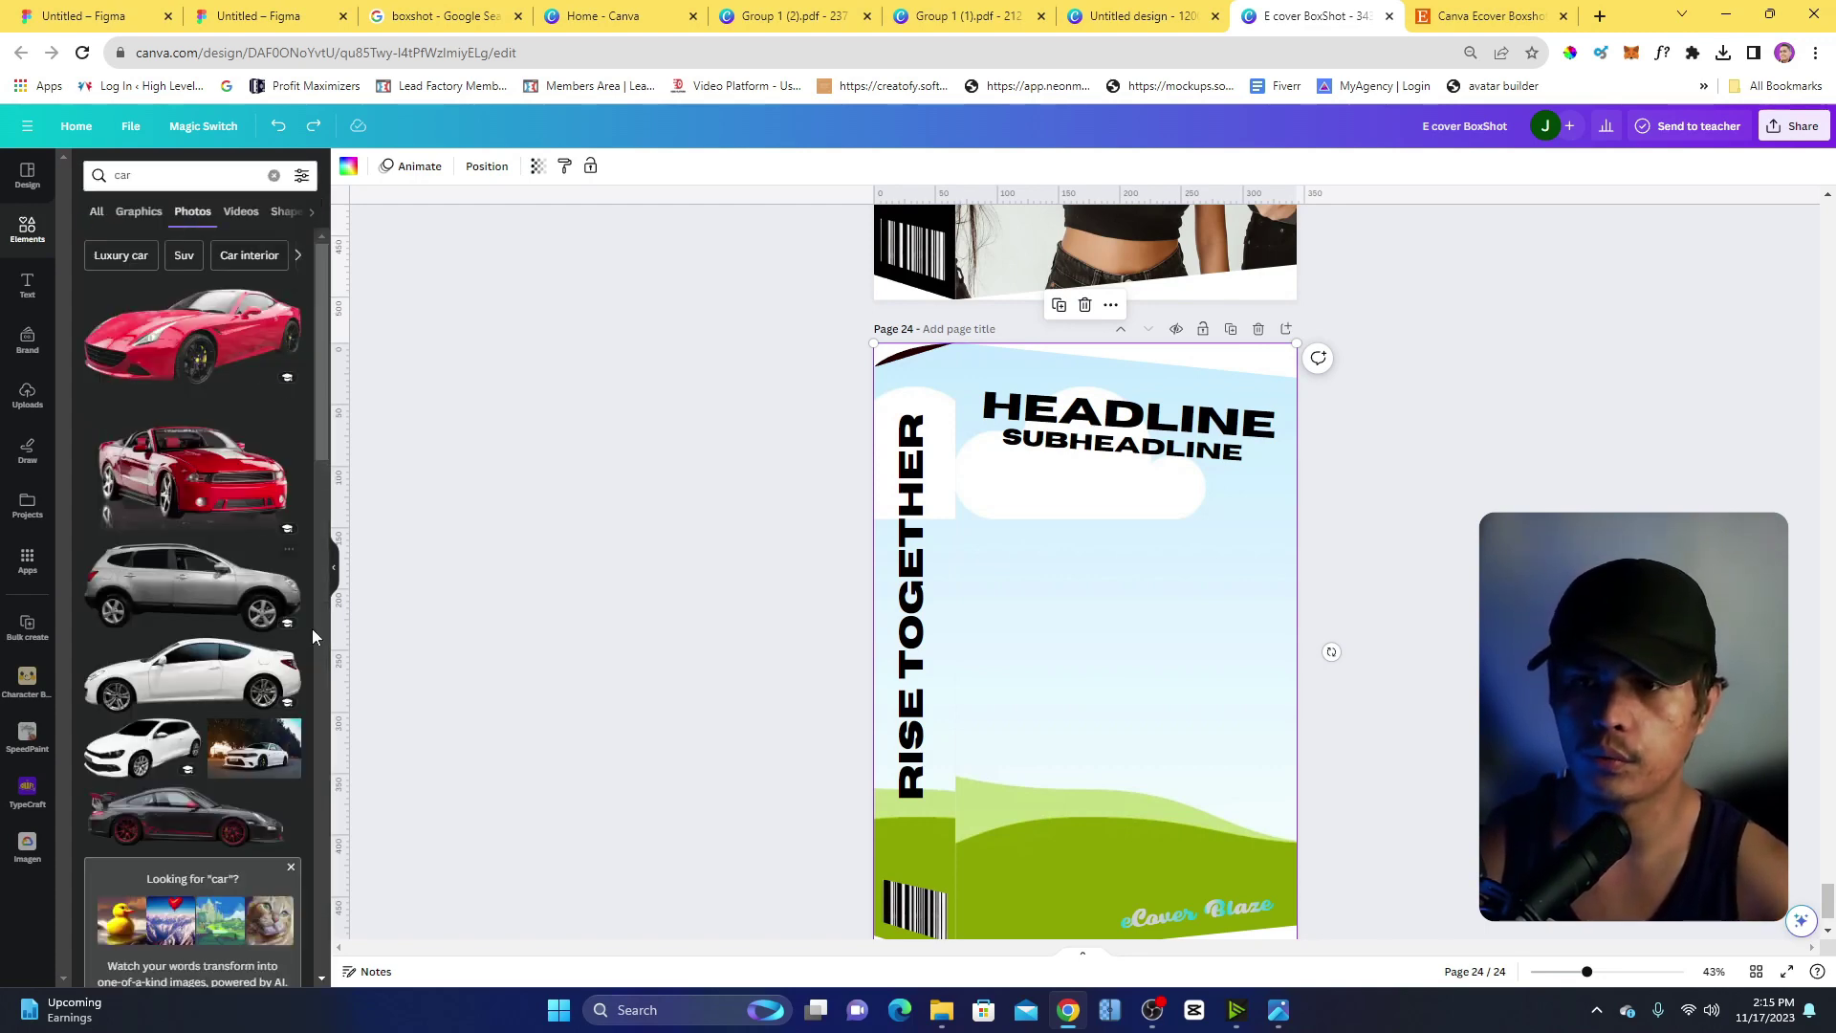
pyautogui.scroll(-5, 268, 621)
pyautogui.scroll(-2, 268, 672)
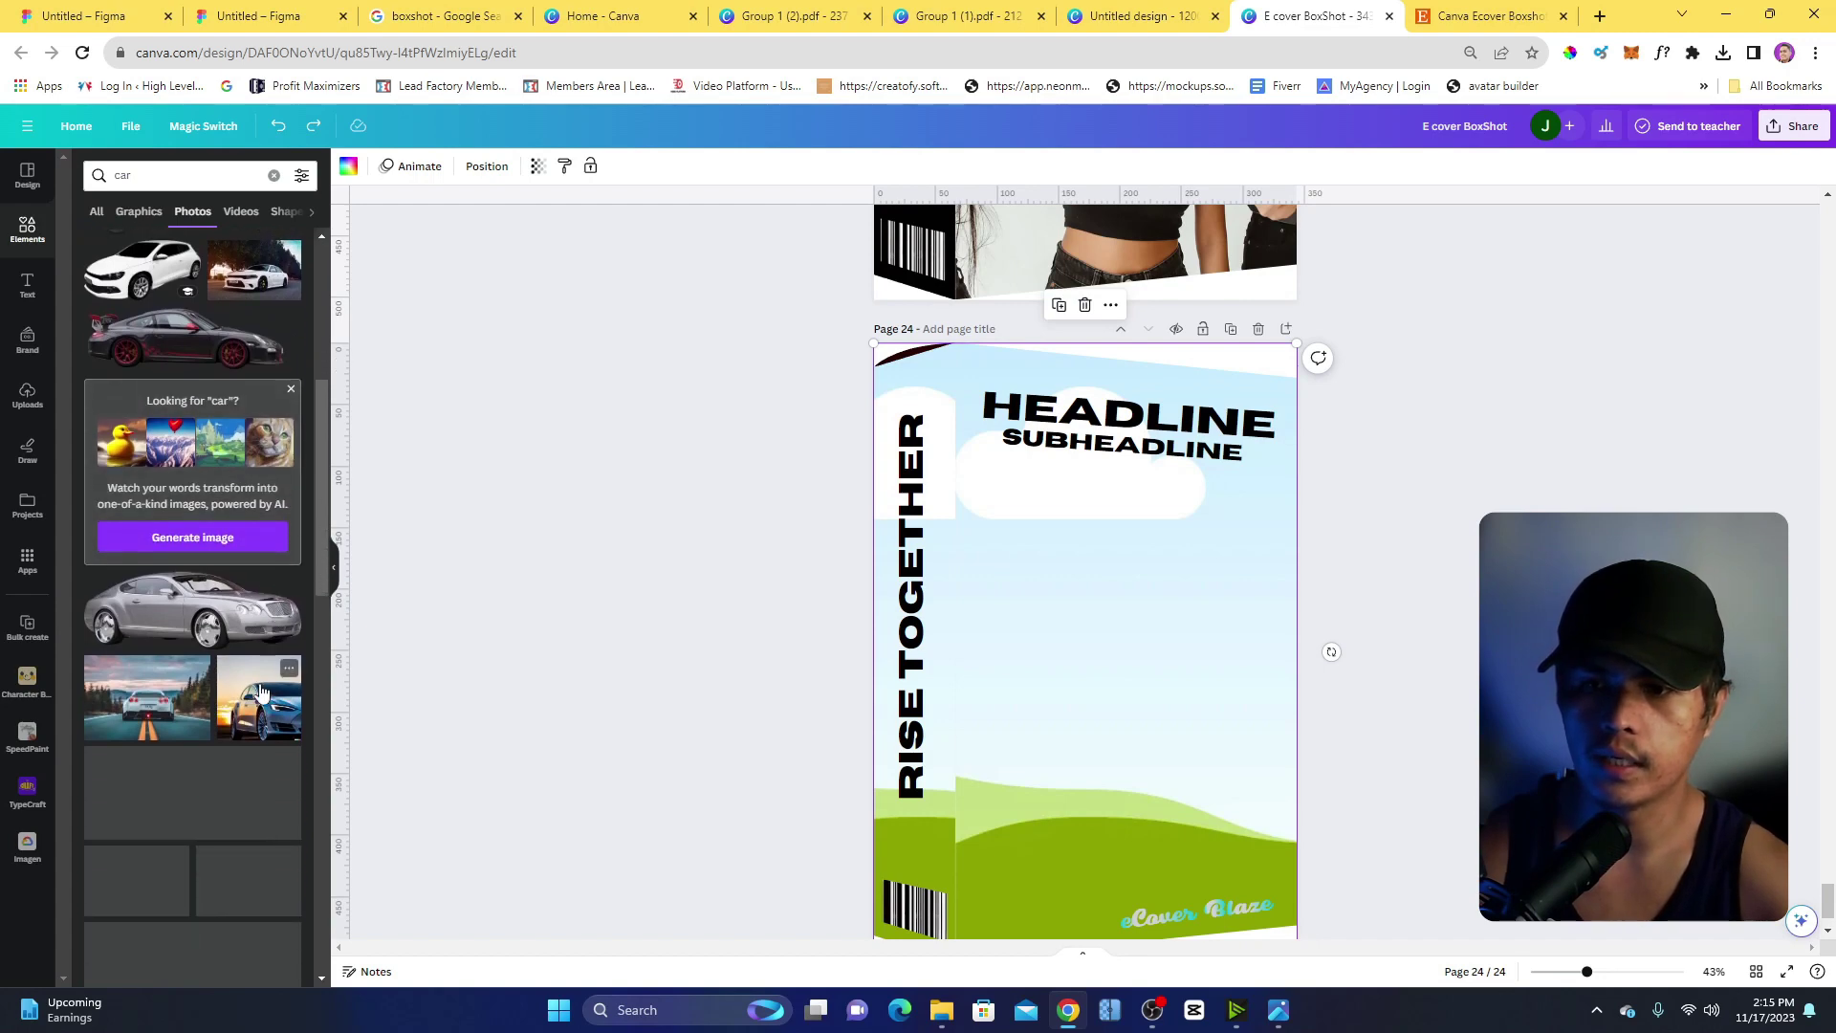
pyautogui.click(147, 696)
pyautogui.moveTo(1068, 624); pyautogui.dragTo(1243, 497)
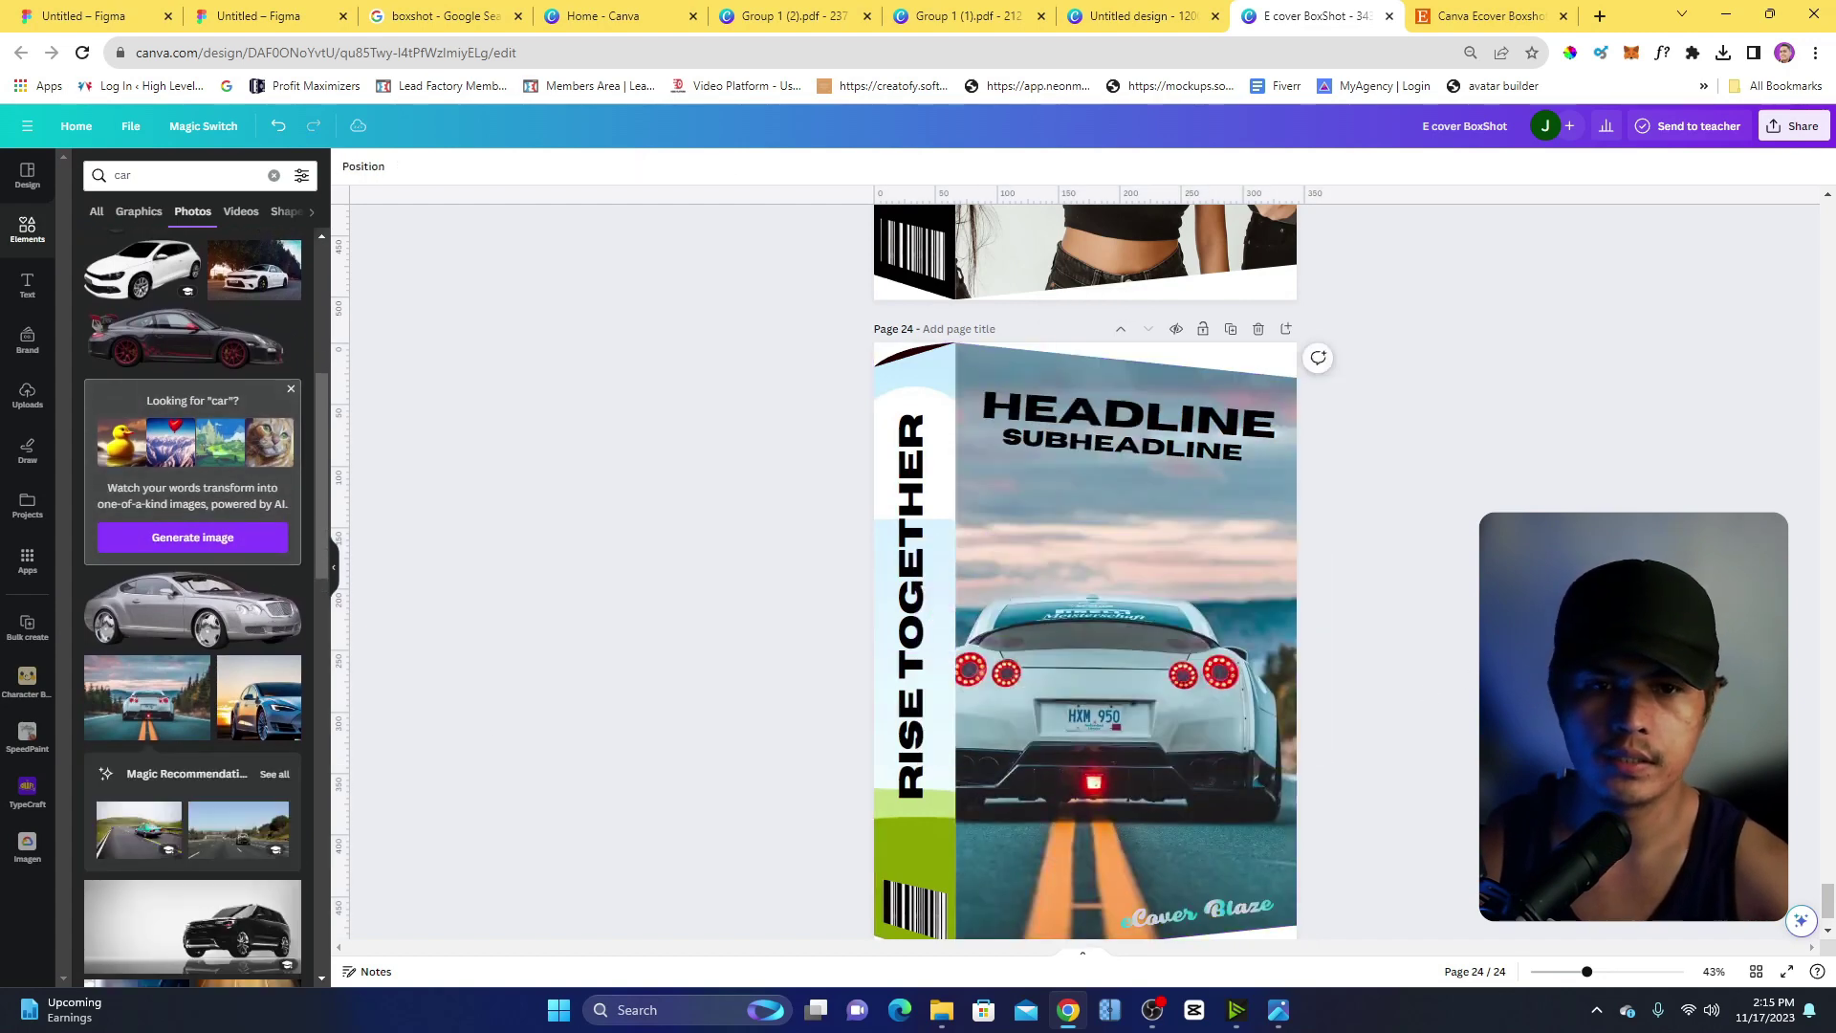
# Fill the box's spine frame on page 24 with the photo of the blue car at sunset.
pyautogui.scroll(-1, 1262, 545)
pyautogui.scroll(-1, 1250, 623)
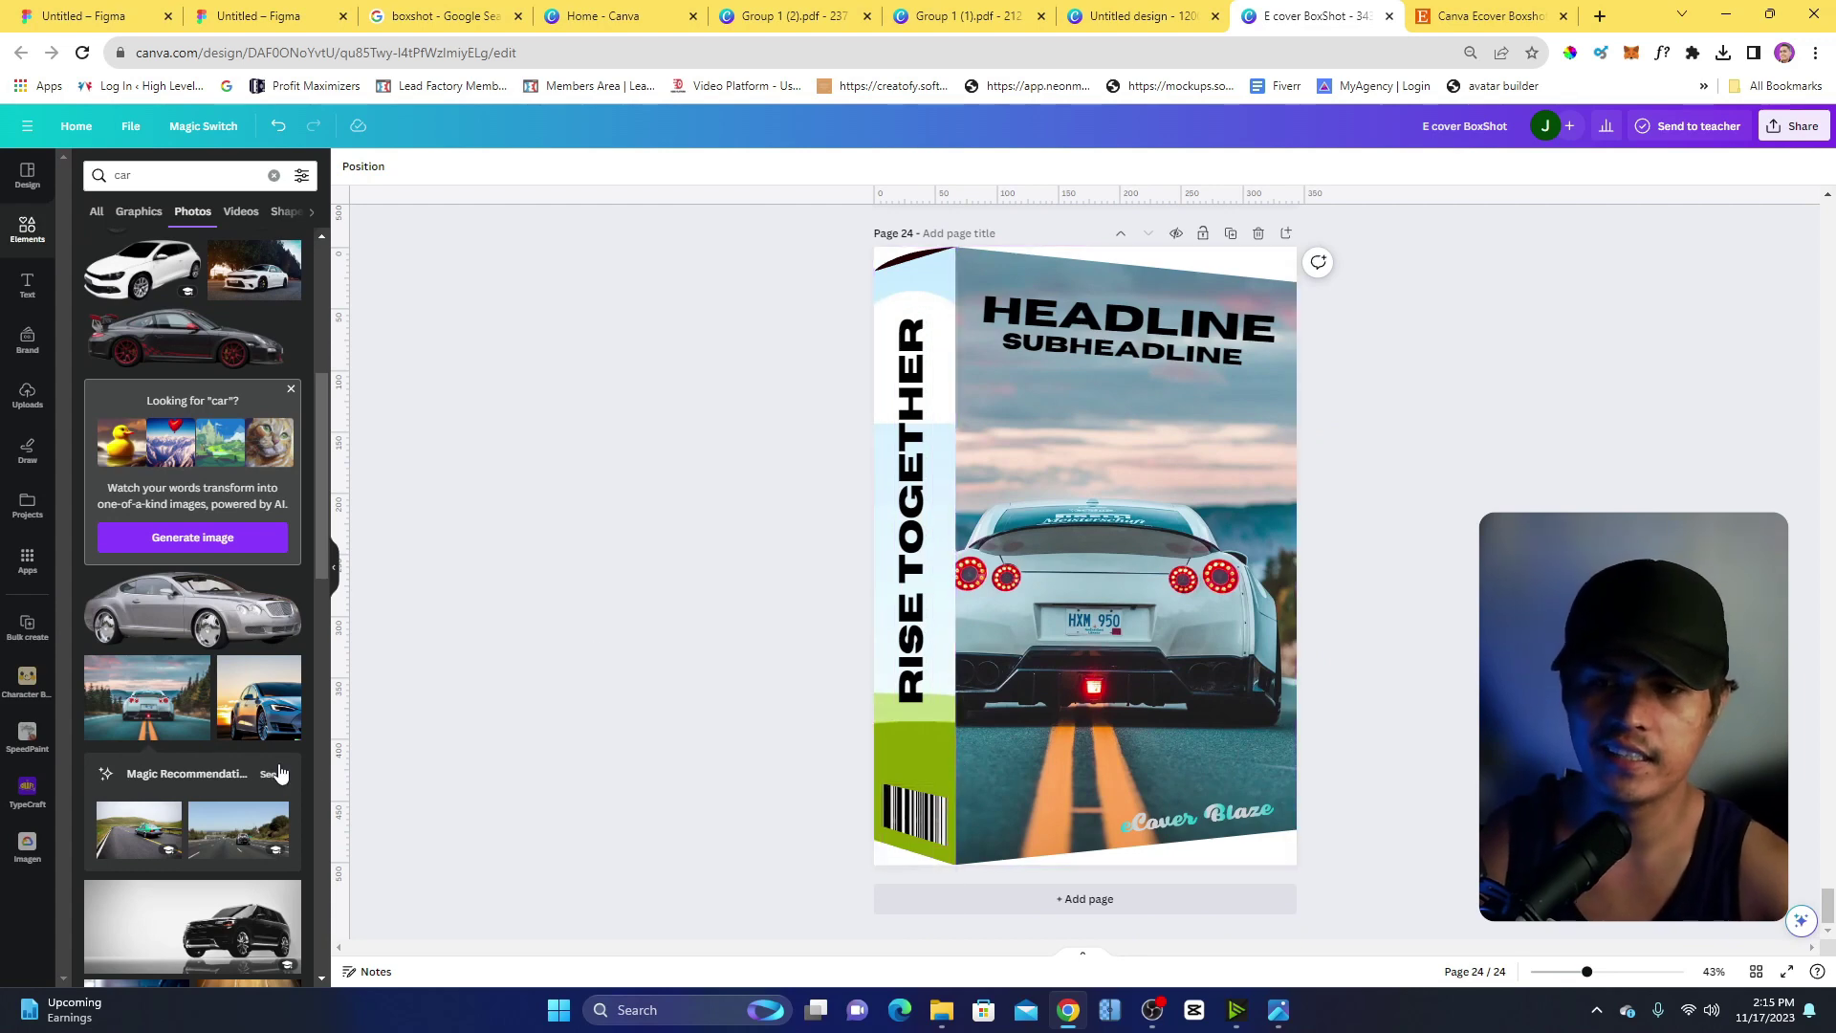
pyautogui.moveTo(246, 713); pyautogui.dragTo(862, 640)
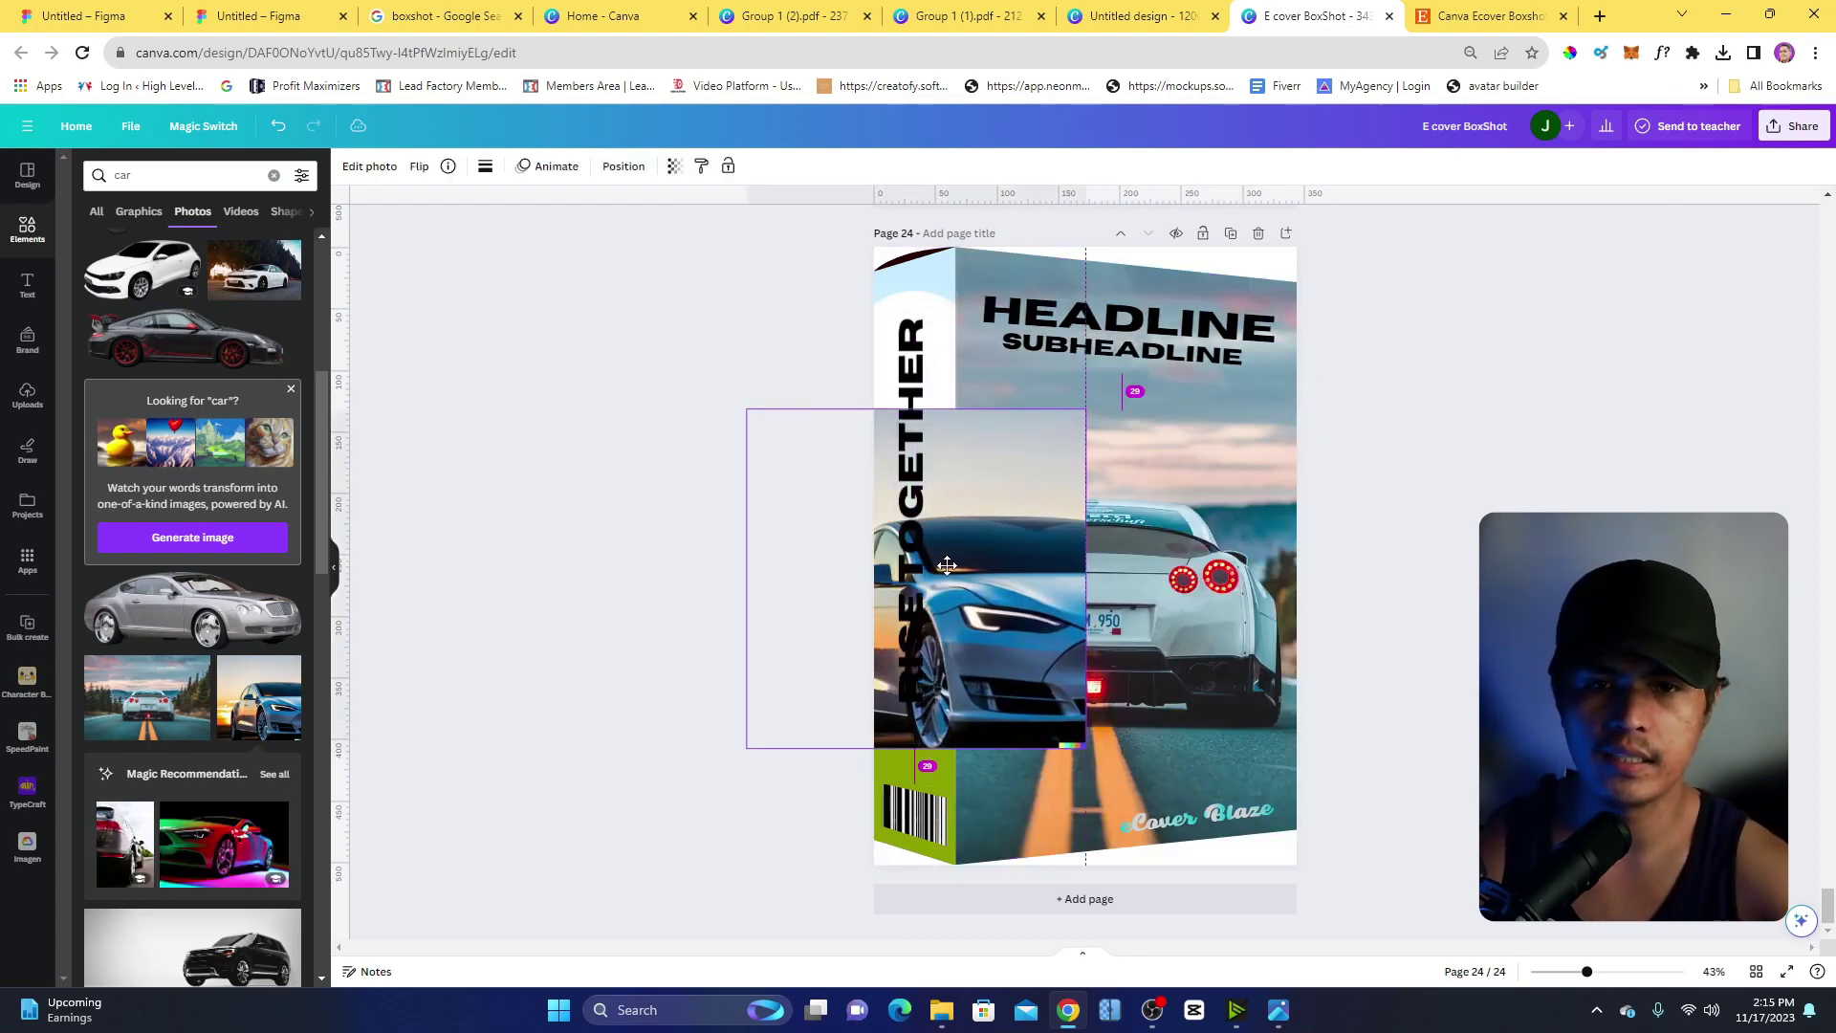
pyautogui.moveTo(1032, 621); pyautogui.dragTo(914, 555)
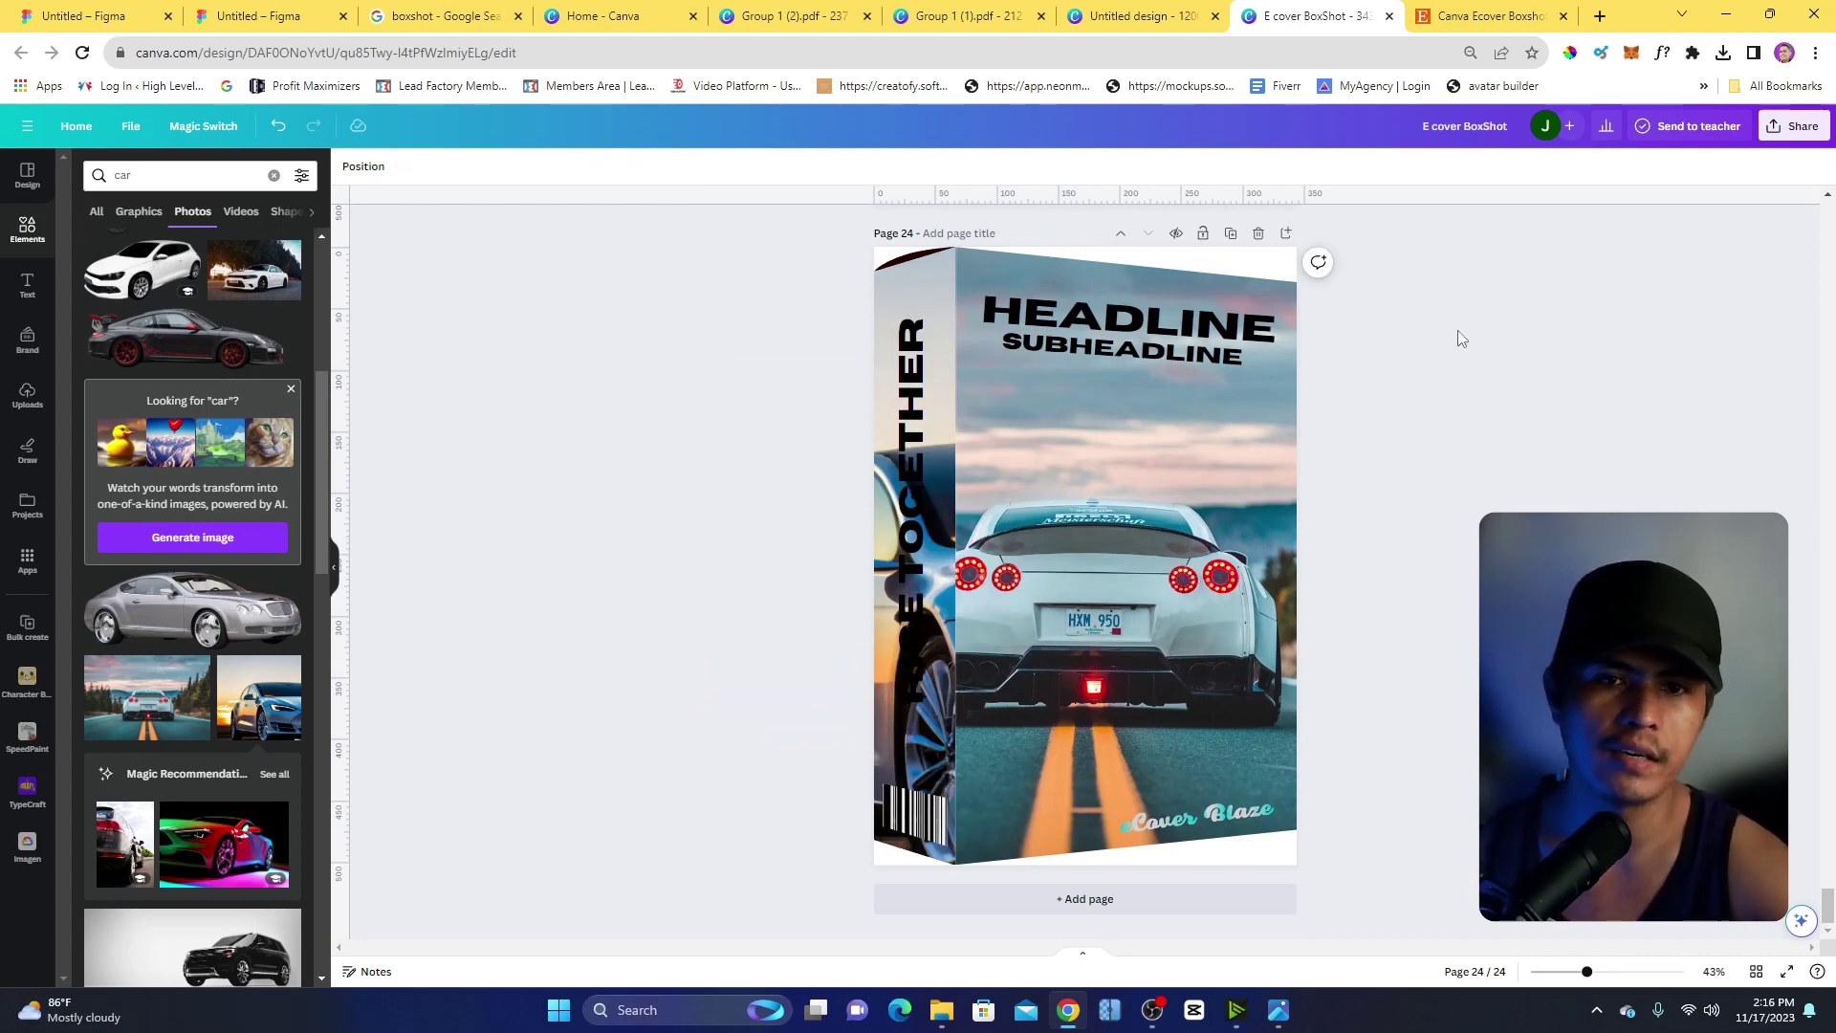
# Switch to the Etsy listing and look through its product images, including the Affiliate Apocalypse boxshot.
pyautogui.click(1480, 14)
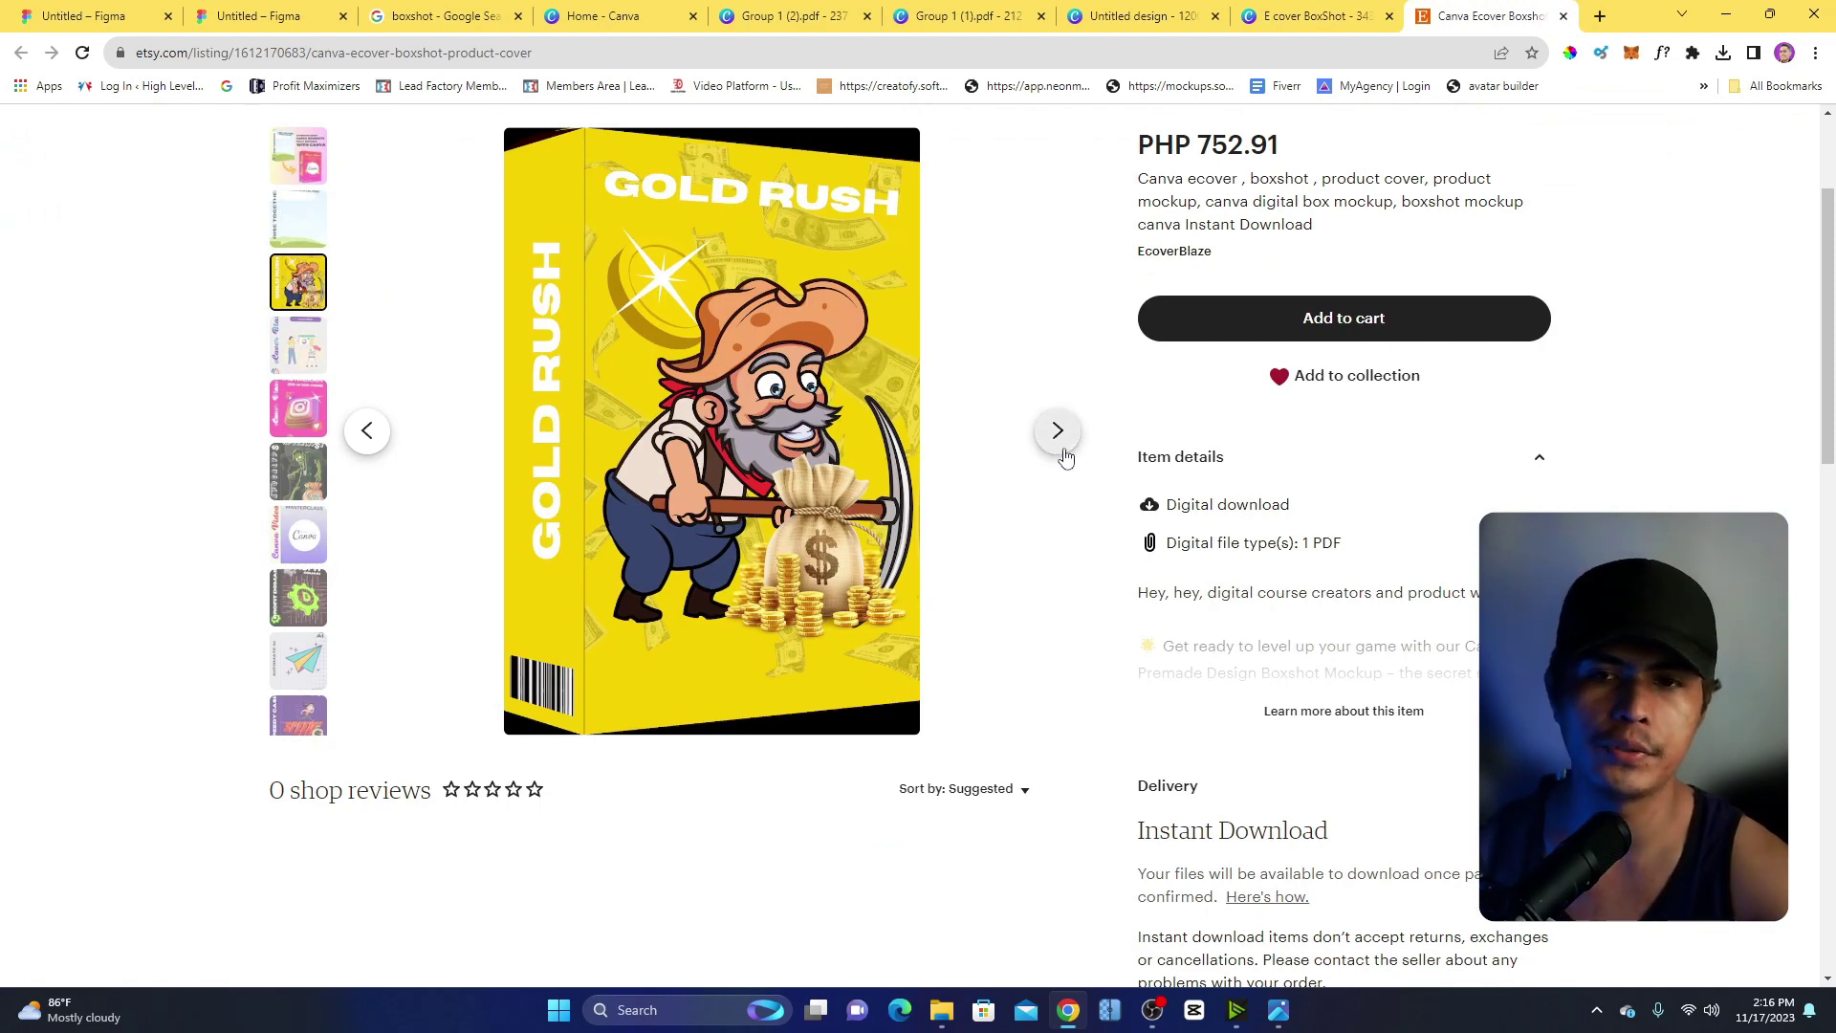
pyautogui.scroll(2, 956, 459)
pyautogui.click(296, 540)
pyautogui.click(297, 600)
pyautogui.click(294, 687)
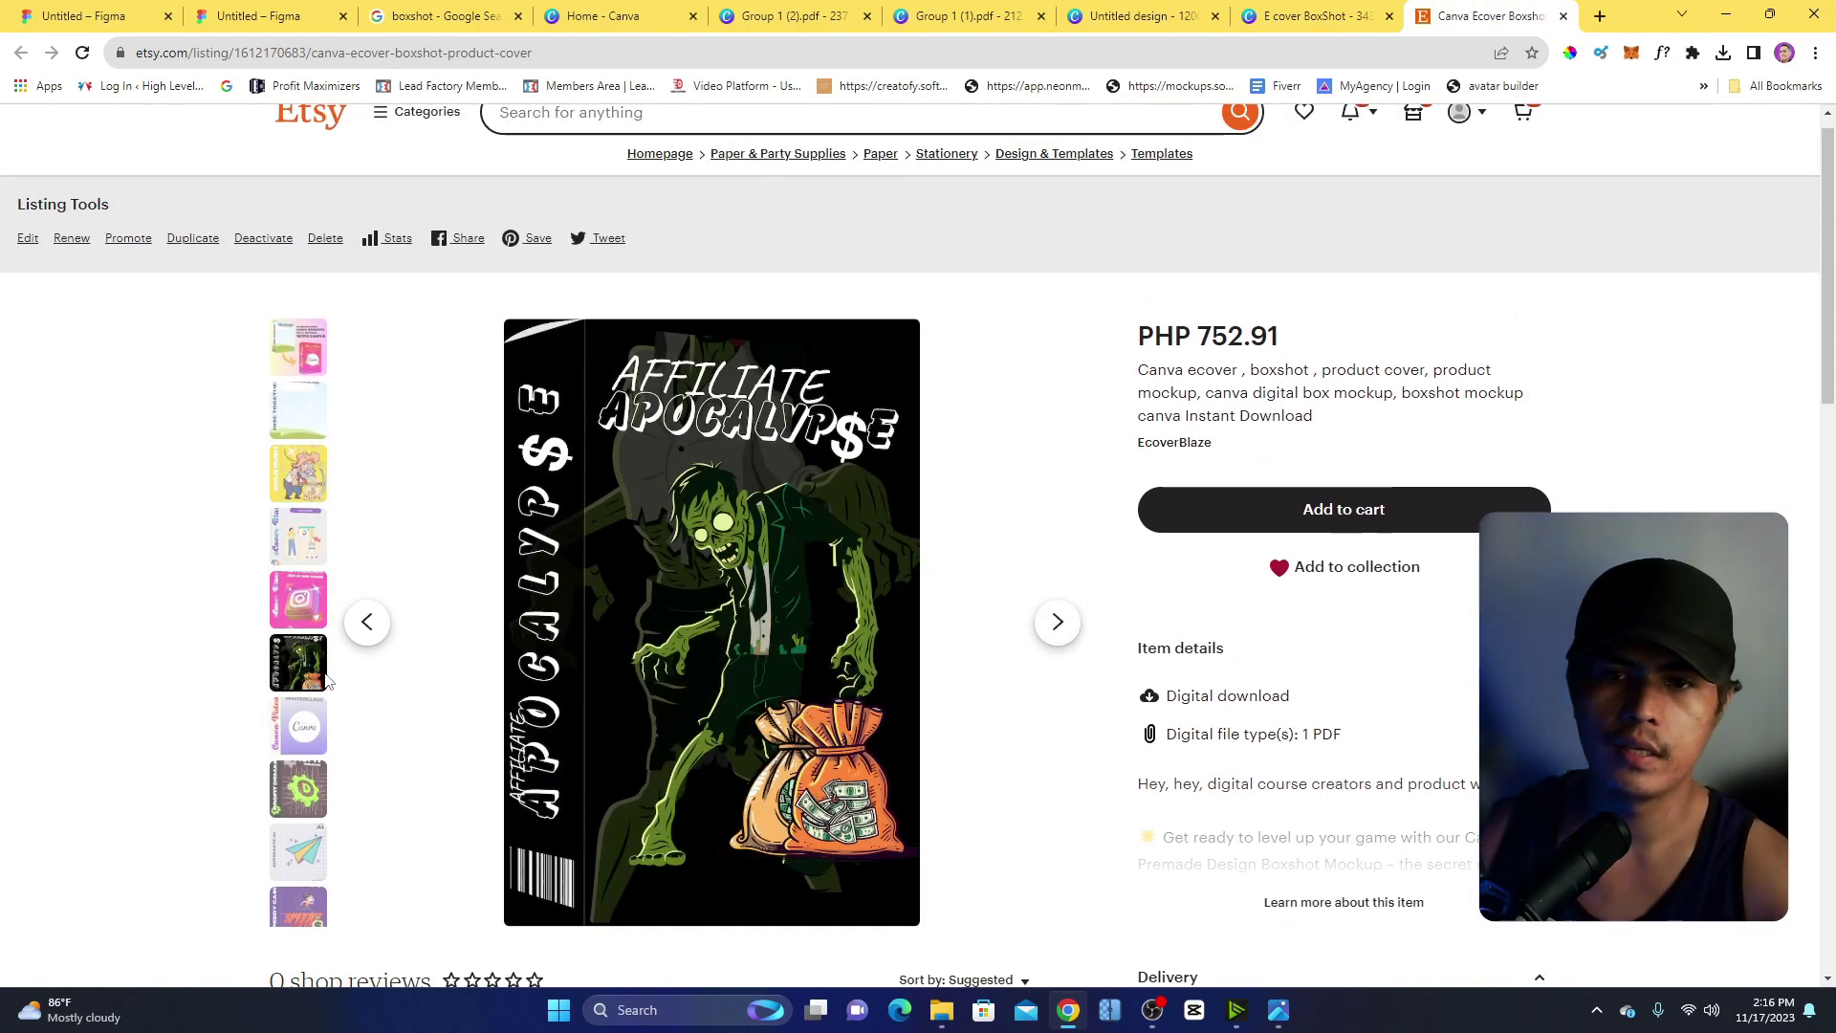
pyautogui.scroll(-1, 497, 670)
# Return to the Gold Rush design in Canva and browse back from page 24 to page 15 of "E cover BoxShot".
pyautogui.click(1143, 15)
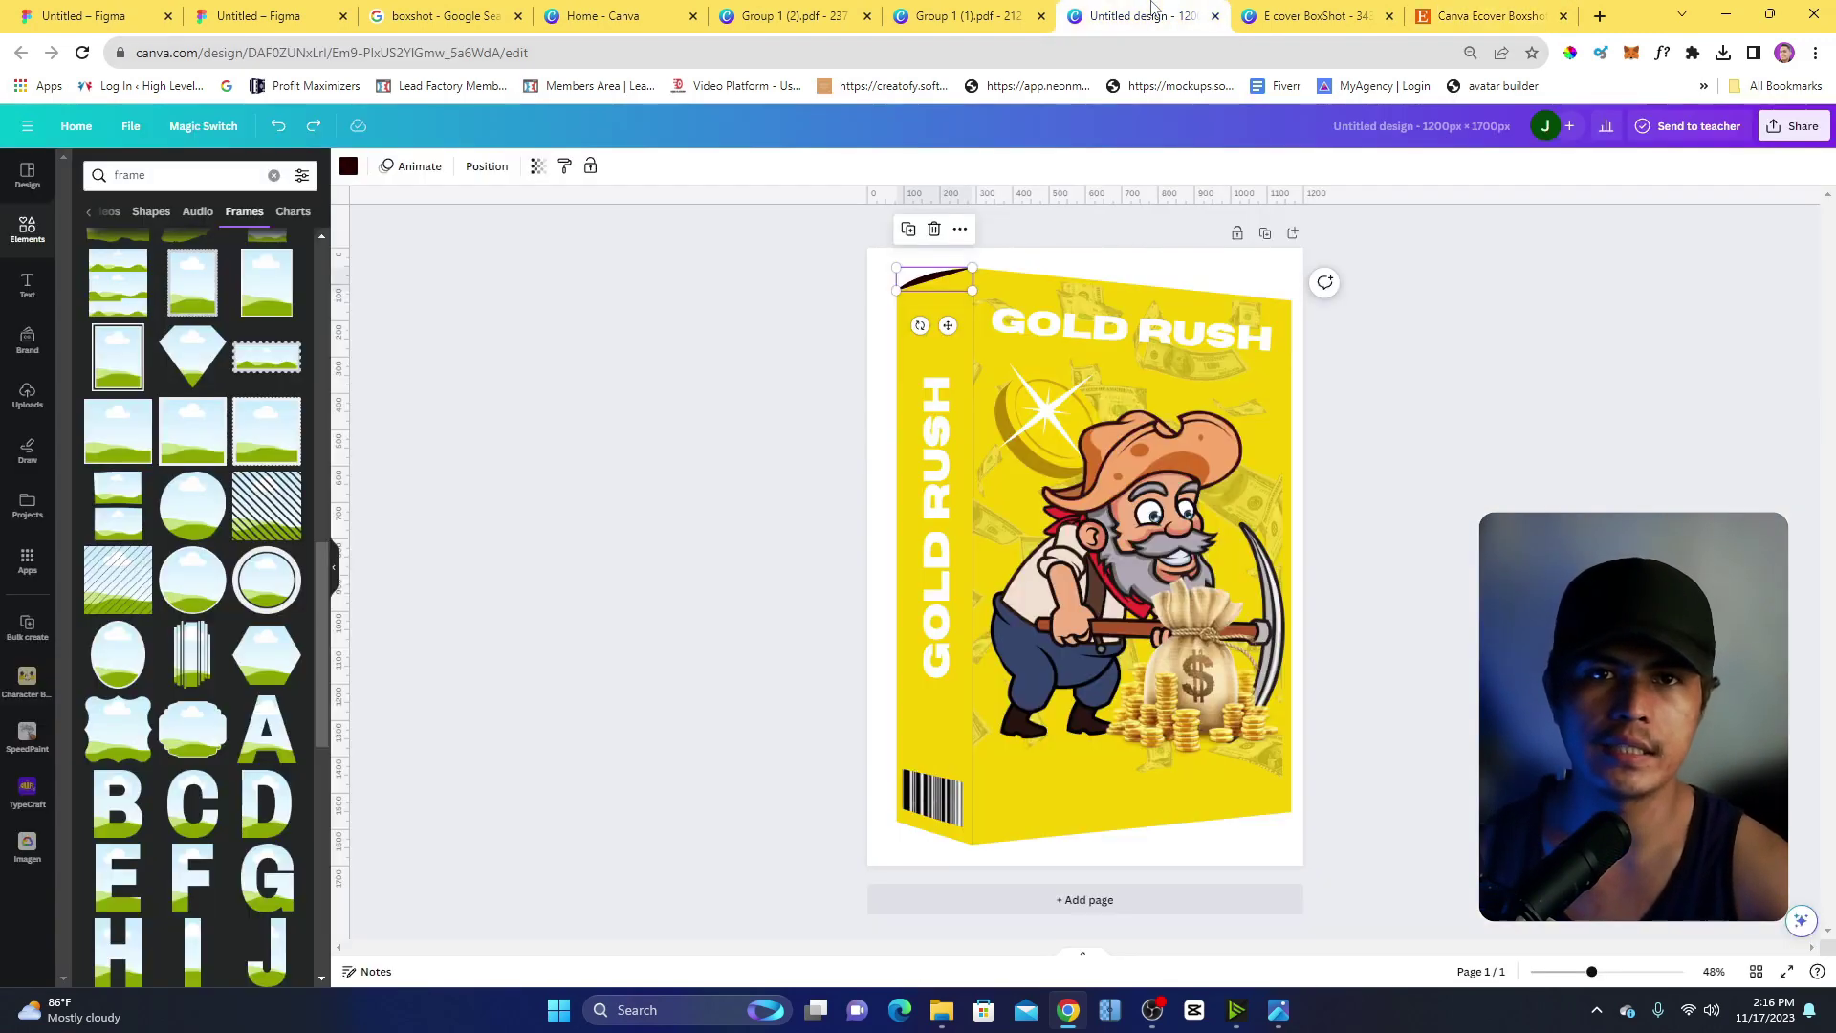
pyautogui.click(1377, 15)
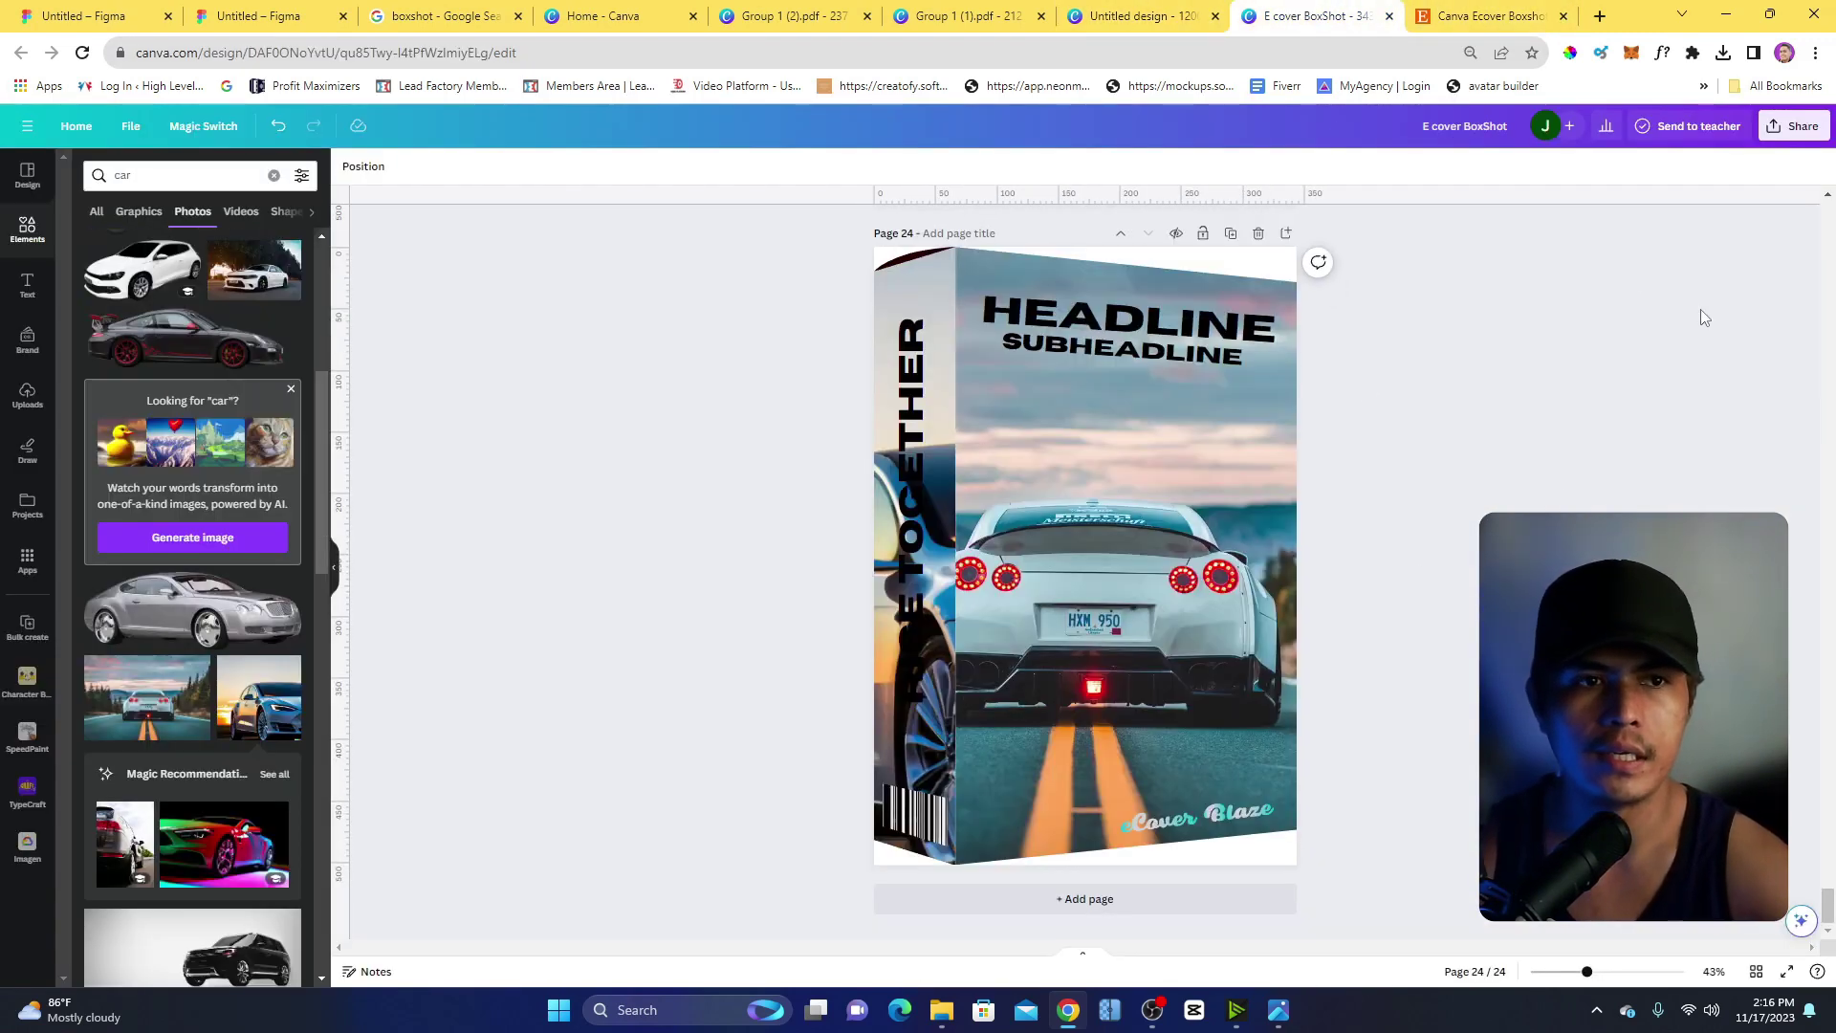
pyautogui.scroll(20, 1637, 275)
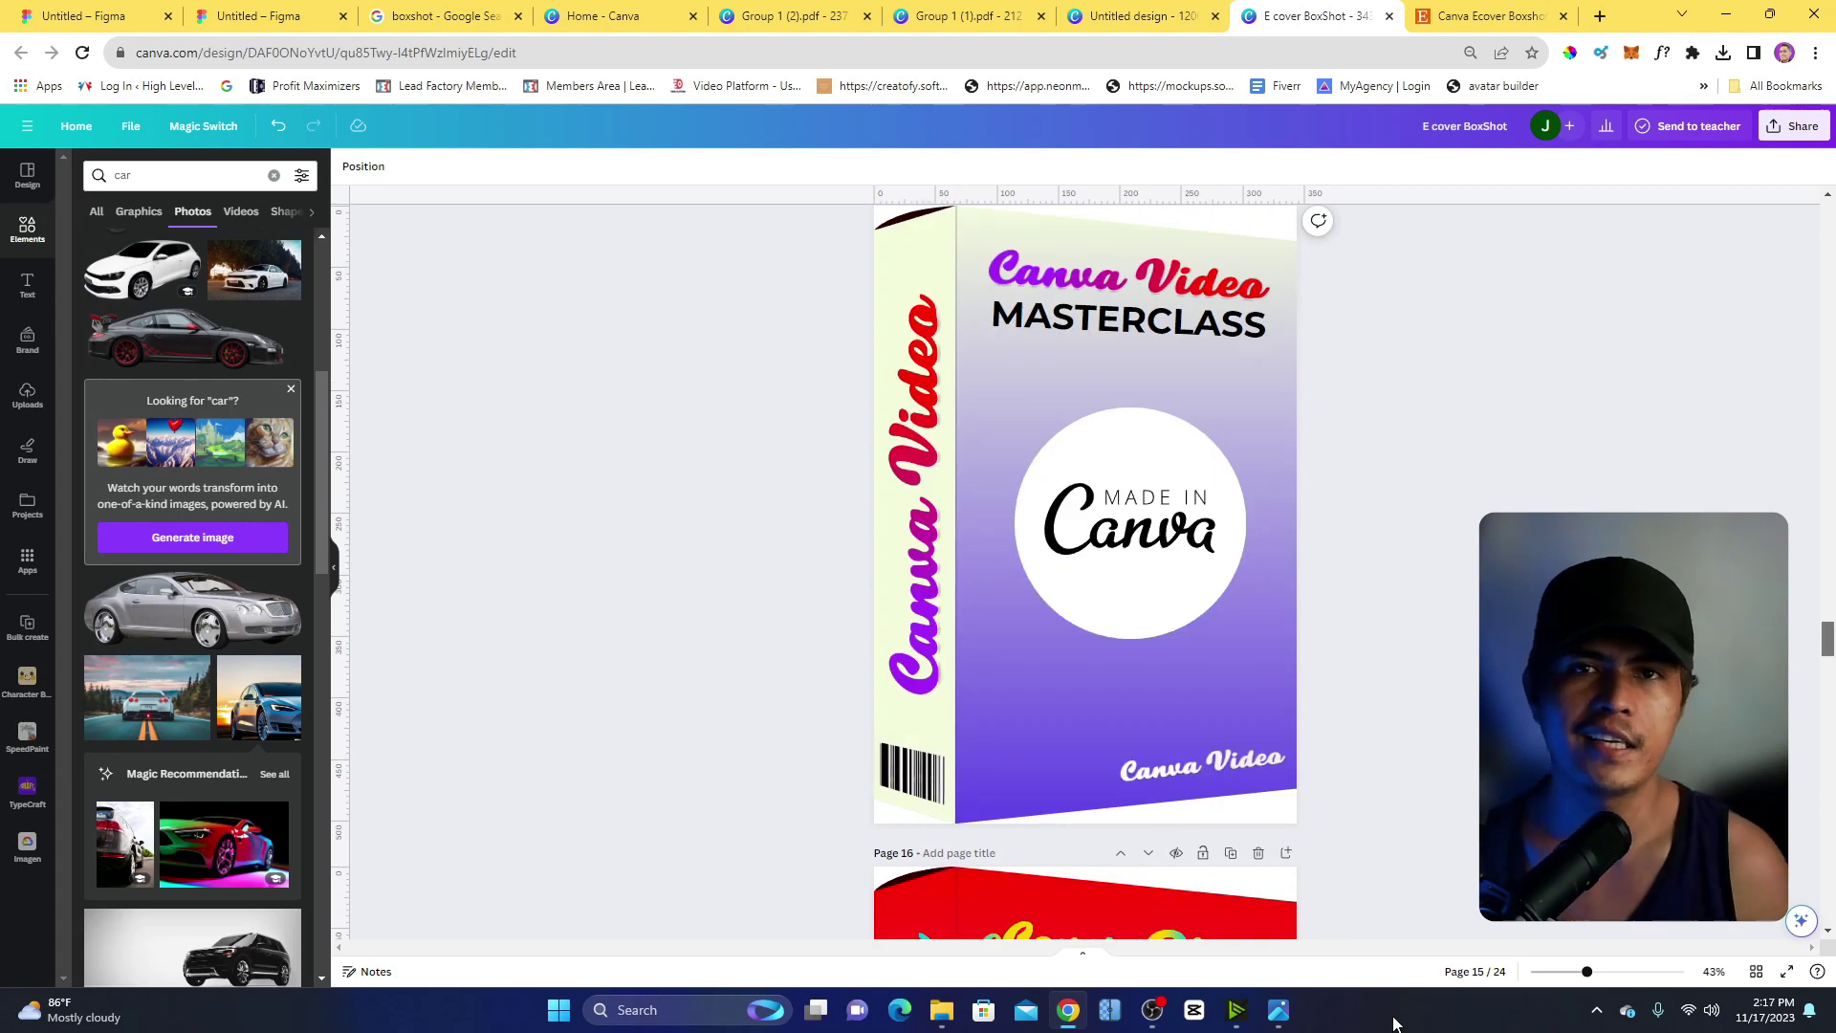